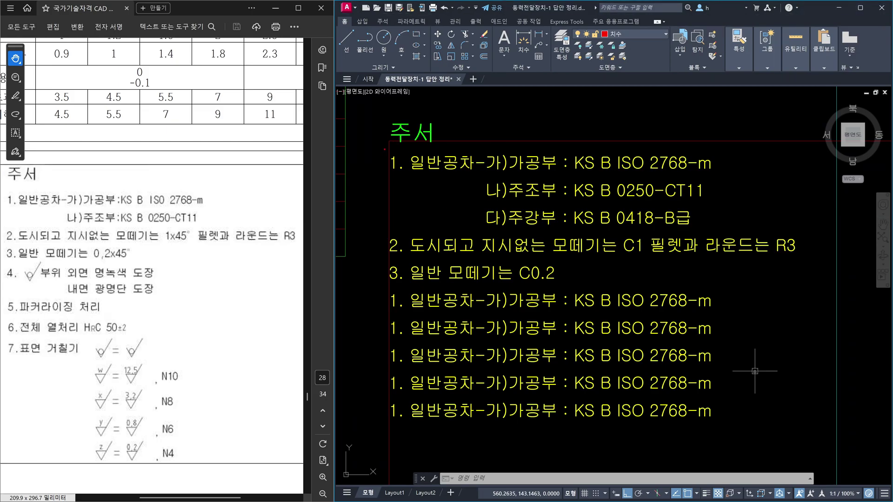
left_click_drag(376, 149, 810, 290)
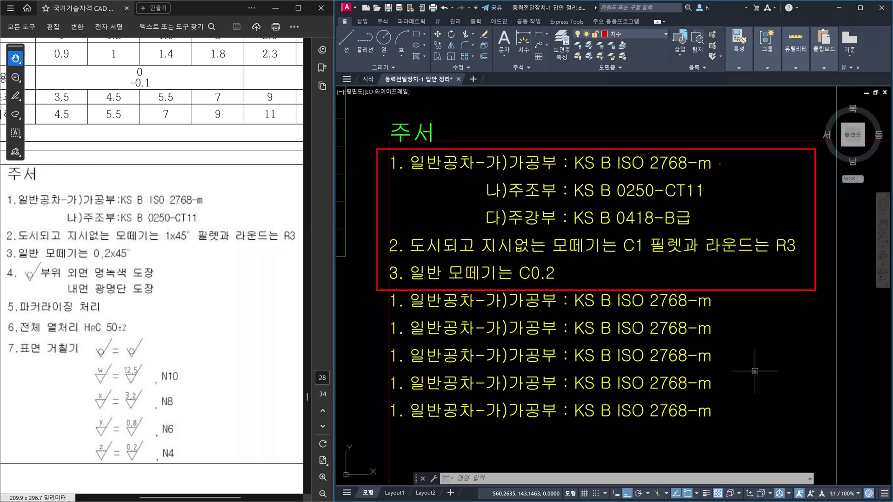
mouse_move(720, 164)
left_mouse_down()
mouse_move(727, 193)
mouse_move(715, 219)
left_mouse_up()
mouse_move(705, 190)
left_mouse_down()
mouse_move(746, 185)
mouse_move(735, 202)
left_mouse_up()
left_click_drag(736, 173, 756, 187)
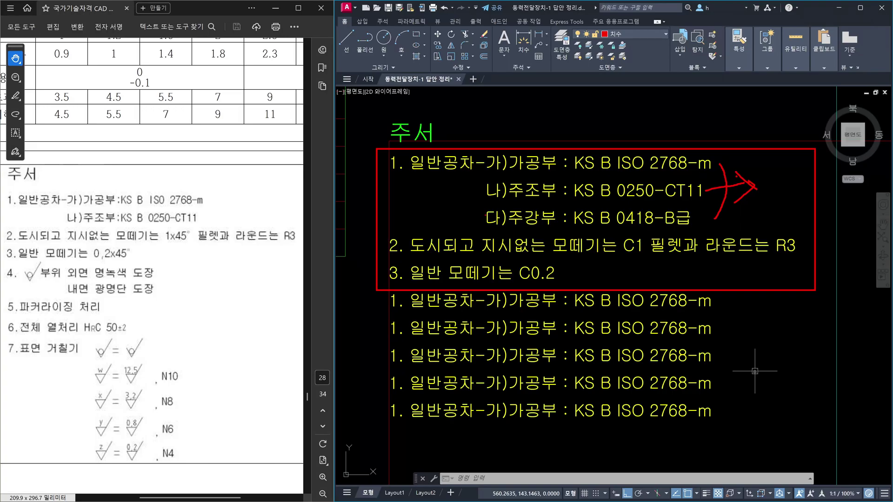
left_click_drag(389, 172, 427, 171)
left_click_drag(391, 256, 796, 257)
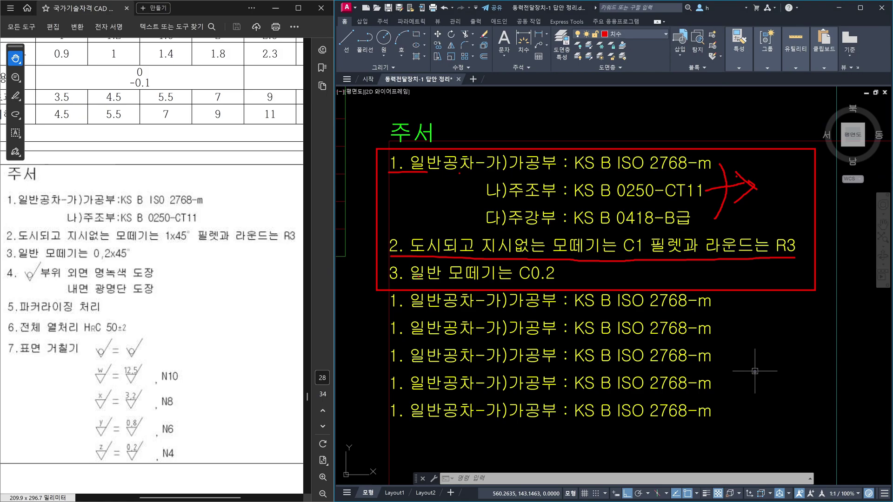
left_click_drag(390, 284, 510, 289)
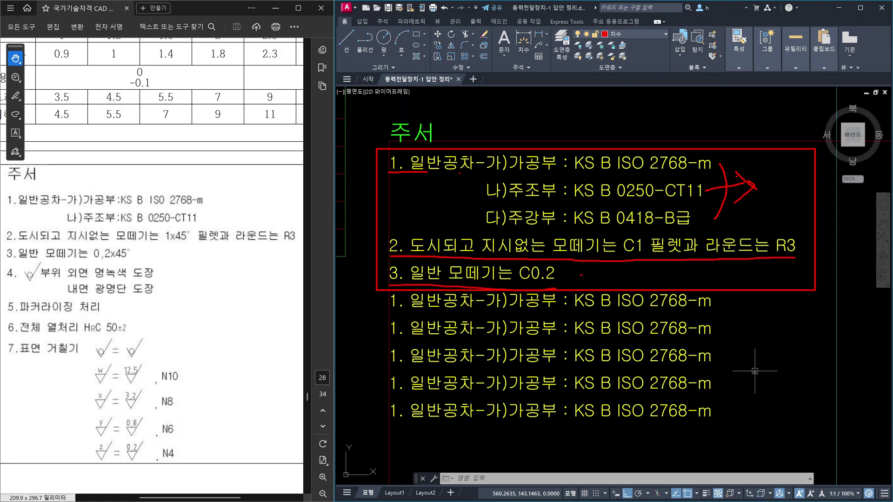
left_click_drag(581, 275, 568, 279)
mouse_move(141, 253)
left_mouse_down()
mouse_move(179, 253)
mouse_move(148, 258)
left_mouse_up()
key("Escape")
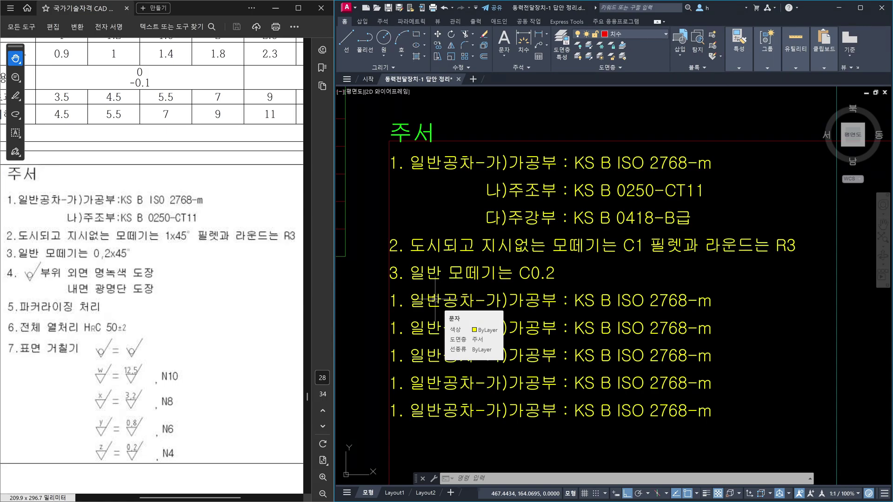
Step: Change the text line directly below note 3 to "4. 부위 외면 명녹색 도장", leaving a symbol-sized gap after "4."
left_click(435, 301)
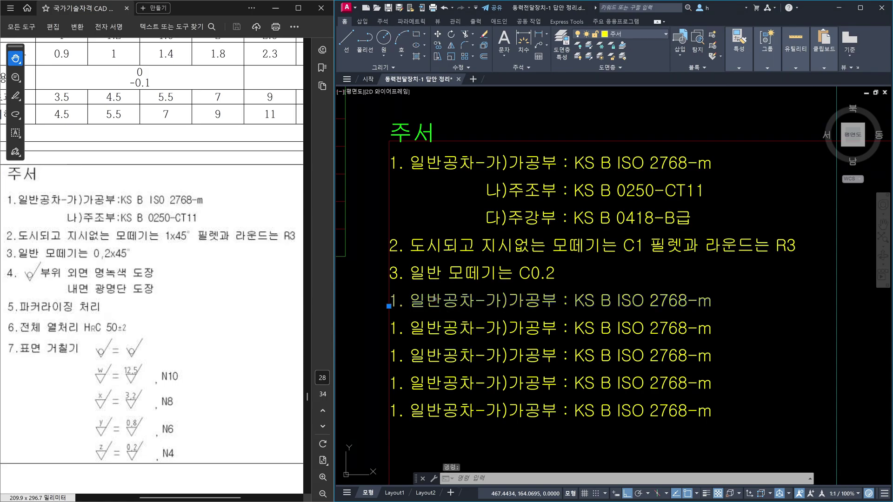
double_click(435, 300)
type("4.0")
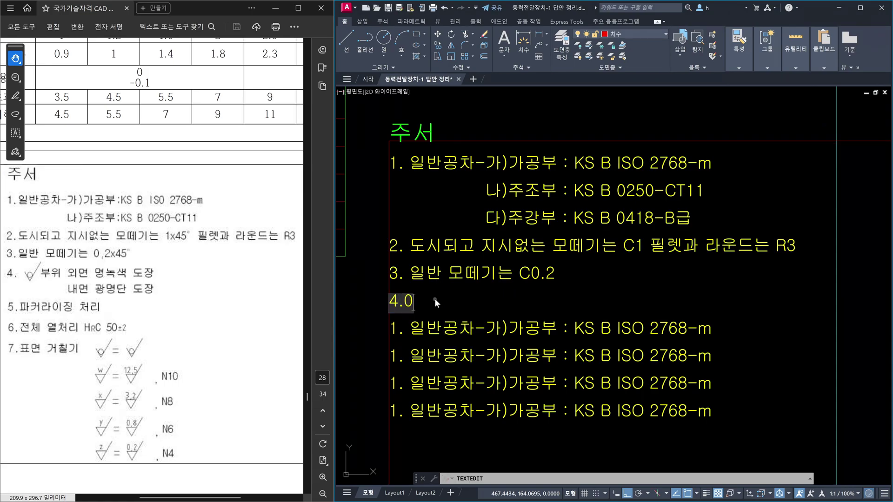
key("BackSpace")
type("위")
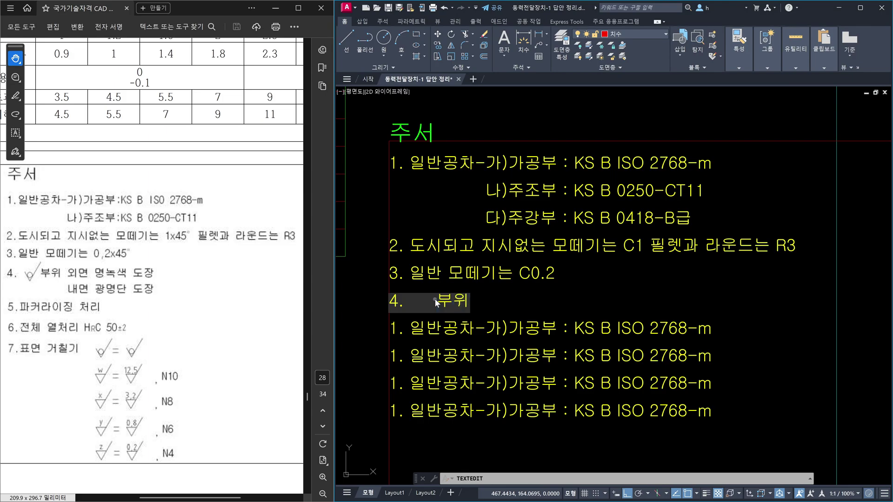
type(" 외")
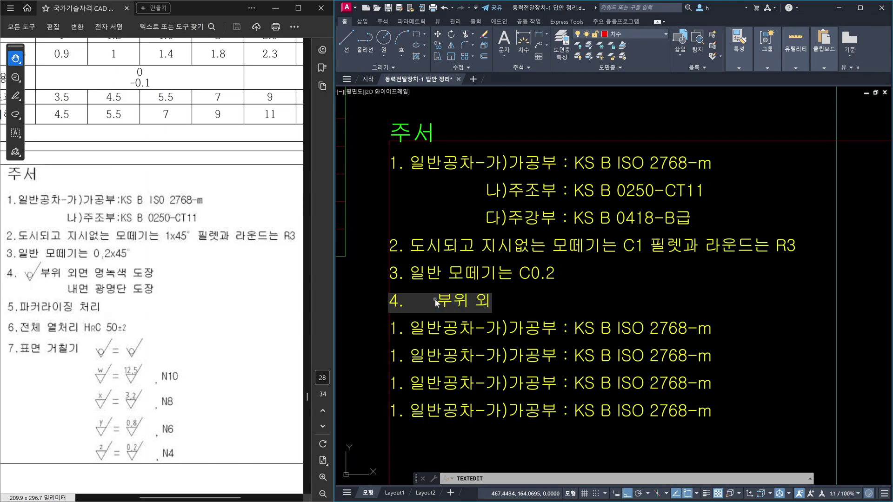
type("면")
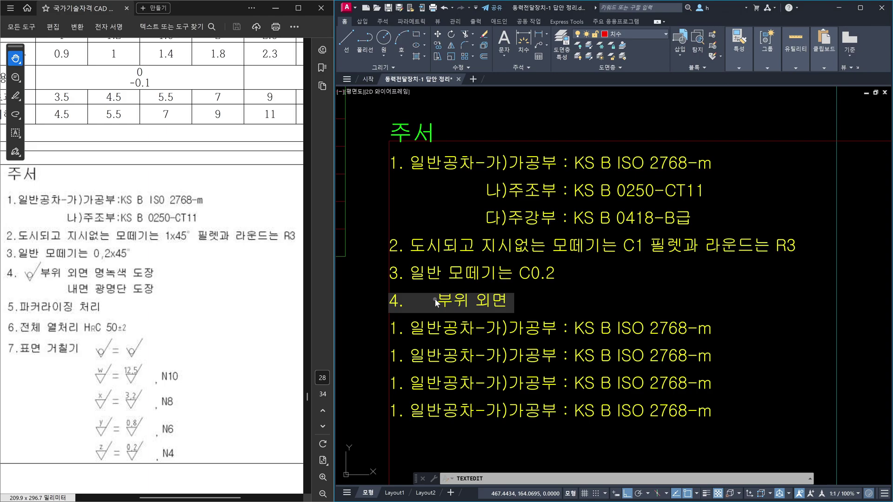
type(" 명녹")
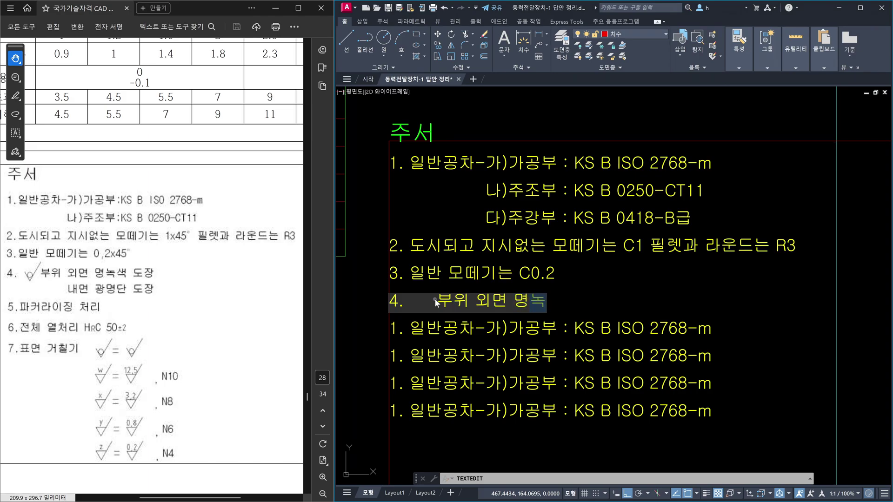
type("색 도장")
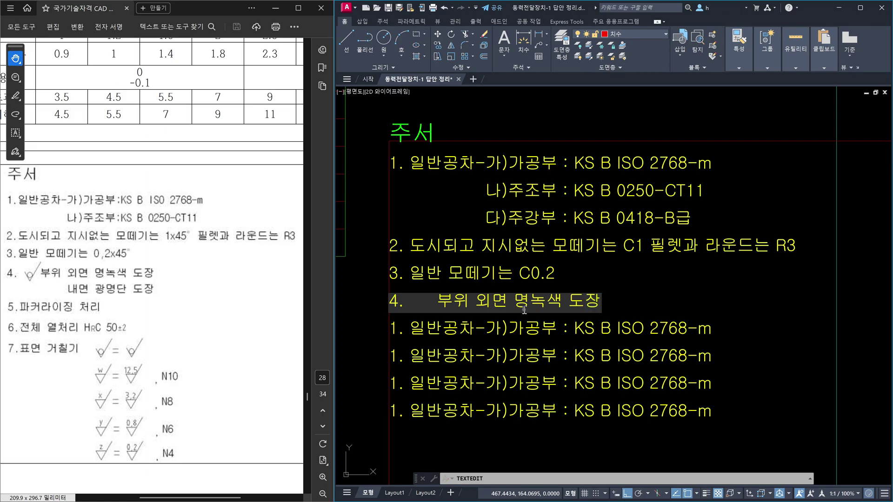
Step: Append ", 내면 광명단 도장" to note 4 and finish text editing
key("shift+Left")
key("shift+Left")
type(", 내면 ")
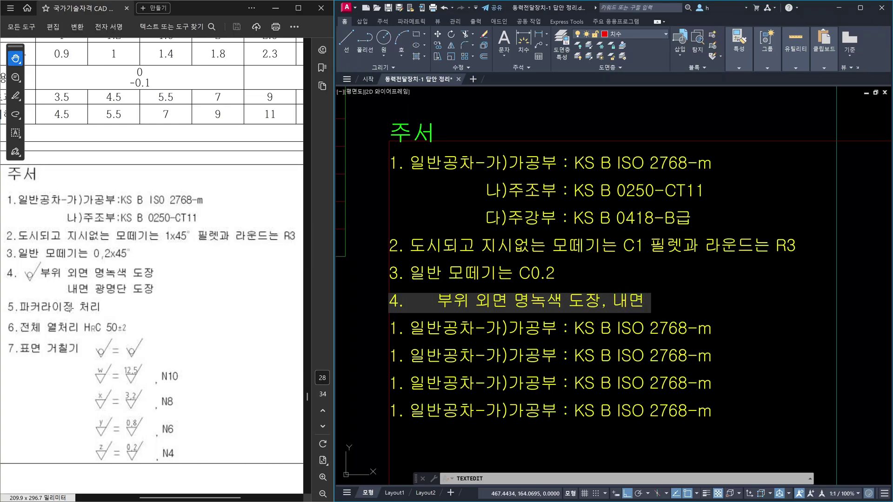
type("광명")
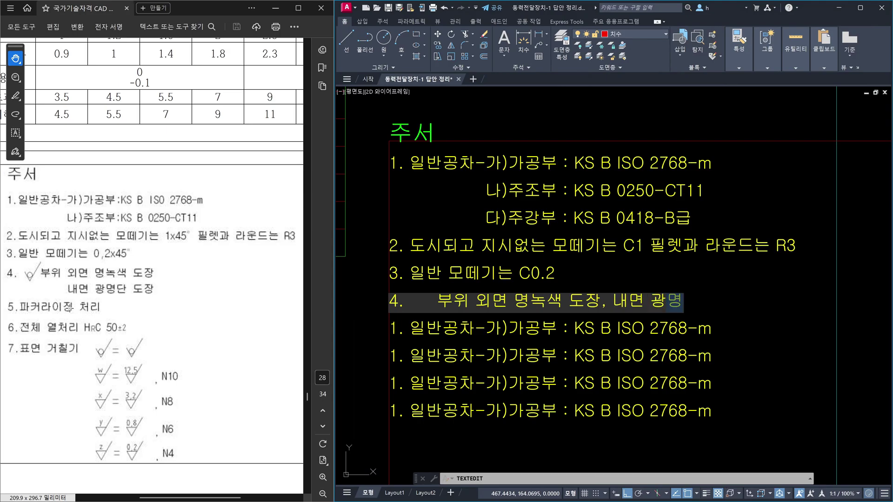
type("단 도장")
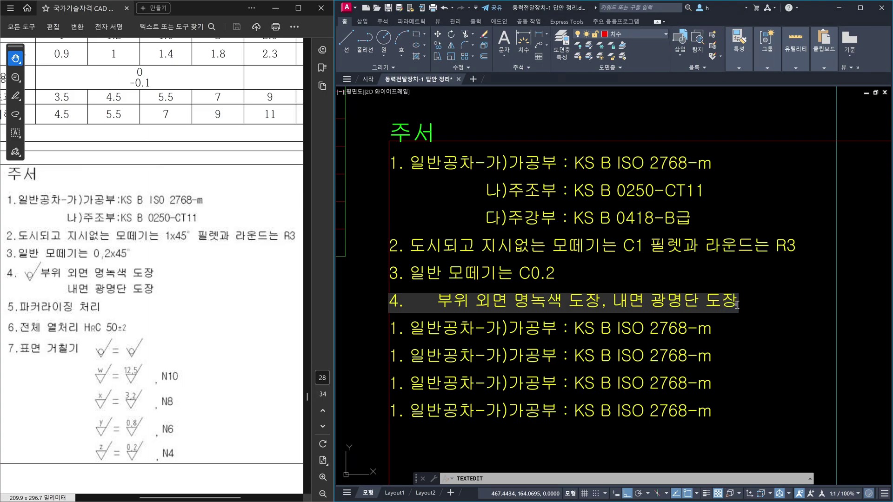
left_click(760, 325)
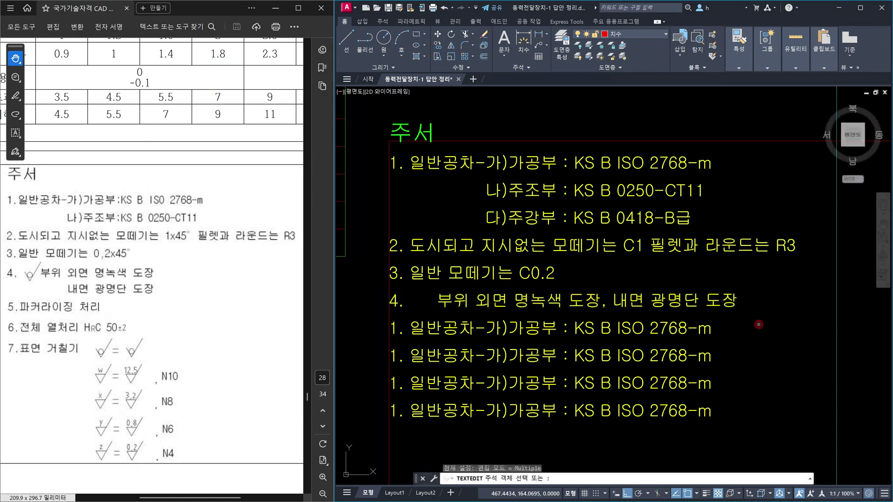
scroll(747, 286, "down", 5)
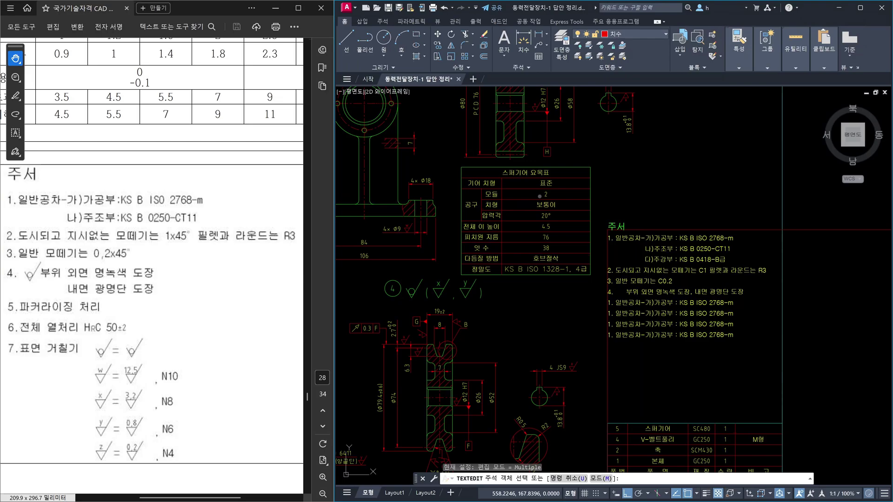
key("Escape")
Step: Erase the w surface-roughness symbol on the lower edge of the Ø28 bore in the body's front section view
scroll(473, 196, "down", 3)
scroll(463, 255, "up", 3)
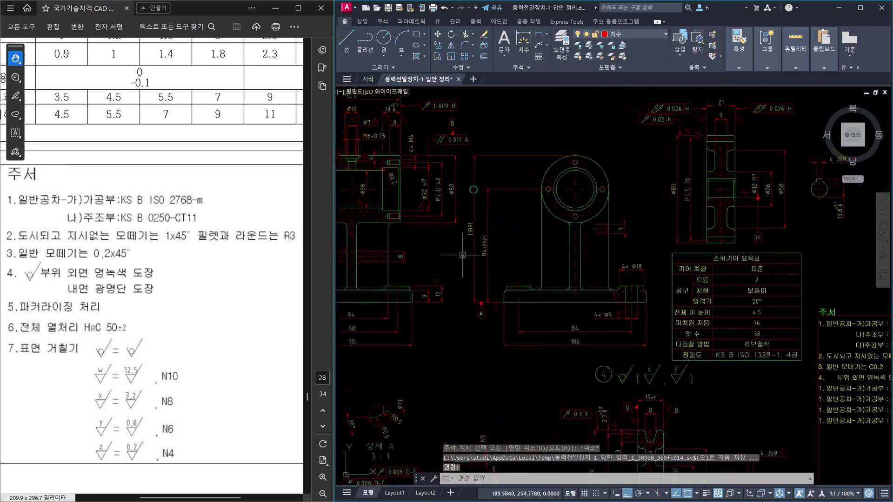
scroll(462, 255, "up", 2)
scroll(535, 275, "up", 2)
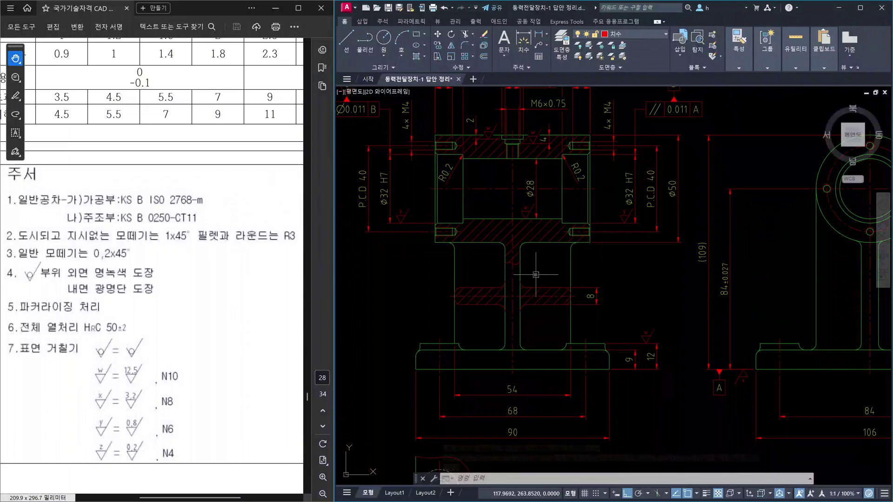
scroll(527, 215, "up", 3)
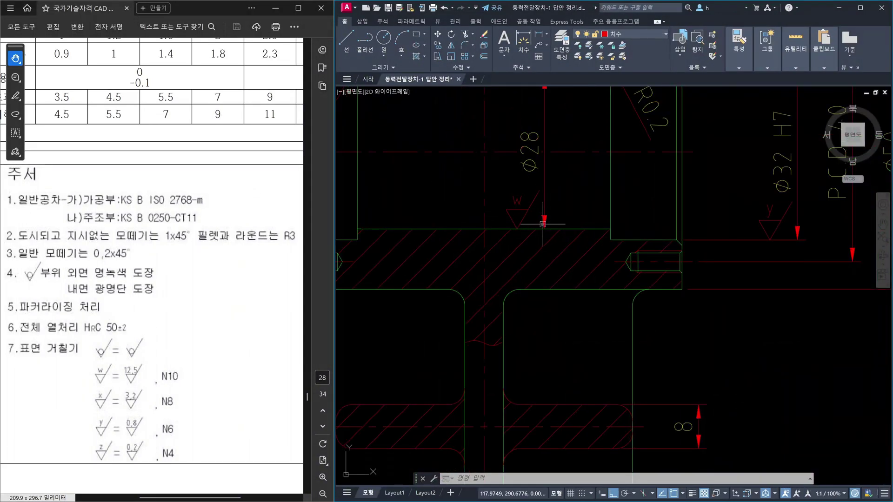
left_click(522, 210)
left_click(504, 189)
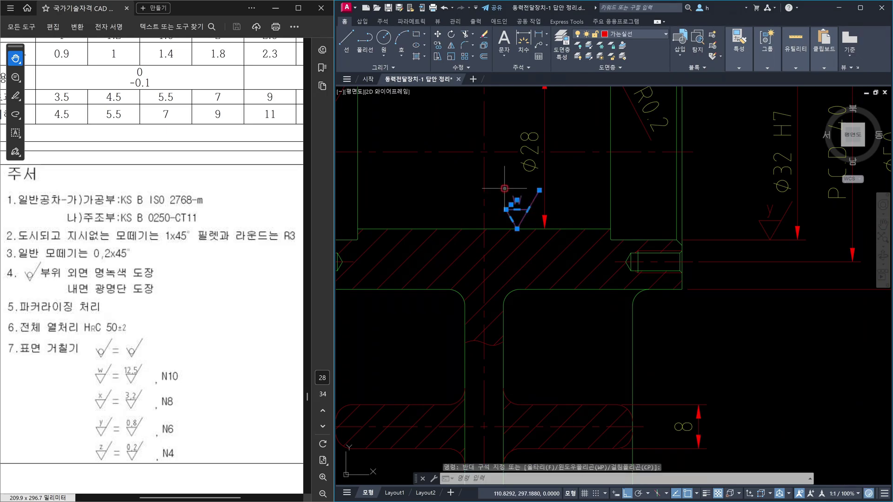
key("Delete")
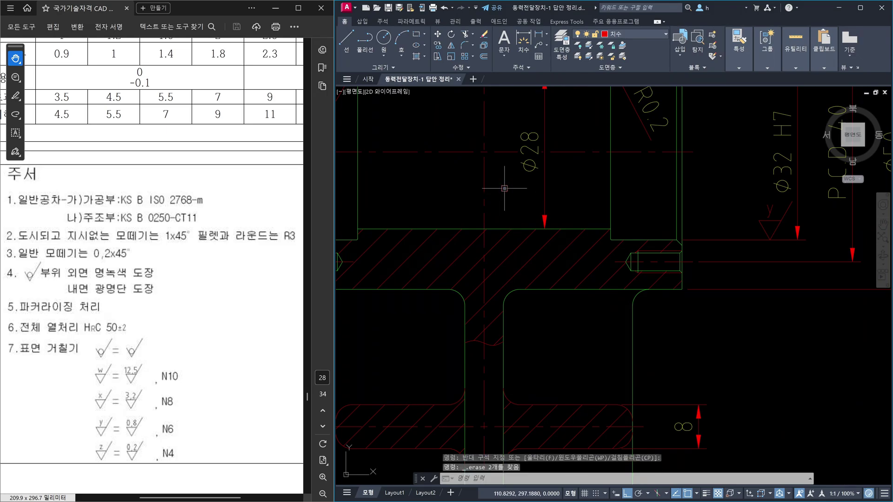
Step: Select the lower edge line of the Ø28 bore and undo the erasure of its w roughness symbol
left_click(570, 228)
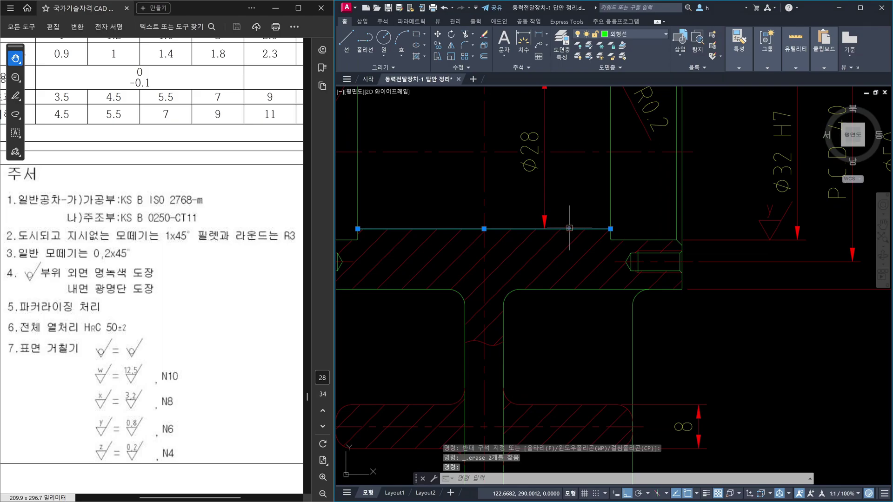
scroll(549, 206, "down", 2)
scroll(609, 204, "up", 1)
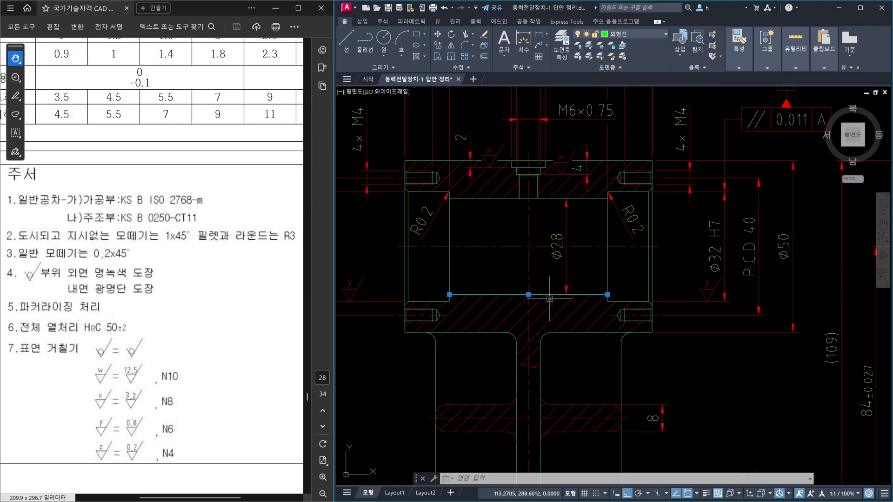
key("ctrl+z")
key("ctrl+z")
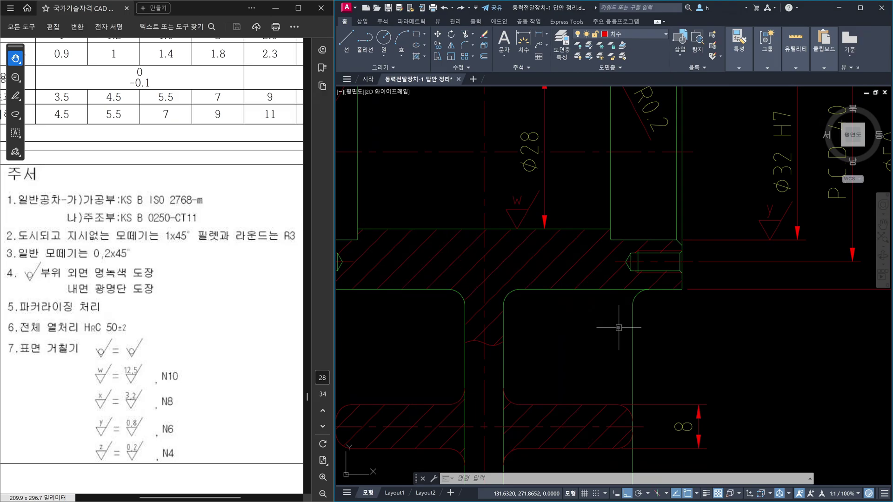
Step: Examine the surface-roughness symbols on the body views, including the edges of the Ø9 base hole, and return to the notes
scroll(619, 327, "down", 4)
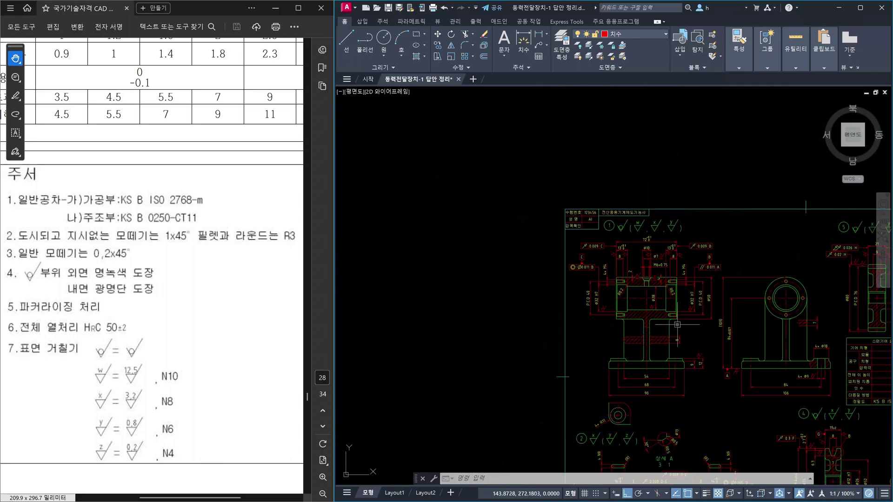
scroll(687, 332, "up", 4)
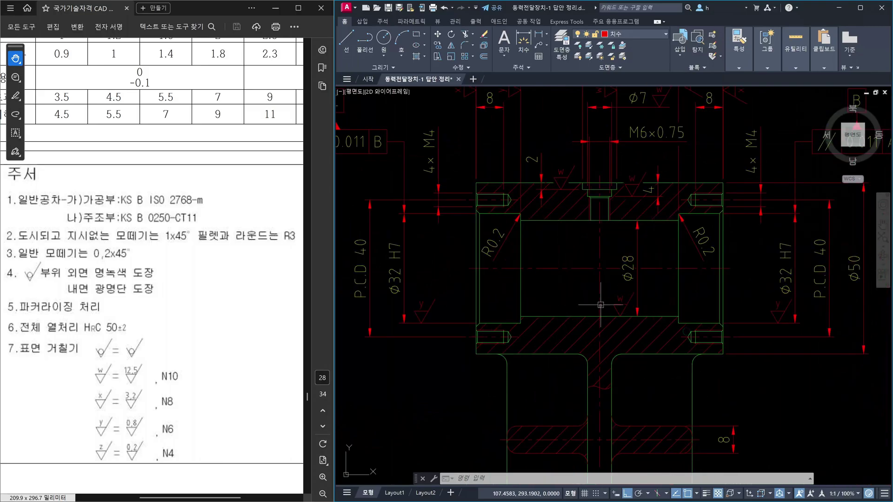
scroll(648, 319, "down", 5)
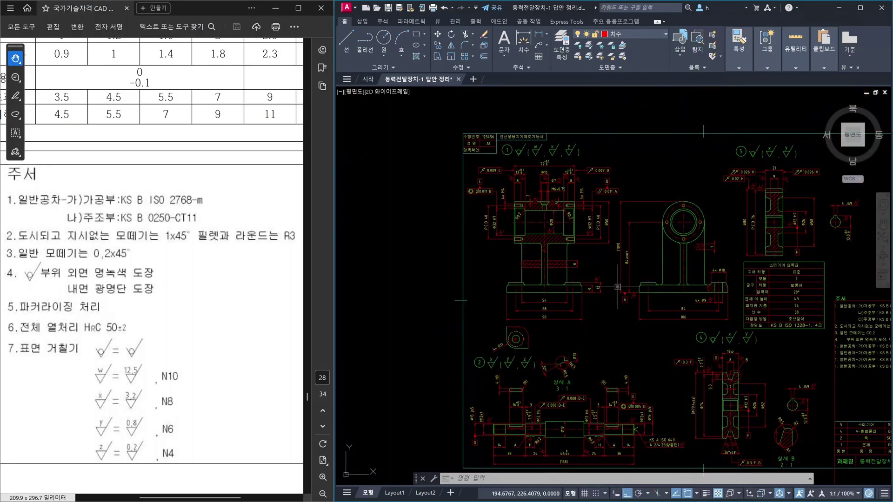
scroll(719, 287, "up", 5)
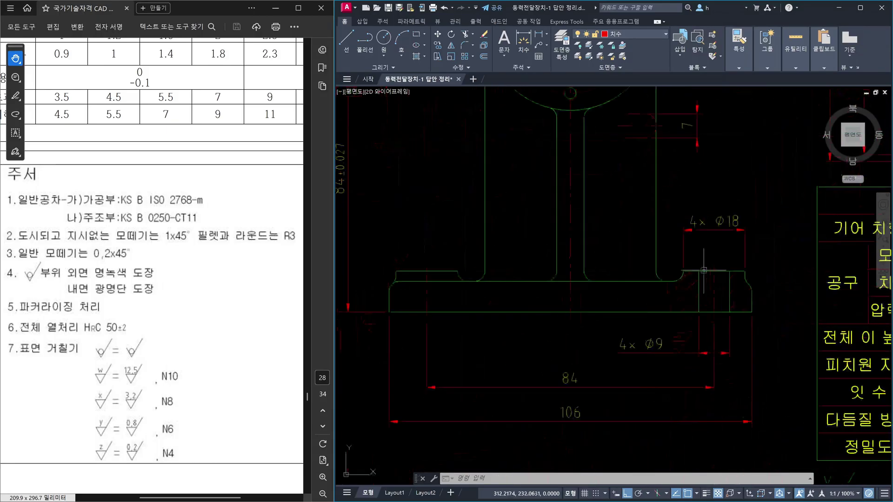
left_click(700, 288)
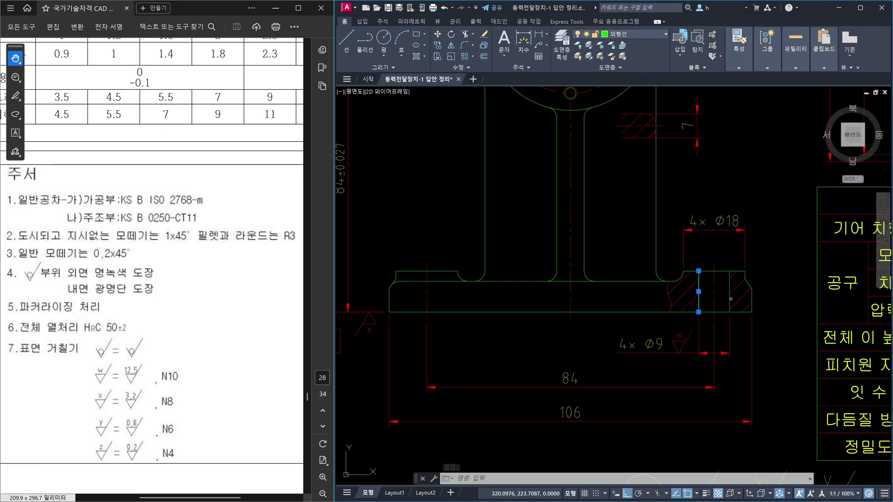
left_click(729, 300)
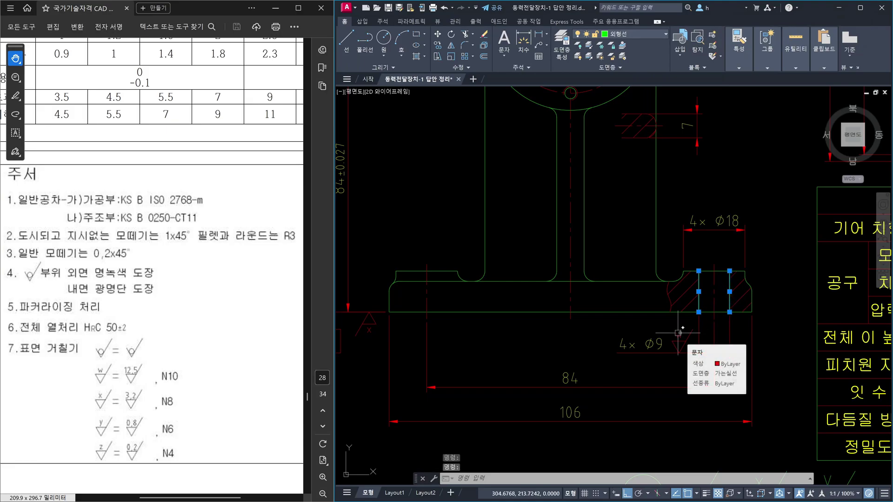
key("Escape")
scroll(678, 333, "down", 5)
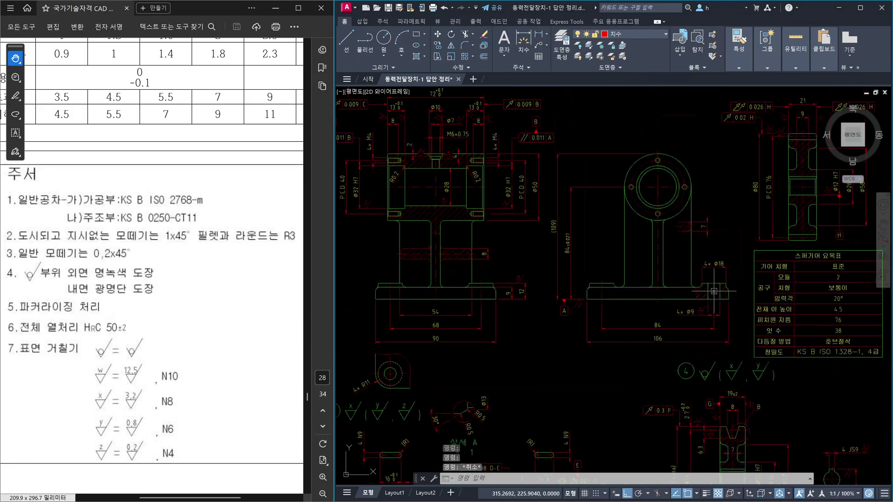
scroll(522, 227, "up", 5)
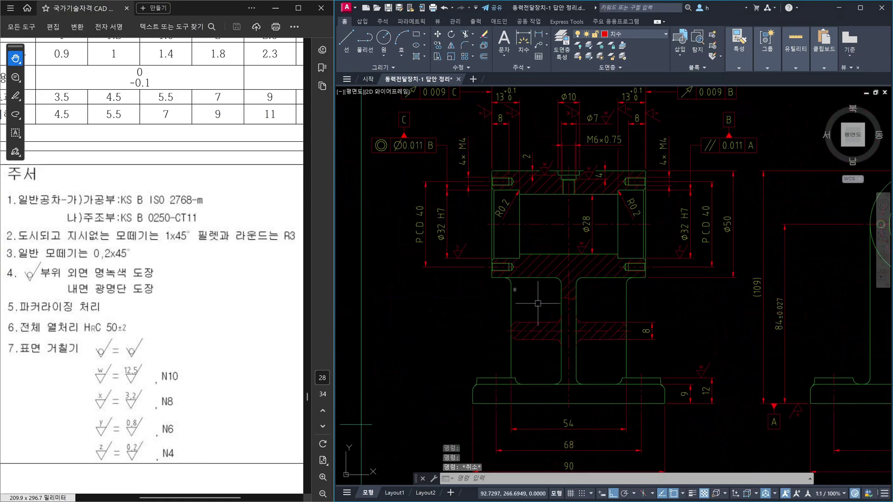
scroll(670, 286, "down", 5)
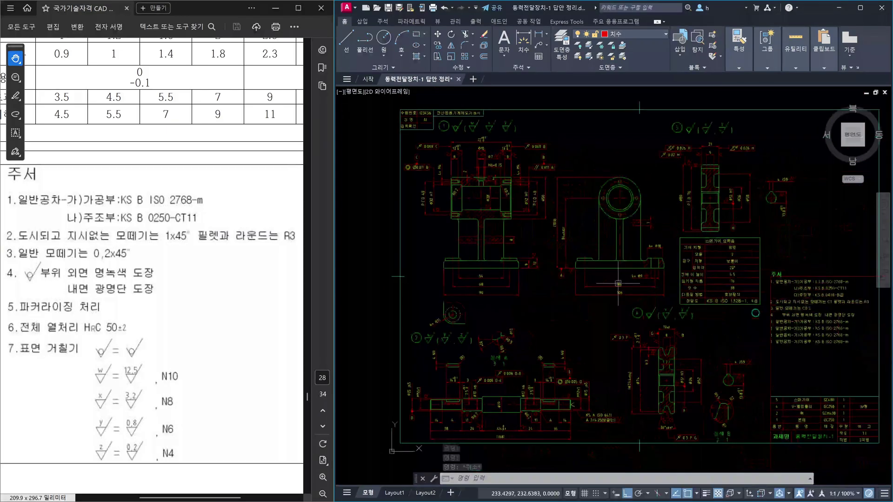
scroll(820, 327, "up", 5)
scroll(821, 328, "up", 3)
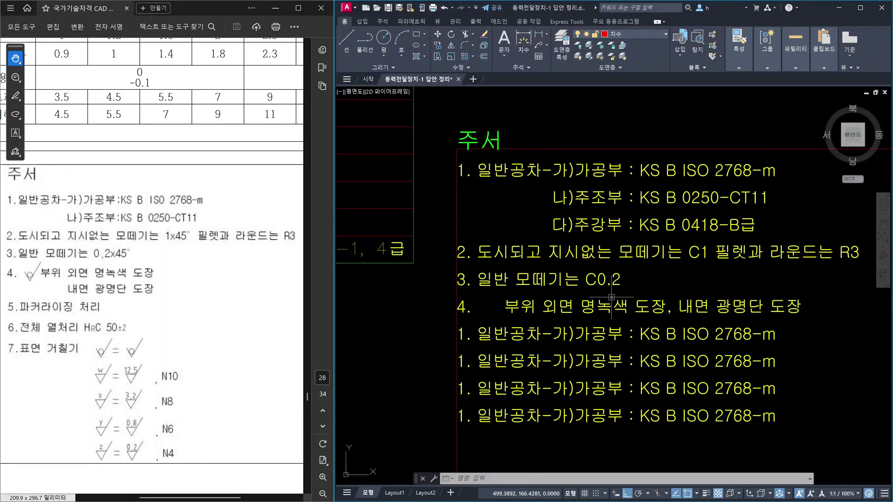
Step: Examine the roughness symbols around the Ø28 bore in the body's front section view against note 4
left_click(611, 305)
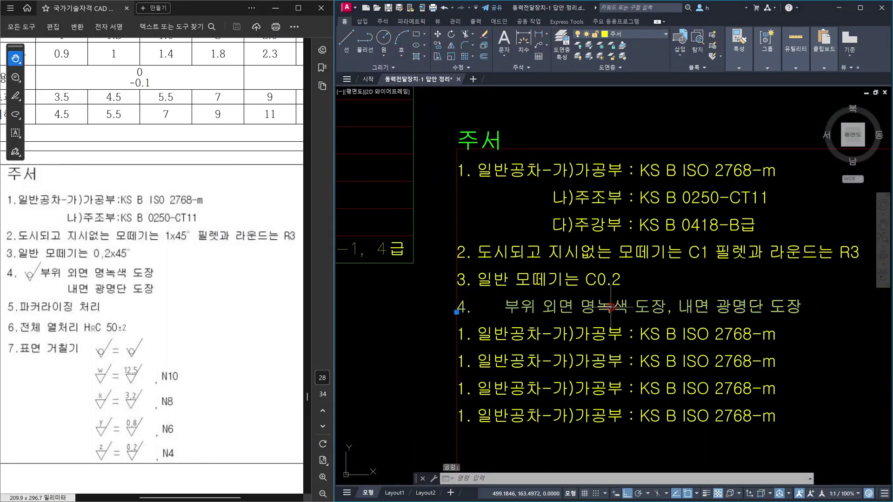
key("Escape")
key("Escape")
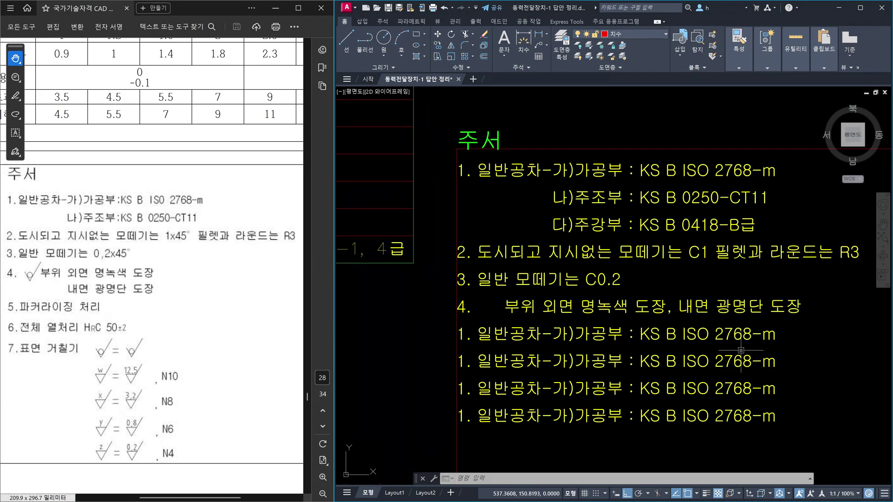
scroll(738, 344, "down", 4)
mouse_move(704, 316)
middle_mouse_down()
mouse_move(591, 289)
mouse_move(726, 335)
middle_mouse_up()
scroll(539, 183, "up", 8)
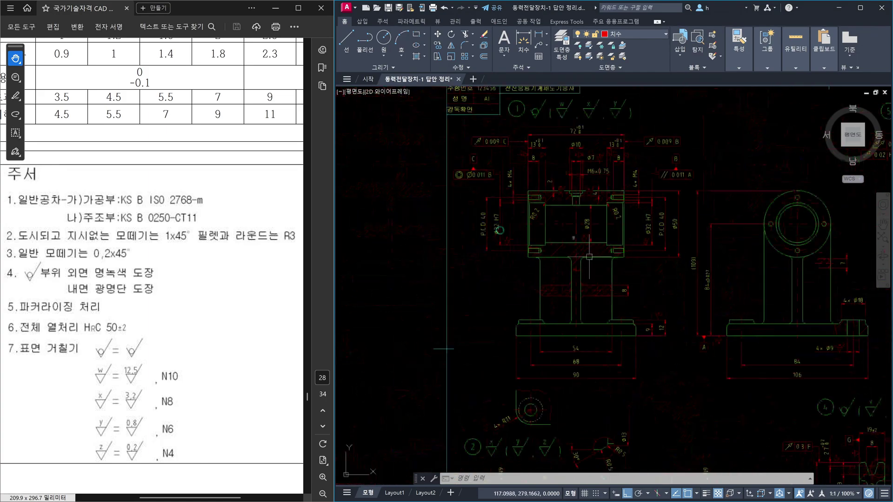
scroll(597, 204, "down", 10)
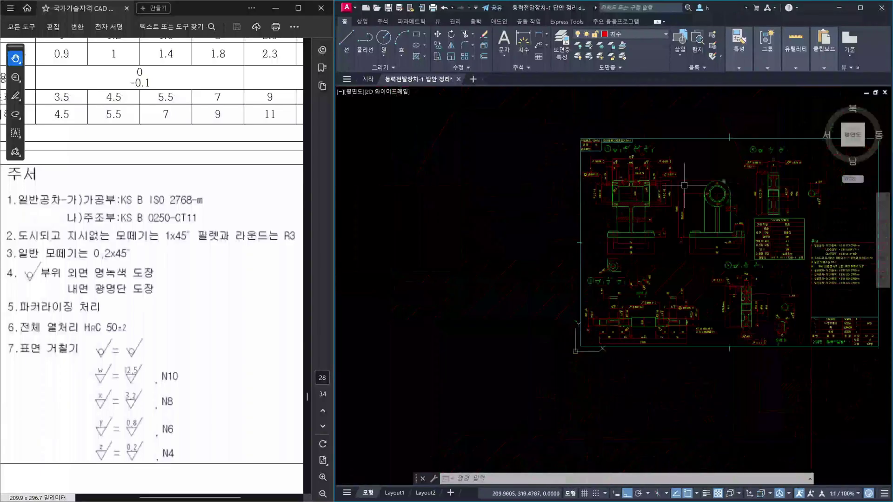
middle_click(594, 236)
middle_click(594, 235)
scroll(610, 230, "up", 6)
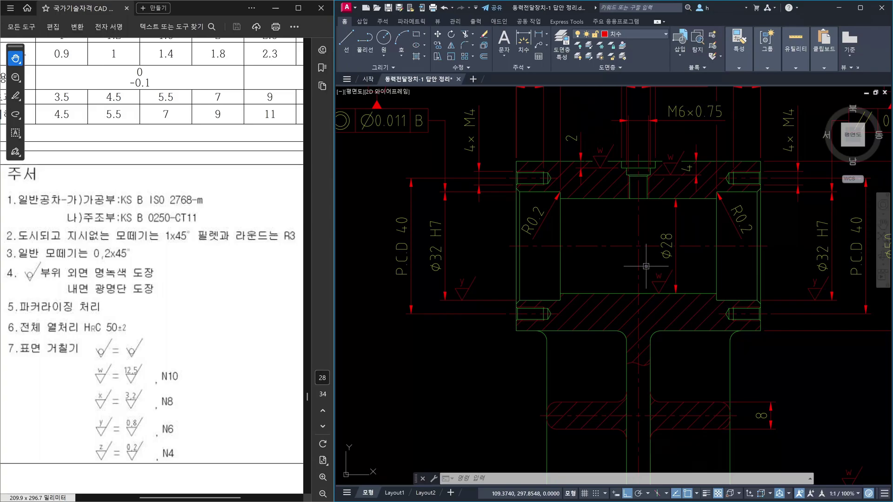
scroll(647, 266, "down", 6)
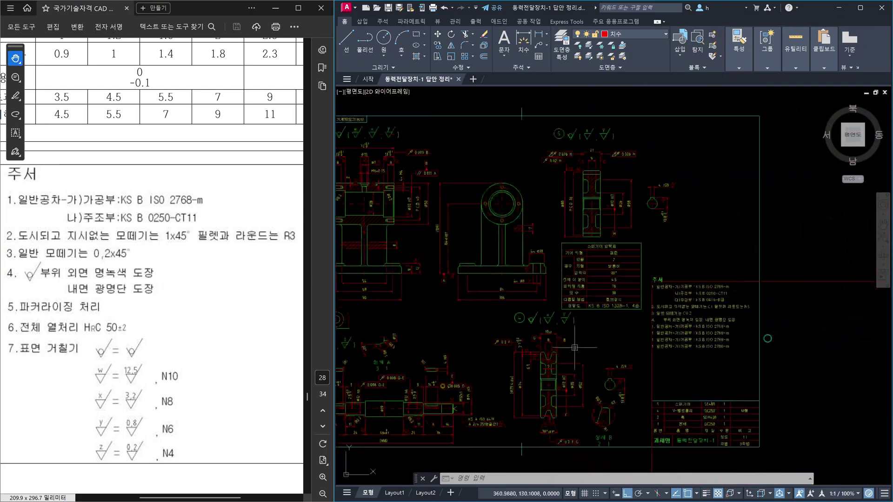
scroll(697, 313, "up", 4)
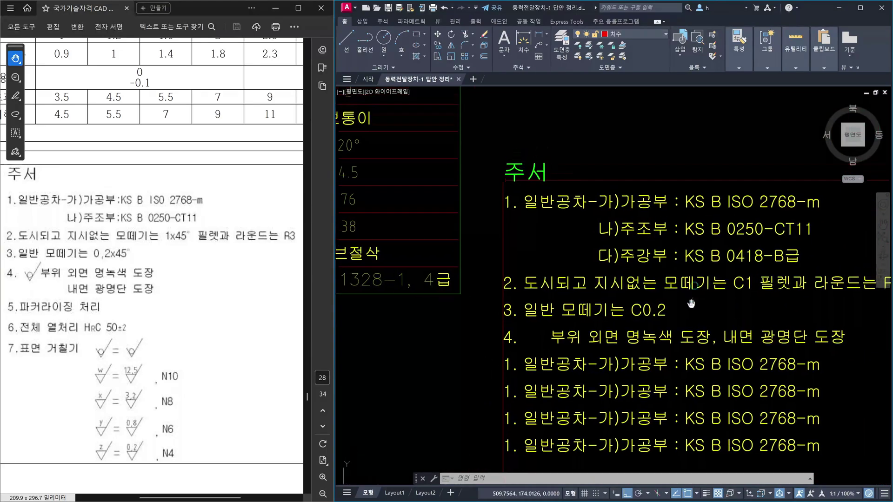
scroll(689, 313, "up", 1)
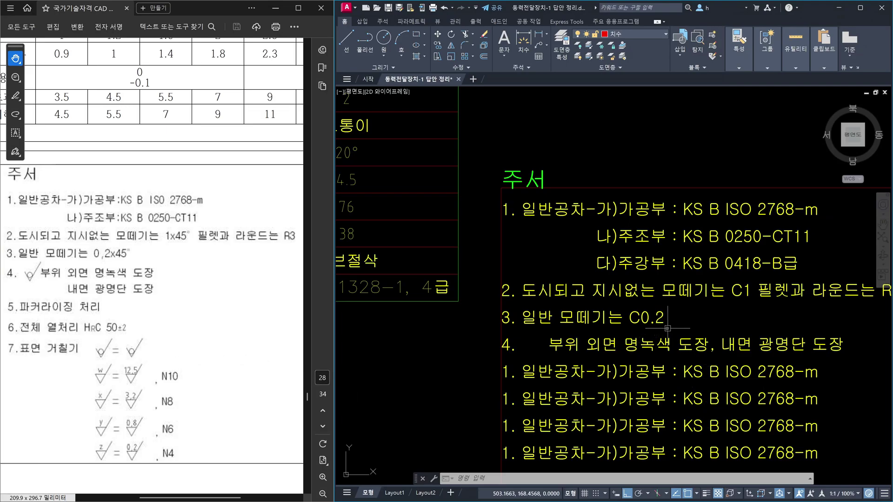
Step: Review the overall drawing and the roughness symbols listed beside part number 1, and compare them with the notes
scroll(668, 328, "down", 5)
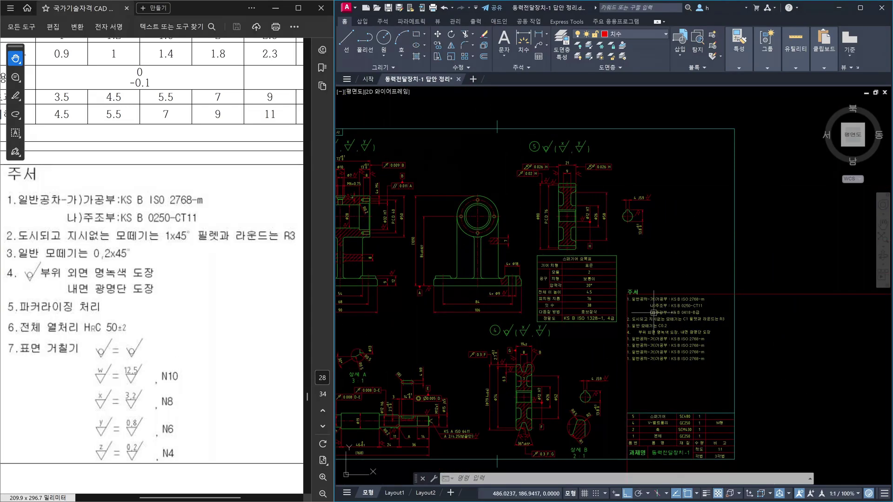
scroll(749, 298, "down", 3)
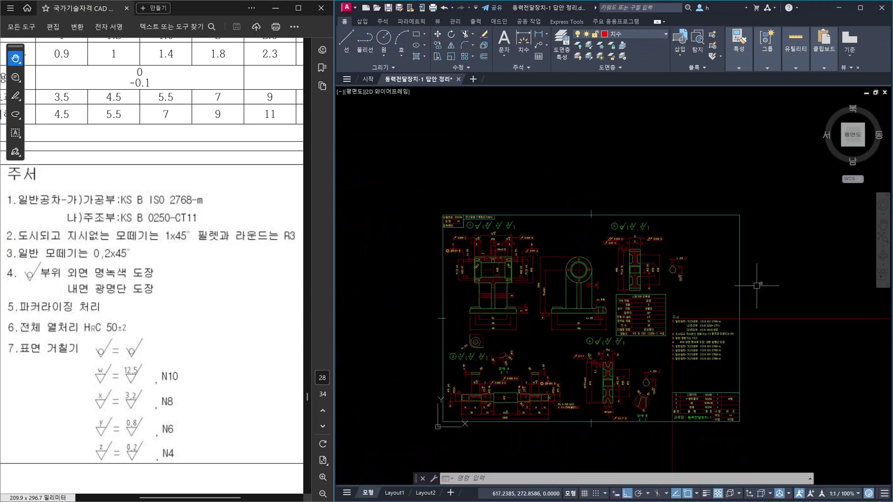
middle_click_drag(757, 286, 687, 301)
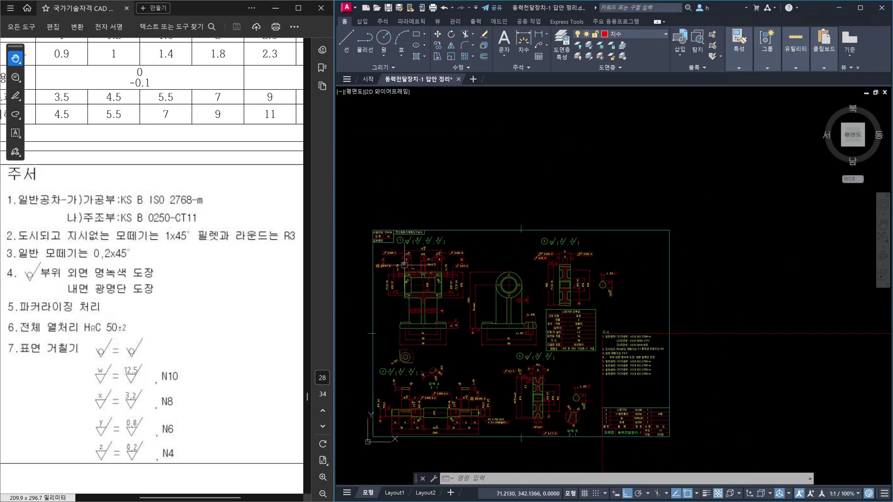
scroll(404, 265, "up", 5)
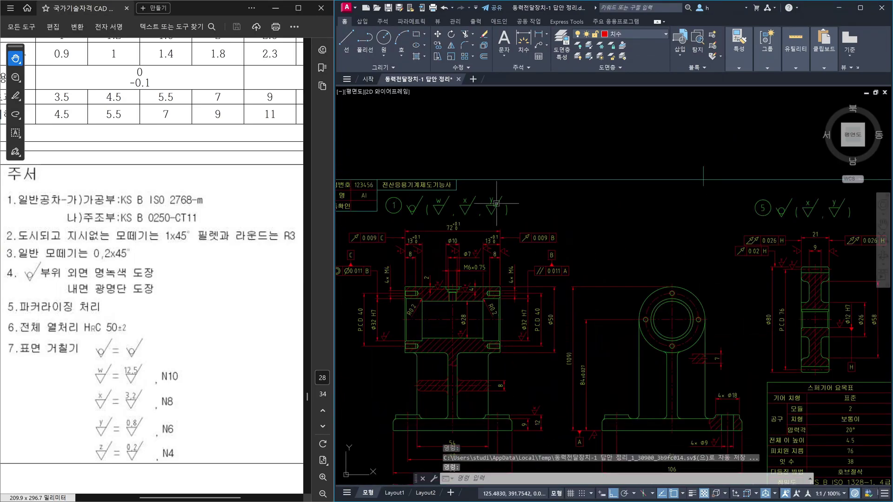
scroll(496, 203, "down", 4)
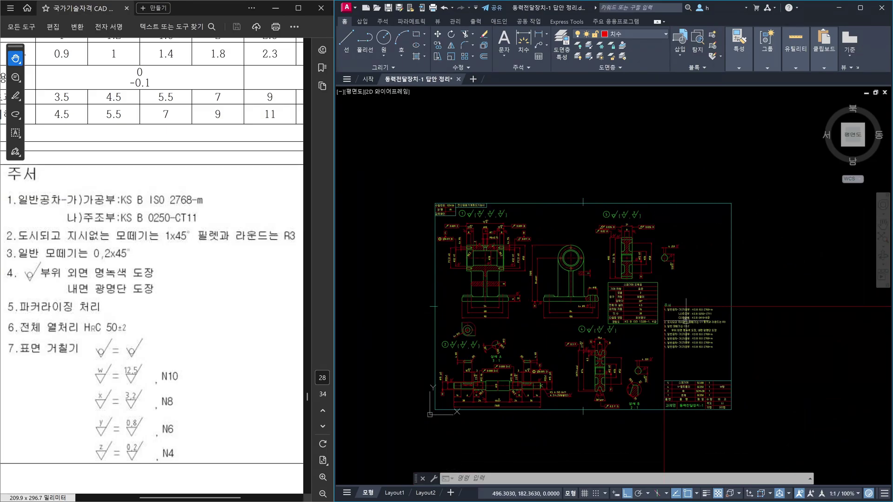
mouse_move(686, 321)
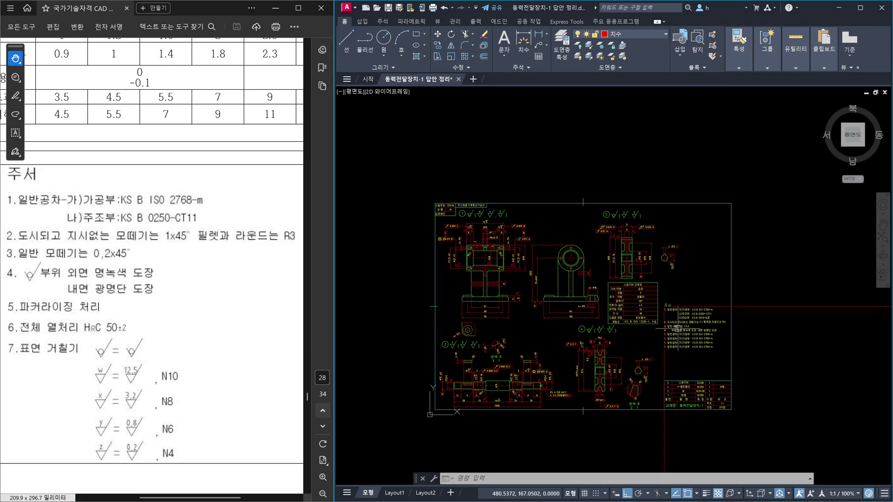
scroll(462, 227, "up", 8)
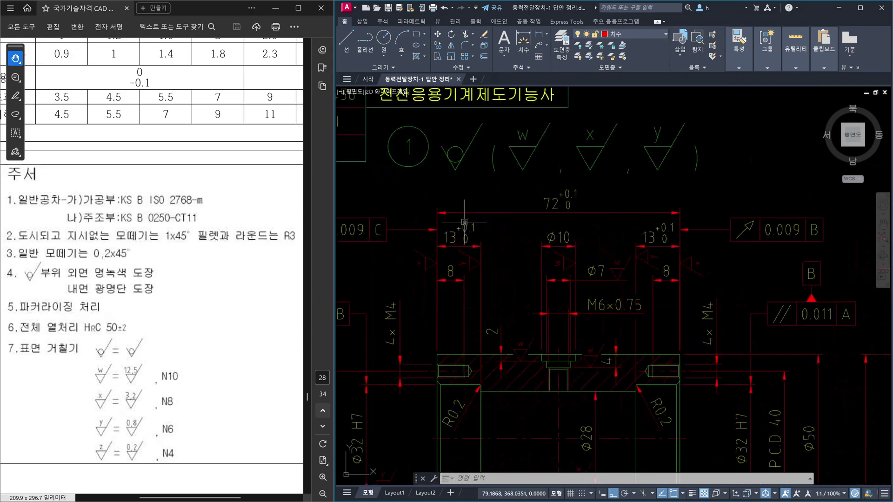
scroll(462, 227, "down", 2)
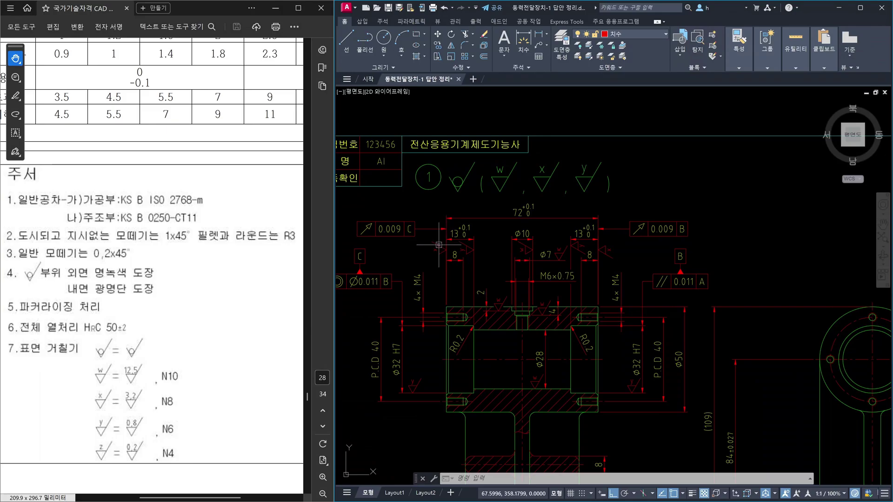
type("비")
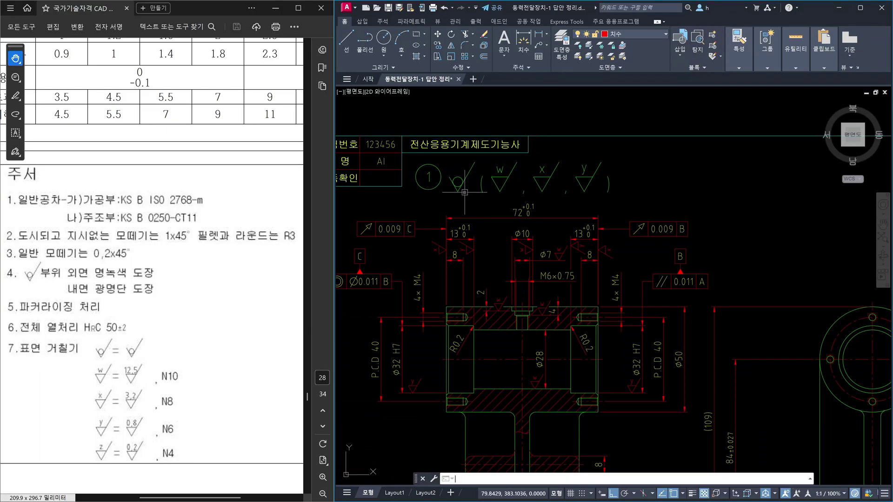
key("Return")
left_click(467, 195)
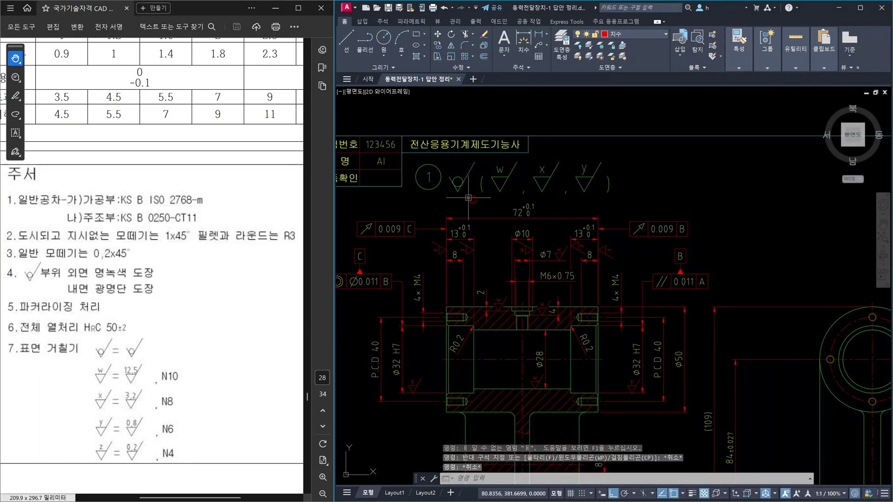
key("Escape")
key("Escape")
type("co")
key("Return")
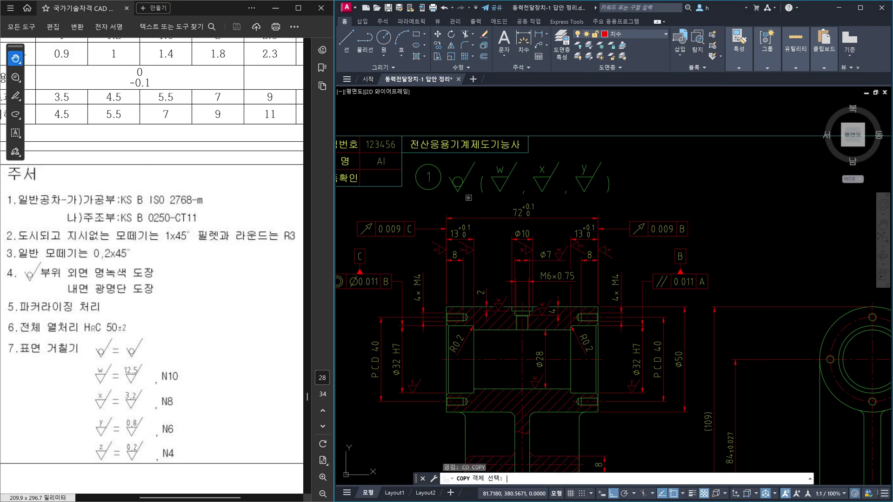
left_click(469, 198)
left_click(454, 174)
key("Return")
left_click(454, 173)
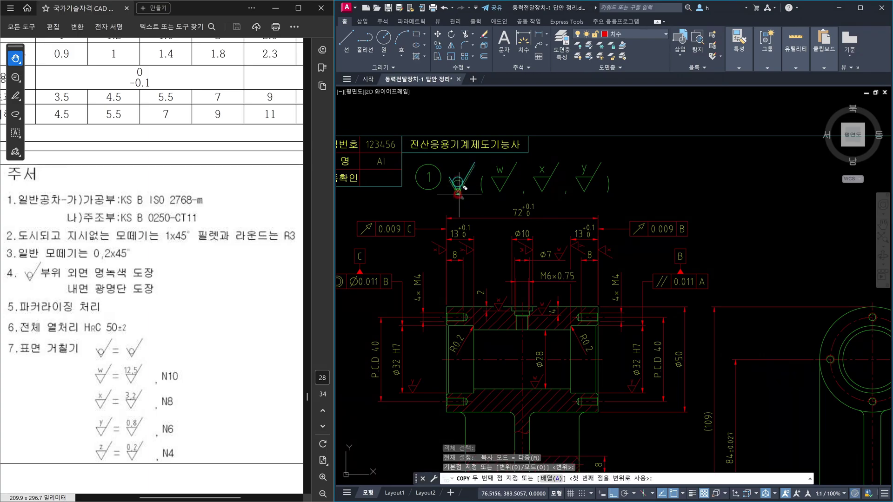
scroll(581, 251, "down", 2)
scroll(606, 249, "down", 3)
key("Escape")
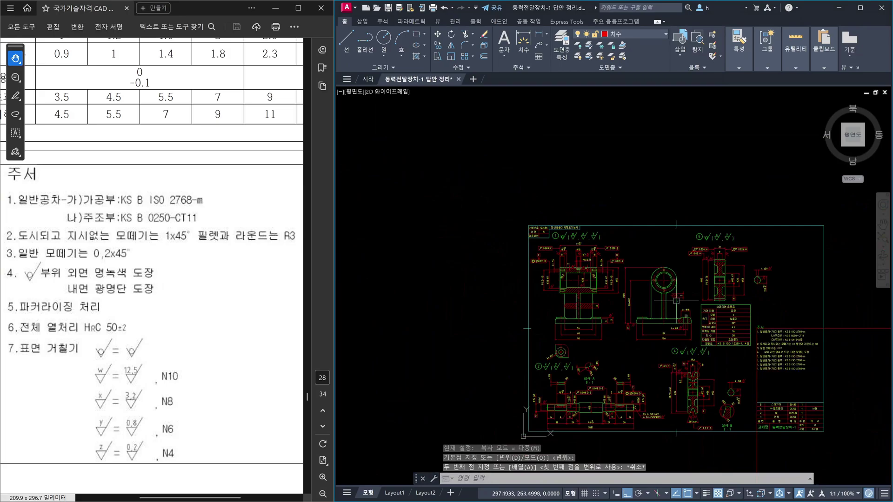
Step: Copy the unmachined-surface, w, x and y roughness symbols beside part number 1 horizontally to the empty area outside the right-hand drawing border
scroll(697, 356, "up", 3)
scroll(697, 372, "down", 3)
scroll(558, 349, "up", 3)
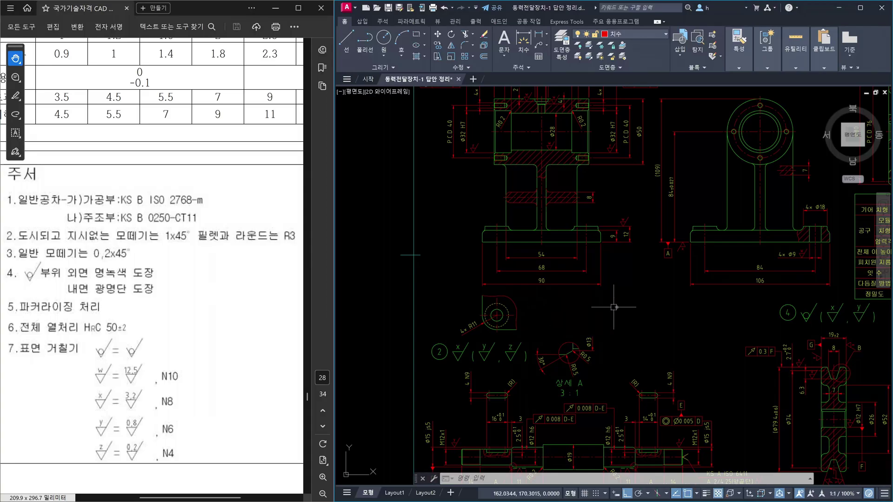
scroll(618, 307, "down", 2)
scroll(577, 336, "up", 3)
scroll(558, 334, "down", 3)
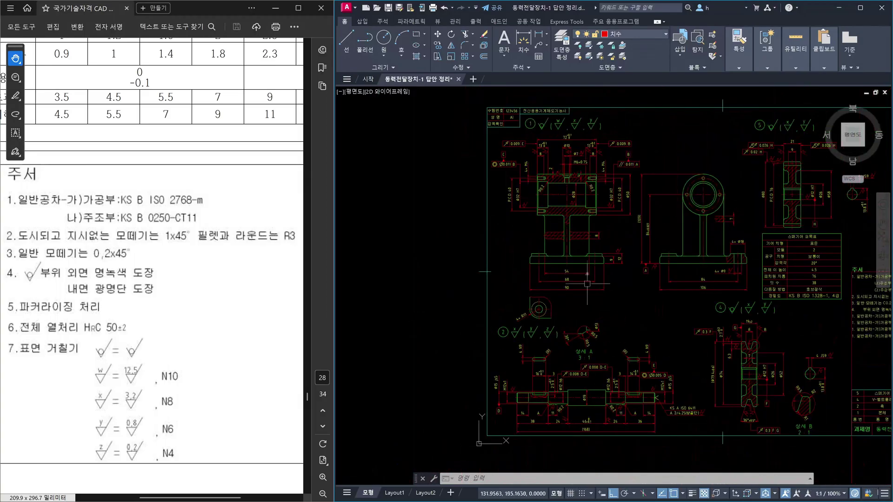
scroll(579, 152, "up", 3)
middle_click_drag(579, 152, 565, 277)
scroll(600, 233, "up", 2)
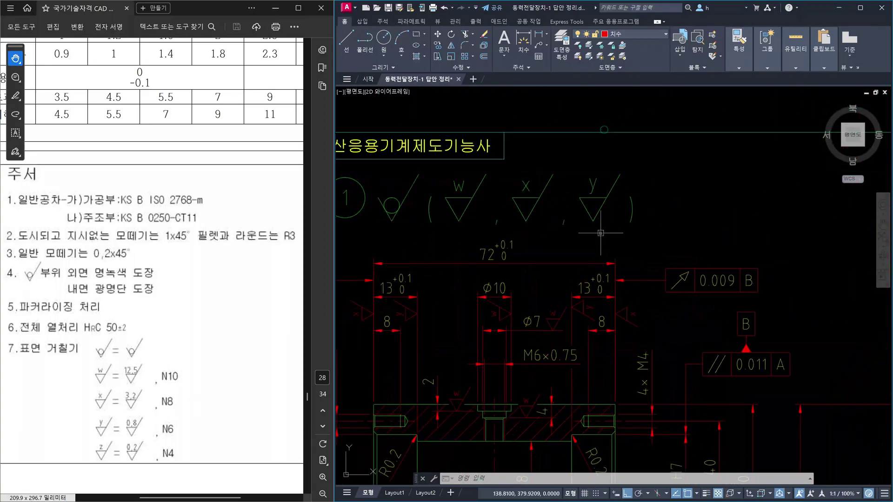
type("co")
key("Return")
left_click(618, 229)
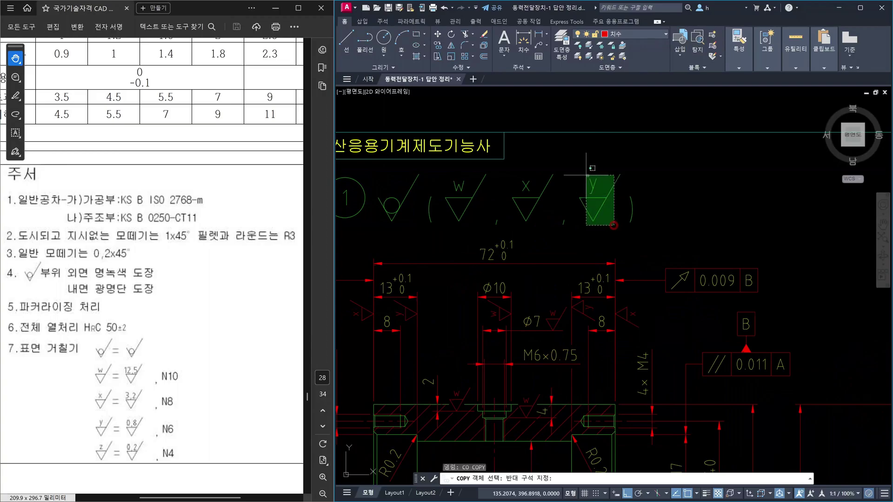
left_click(560, 151)
left_click(555, 220)
left_click(495, 159)
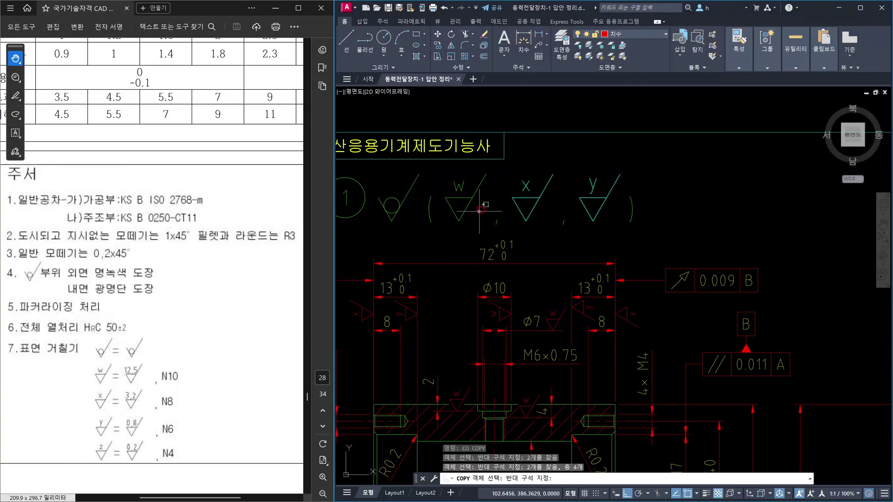
left_click(481, 209)
left_click(446, 181)
left_click(416, 216)
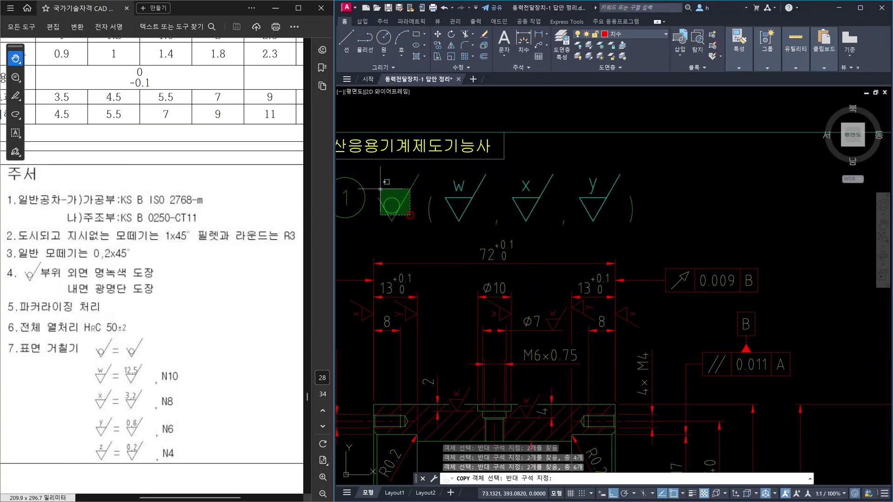
left_click(379, 190)
key("Return")
left_click(406, 232)
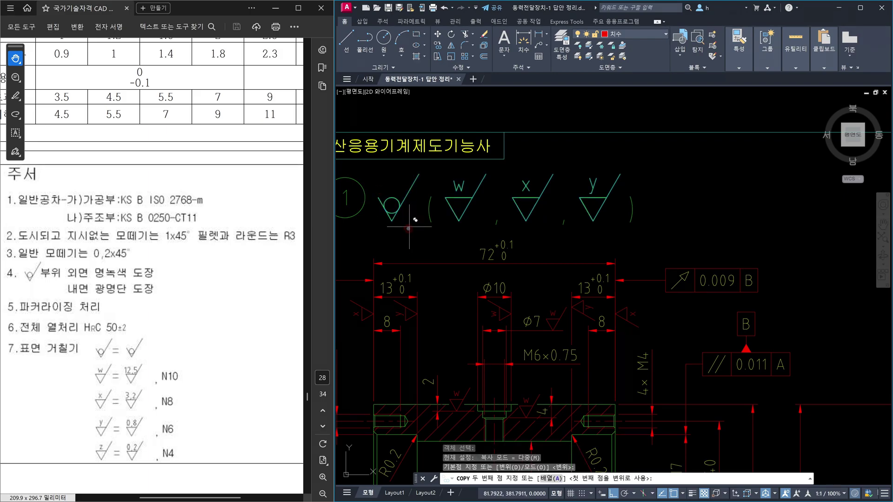
scroll(574, 244, "down", 7)
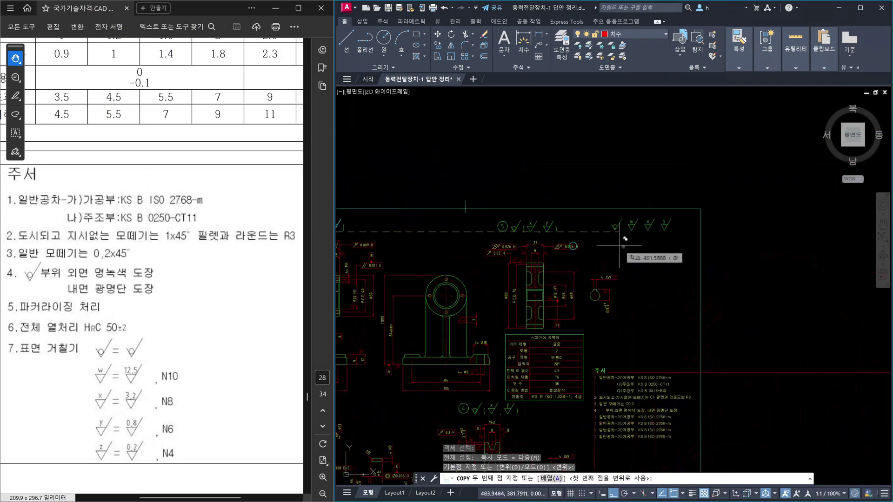
left_click(716, 261)
key("Escape")
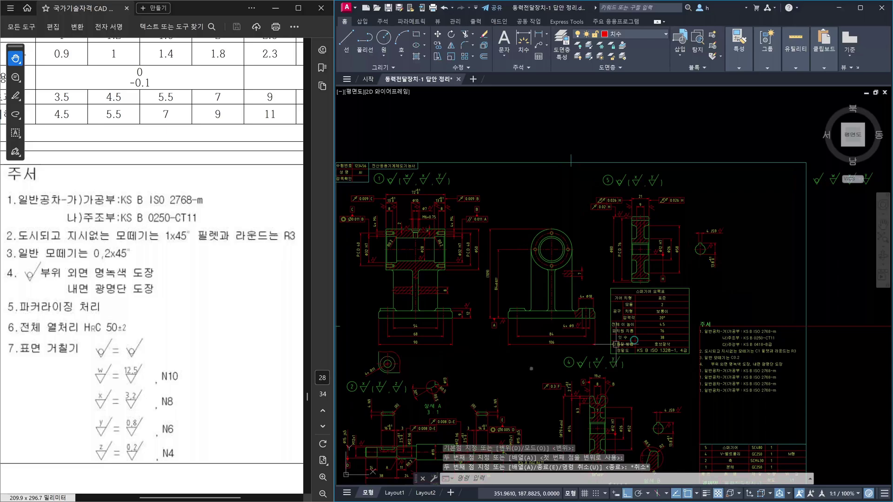
Step: Copy the z roughness symbol beside part number 2 about 620 mm horizontally to the empty area outside the right-hand border
scroll(395, 400, "up", 6)
key("Return")
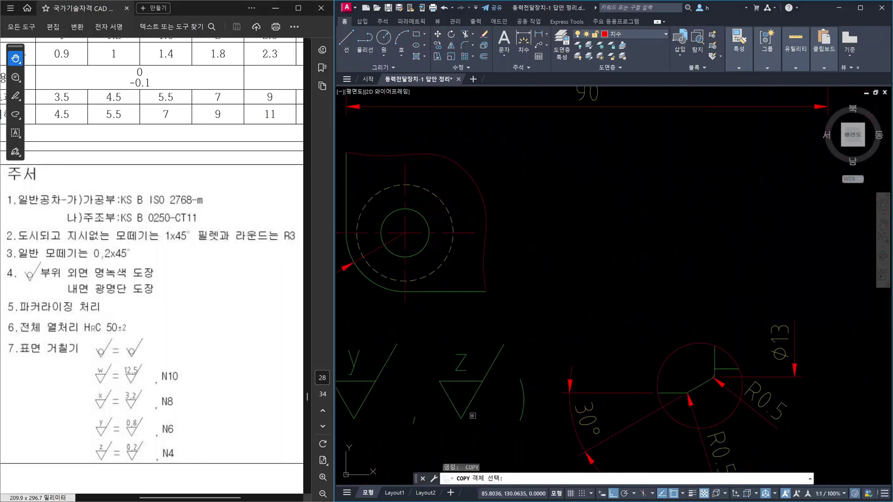
left_click(476, 420)
left_click(417, 319)
key("Return")
left_click(447, 338)
scroll(454, 330, "down", 10)
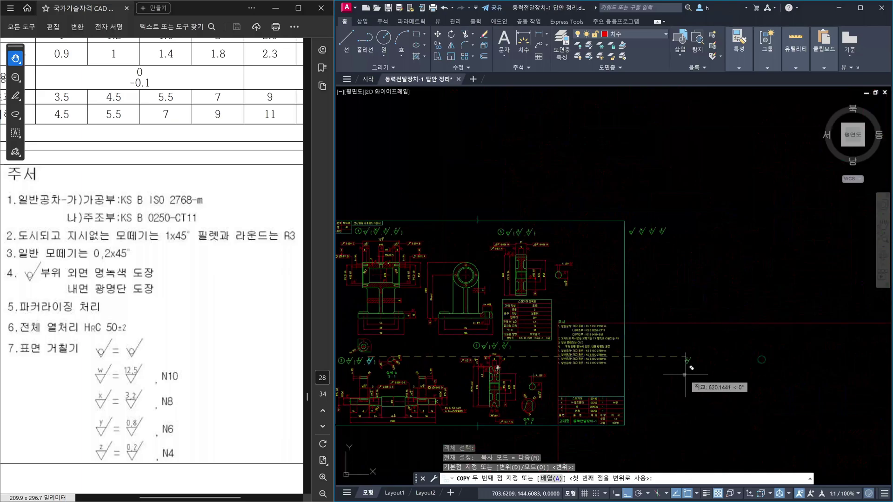
left_click(684, 374)
key("Escape")
Step: Move the unmachined-surface, w, x and y roughness symbols outside the right-hand border straight down about 255 mm, level with the z symbol
scroll(646, 242, "up", 4)
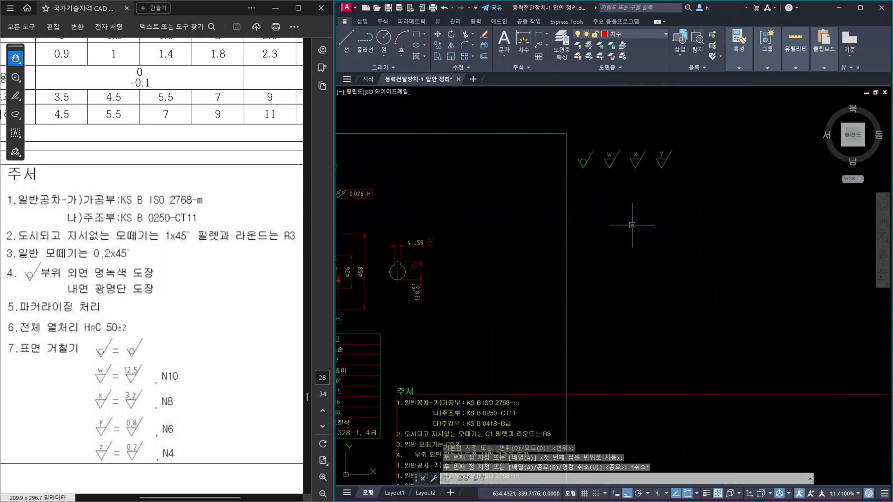
type("m")
key("Return")
left_click(558, 124)
left_click(728, 226)
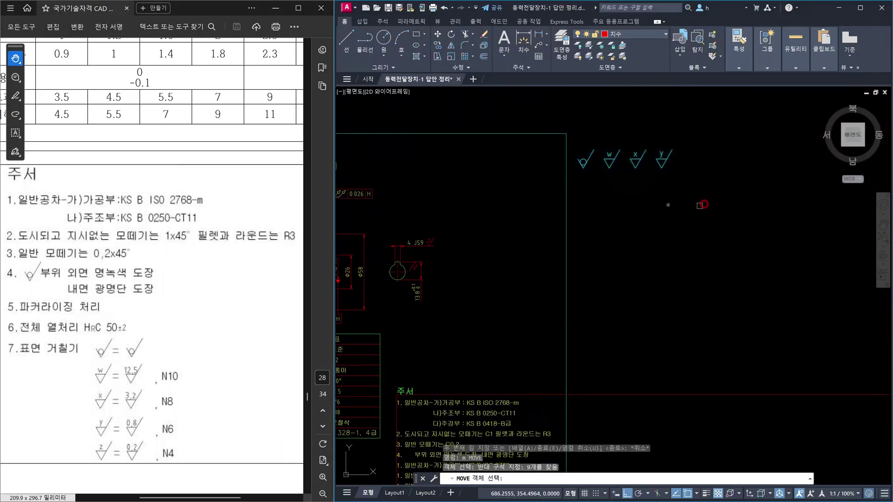
key("Return")
left_click(673, 159)
scroll(681, 186, "down", 4)
scroll(681, 275, "up", 3)
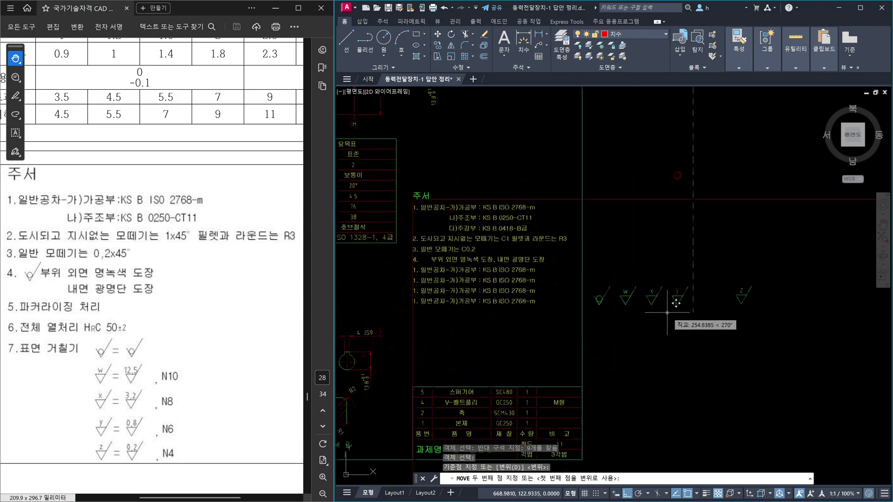
key("Escape")
scroll(732, 318, "up", 3)
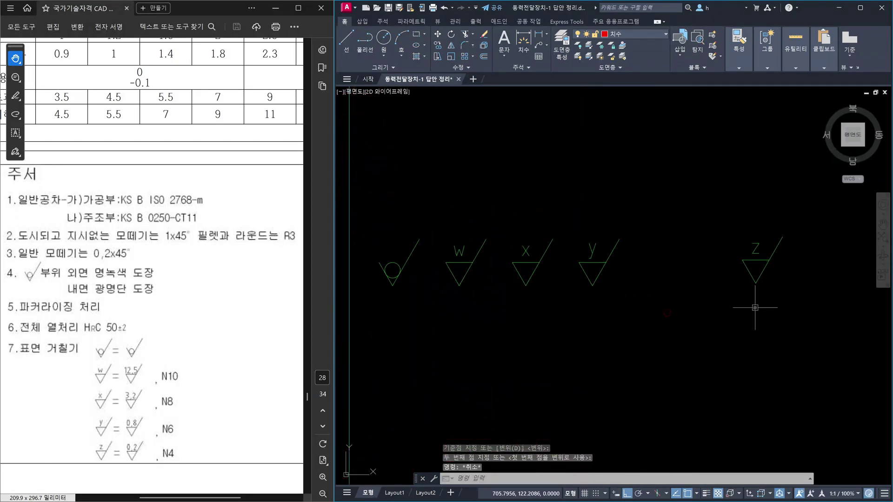
Step: Move the z roughness symbol next to the y symbol so the five symbols form one evenly spaced row
type("m")
key("Return")
left_click(778, 304)
left_click(724, 230)
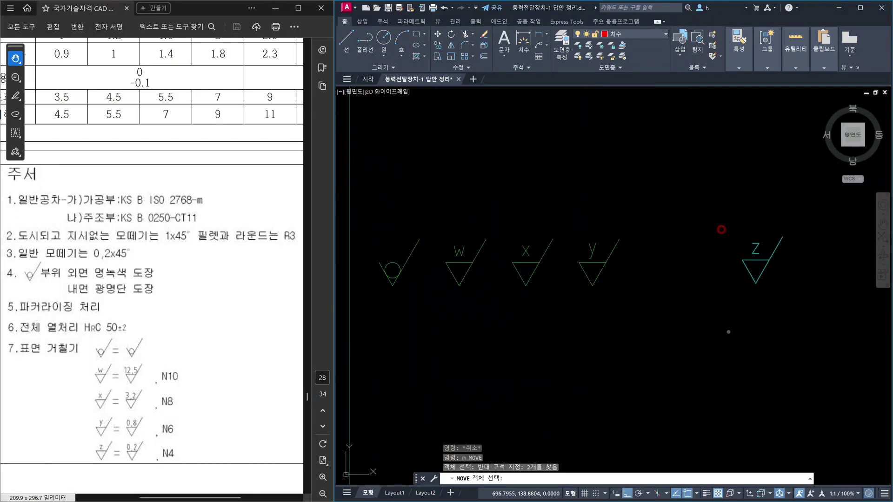
key("Return")
left_click(728, 281)
left_click(639, 337)
key("Escape")
scroll(640, 337, "down", 5)
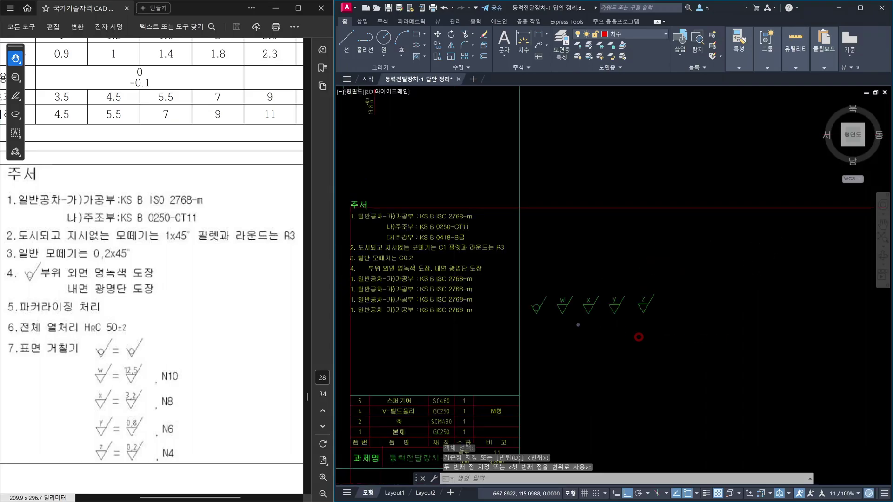
Step: Scale the row of five roughness symbols by 0.5 from the lower tip of the unmachined-surface symbol
scroll(465, 218, "up", 5)
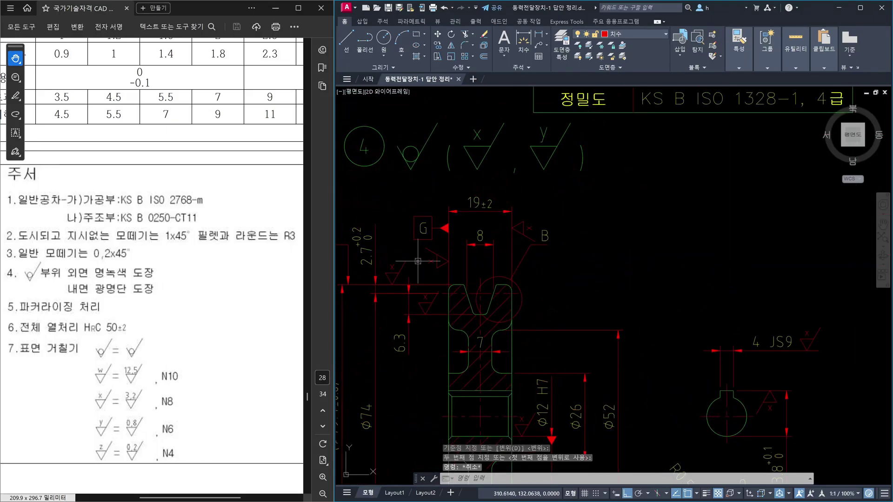
scroll(479, 270, "down", 3)
scroll(595, 272, "up", 2)
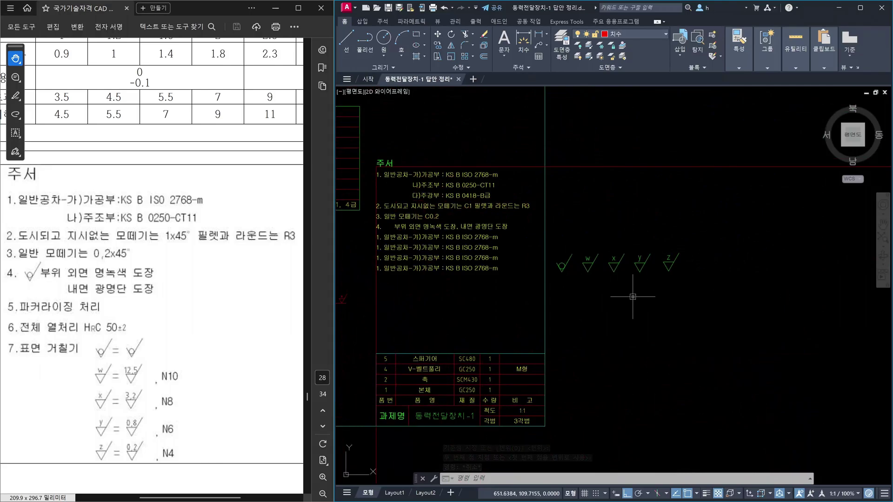
type("c")
key("Return")
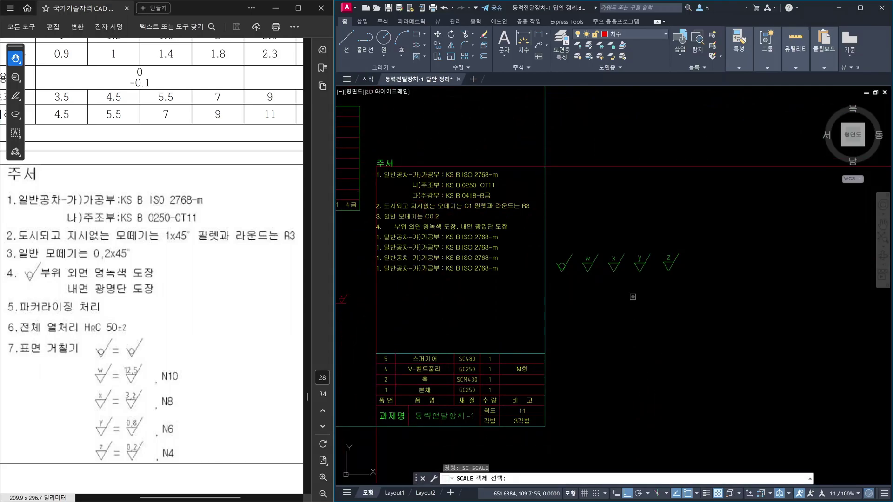
left_click(533, 240)
left_click(767, 304)
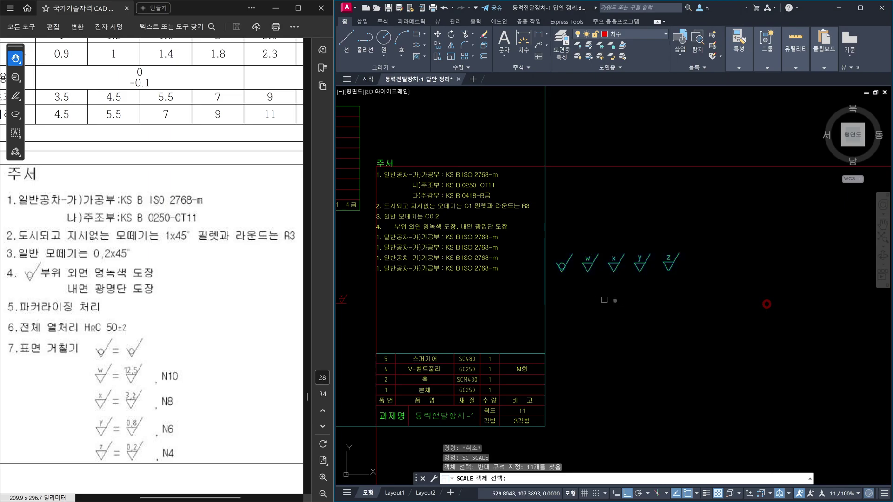
key("Return")
left_click(562, 273)
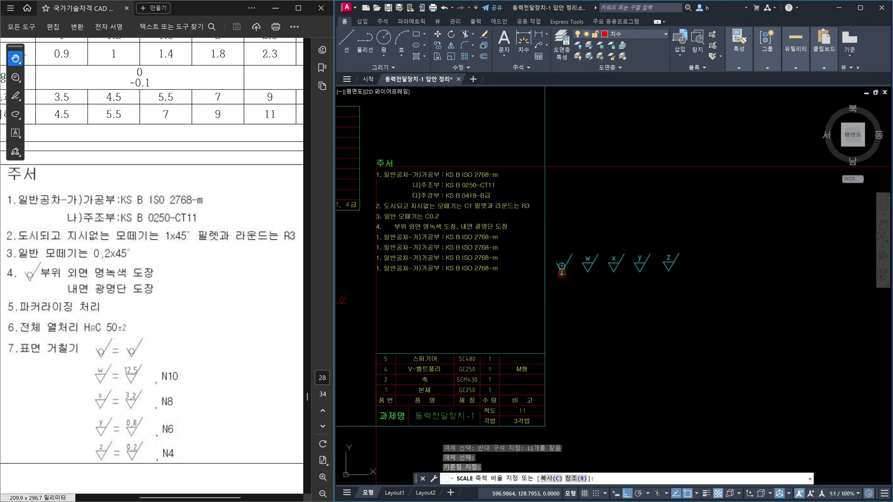
type("0.5")
key("Return")
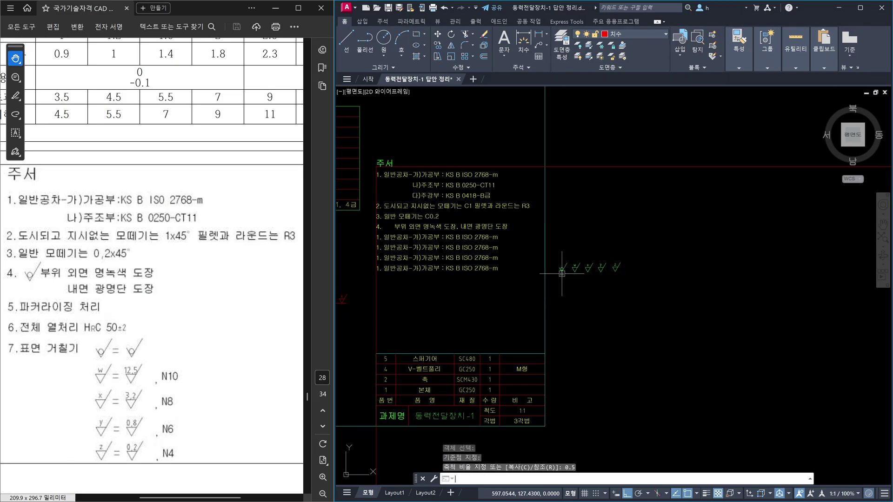
key("Escape")
Step: Put the five scaled roughness symbols outside the right-hand border on the 가는실선 layer
scroll(576, 264, "up", 2)
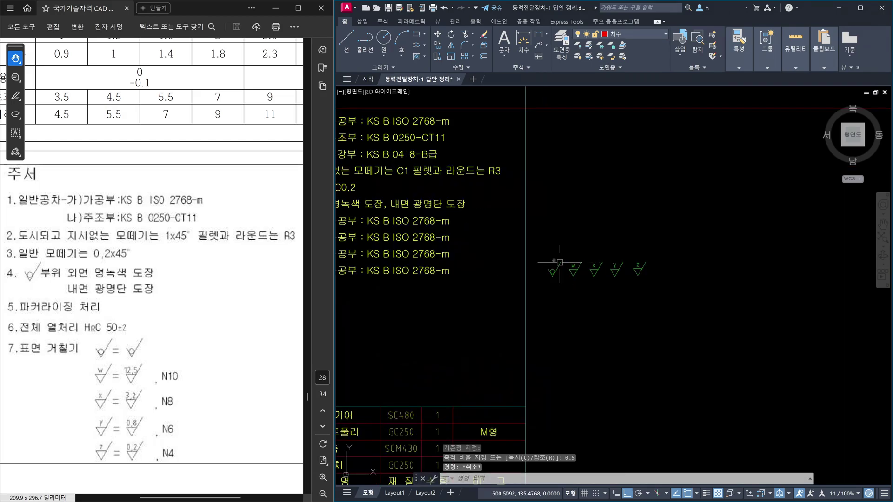
scroll(542, 257, "down", 5)
scroll(593, 278, "up", 3)
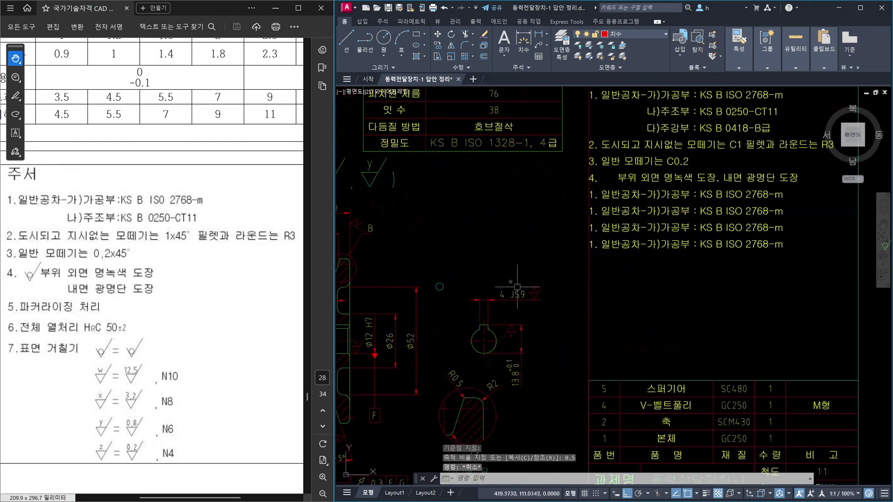
scroll(593, 279, "down", 5)
scroll(603, 286, "up", 3)
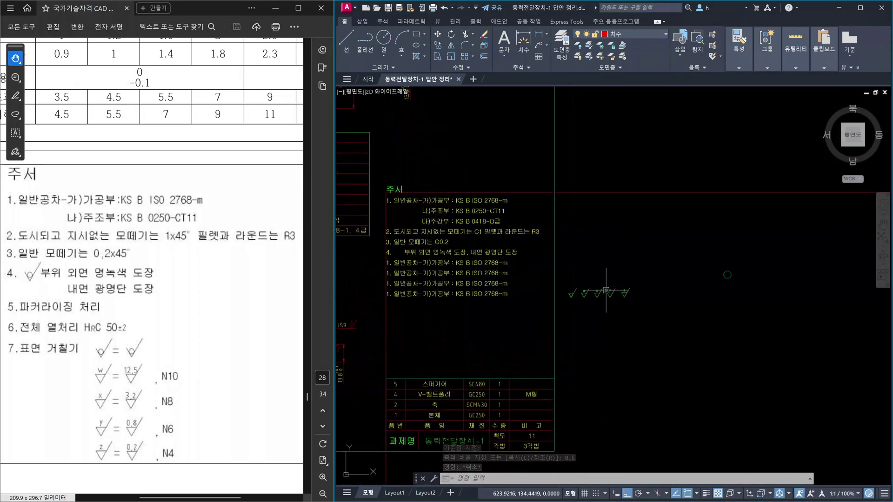
scroll(588, 293, "up", 4)
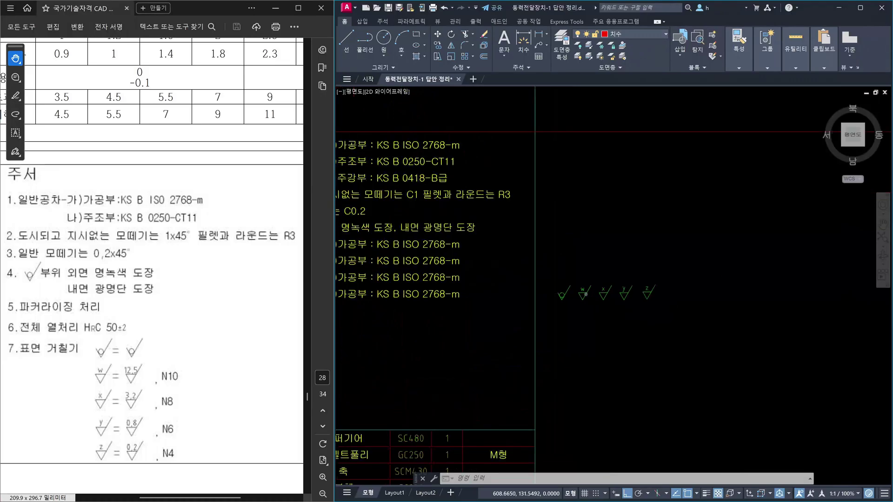
left_click(526, 266)
left_click(735, 334)
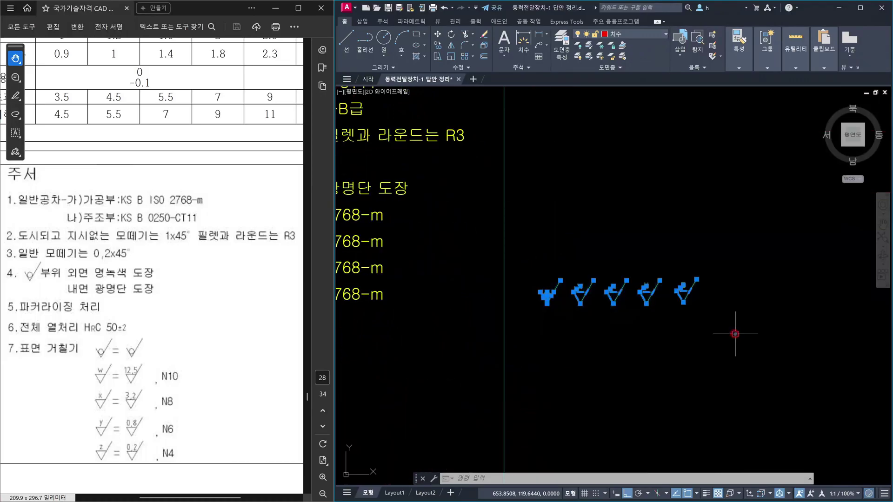
left_click(648, 36)
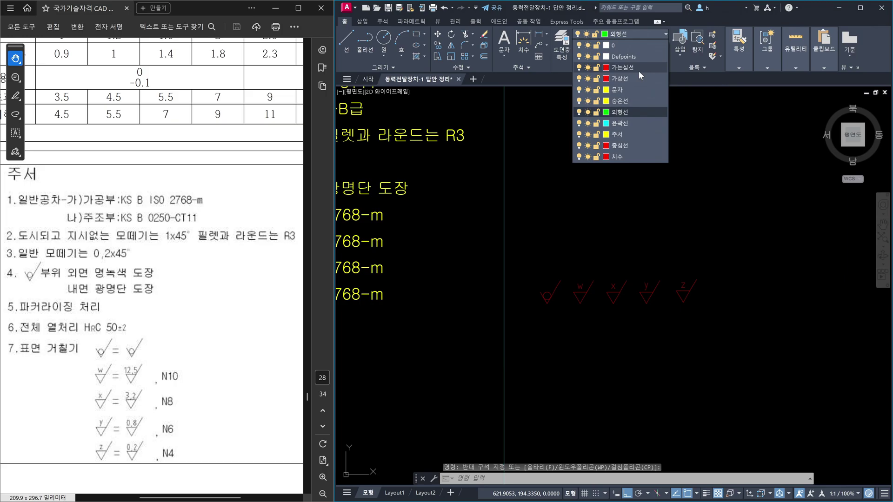
left_click(638, 71)
key("Escape")
middle_click_drag(568, 309, 675, 300)
scroll(674, 301, "up", 2)
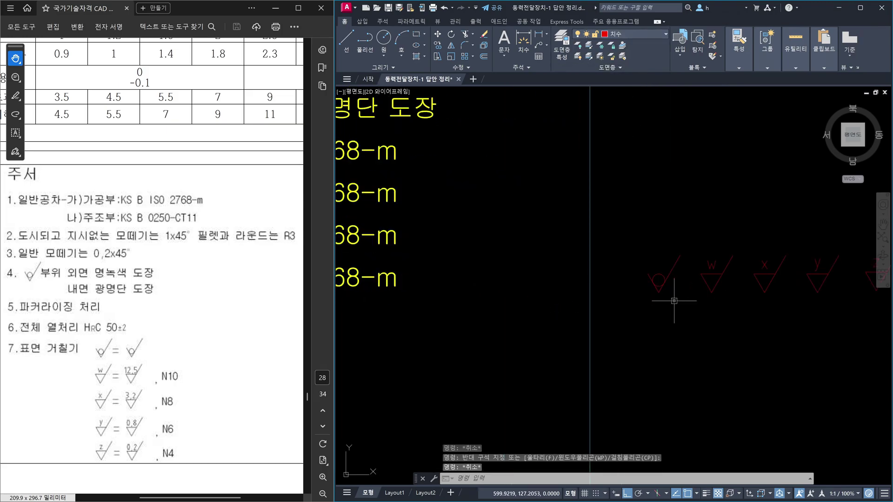
type("co")
key("Return")
left_click(677, 304)
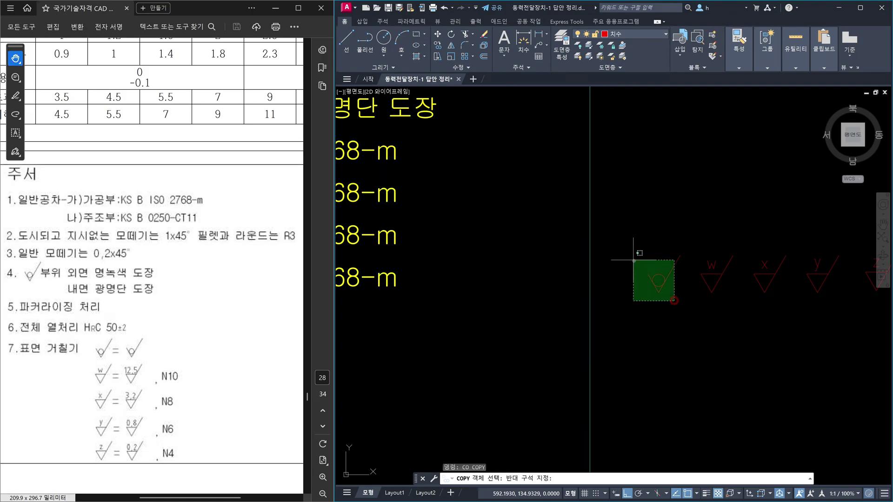
left_click(634, 261)
key("Return")
left_click(659, 292)
scroll(623, 293, "down", 2)
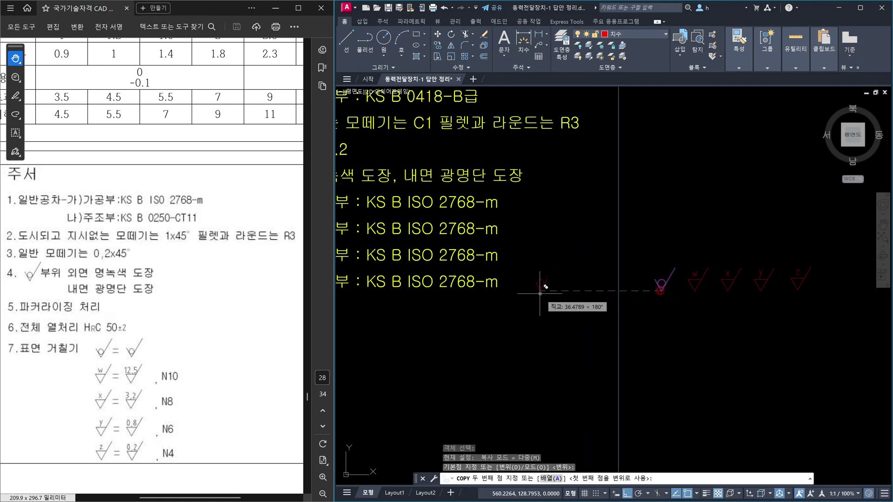
middle_click_drag(539, 295, 696, 288)
scroll(409, 186, "up", 3)
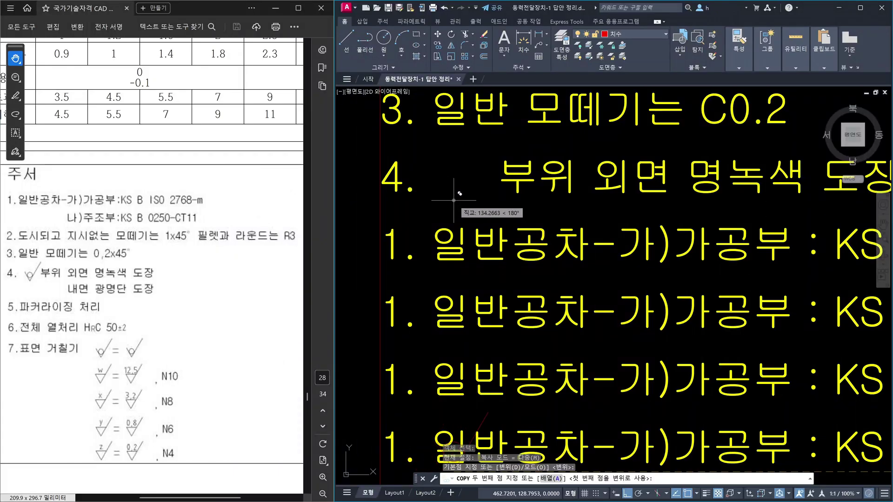
key("F8")
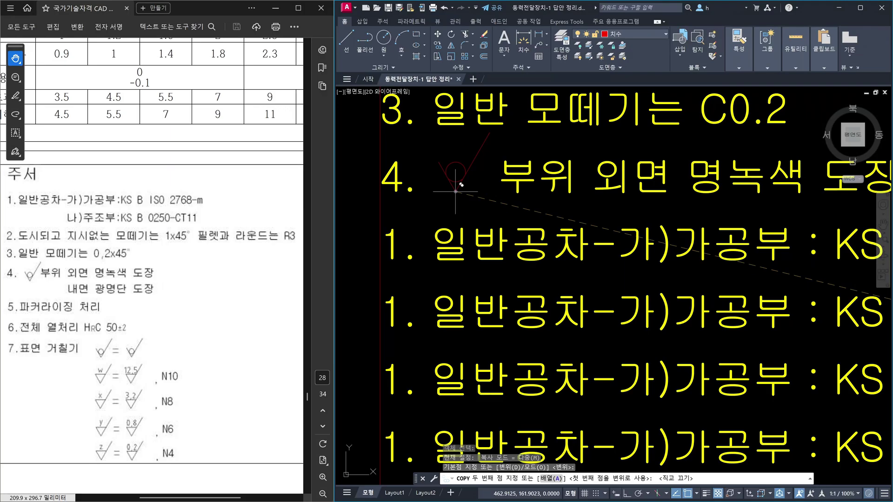
key("Escape")
scroll(456, 191, "down", 3)
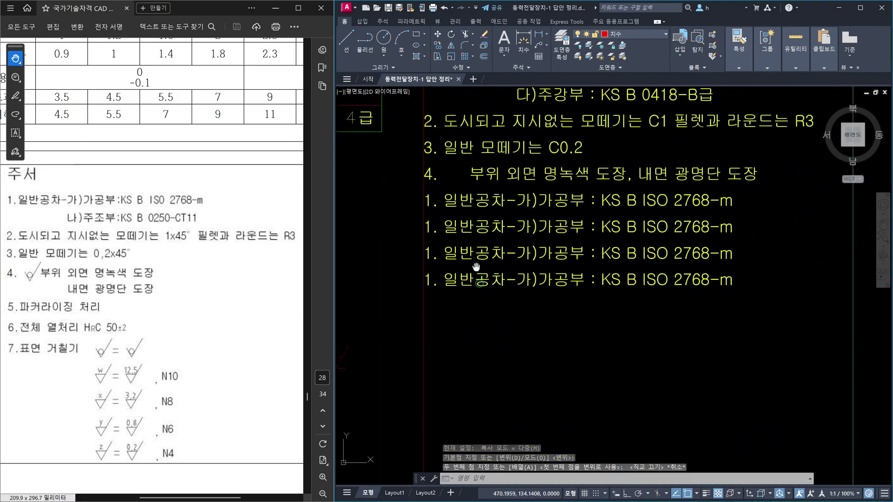
Step: Start single-line text below the notes with the default 3.5 height and 0 rotation, and write the sample line "1. aaaaaa"
scroll(433, 328, "up", 1)
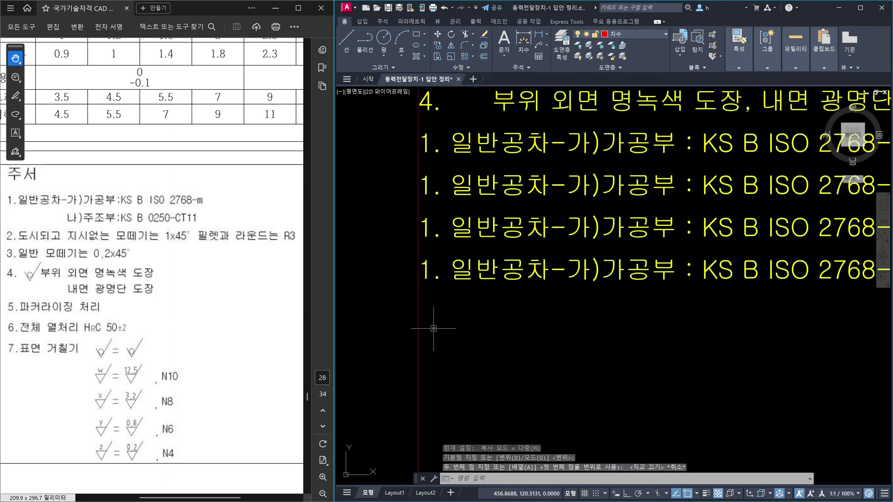
type("dt")
key("Return")
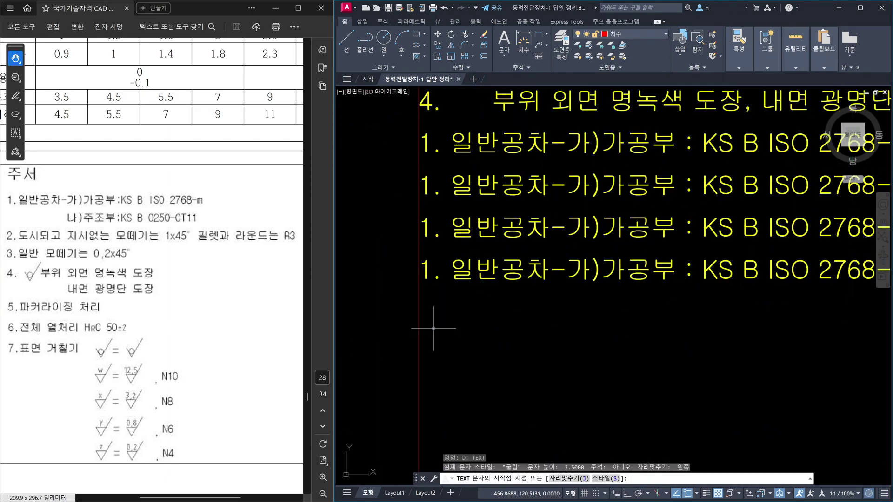
left_click(445, 355)
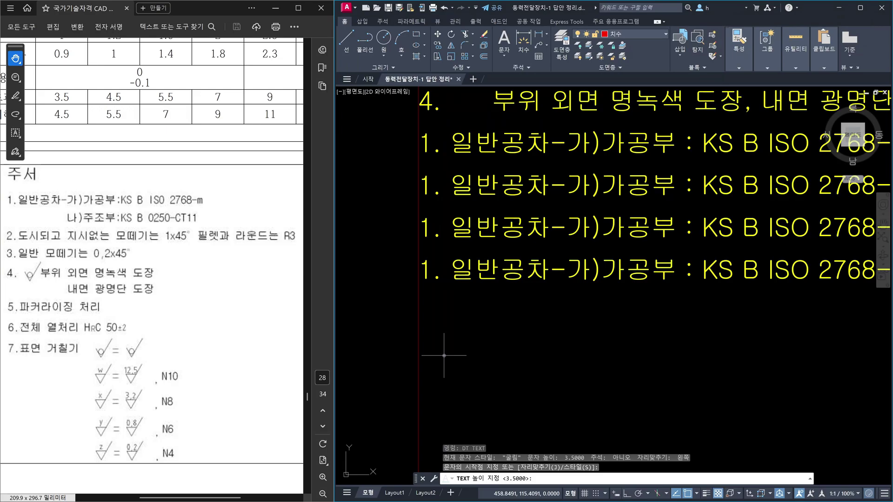
key("Return")
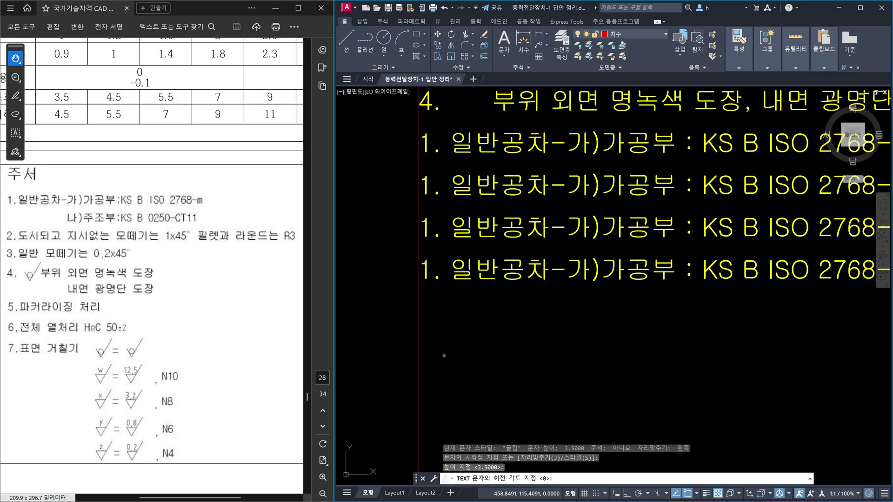
key("Return")
type("1")
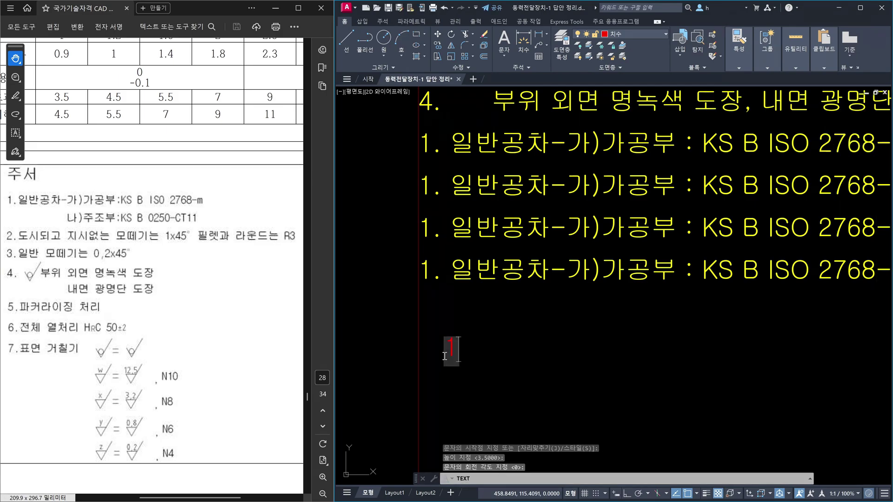
type(". aaaaaa")
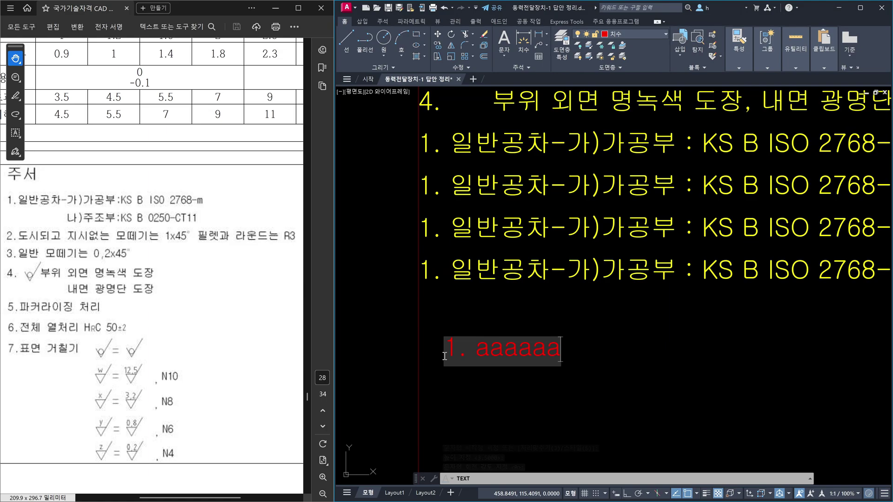
key("Return")
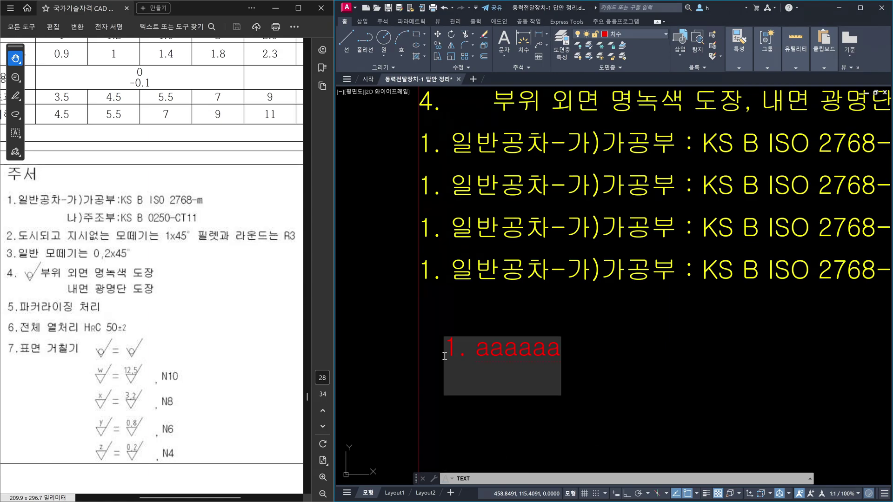
Step: Add a second sample line reading "2. bbbbb" with a wide gap after the number, and finish the text
type("2. bbbbbv")
key("BackSpace")
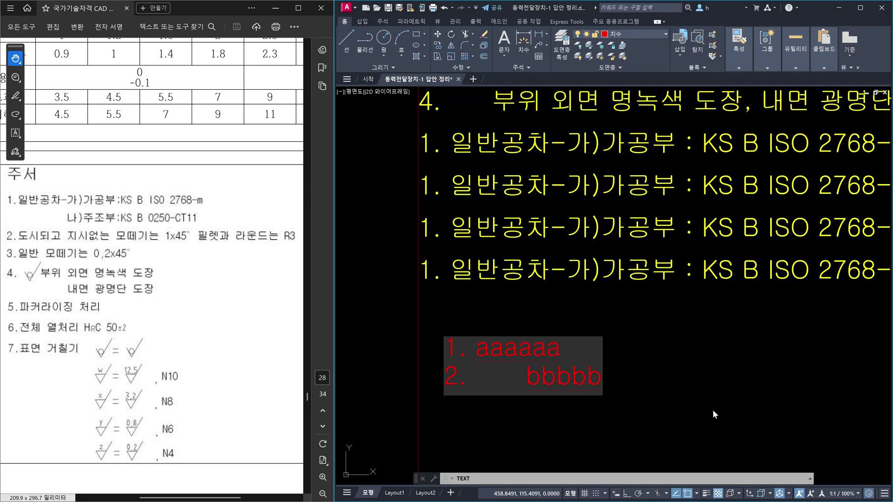
key("End")
key("Return")
key("Return")
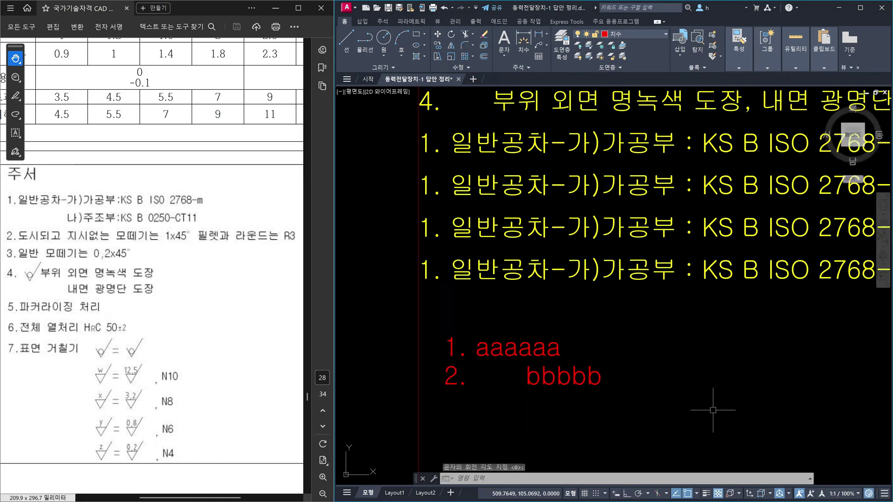
Step: Copy the half-size unmachined-surface symbol from its lower tip into the gap after "2." in the second single-line sample
scroll(713, 410, "down", 10)
scroll(651, 372, "up", 8)
middle_click_drag(635, 371, 680, 368)
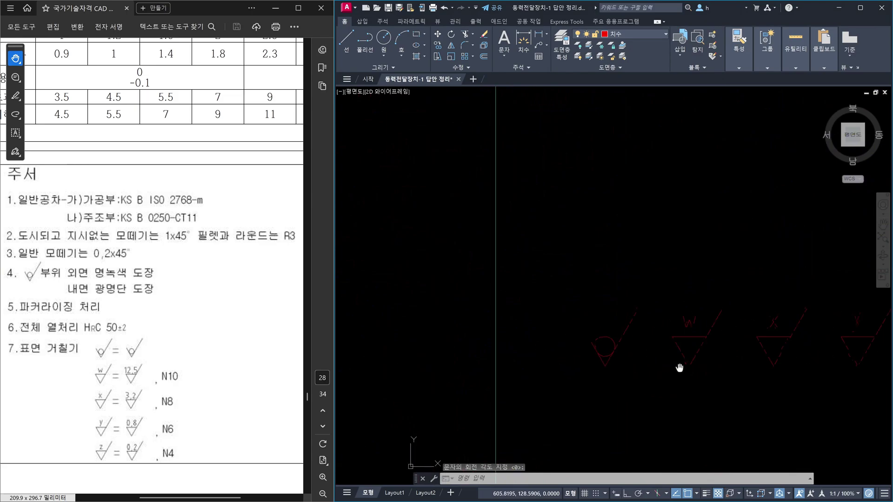
type("co")
key("Return")
left_click(640, 379)
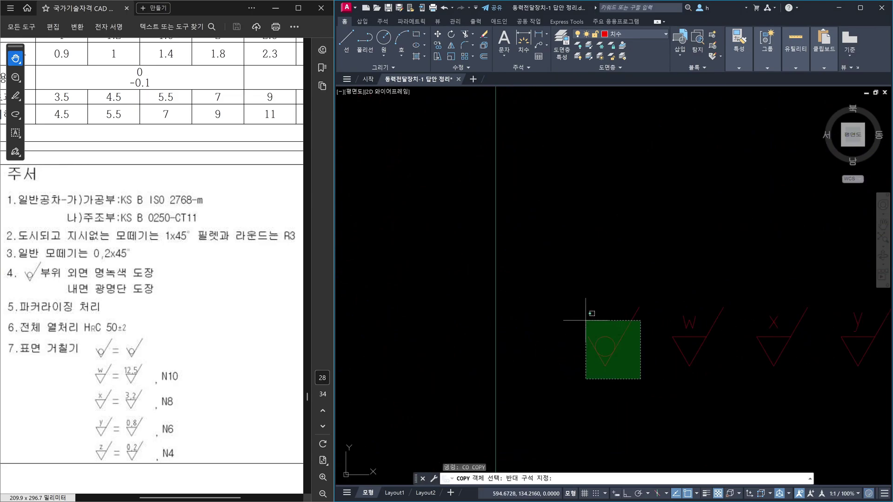
left_click(586, 320)
key("Return")
left_click(604, 365)
scroll(603, 376, "down", 3)
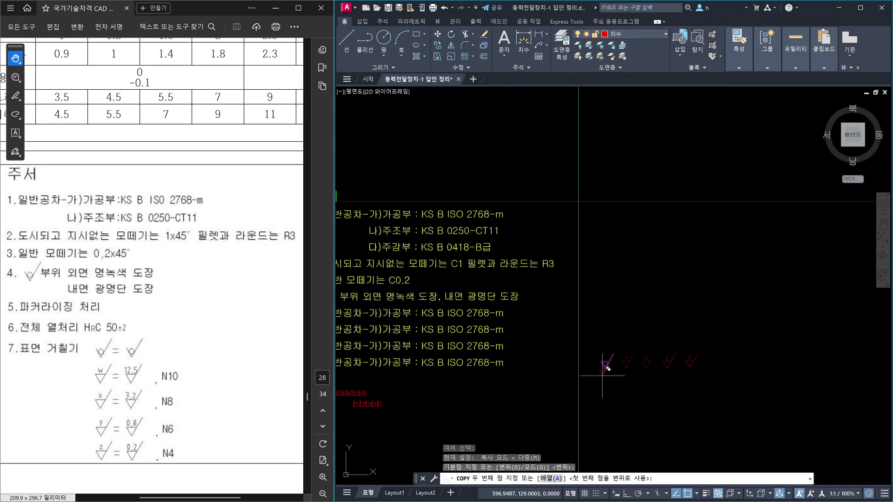
middle_click_drag(604, 368, 833, 349)
scroll(516, 387, "up", 5)
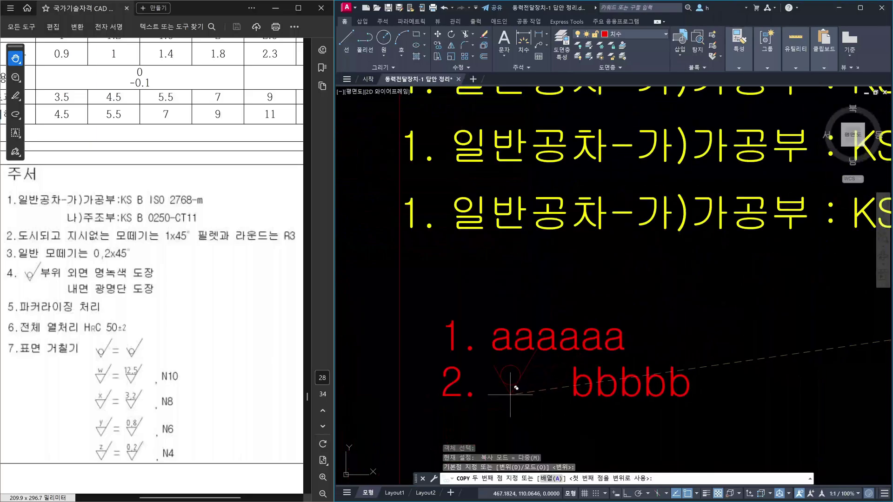
left_click(517, 388)
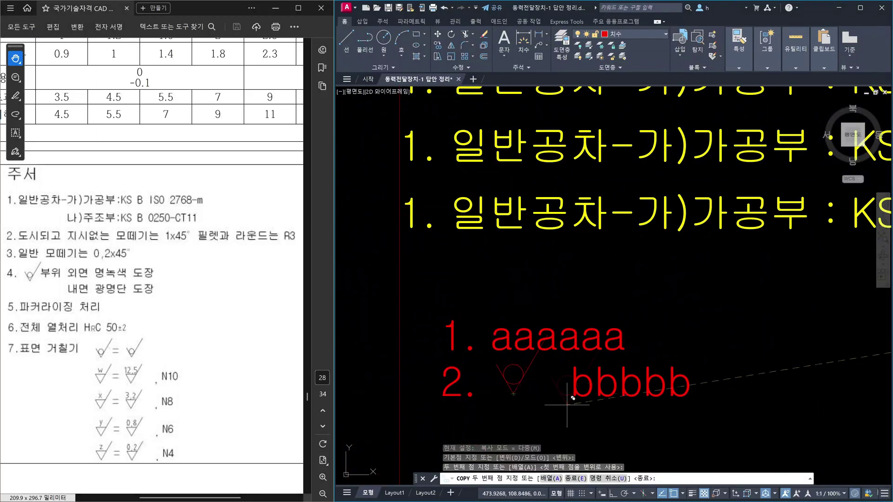
key("Escape")
Step: Inspect the copied symbol, and check the layer of the W letter and lines of the half-size W roughness symbol
scroll(539, 347, "up", 4)
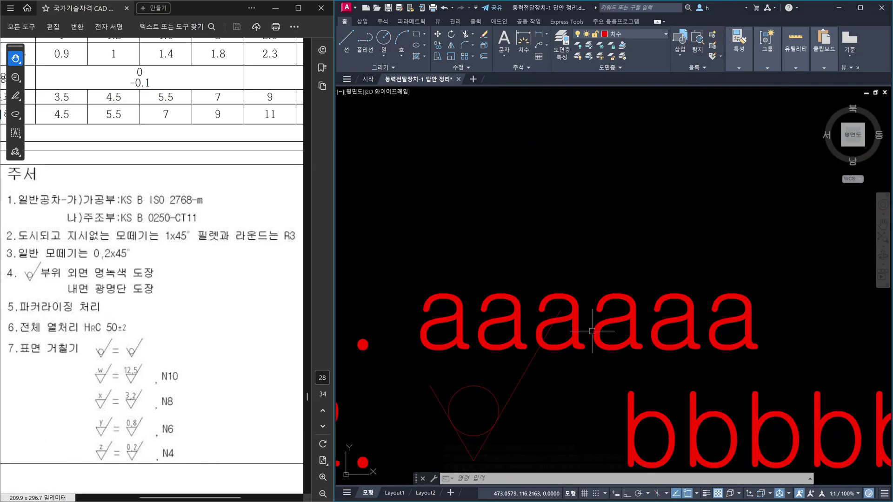
scroll(592, 331, "down", 7)
middle_click_drag(730, 341, 560, 327)
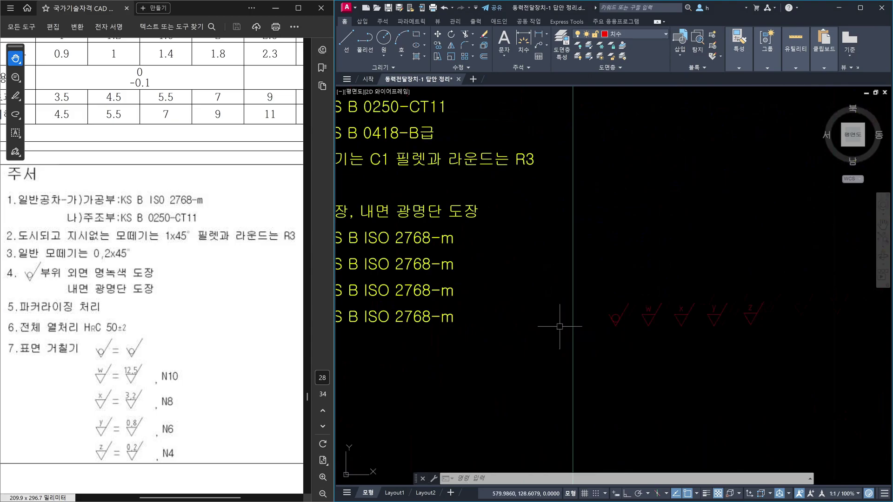
scroll(624, 312, "up", 5)
left_click(766, 322)
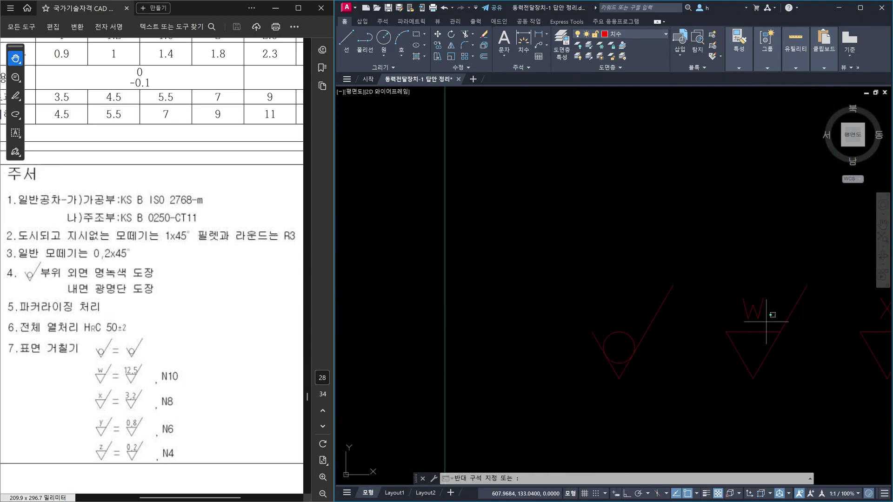
left_click(723, 281)
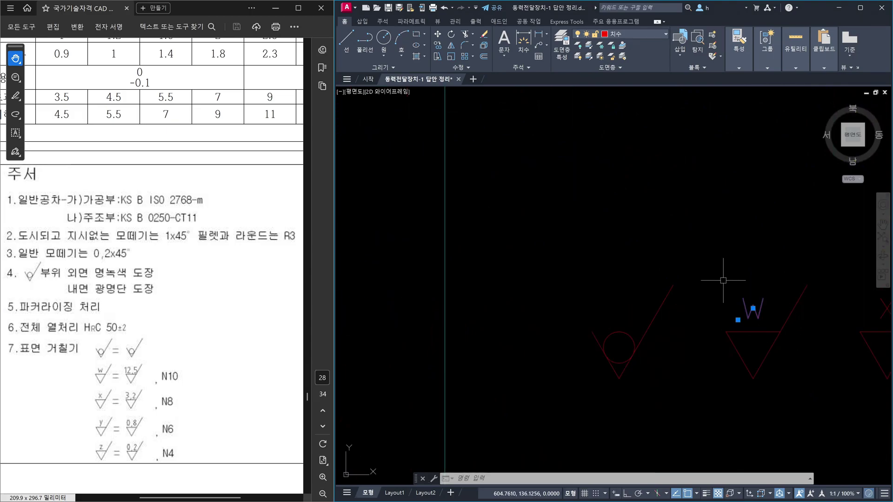
left_click(751, 332)
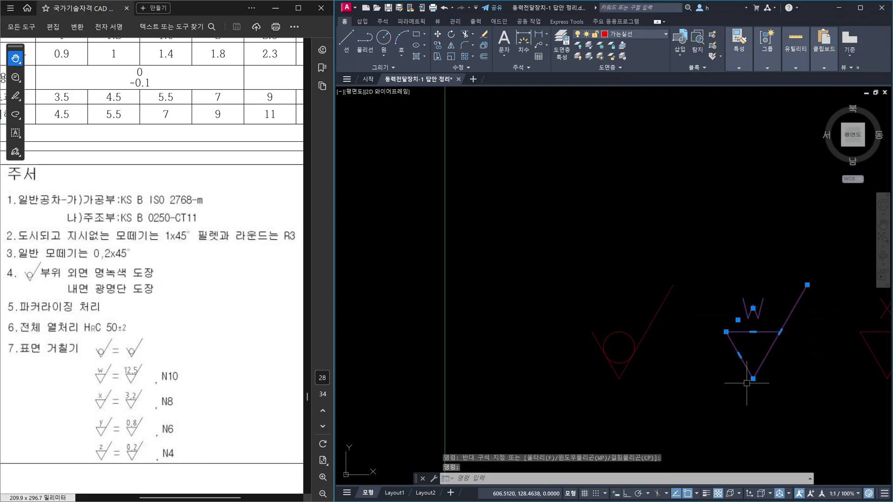
mouse_move(753, 331)
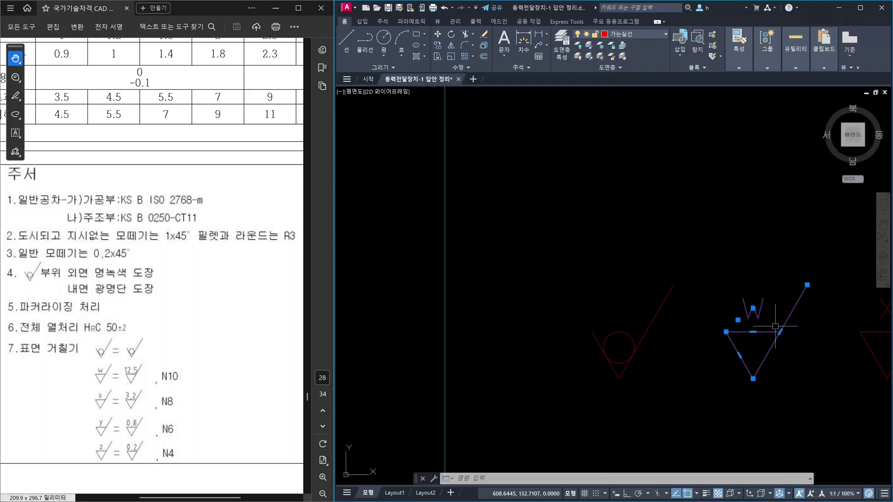
key("Escape")
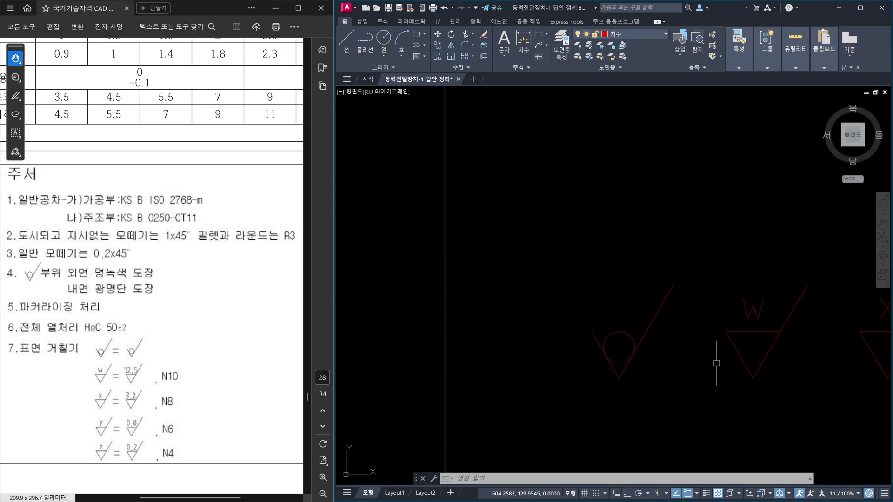
Step: Create a multiline text box beside the single-line samples and enter "1.", a tab and "aaaaaa"
scroll(716, 363, "down", 4)
scroll(715, 364, "down", 2)
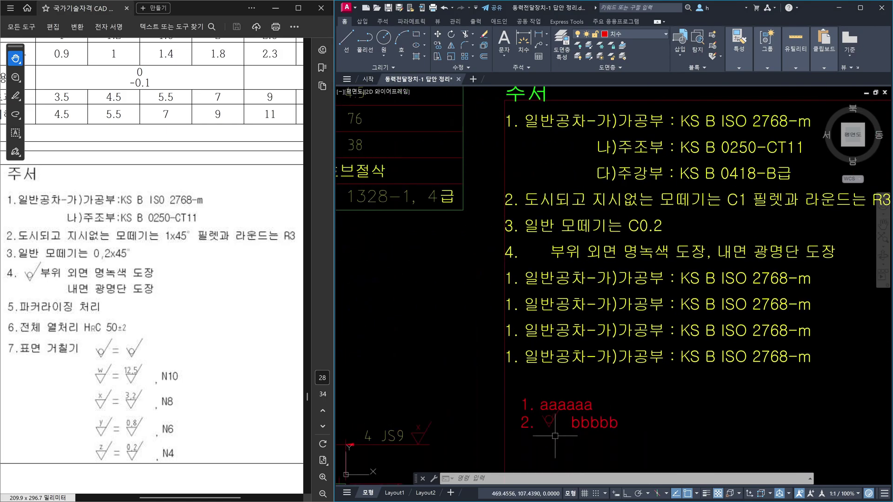
scroll(552, 422, "up", 5)
scroll(569, 342, "down", 4)
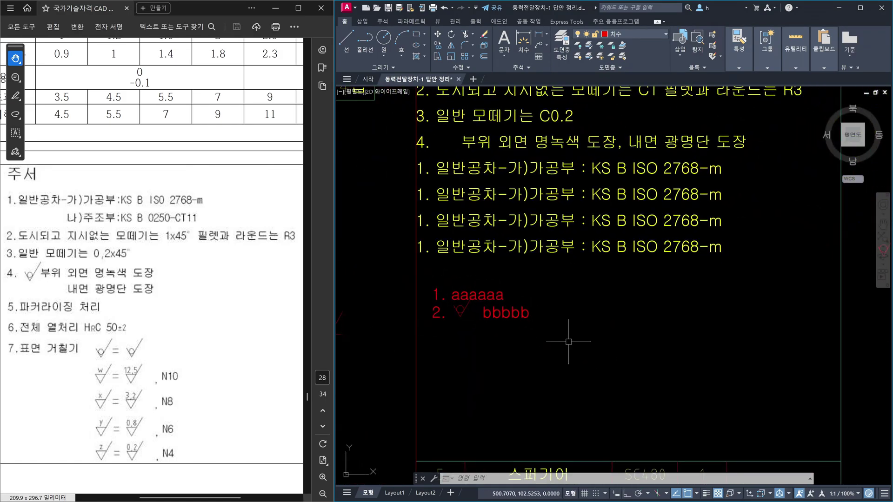
type("t")
key("Return")
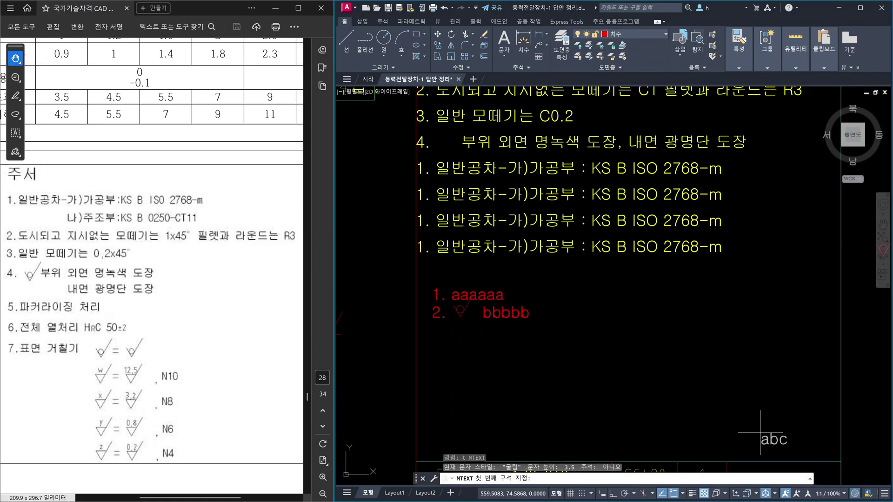
left_click(595, 293)
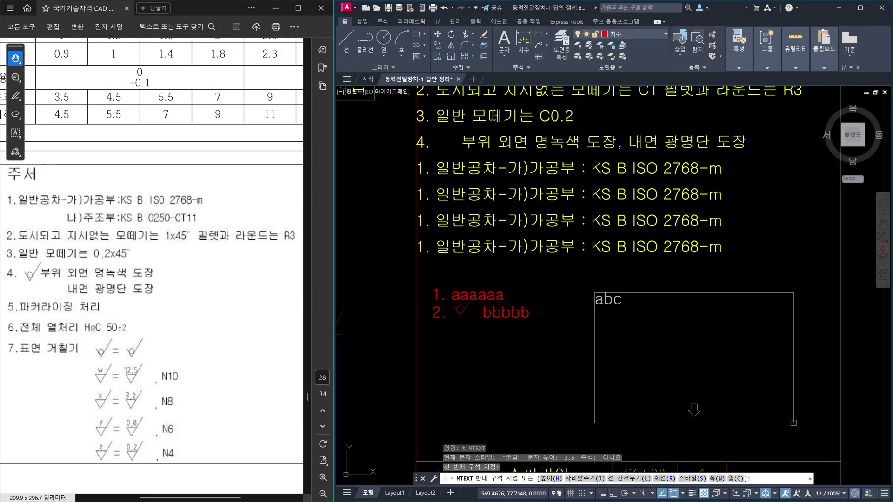
left_click(803, 311)
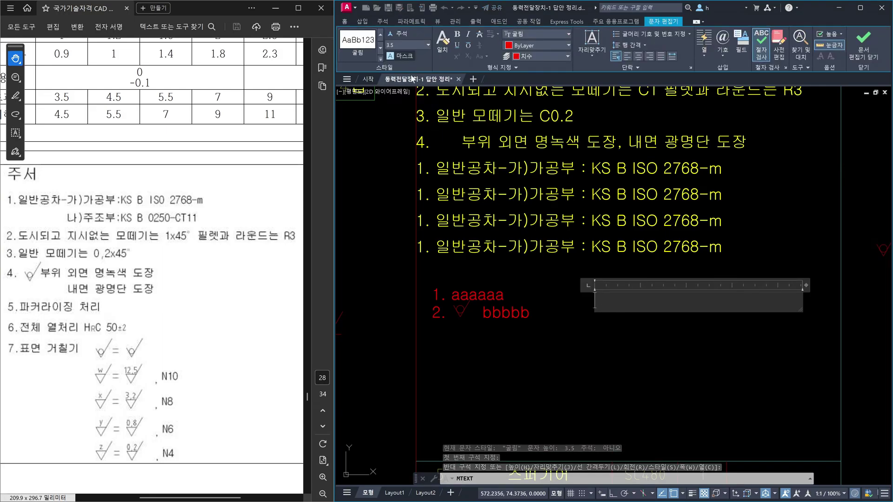
type("1.")
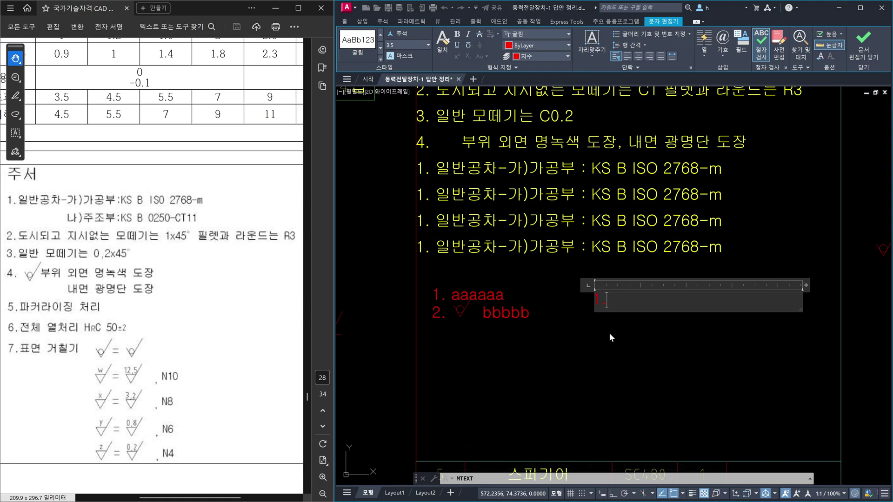
key("Tab")
type("aa")
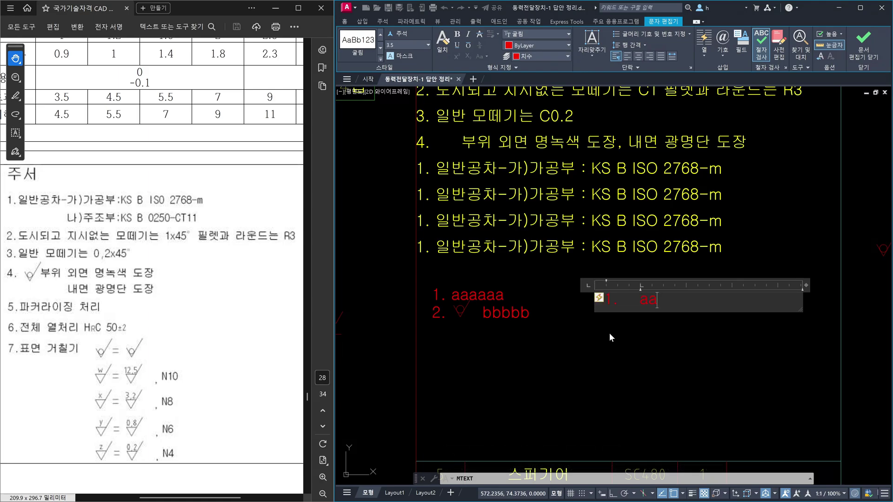
type("aaaa")
Step: Remove the automatic numbering from the first line, add a second line "2. bbbbb" with a wide gap, and finish the multiline text
left_click(599, 298)
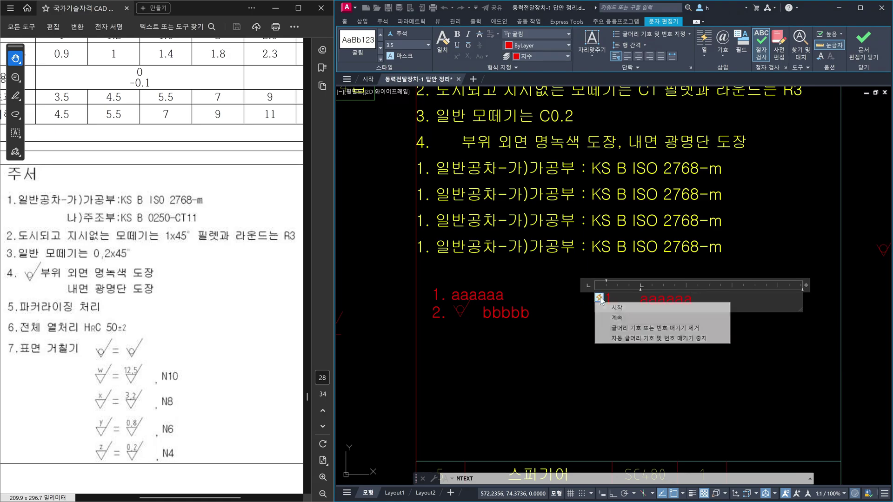
left_click(678, 329)
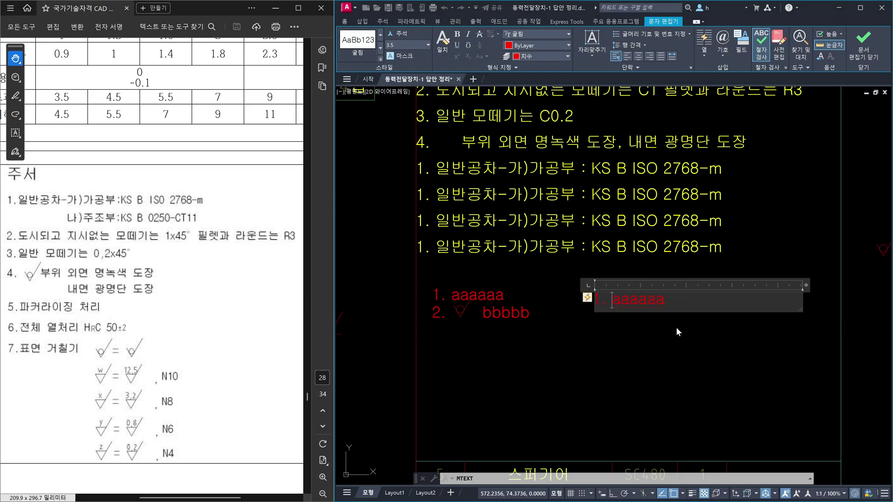
key("Return")
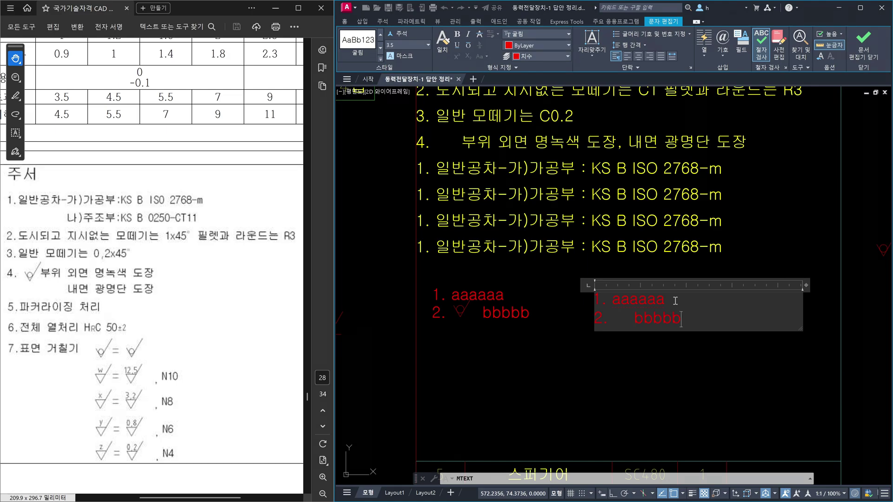
key("Escape")
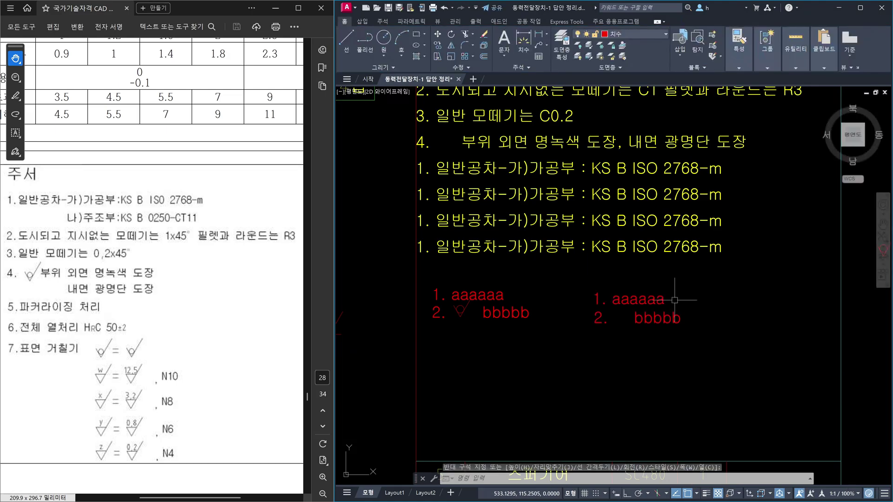
Step: Copy the unmachined-surface symbol from the single-line sample into the gap after "2." in the multiline text
scroll(499, 320, "up", 4)
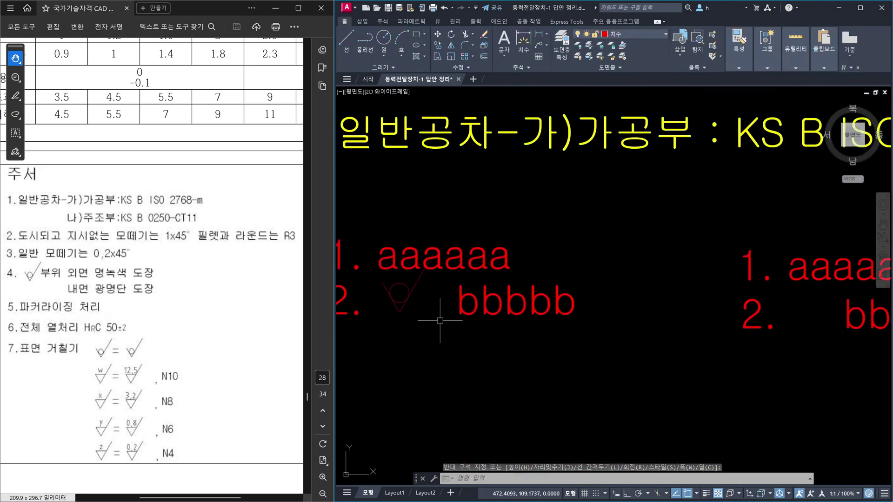
type("co")
key("Return")
left_click(434, 325)
left_click(359, 265)
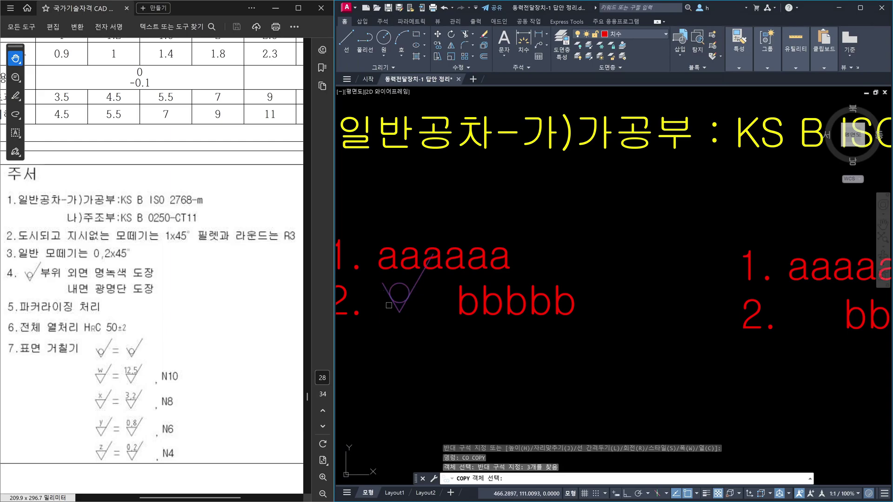
key("Return")
left_click(407, 336)
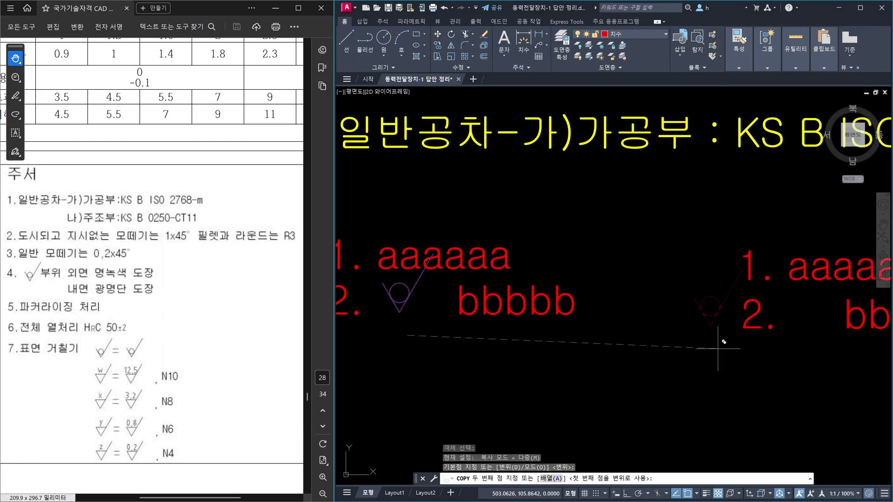
left_click(819, 353)
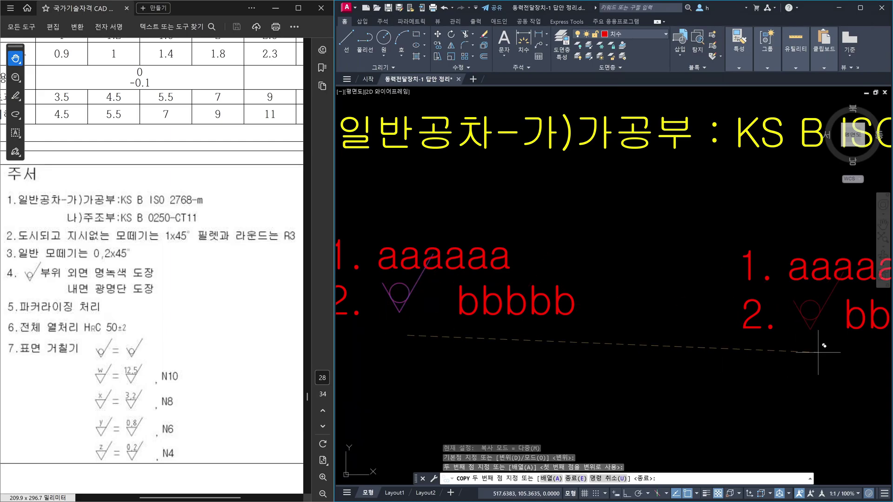
key("Escape")
Step: Insert an empty line between the two lines of the multiline sample text and keep the change
middle_click_drag(818, 358, 723, 320)
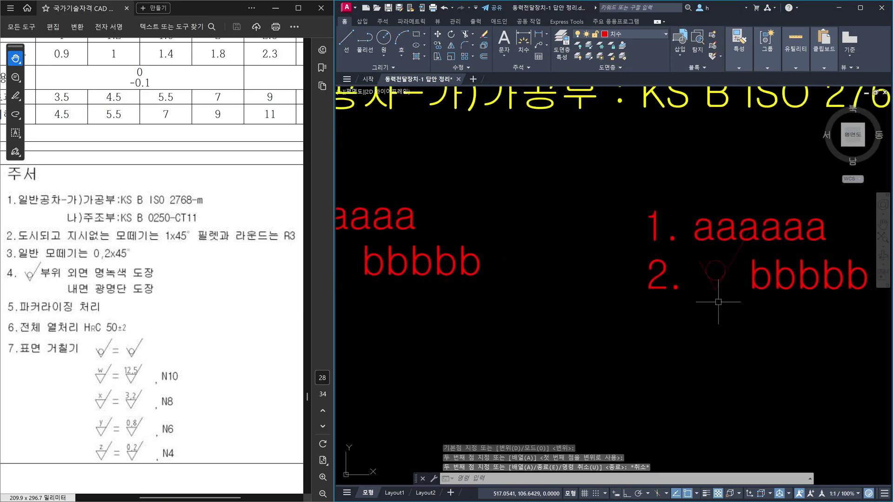
left_click(761, 283)
double_click(839, 238)
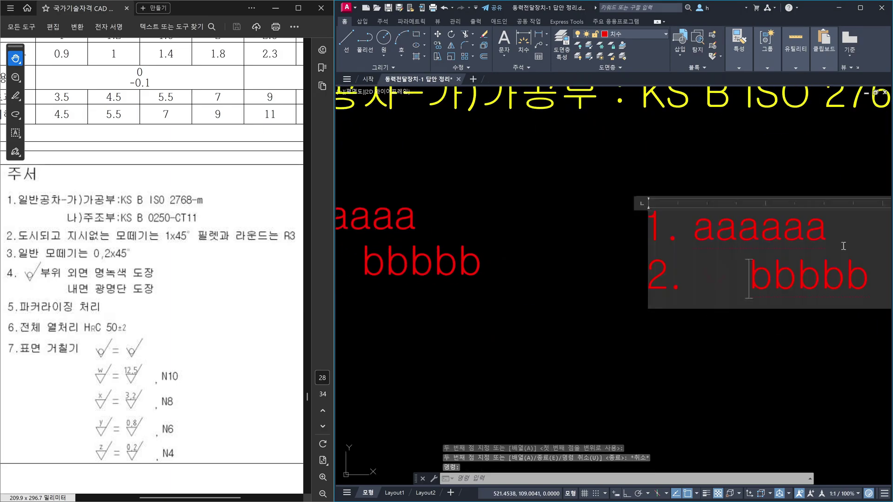
key("Return")
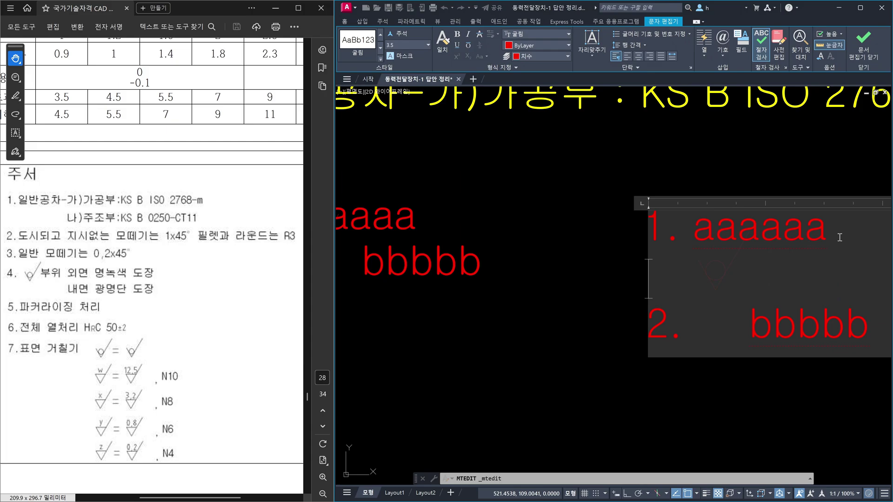
key("Escape")
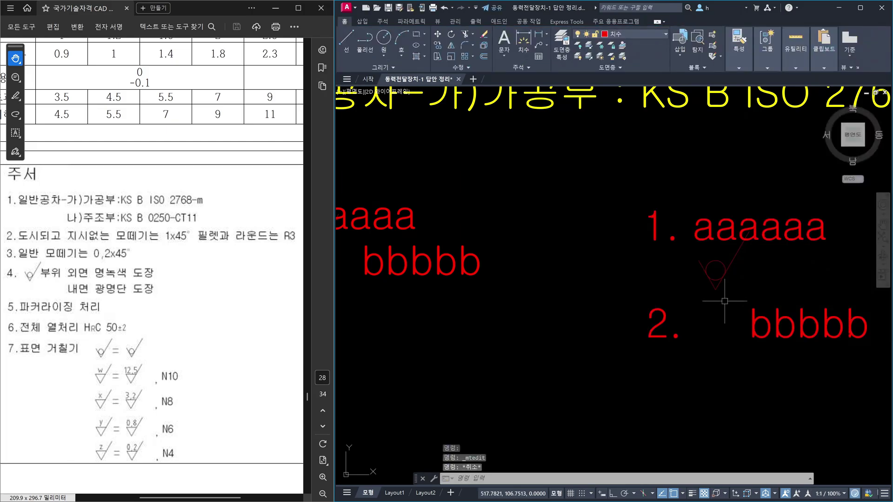
Step: Move the unmachined-surface symbol straight down into the gap after "2." in the shifted multiline text line
type("m")
key("Return")
left_click(727, 303)
left_click(667, 227)
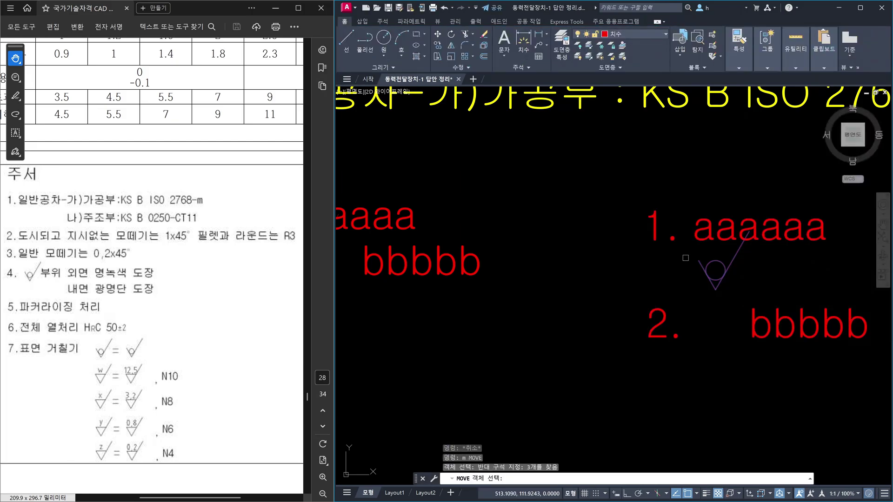
key("Return")
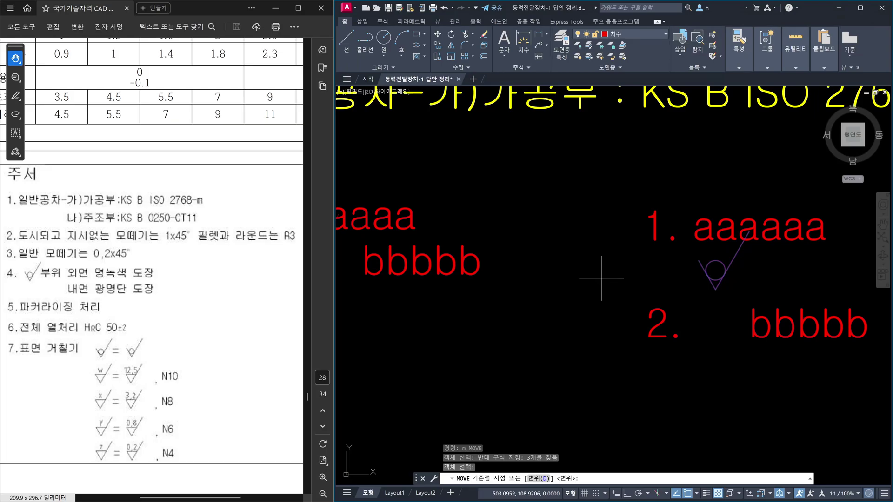
left_click(599, 277)
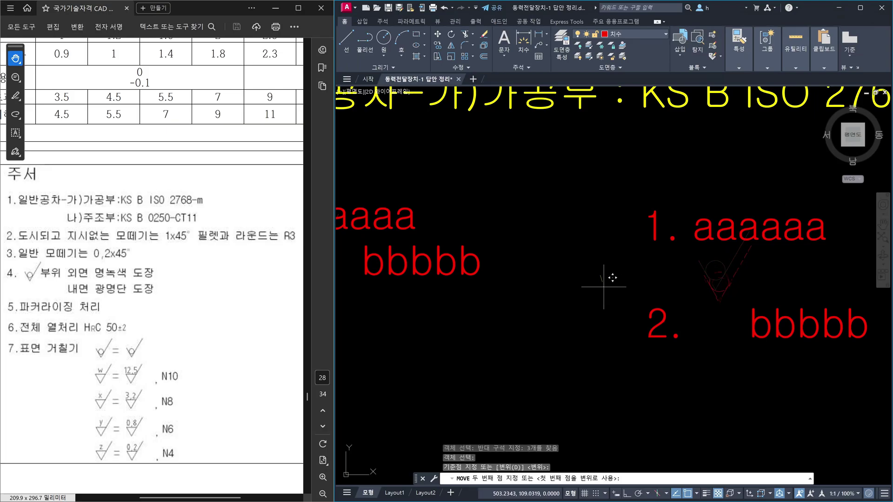
left_click(601, 325)
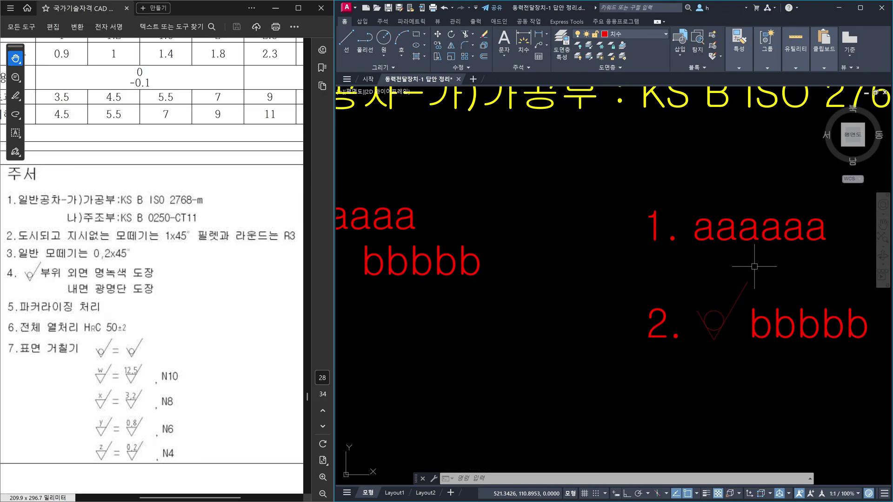
Step: Remove the empty line between the two lines of the multiline sample text and keep the change
left_click(753, 241)
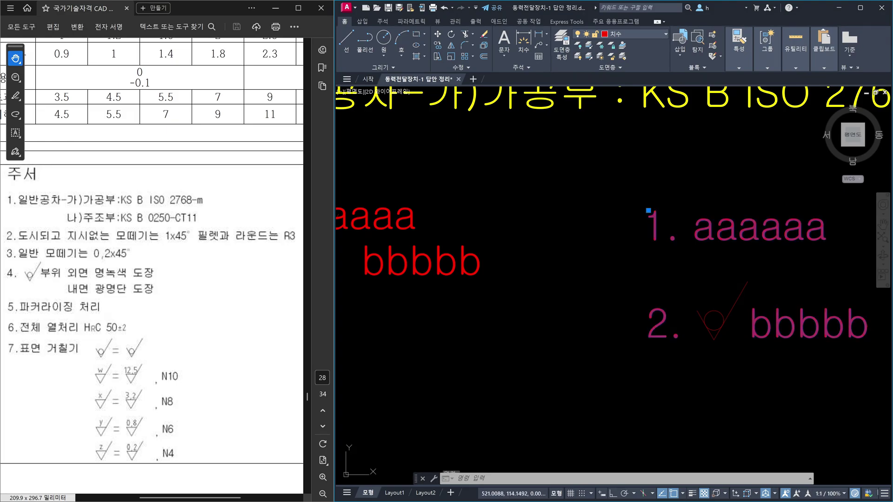
double_click(752, 240)
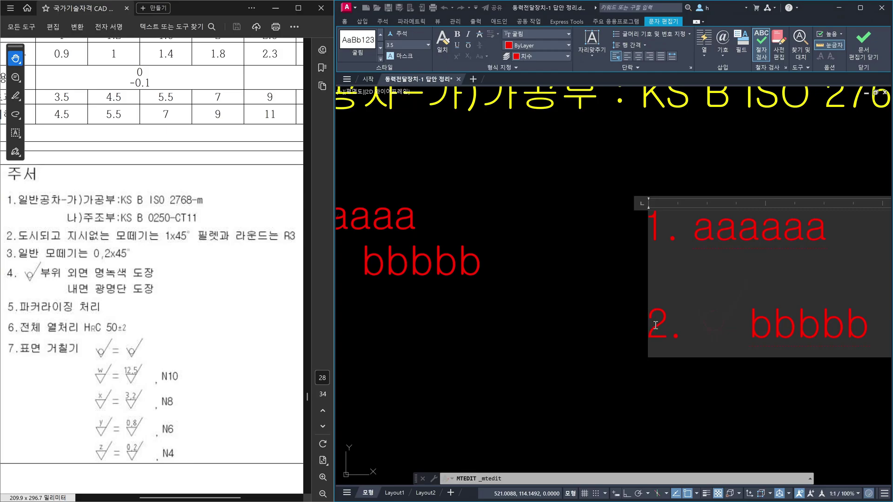
key("BackSpace")
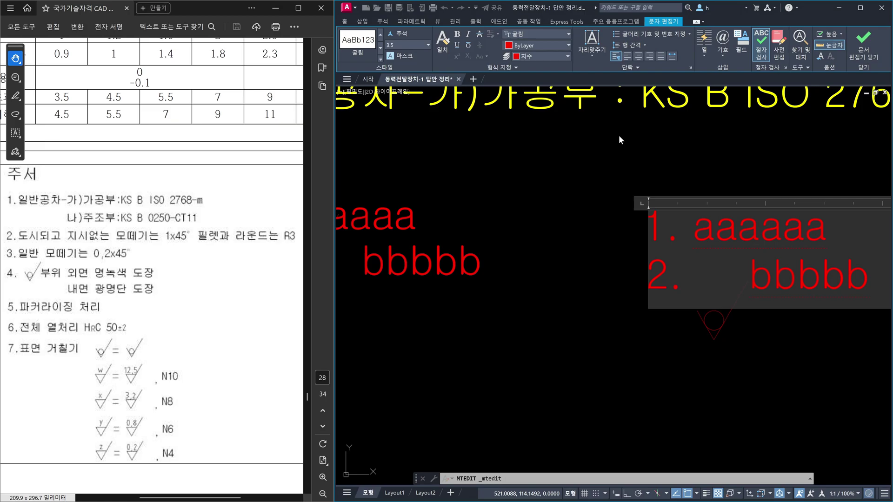
left_click(614, 186)
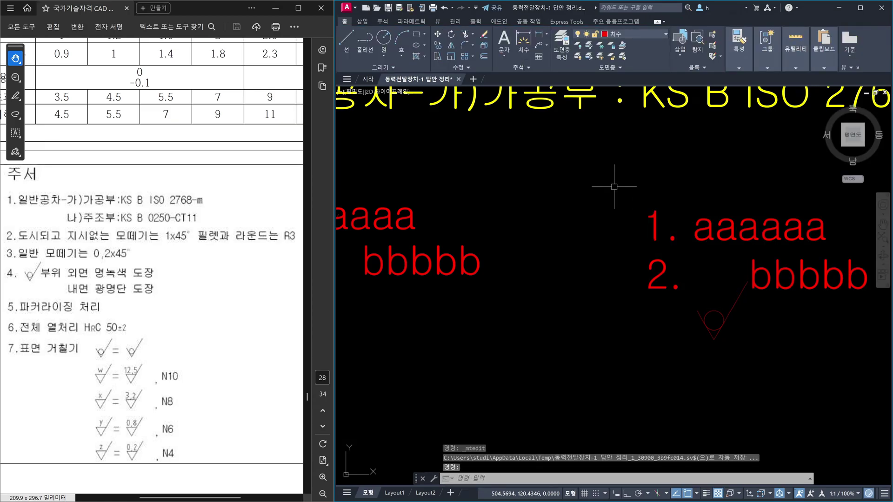
scroll(614, 187, "down", 4)
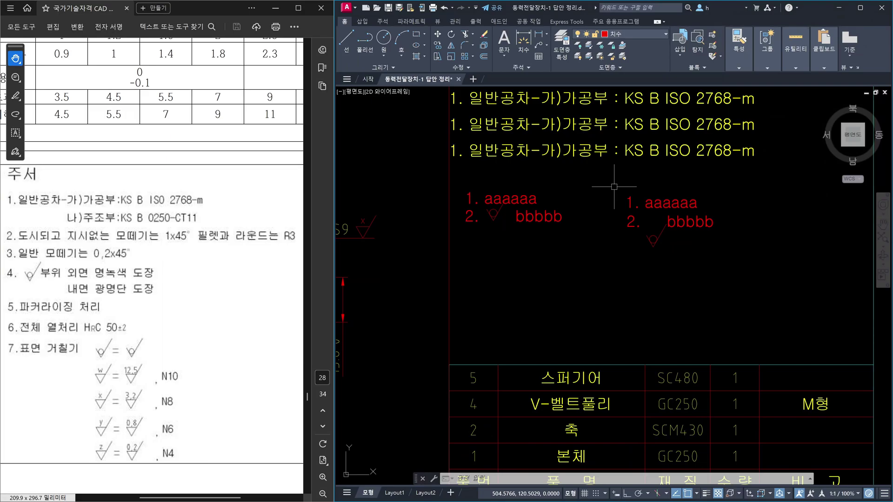
left_click(585, 150)
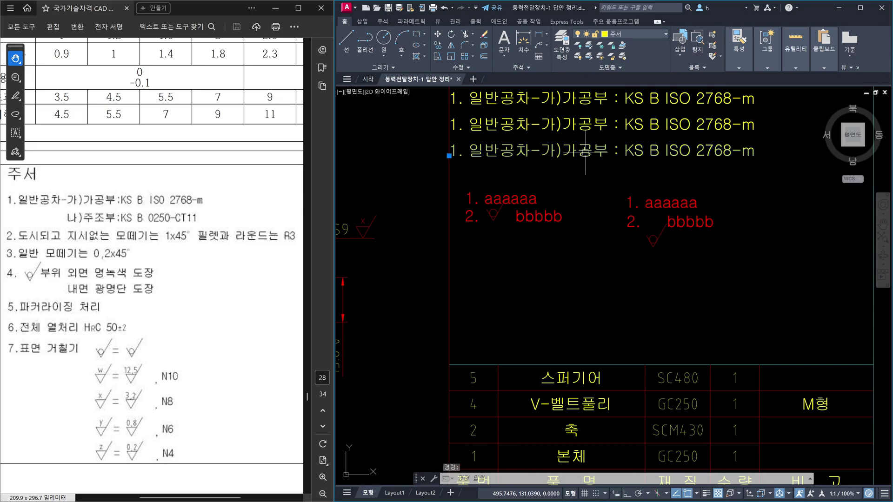
key("Escape")
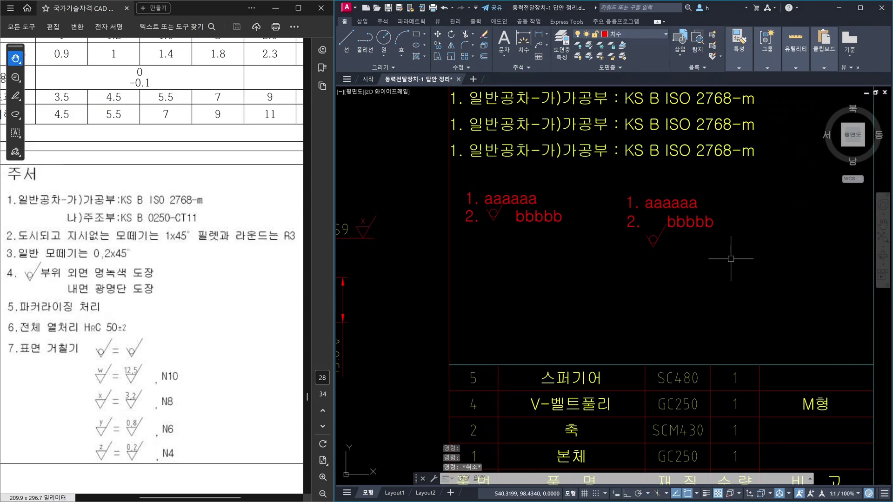
Step: Move the second single-line sample text together with its unmachined-surface symbol straight down about 3 mm, with orthogonal mode on
scroll(486, 207, "up", 4)
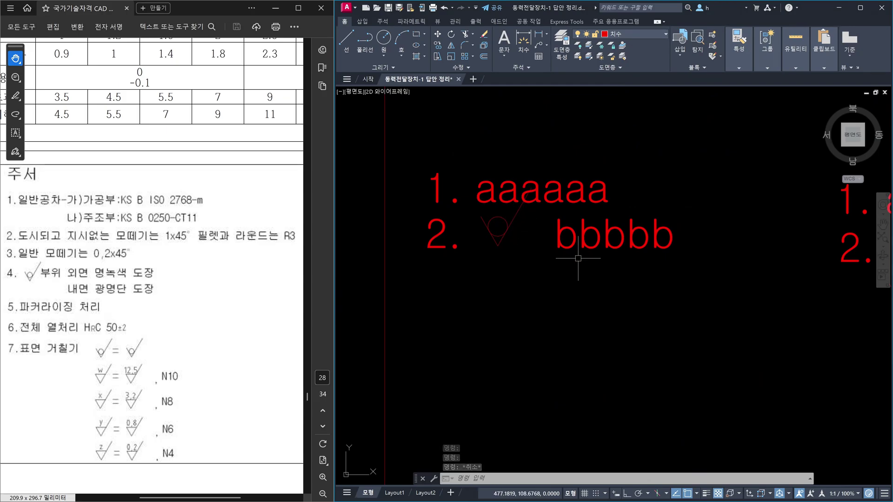
type("m")
key("Return")
left_click(608, 268)
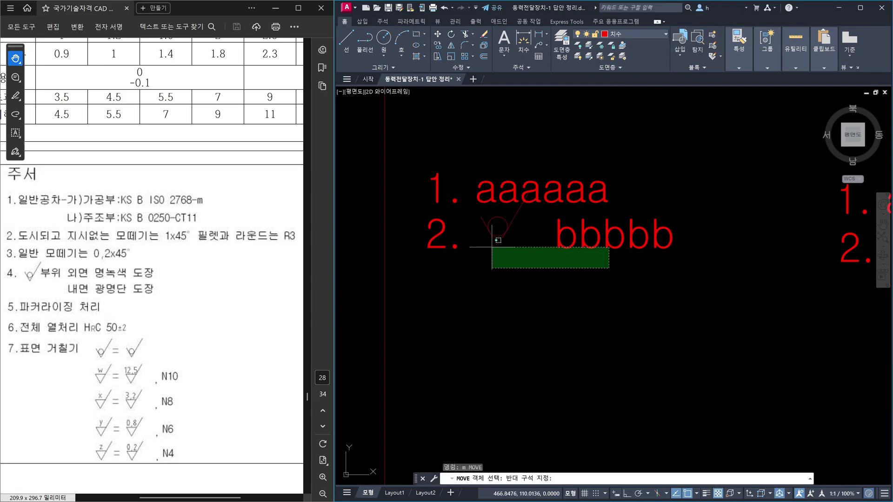
left_click(414, 215)
key("Return")
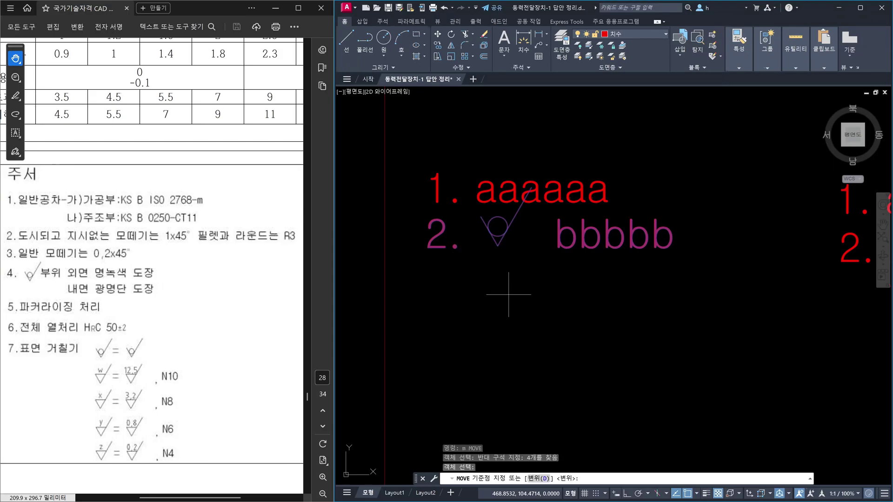
left_click(511, 292)
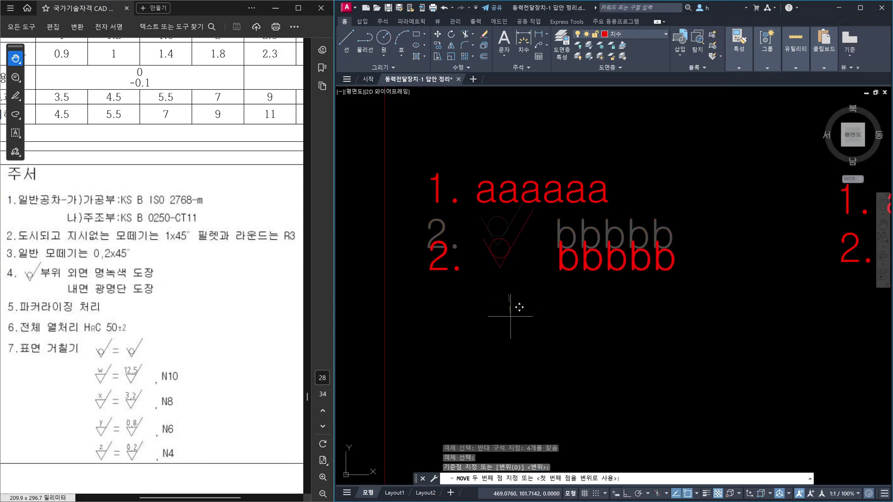
key("F8")
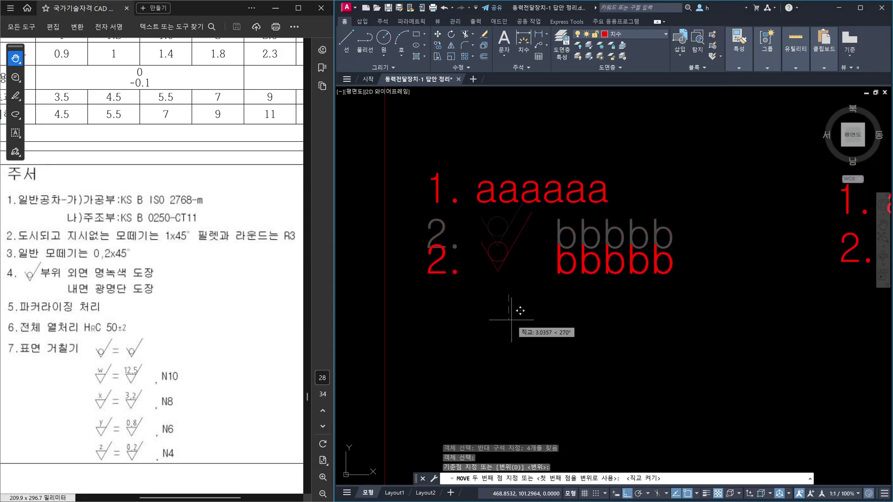
left_click(511, 320)
scroll(533, 357, "down", 4)
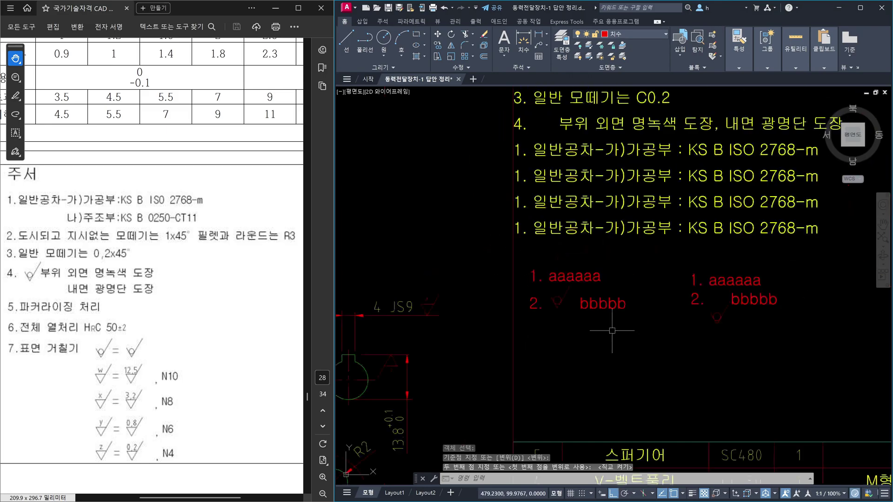
left_click(697, 300)
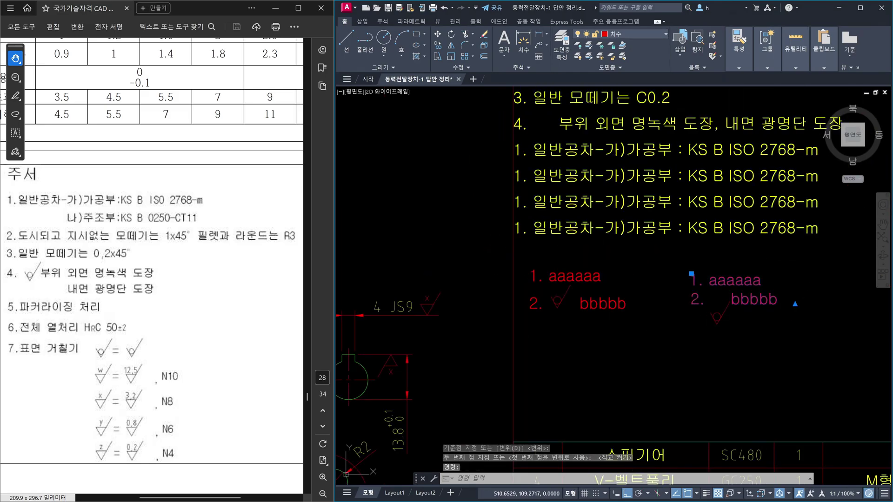
double_click(699, 302)
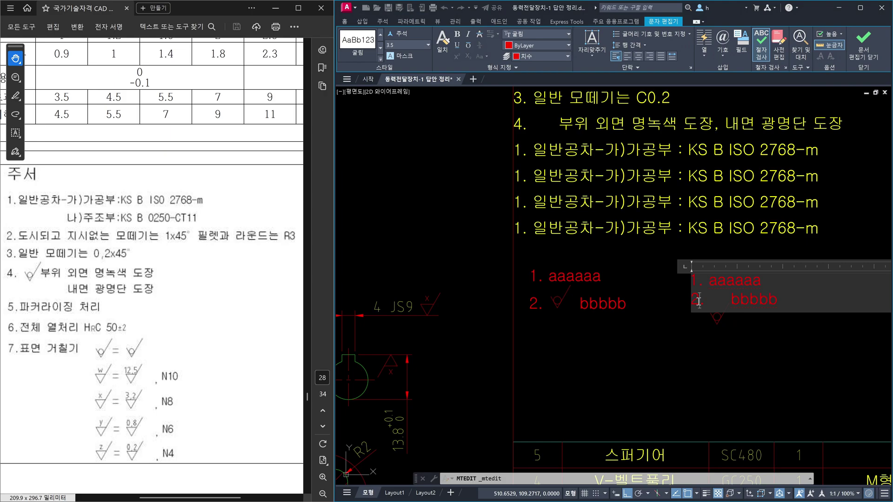
key("Escape")
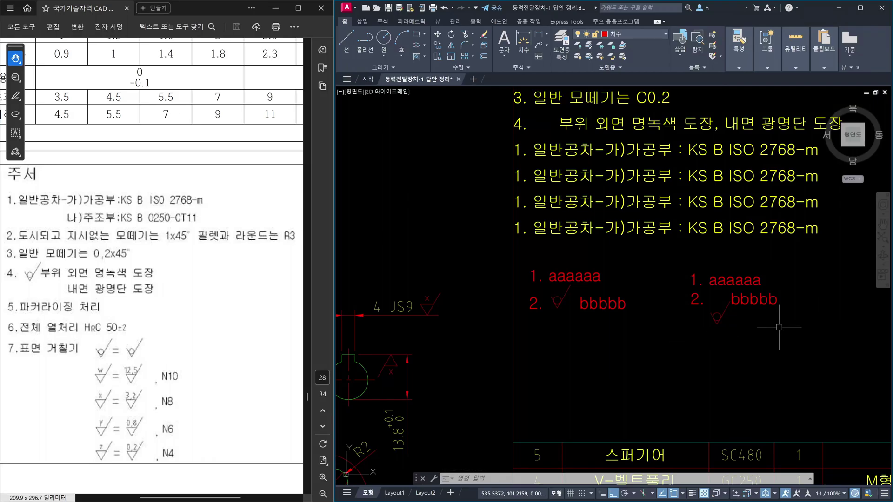
key("Escape")
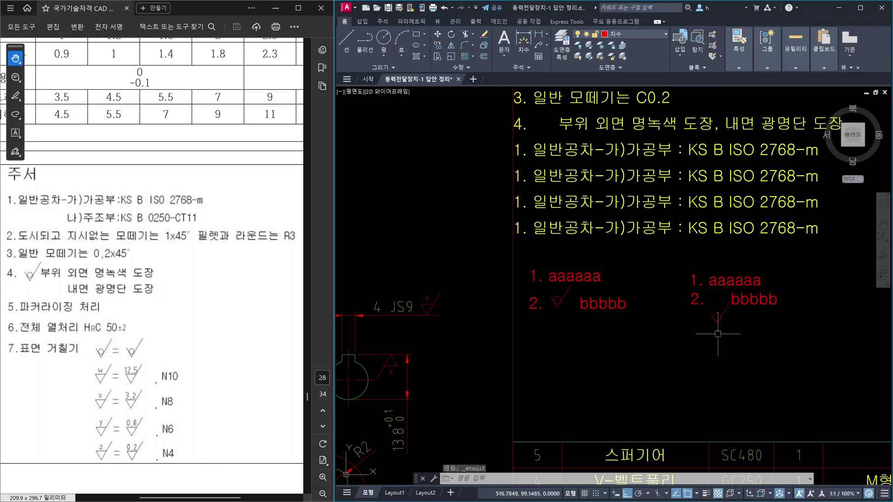
Step: Delete the single-line and multiline sample texts together with their unmachined-surface symbols
left_click(809, 340)
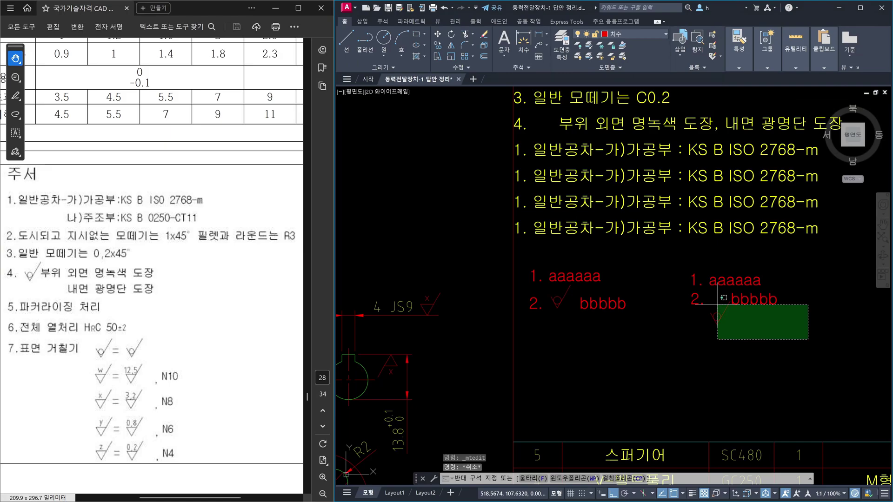
left_click(527, 257)
key("Delete")
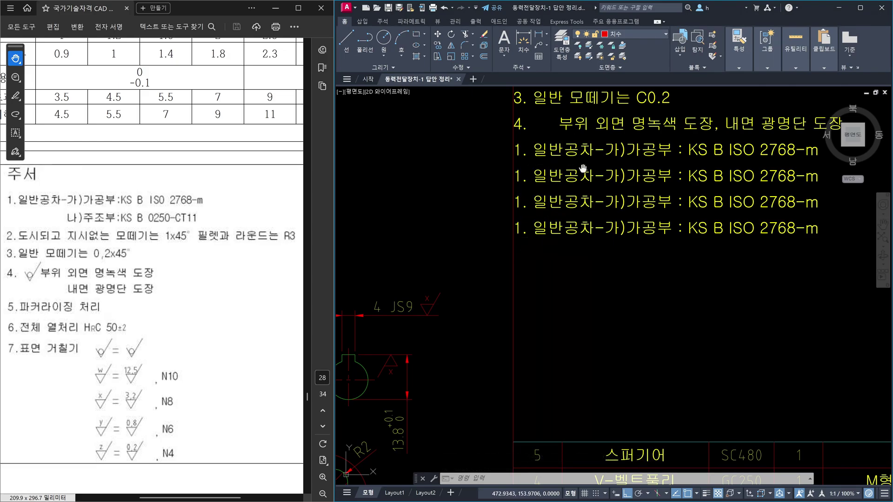
Step: Copy the first line of the 주서 notes horizontally to the right, just past the end of the original text
middle_click_drag(564, 156, 554, 315)
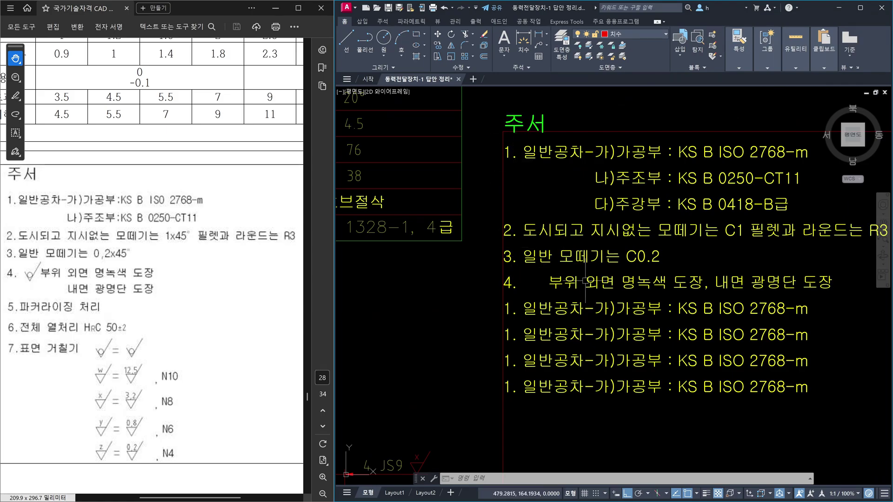
mouse_move(585, 280)
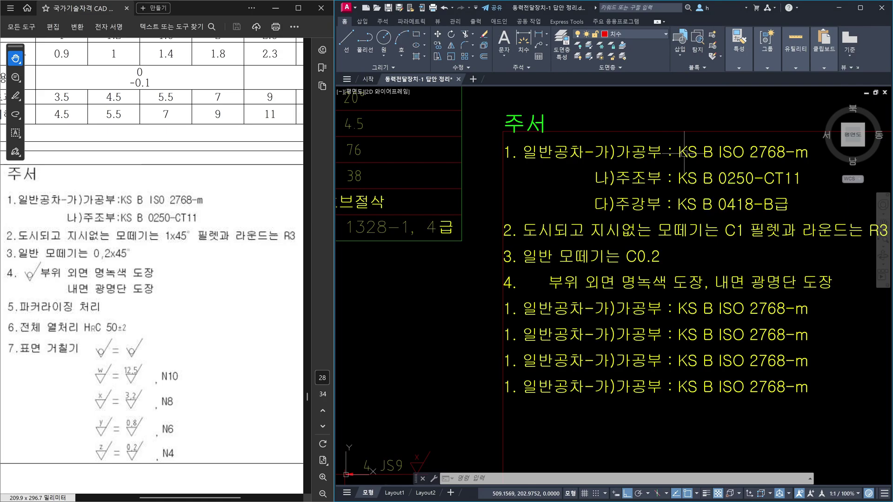
middle_click_drag(684, 156, 638, 170)
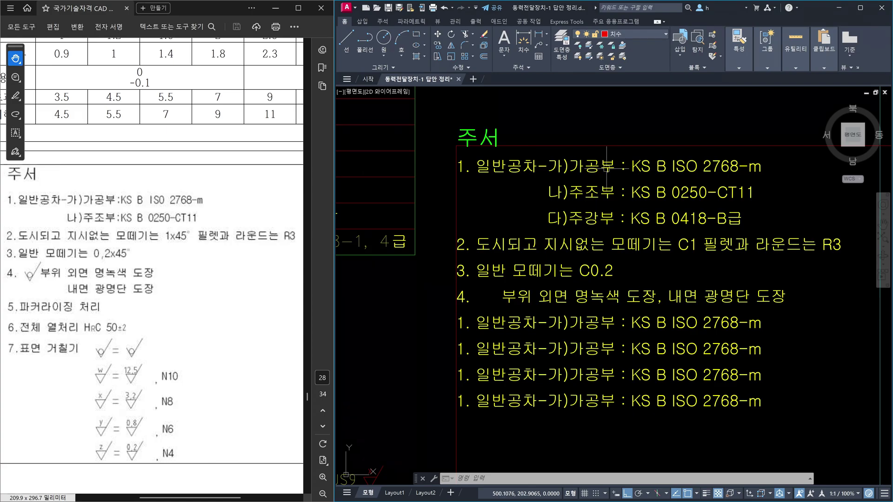
middle_click_drag(613, 168, 552, 177)
key("Escape")
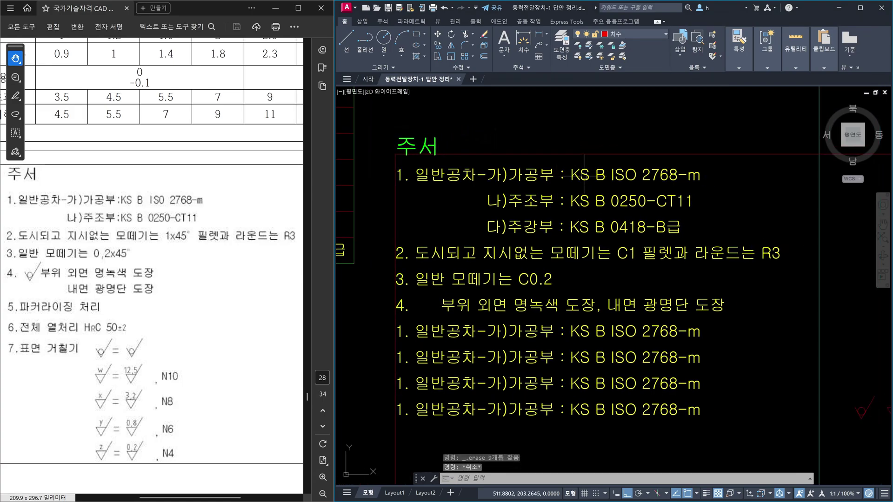
type("치")
key("BackSpace")
type("ㅐ")
key("Return")
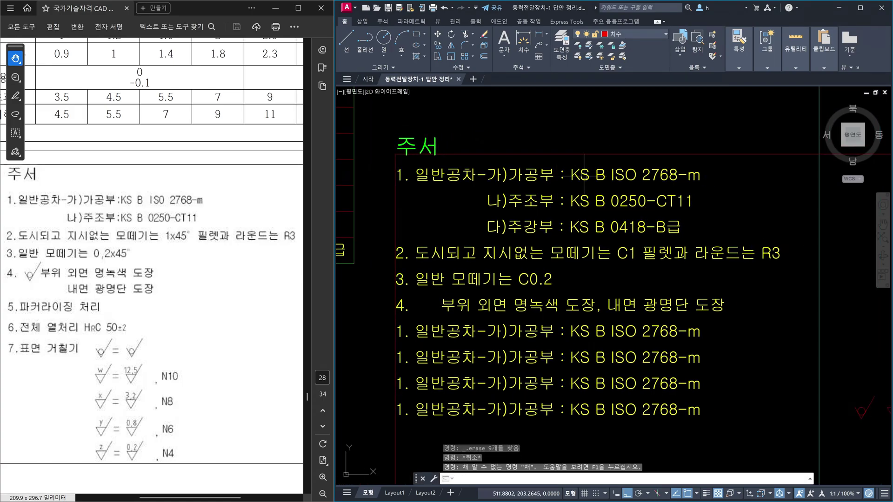
key("Escape")
key("Return")
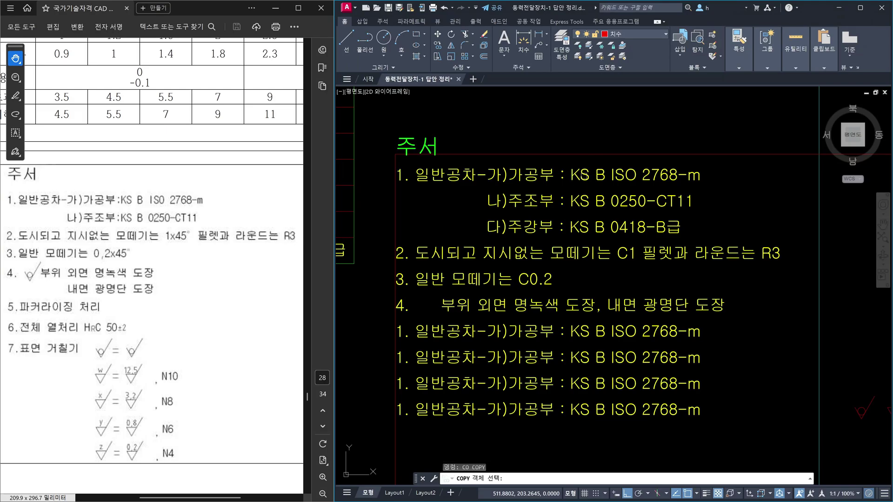
left_click(585, 175)
key("Return")
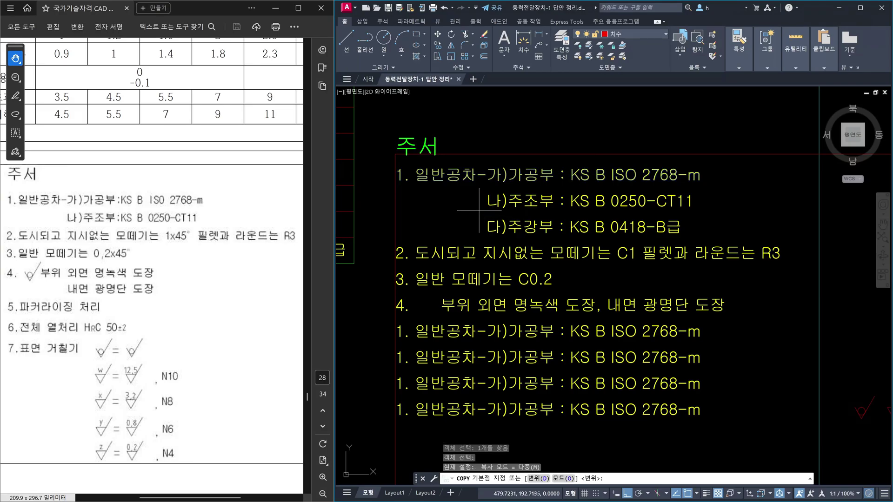
left_click(443, 191)
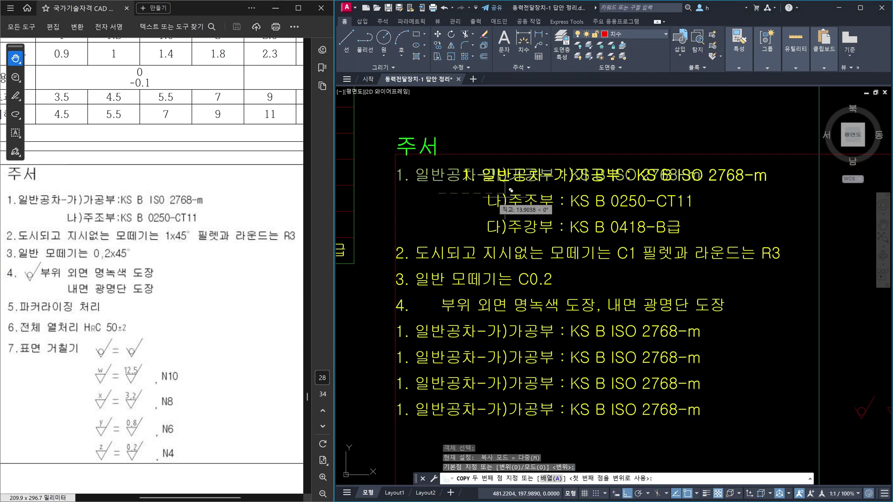
left_click(762, 205)
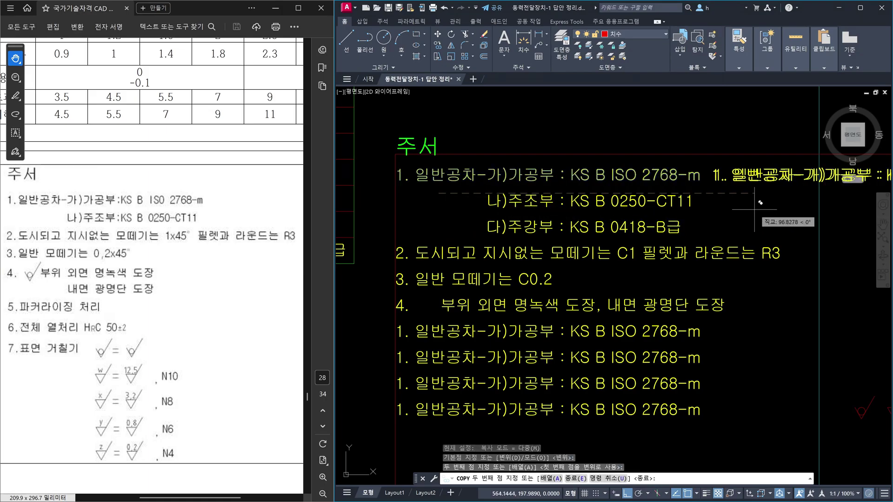
key("Escape")
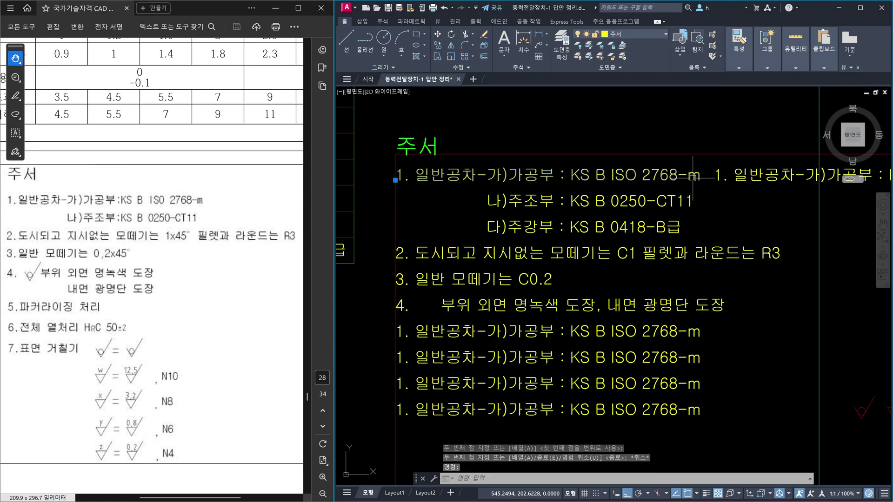
Step: Remove "KS B ISO 2768-m" from the original first note so that it reads "1. 일반공차-가)가공부 :"
left_click(697, 178)
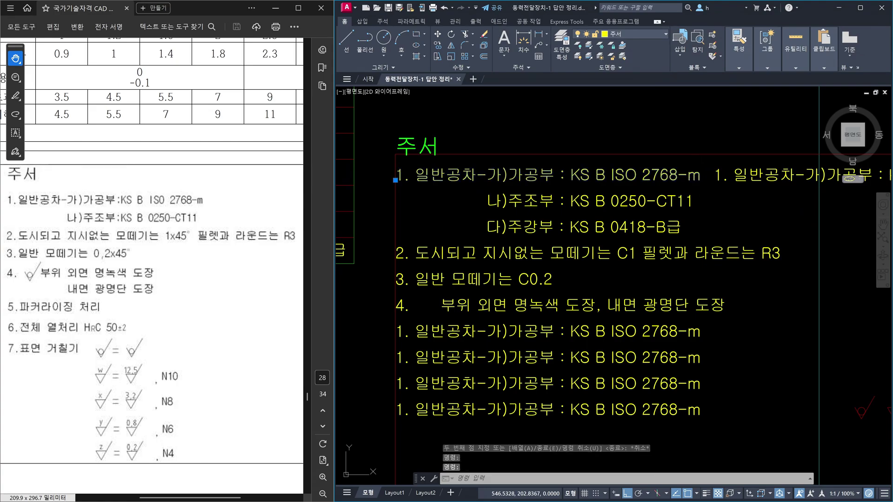
double_click(702, 180)
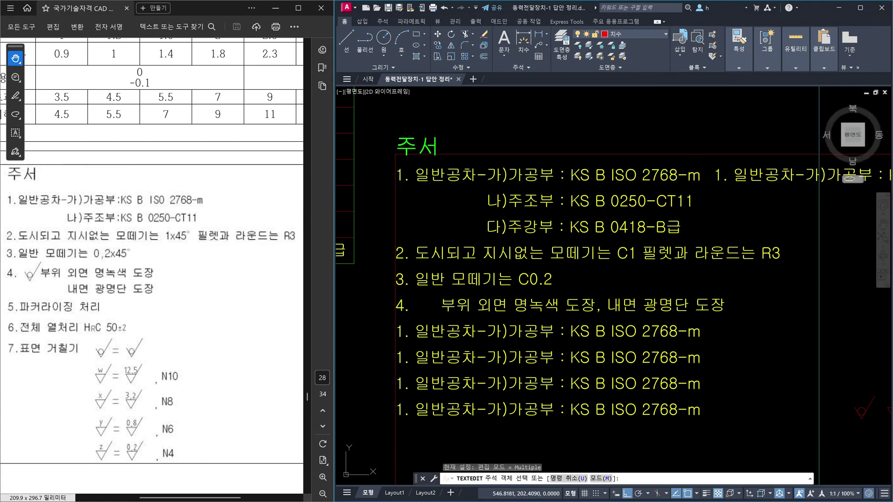
left_click(697, 177)
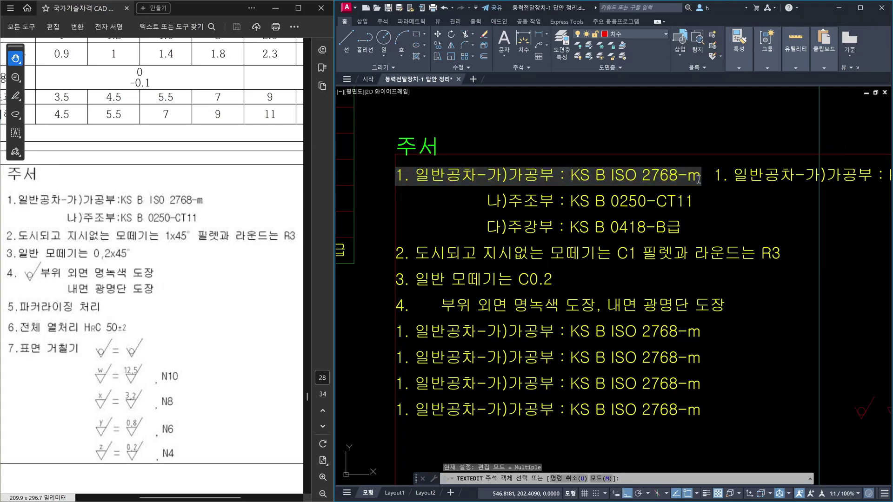
key("BackSpace")
key("BackSpace")
key("BackSpace")
key("BackSpace")
key("BackSpace")
key("BackSpace")
key("BackSpace")
key("BackSpace")
key("BackSpace")
key("BackSpace")
key("BackSpace")
key("BackSpace")
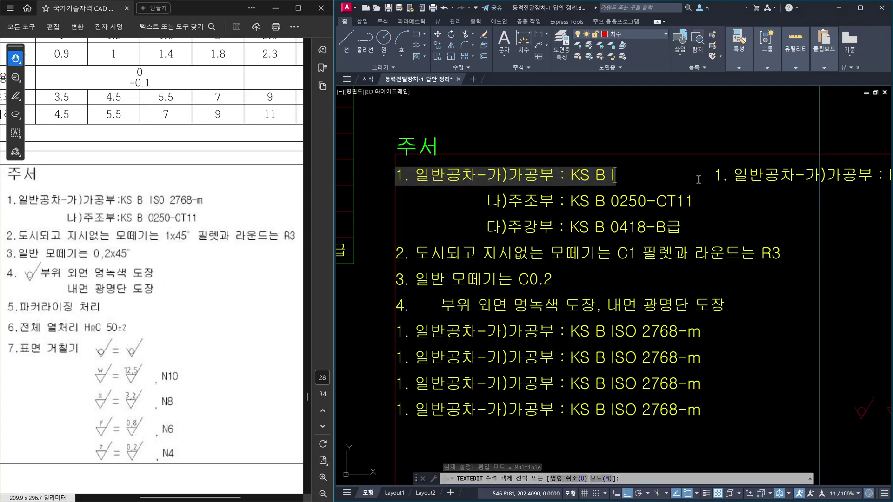
key("BackSpace")
key("BackSpace")
key("BackSpace")
key("BackSpace")
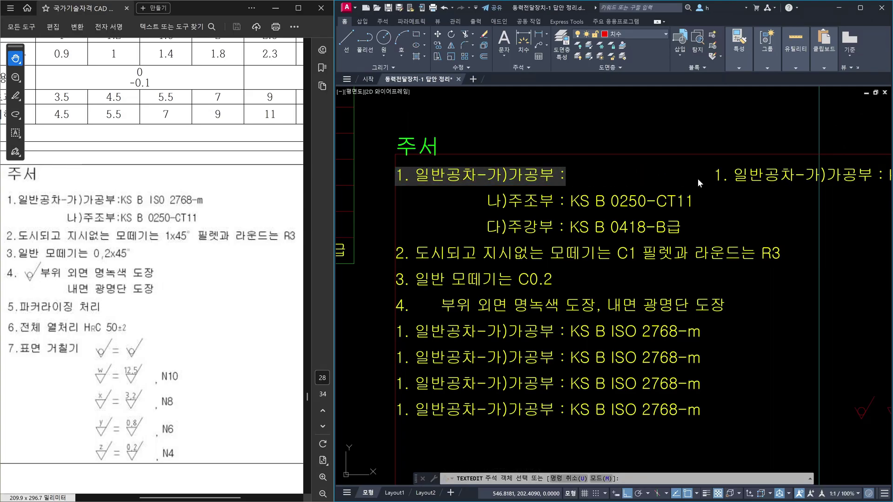
left_click(697, 177)
middle_click_drag(819, 181, 626, 181)
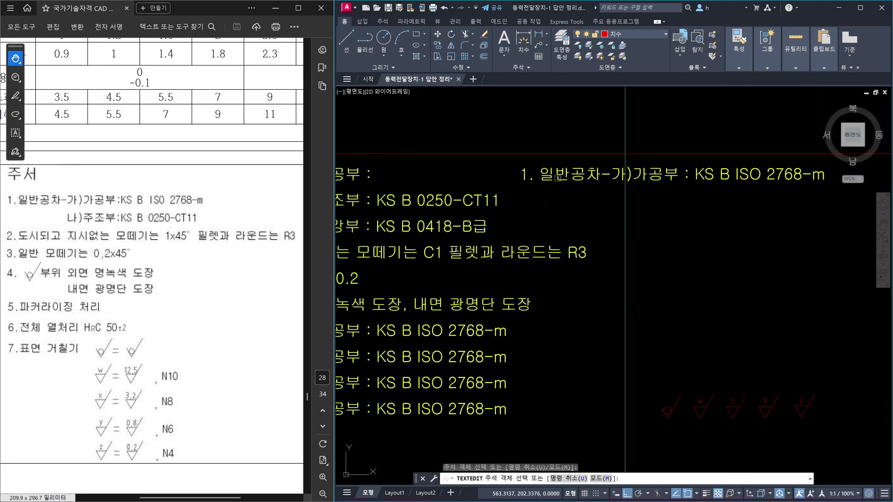
Step: Strip the copied first note down to "KS B ISO 2768-m" by deleting "1. 일반공차-가)가공부 :" from its start
left_click(664, 181)
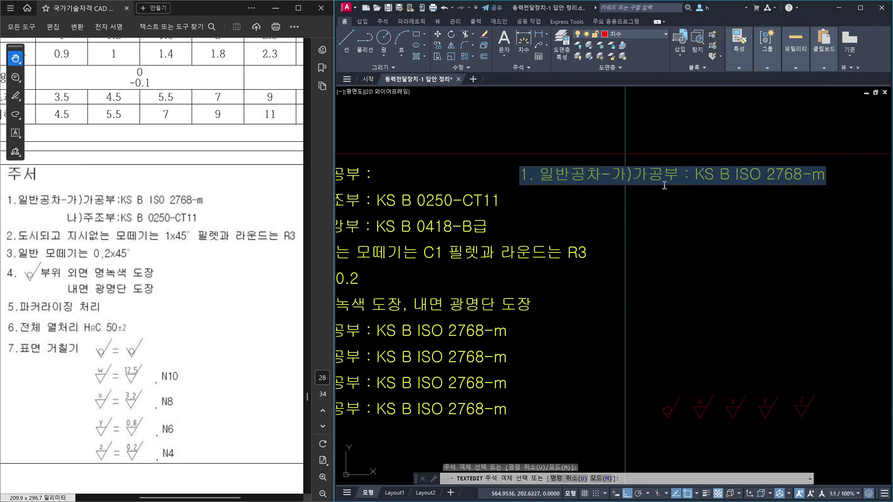
left_click(695, 177)
key("BackSpace")
key("BackSpace")
key("BackSpace")
key("BackSpace")
key("BackSpace")
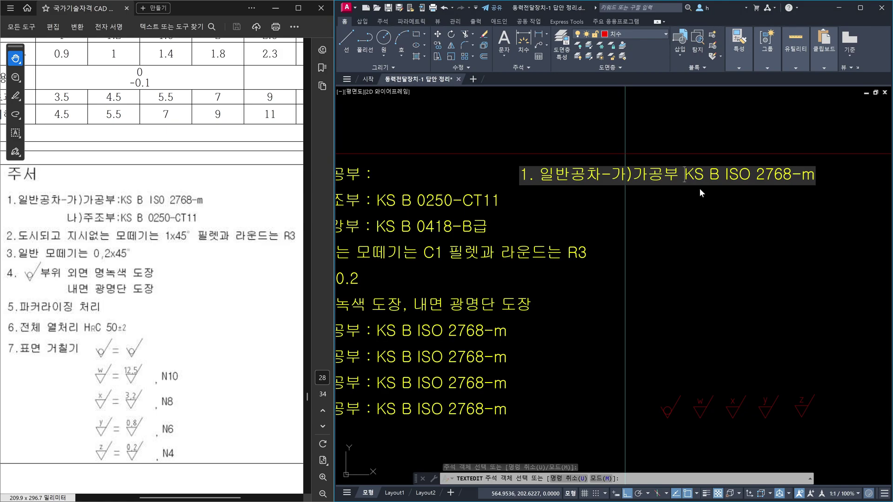
key("BackSpace")
key("BackSpace")
key("BackSpace")
key("BackSpace")
key("BackSpace")
key("BackSpace")
key("BackSpace")
key("BackSpace")
key("BackSpace")
key("BackSpace")
key("BackSpace")
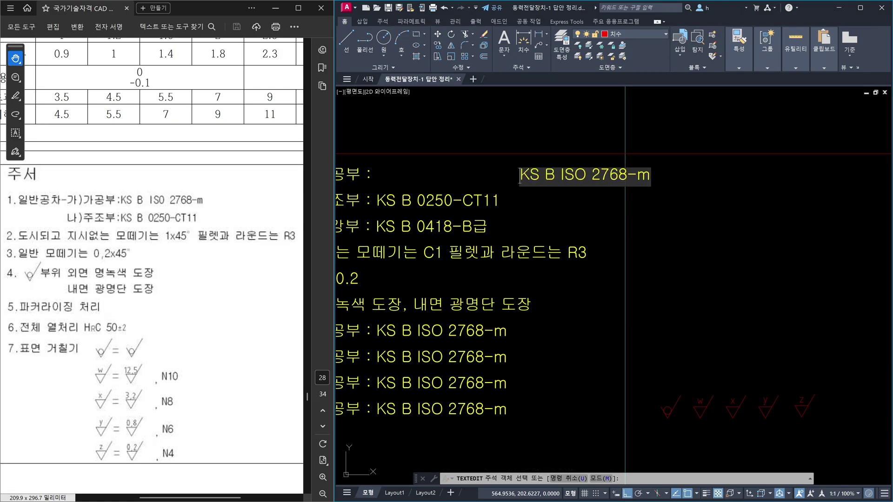
key("Return")
middle_click_drag(547, 204, 587, 201)
middle_click_drag(406, 188, 568, 194)
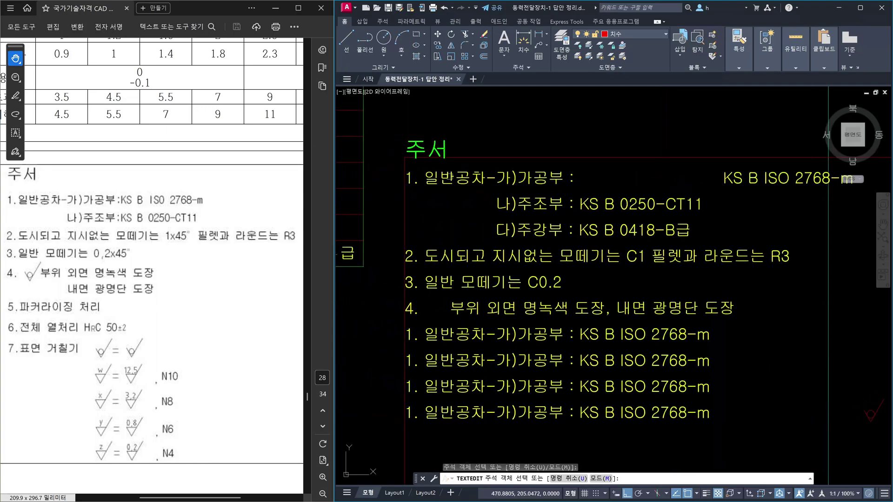
key("Escape")
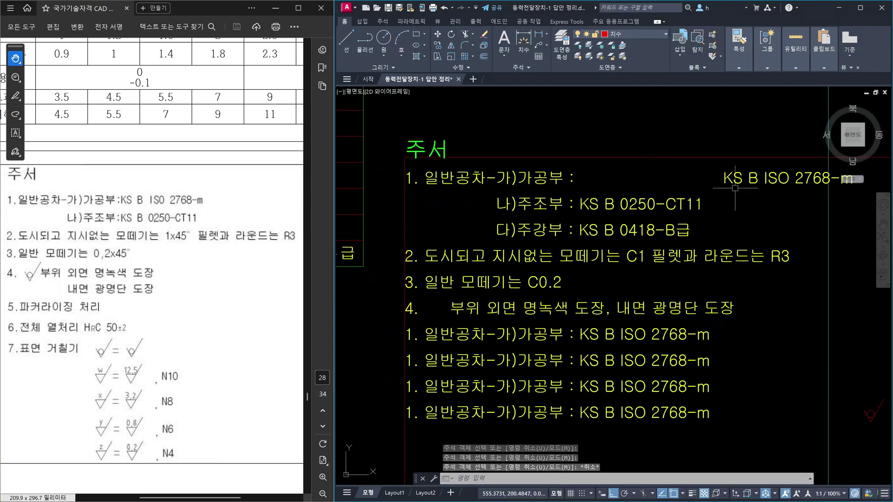
key("Escape")
key("Escape")
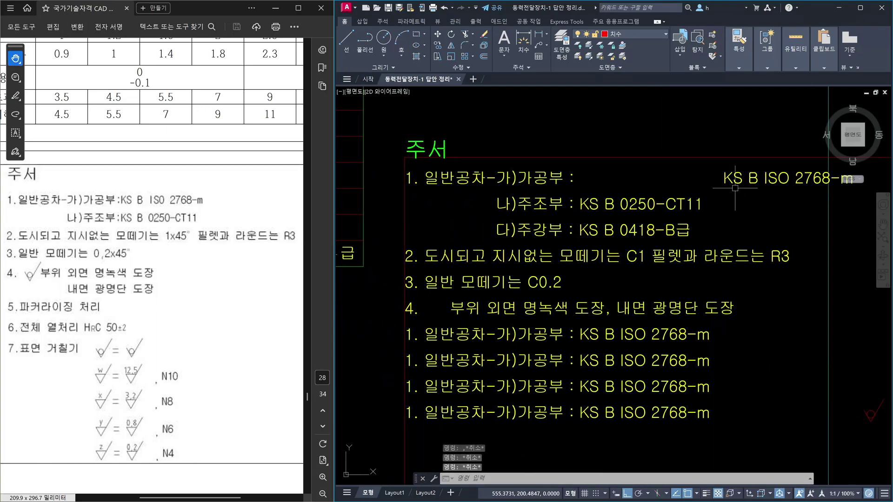
Step: Move the separate "KS B ISO 2768-m" text about 44 mm horizontally left so it follows "1. 일반공차-가)가공부 :"
type("ㅡ")
key("Return")
type("m")
key("Return")
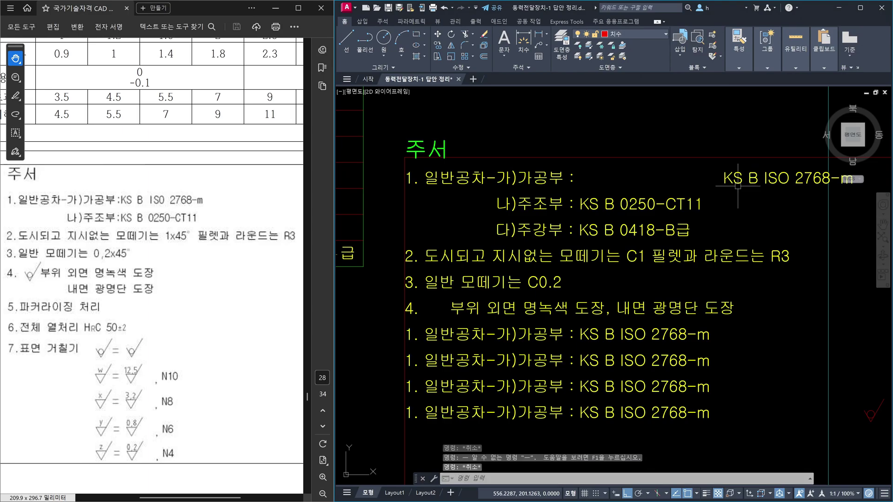
left_click(739, 185)
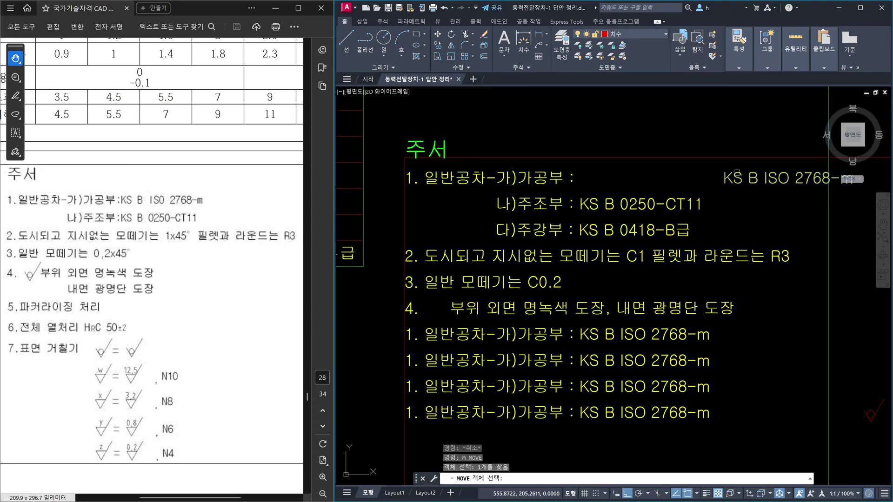
key("Return")
left_click(737, 130)
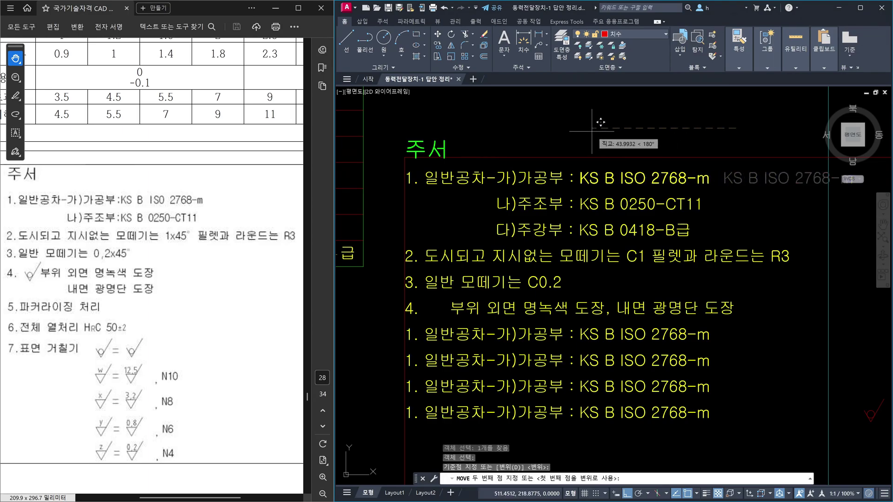
key("Escape")
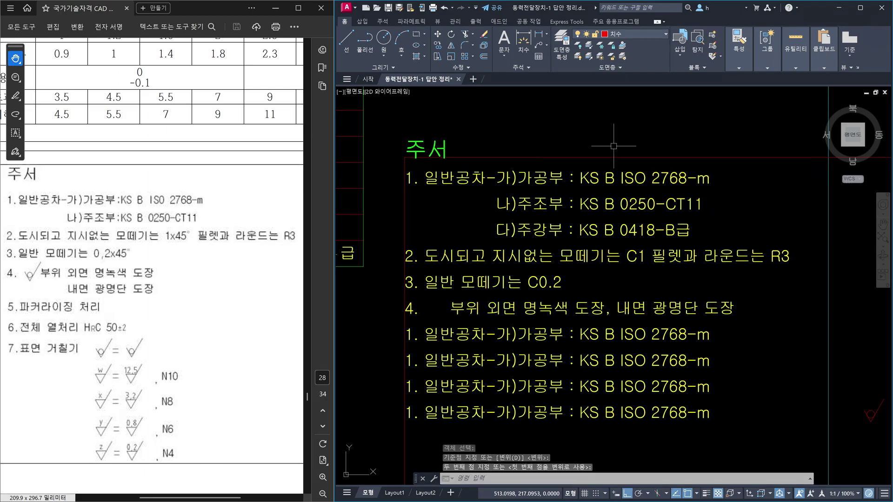
Step: Change the text style of the separate "KS B ISO 2768-m" text to Standard
left_click(640, 183)
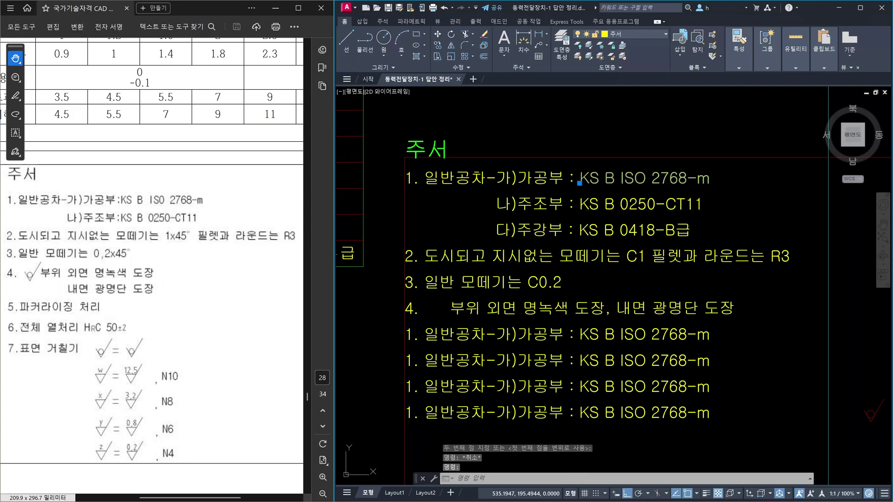
key("ctrl+1")
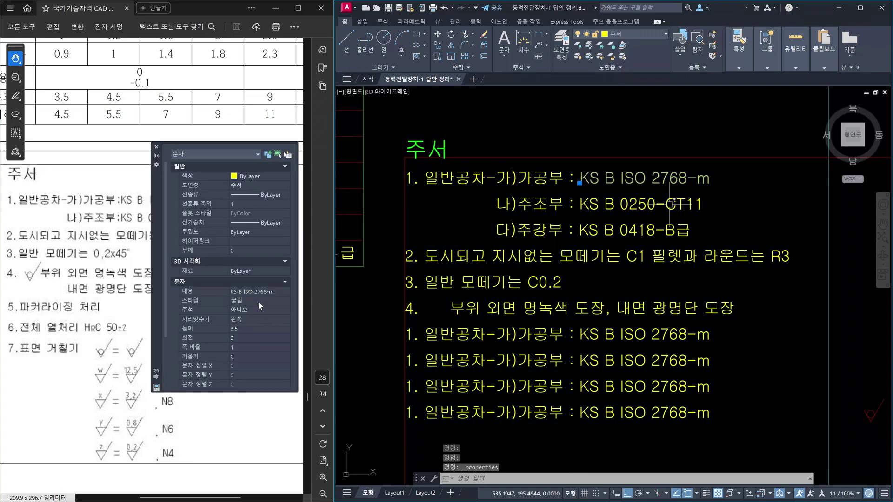
left_click(285, 301)
left_click(273, 317)
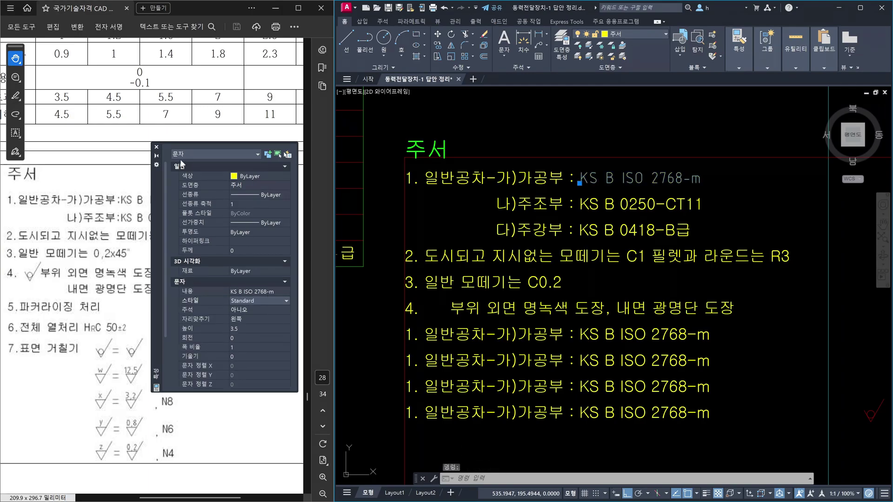
left_click(156, 147)
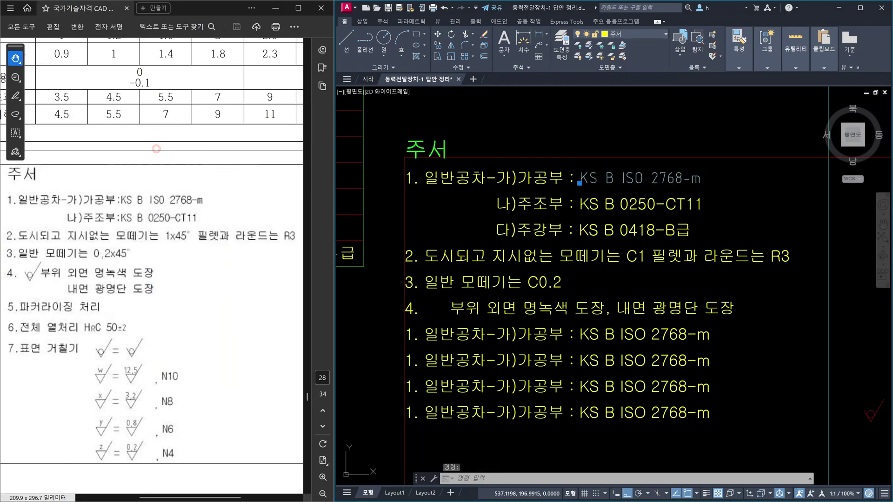
key("Escape")
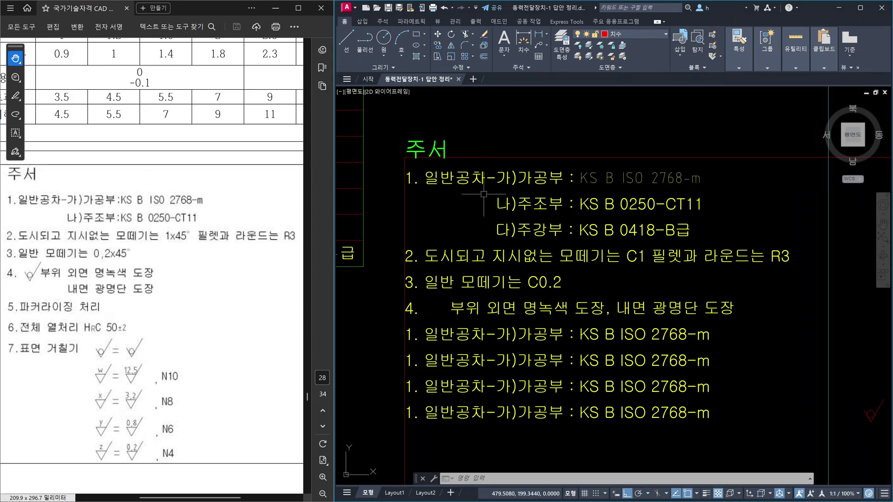
Step: Undo the style change, move, text edits and copy that split the first note into two pieces
mouse_move(642, 177)
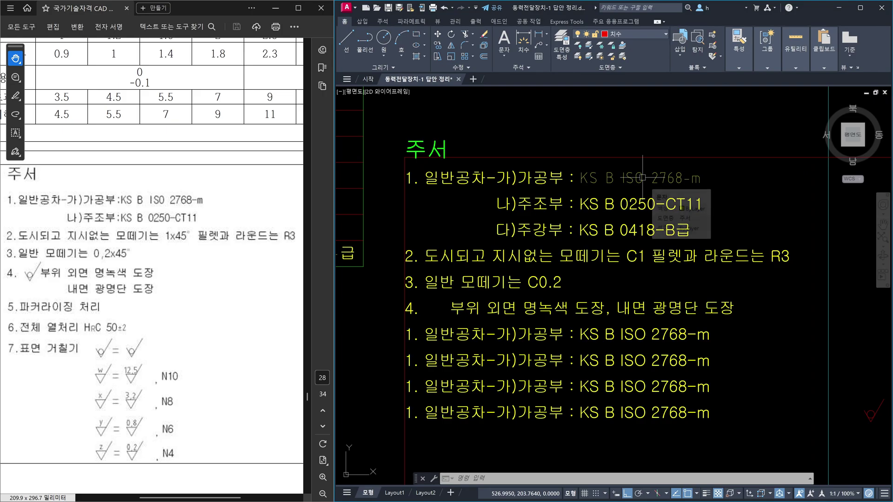
left_click(643, 177)
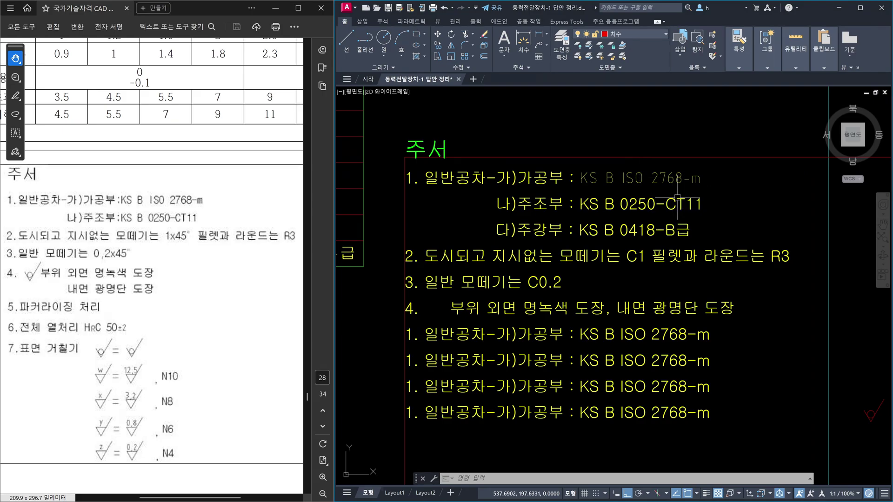
left_click_drag(642, 178, 727, 224)
key("ctrl+z")
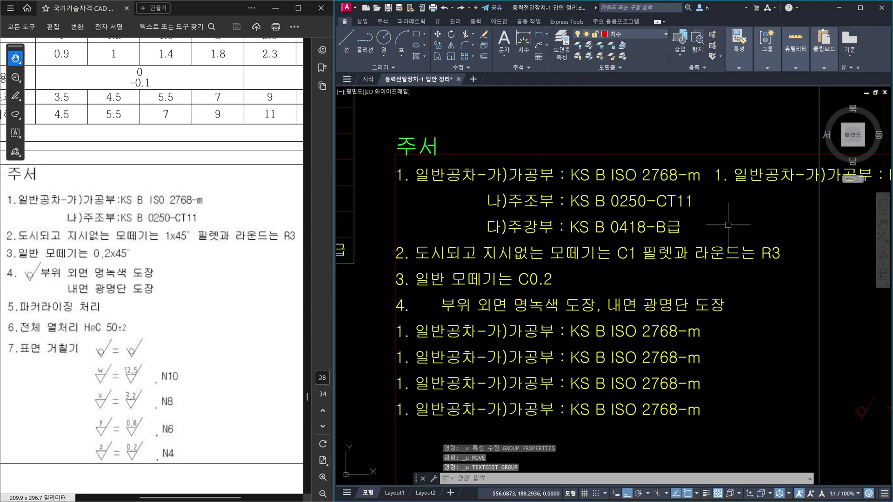
key("ctrl+z")
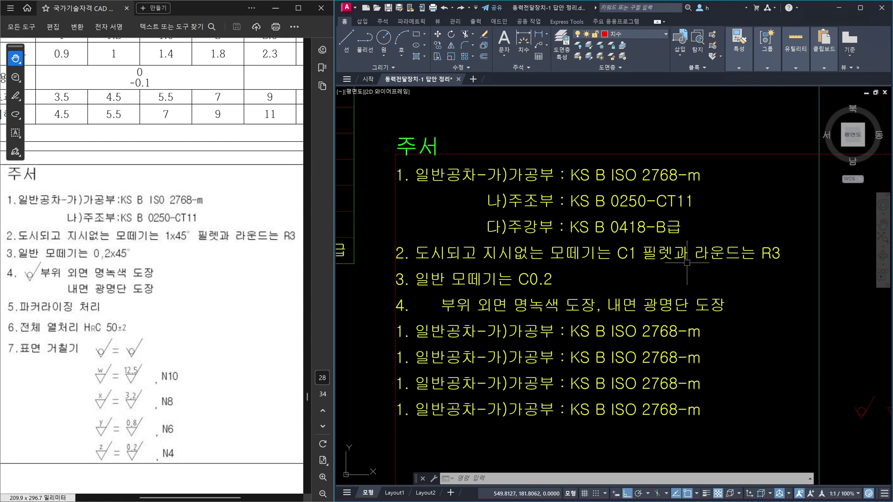
Step: Copy the unmachined-surface symbol by its bottom tip onto the baseline of note 4, over the number 4, with orthogonal mode off
middle_click_drag(731, 377, 691, 331)
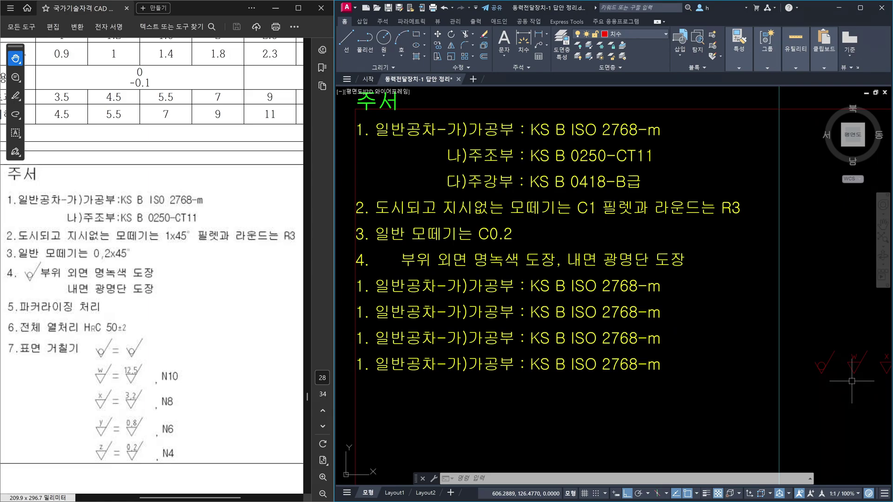
type("cp")
key("Return")
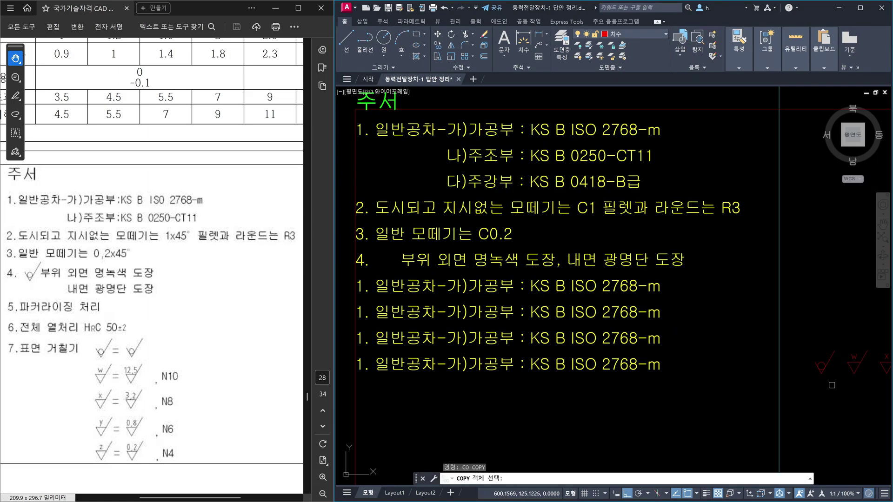
left_click(832, 383)
left_click(811, 352)
key("Return")
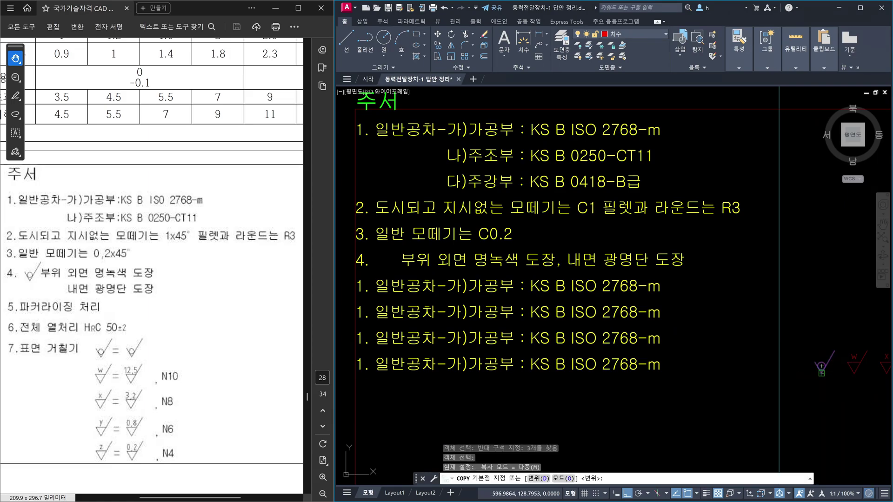
left_click(822, 371)
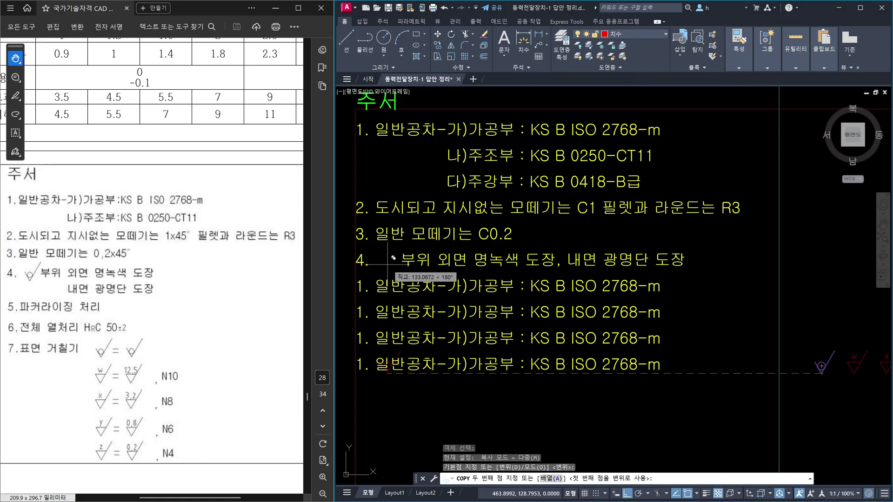
key("F8")
scroll(379, 260, "up", 3)
middle_click_drag(375, 265, 465, 264)
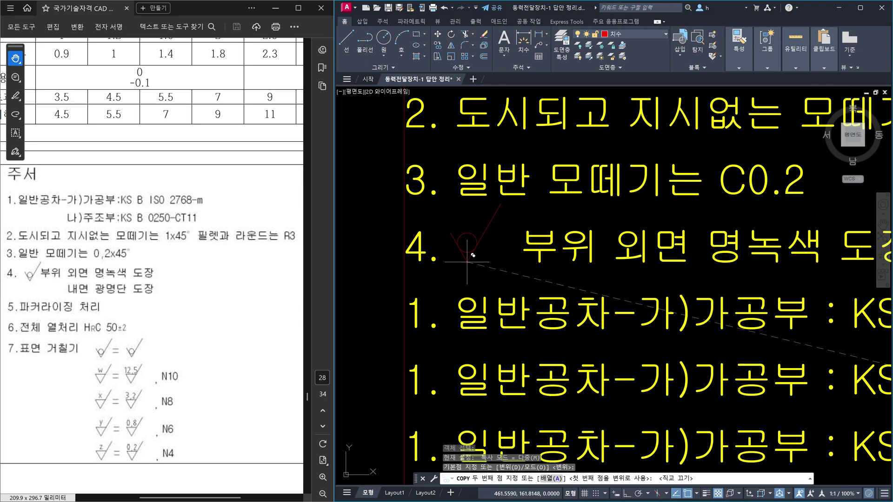
scroll(426, 253, "up", 3)
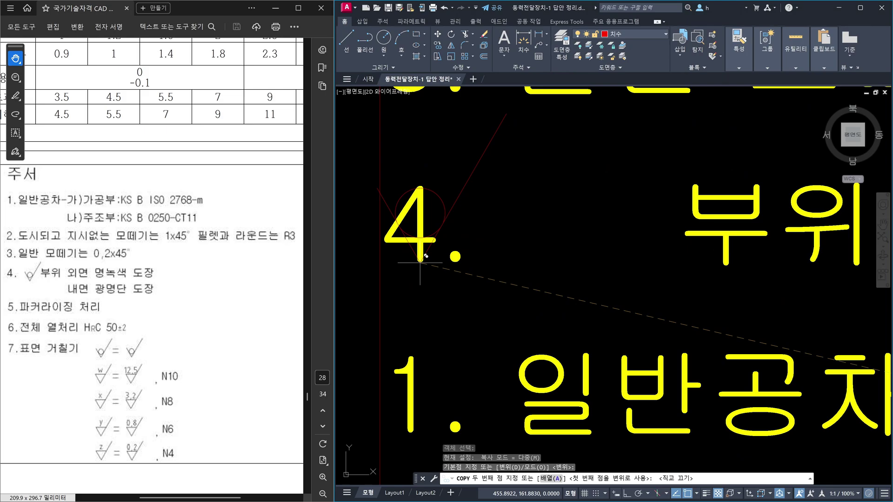
left_click(420, 262)
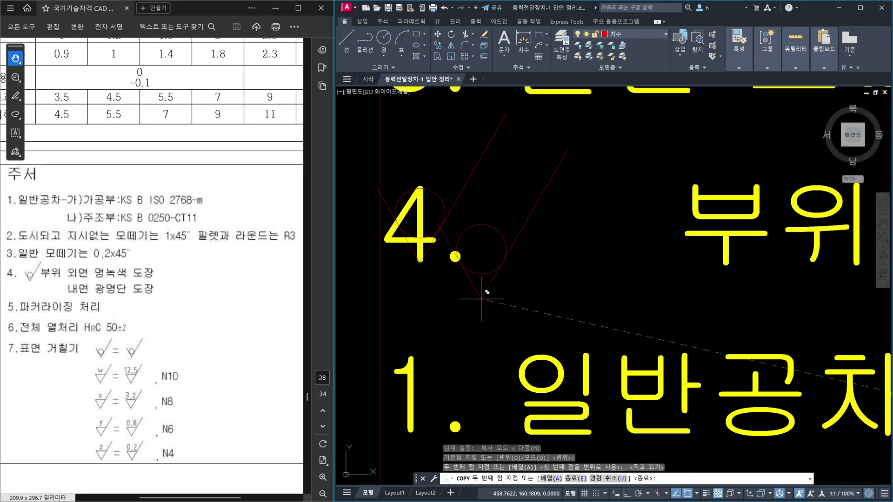
key("Escape")
middle_click_drag(449, 225, 463, 236)
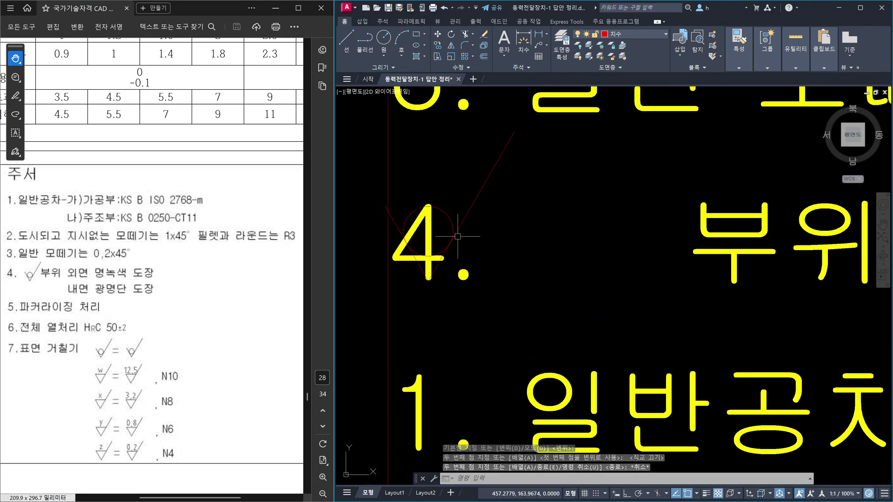
Step: Move the copied symbol about 7 mm horizontally right into the gap before "부위" in note 4, with orthogonal mode on
type("m")
key("Return")
left_click(362, 119)
left_click(603, 329)
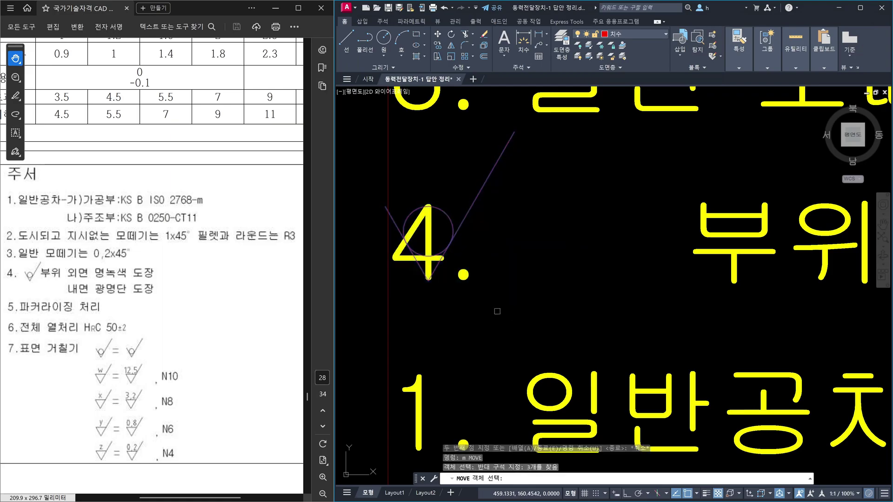
key("Return")
left_click(451, 314)
key("F8")
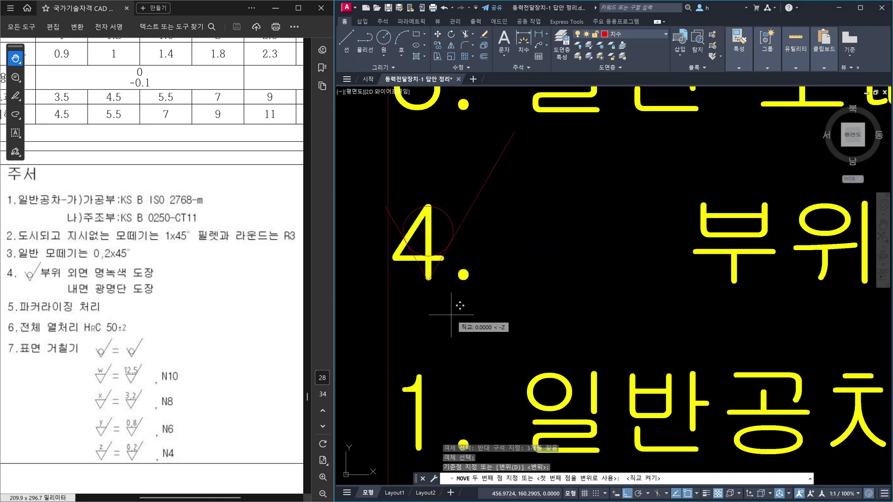
left_click(599, 319)
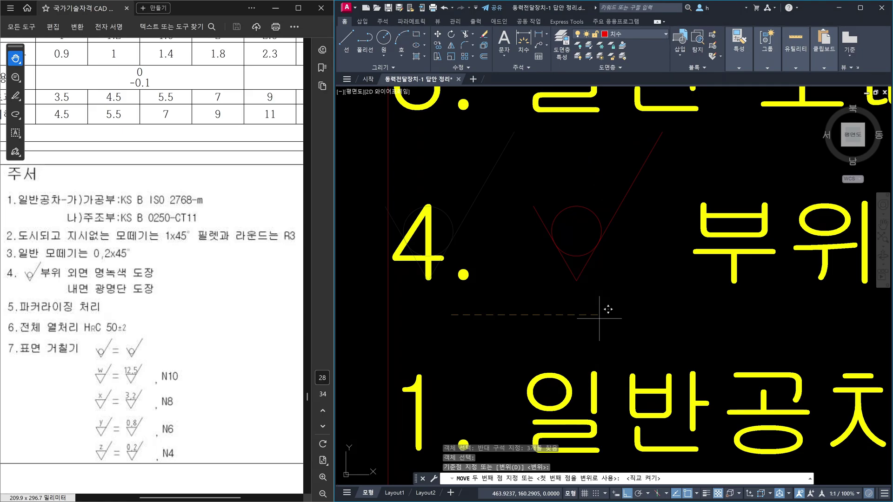
middle_click_drag(700, 315, 648, 316)
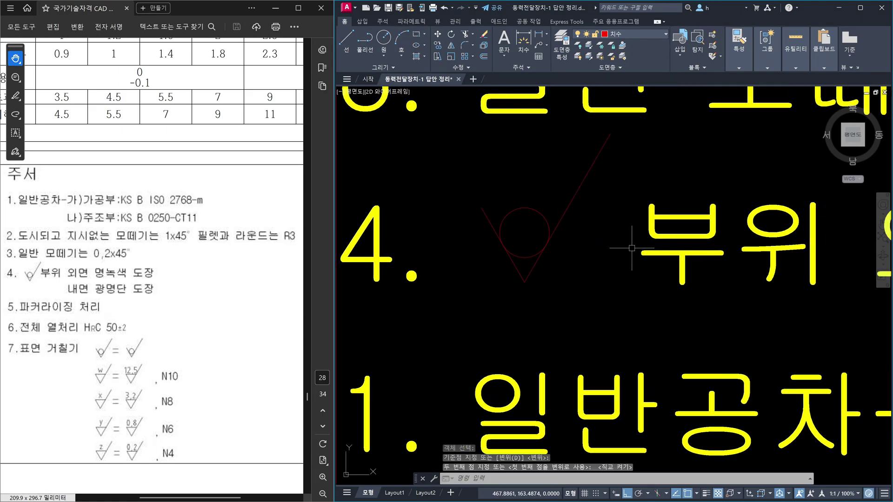
Step: Delete one space before "부위" in note 4 to bring the text closer to the symbol
scroll(631, 244, "down", 4)
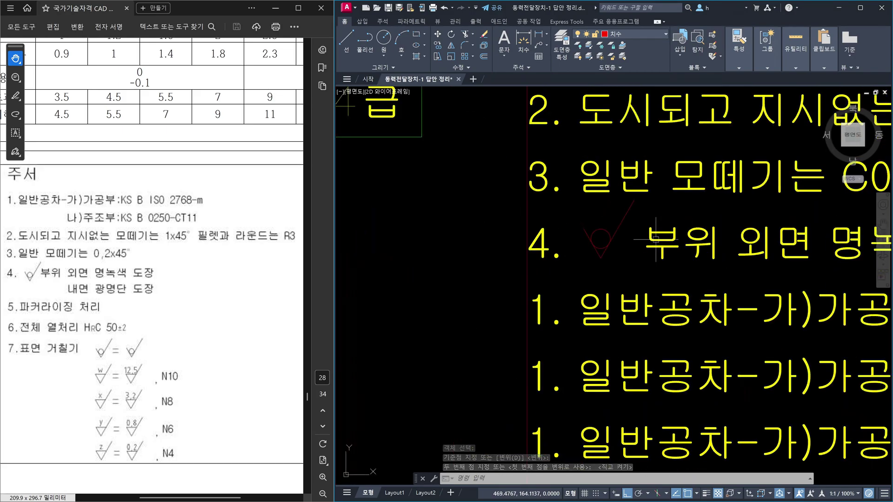
left_click(656, 241)
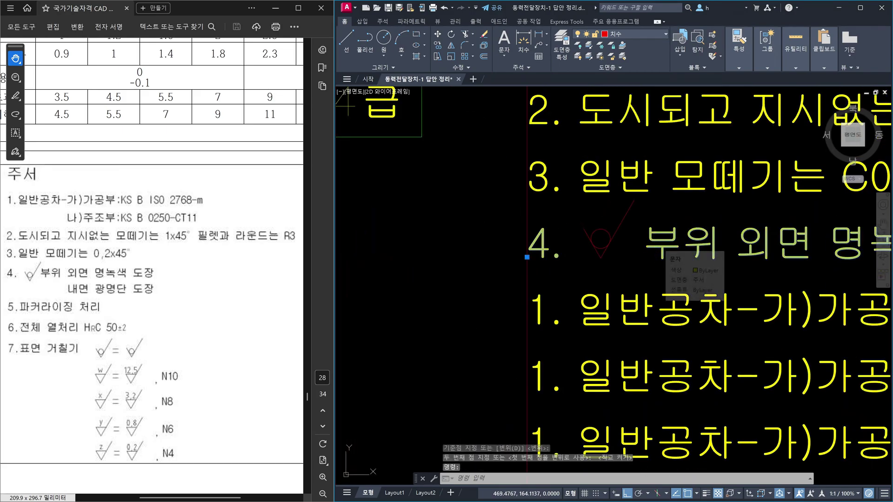
double_click(644, 247)
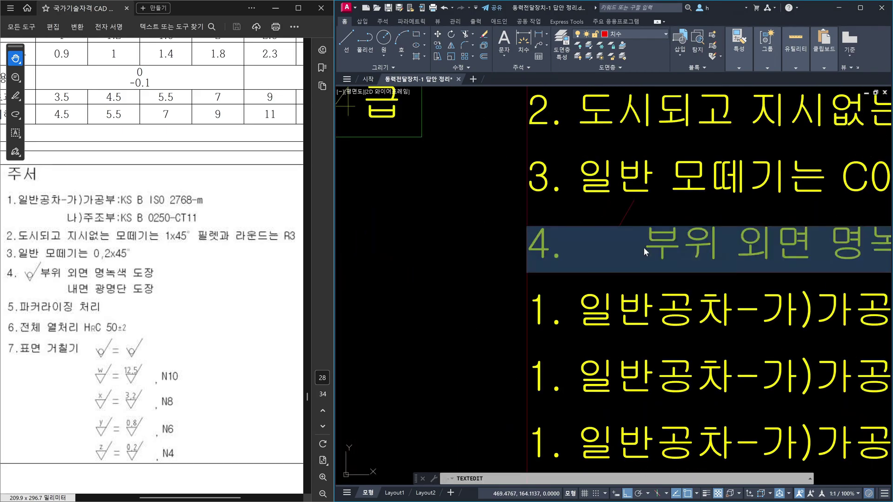
key("BackSpace")
left_click(657, 283)
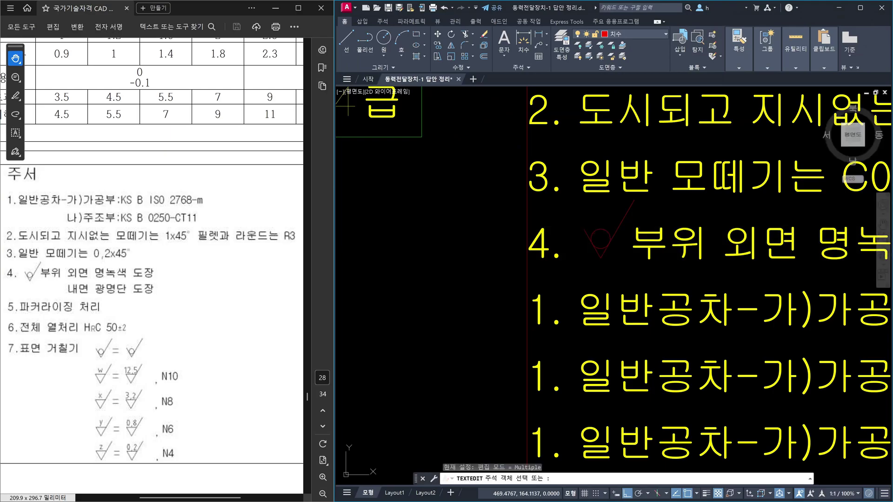
Step: End the note text editing and examine the body's sectioned front view and the 4× Ø9 mounting hole in its side view
scroll(758, 287, "down", 4)
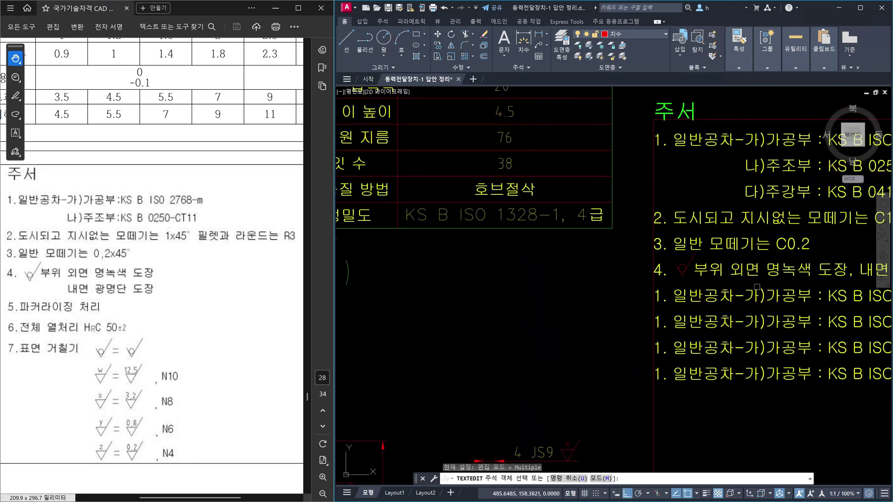
key("Escape")
middle_click_drag(758, 287, 603, 269)
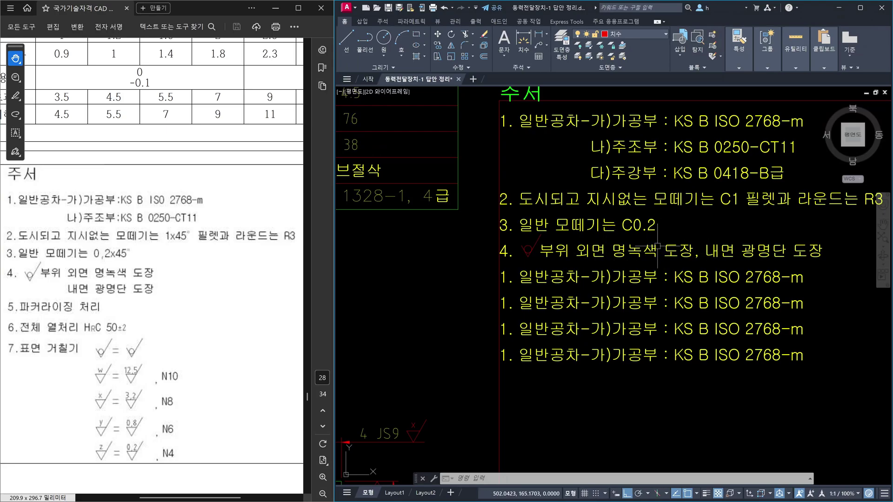
mouse_move(642, 254)
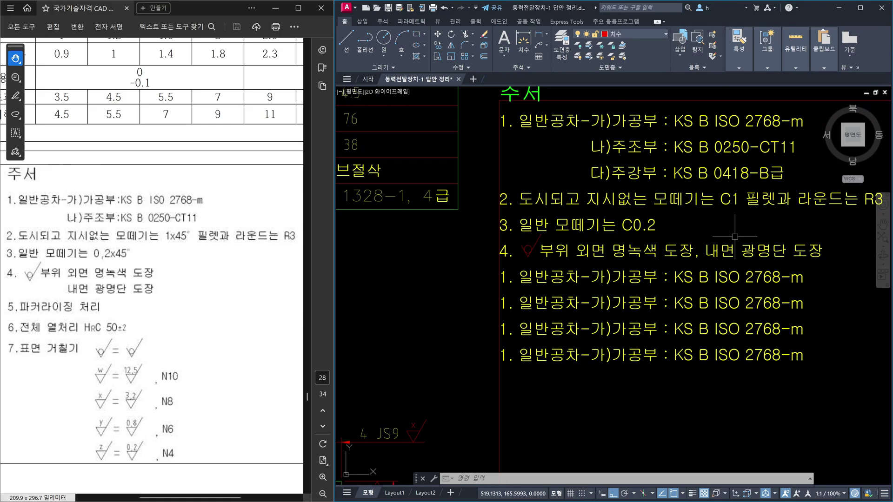
scroll(801, 254, "down", 2)
scroll(553, 221, "down", 3)
scroll(552, 221, "up", 6)
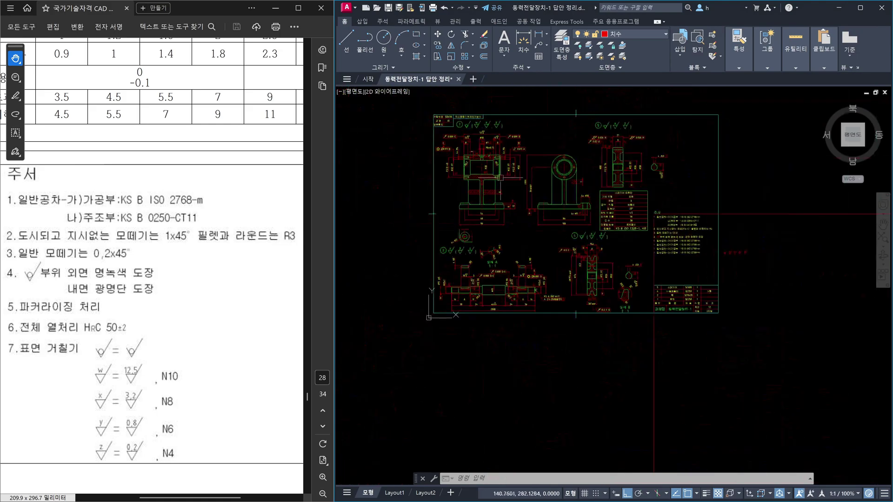
scroll(553, 221, "up", 4)
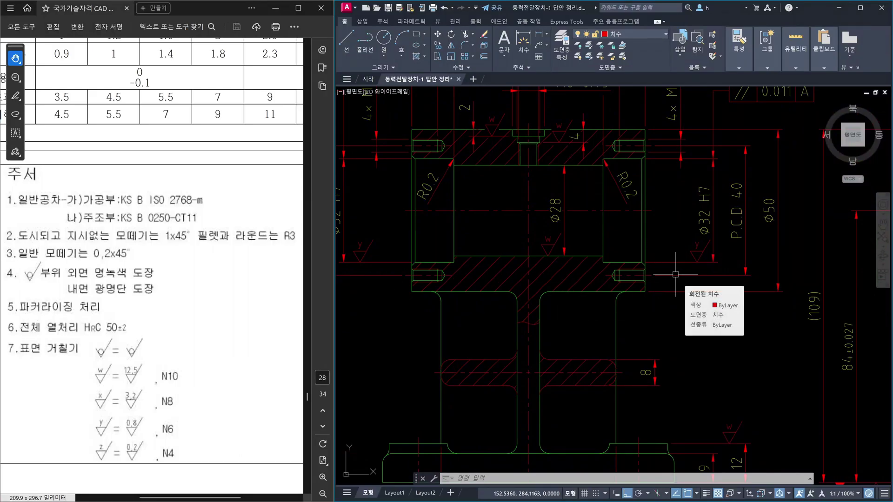
scroll(666, 263, "up", 3)
scroll(654, 254, "down", 3)
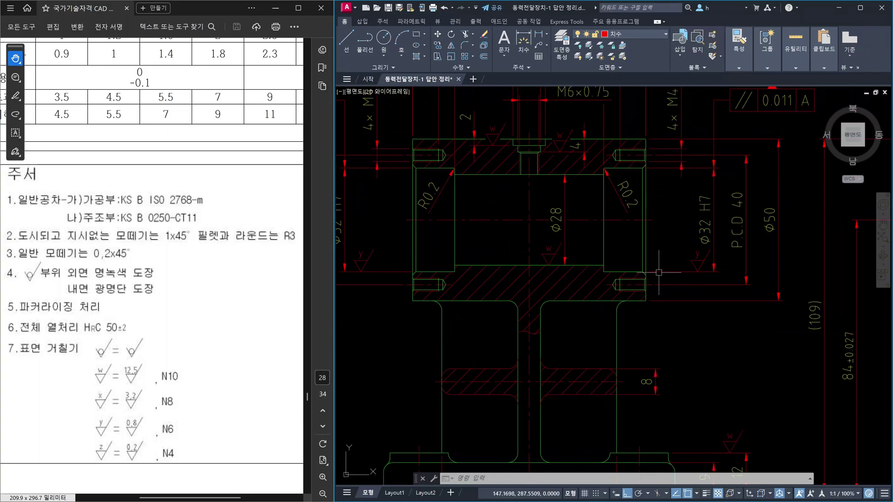
scroll(660, 274, "down", 5)
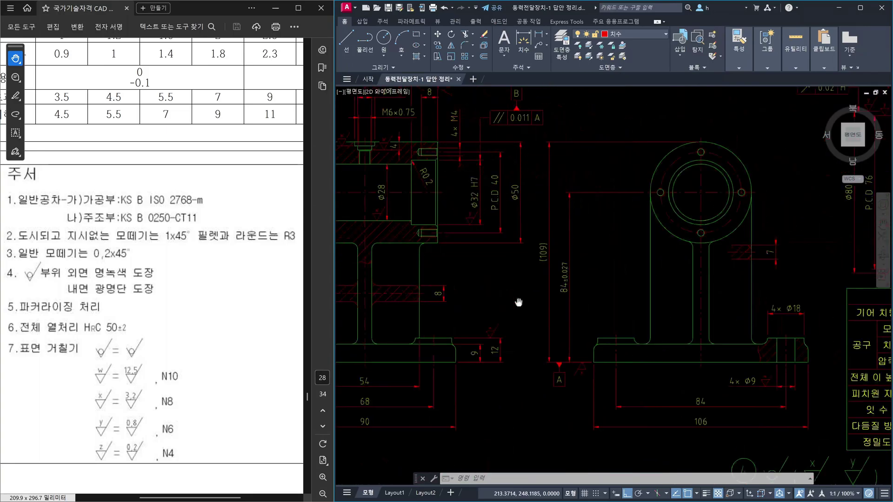
scroll(738, 376, "up", 6)
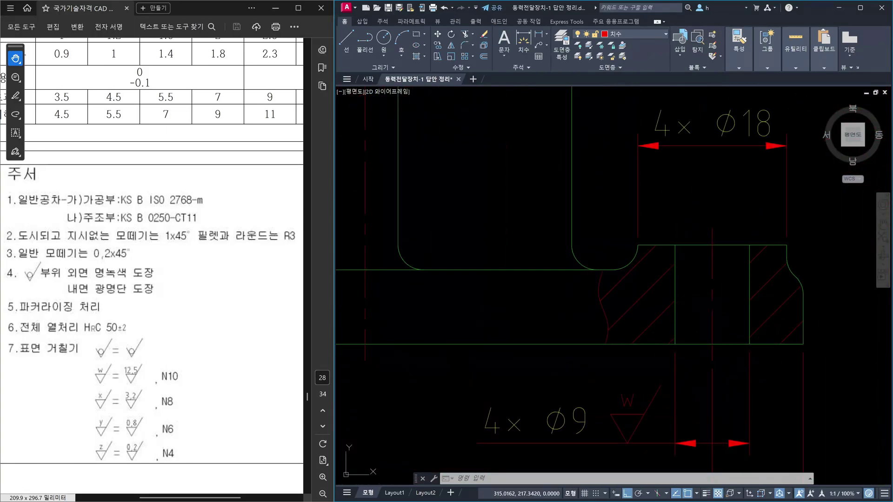
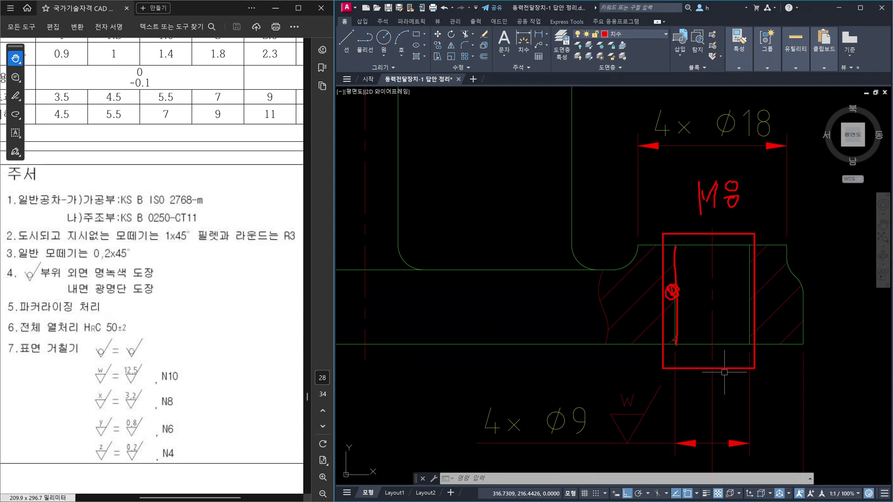
Step: Examine the body's section around the Ø32 H7 bearing bore, the Ø28 bore and the M6×0.75 threaded hole
scroll(674, 302, "down", 3)
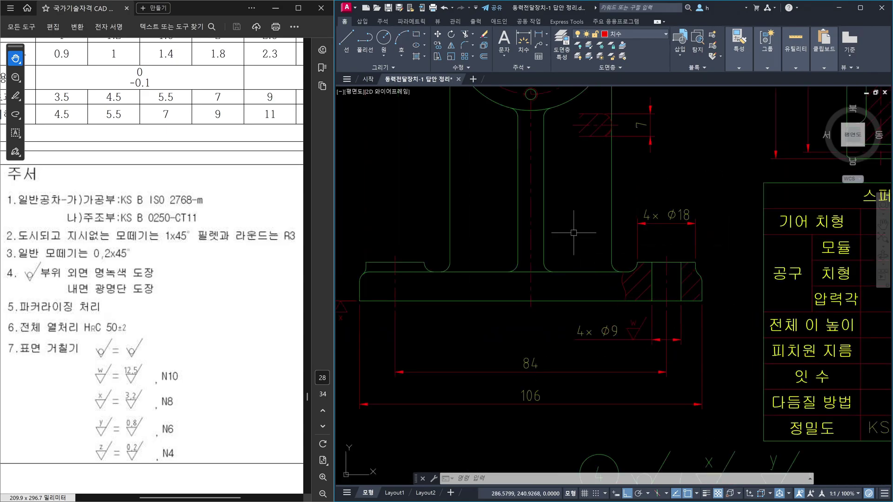
middle_click_drag(651, 140, 653, 426)
scroll(653, 427, "down", 2)
middle_click_drag(605, 186, 605, 435)
scroll(581, 395, "down", 2)
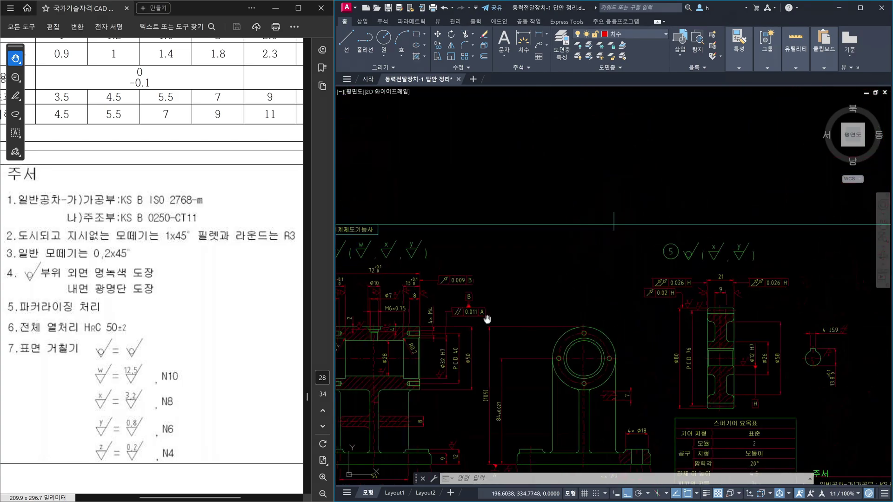
scroll(560, 376, "up", 3)
scroll(535, 372, "up", 5)
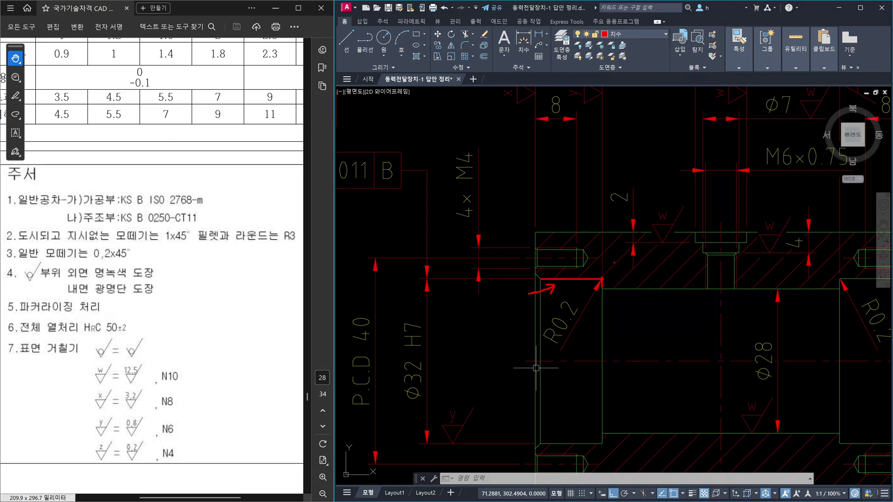
left_click_drag(608, 256, 600, 274)
mouse_move(756, 302)
left_mouse_down()
mouse_move(720, 305)
mouse_move(707, 206)
mouse_move(759, 301)
left_mouse_up()
mouse_move(724, 274)
left_mouse_down()
mouse_move(723, 330)
mouse_move(734, 323)
left_mouse_up()
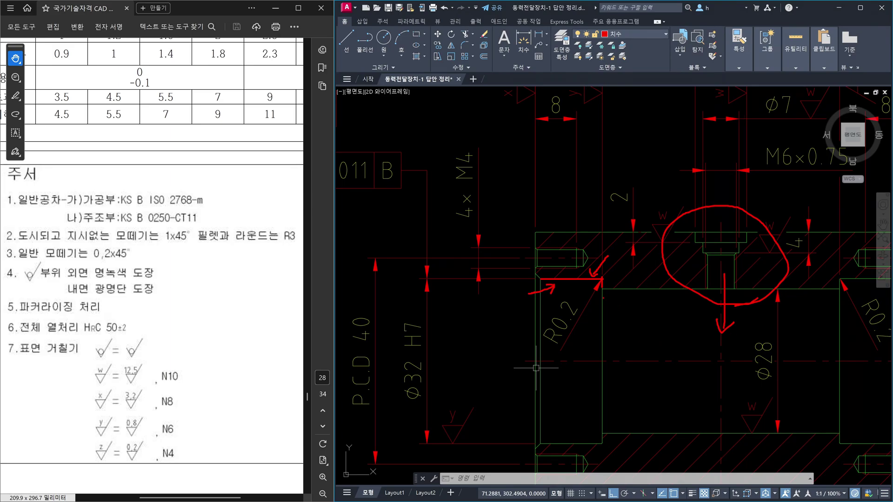
left_click_drag(601, 280, 539, 285)
left_click_drag(711, 274, 715, 328)
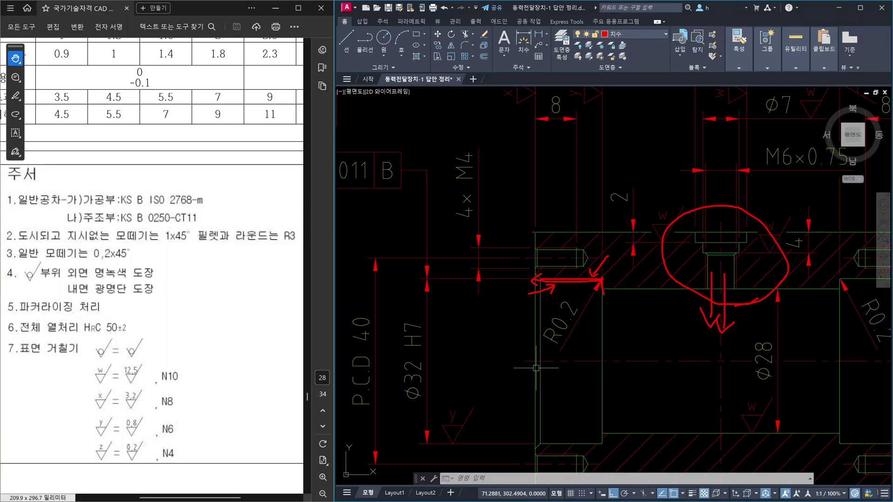
mouse_move(536, 234)
left_mouse_down()
mouse_move(537, 276)
mouse_move(528, 291)
mouse_move(525, 265)
mouse_move(543, 278)
mouse_move(540, 291)
left_mouse_up()
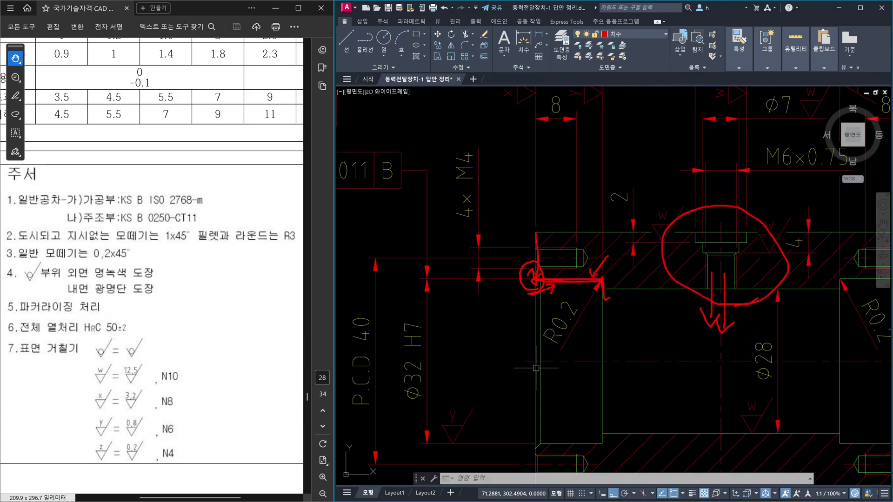
mouse_move(525, 270)
left_mouse_down()
mouse_move(533, 219)
mouse_move(540, 229)
left_mouse_up()
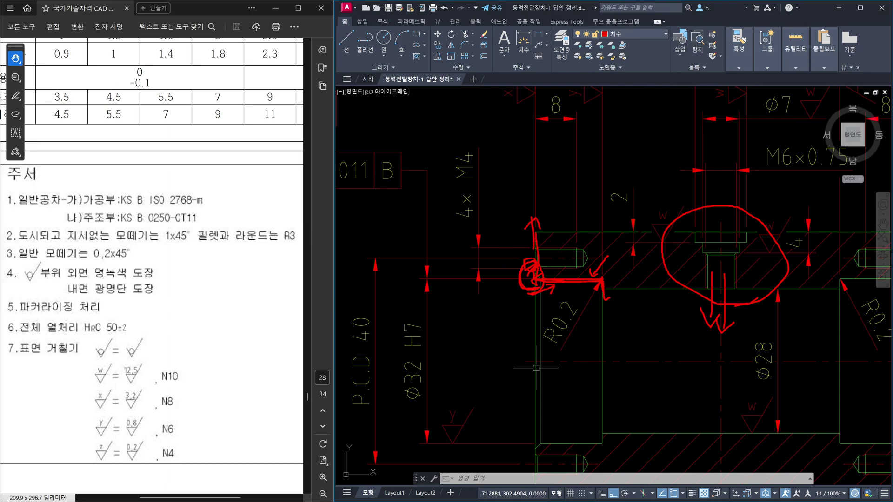
mouse_move(507, 309)
left_mouse_down()
mouse_move(509, 326)
mouse_move(520, 323)
left_mouse_up()
mouse_move(514, 328)
left_mouse_down()
mouse_move(513, 338)
mouse_move(523, 336)
mouse_move(521, 362)
mouse_move(554, 343)
mouse_move(554, 322)
left_mouse_up()
left_click(513, 345)
mouse_move(526, 242)
left_mouse_down()
mouse_move(527, 228)
mouse_move(543, 244)
left_mouse_up()
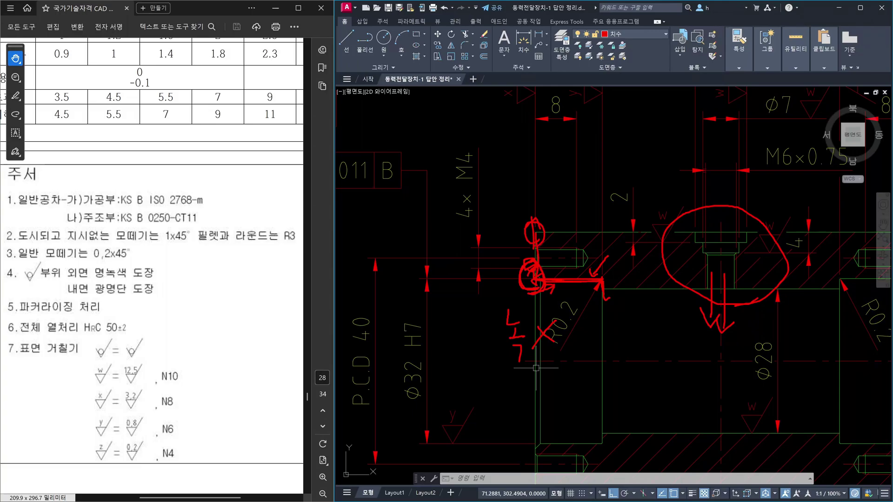
mouse_move(507, 190)
left_mouse_down()
mouse_move(526, 197)
mouse_move(514, 205)
left_mouse_up()
mouse_move(510, 210)
left_mouse_down()
mouse_move(527, 205)
mouse_move(521, 222)
mouse_move(541, 224)
left_mouse_up()
left_click_drag(541, 225, 549, 219)
mouse_move(698, 409)
left_mouse_down()
mouse_move(684, 430)
mouse_move(699, 427)
left_mouse_up()
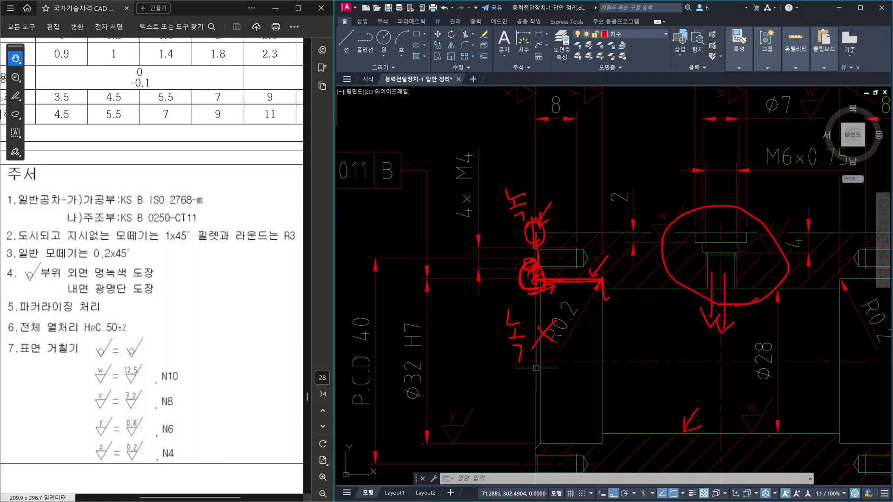
mouse_move(768, 443)
left_mouse_down()
mouse_move(735, 404)
mouse_move(780, 439)
left_mouse_up()
mouse_move(694, 395)
left_mouse_down()
mouse_move(685, 428)
mouse_move(701, 427)
left_mouse_up()
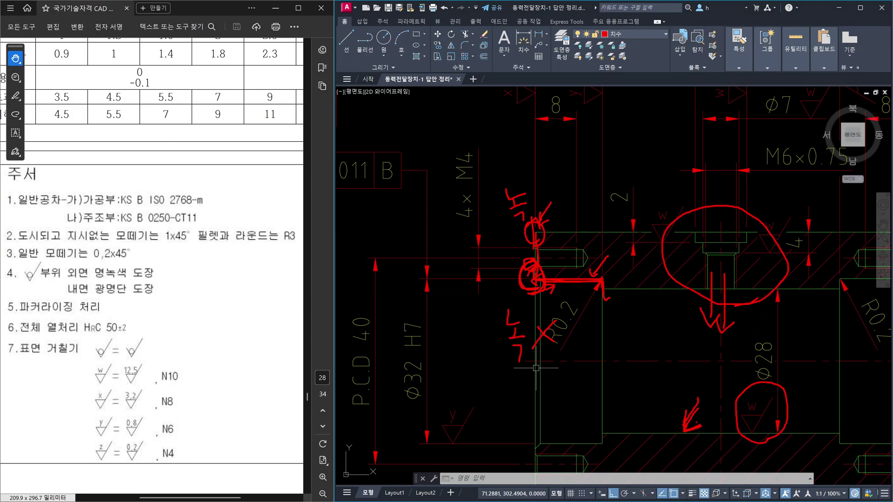
mouse_move(647, 412)
left_mouse_down()
mouse_move(642, 436)
mouse_move(656, 429)
left_mouse_up()
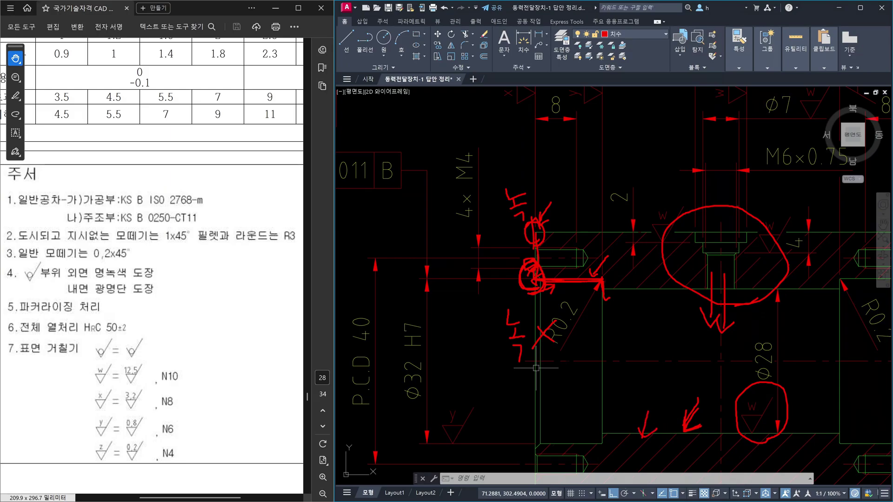
mouse_move(649, 364)
left_mouse_down()
mouse_move(673, 399)
mouse_move(685, 374)
mouse_move(705, 385)
left_mouse_up()
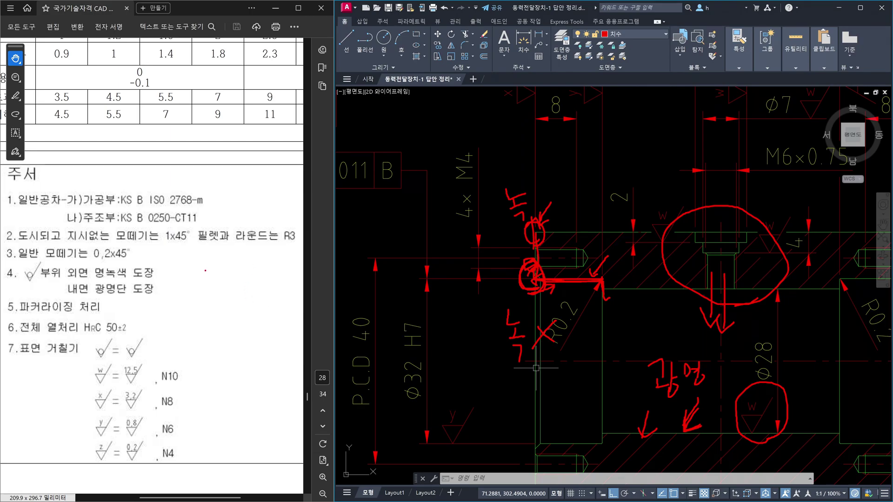
left_click_drag(183, 261, 180, 286)
mouse_move(706, 403)
left_mouse_down()
mouse_move(691, 427)
mouse_move(699, 410)
left_mouse_up()
key("Escape")
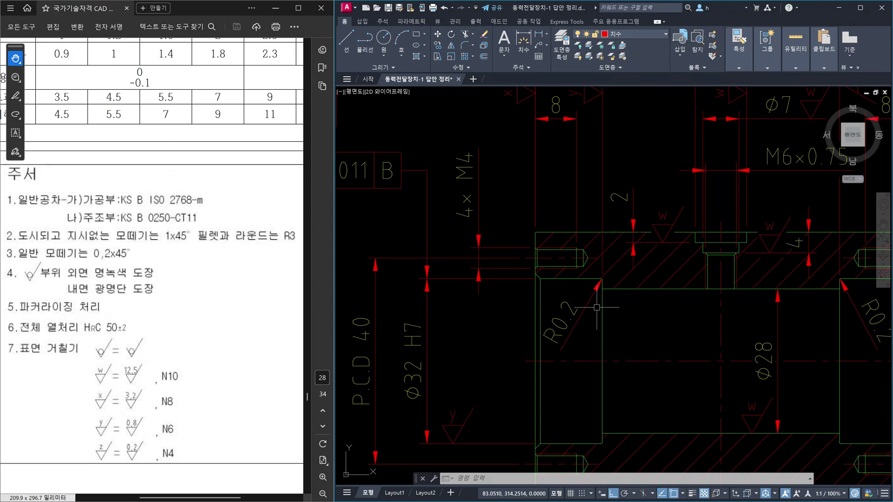
scroll(597, 308, "down", 6)
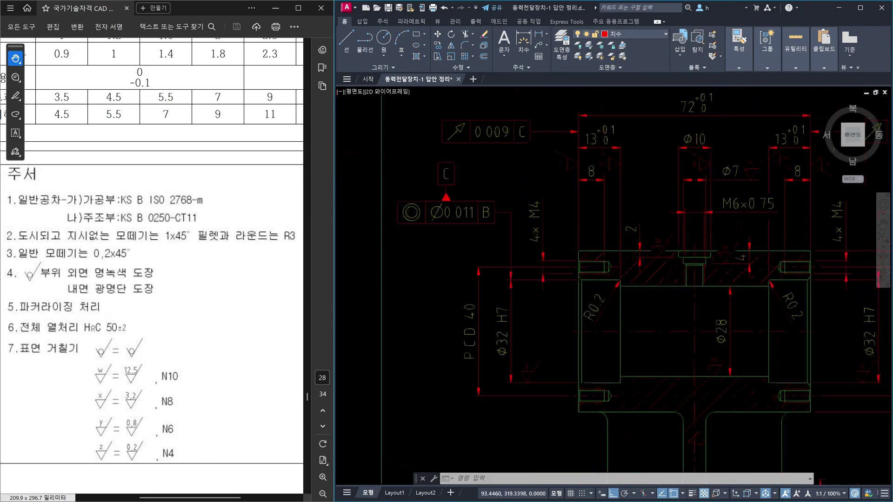
scroll(698, 359, "up", 5)
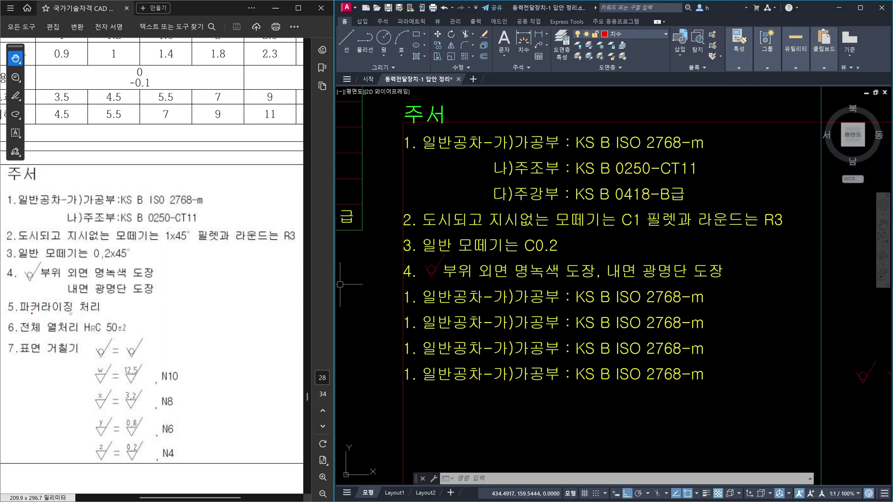
left_click_drag(14, 314, 183, 314)
mouse_move(169, 322)
left_mouse_down()
mouse_move(185, 319)
mouse_move(174, 336)
left_mouse_up()
left_click_drag(191, 306, 191, 315)
left_click_drag(202, 304, 190, 342)
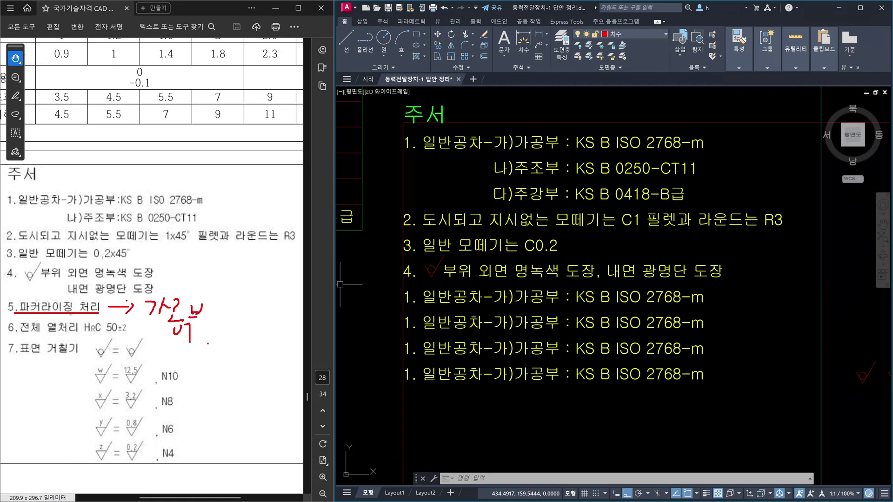
key("Escape")
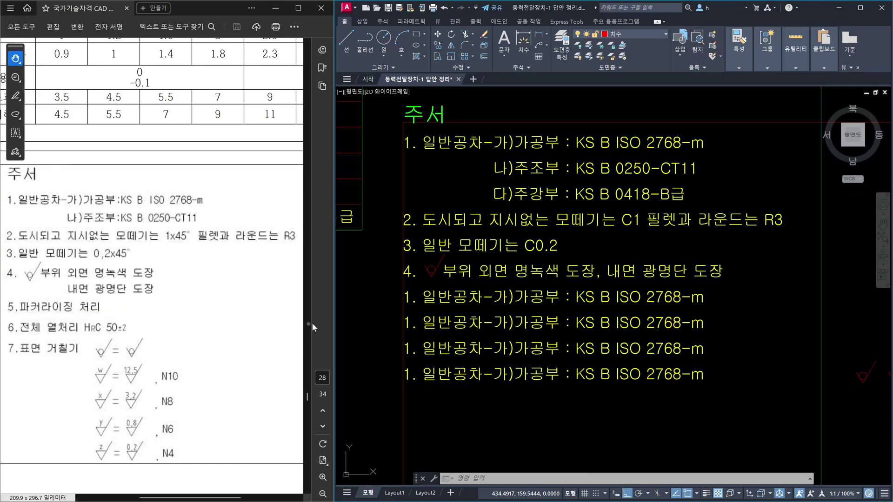
Step: Examine the body's bearing bores, the overall drawing sheet and the sectioned view of part 4, the V-belt pulley
scroll(512, 289, "down", 3)
scroll(466, 210, "down", 2)
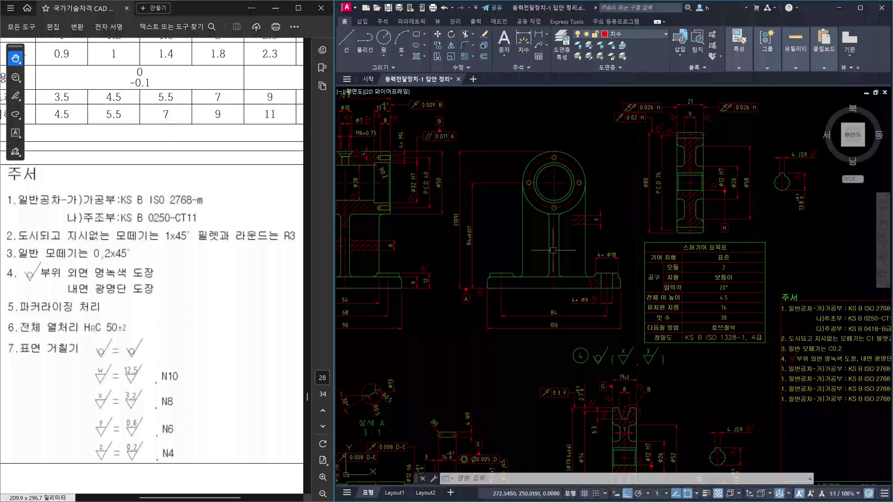
scroll(491, 165, "up", 8)
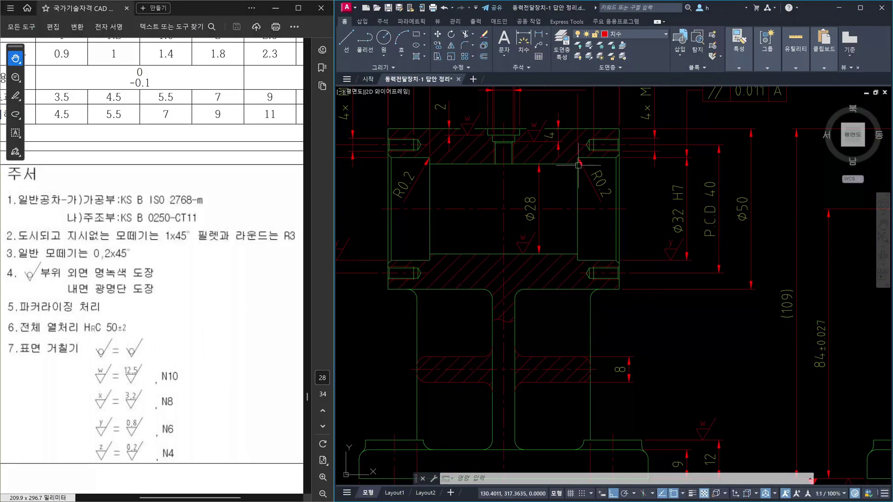
mouse_move(616, 153)
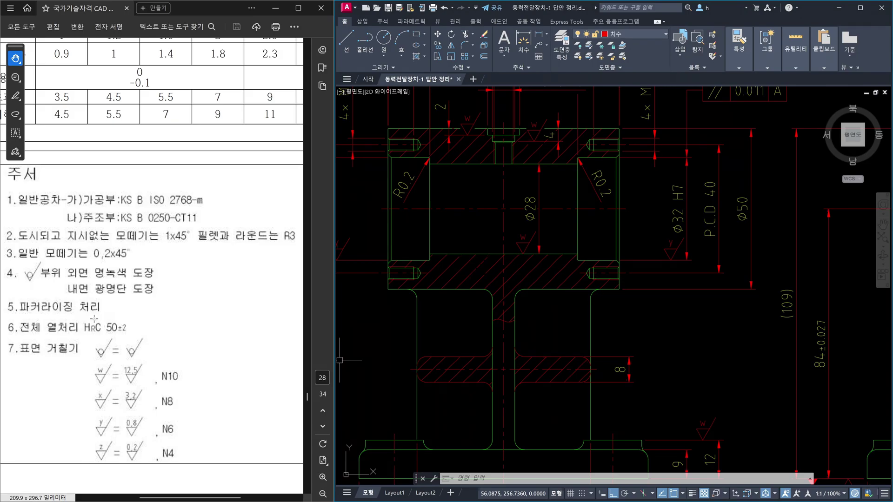
scroll(670, 298, "down", 5)
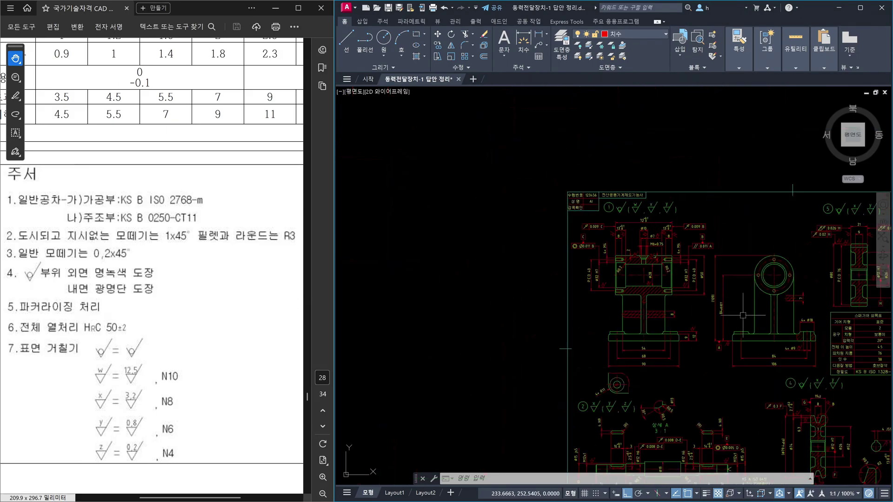
middle_click_drag(743, 315, 665, 290)
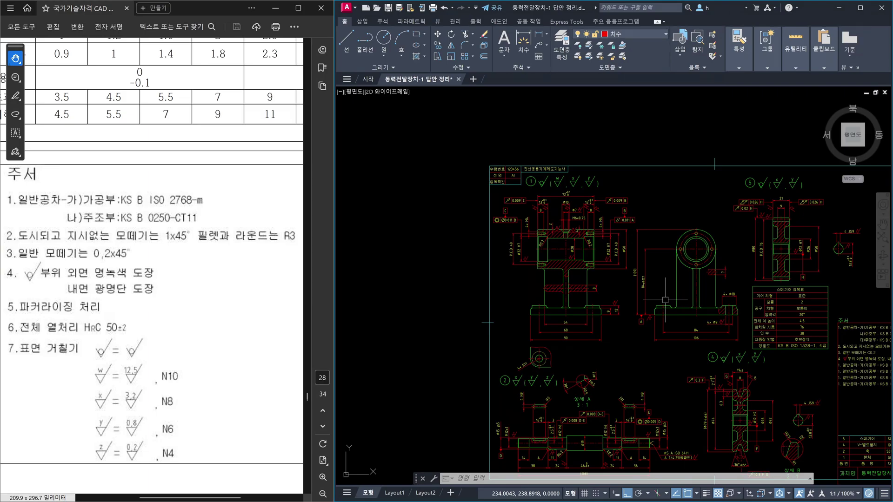
scroll(587, 225, "up", 4)
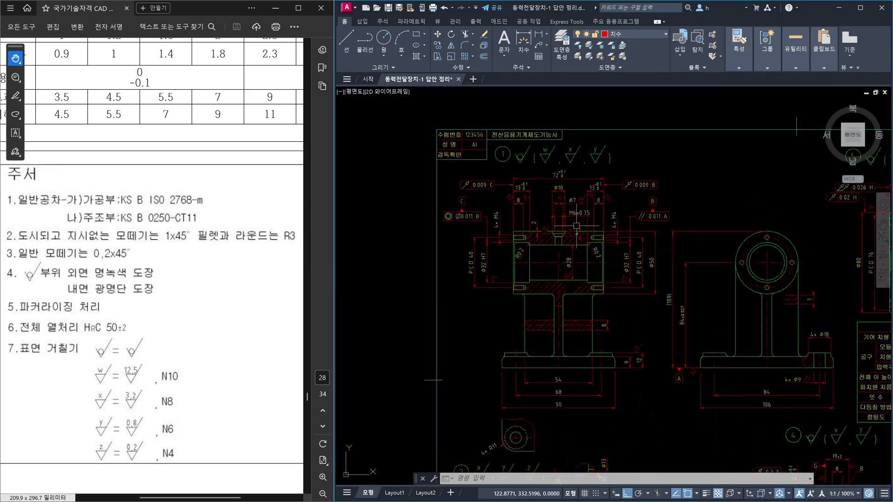
scroll(598, 284, "down", 5)
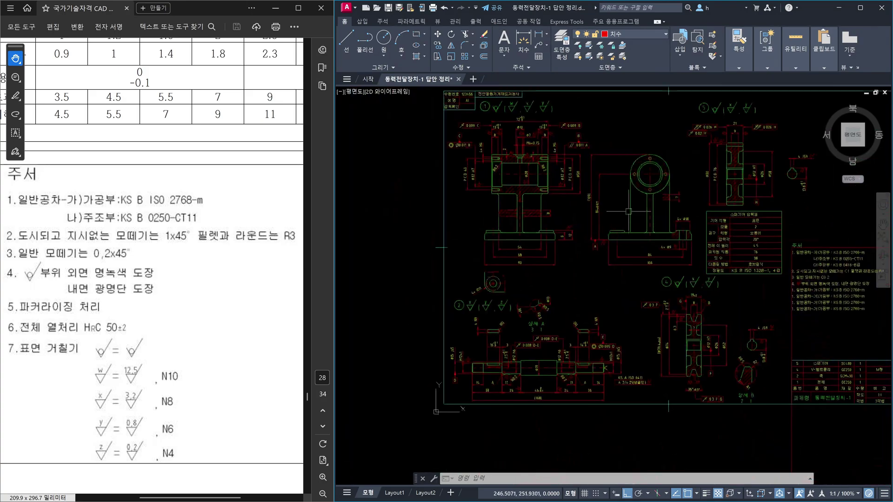
scroll(708, 321, "up", 5)
scroll(709, 322, "down", 5)
scroll(625, 292, "up", 5)
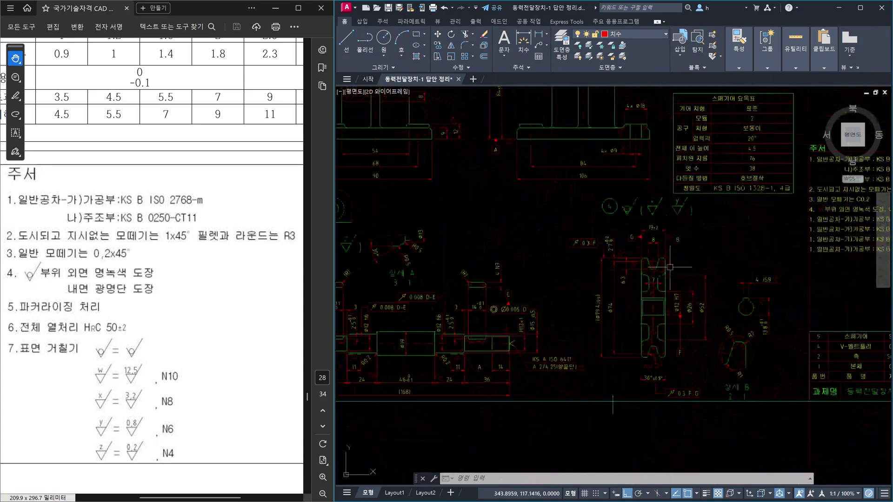
right_click(853, 135)
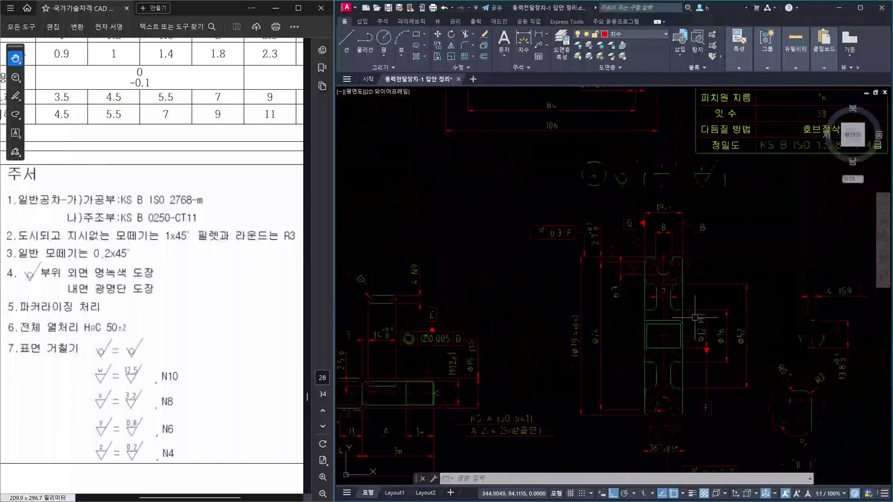
Step: Examine the spur gear's section, the overall sheet and the Ø19 middle portion of the shaft, part 2
left_click(767, 96)
scroll(737, 251, "up", 6)
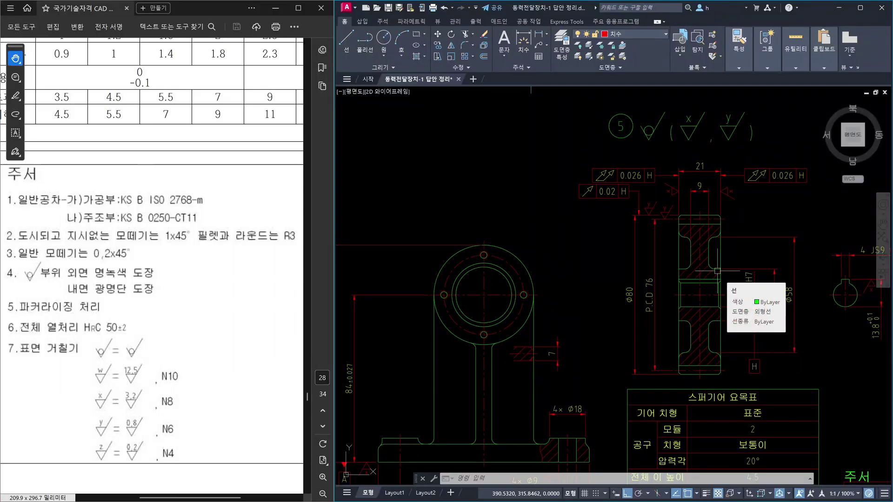
scroll(718, 270, "down", 5)
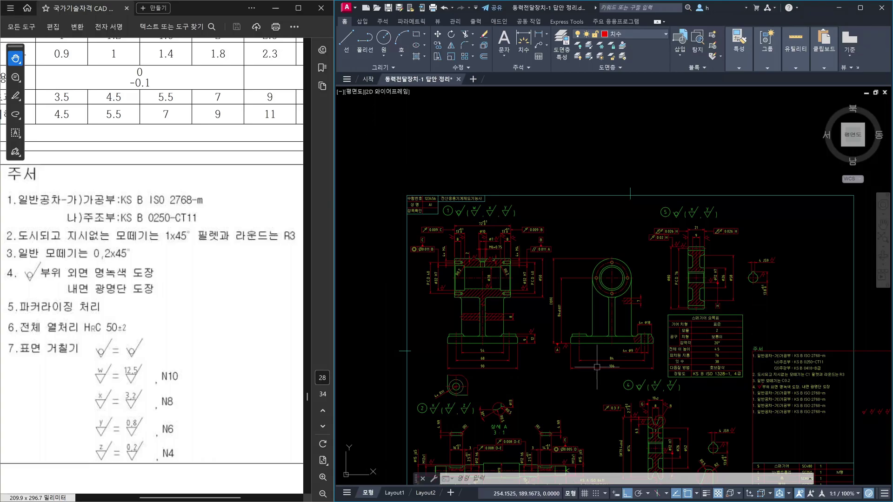
scroll(604, 363, "up", 4)
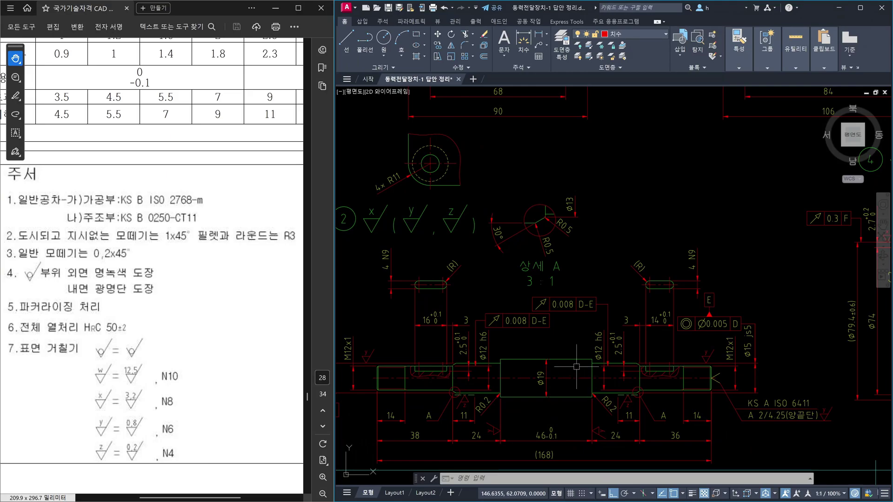
left_click(562, 363)
left_click(572, 398)
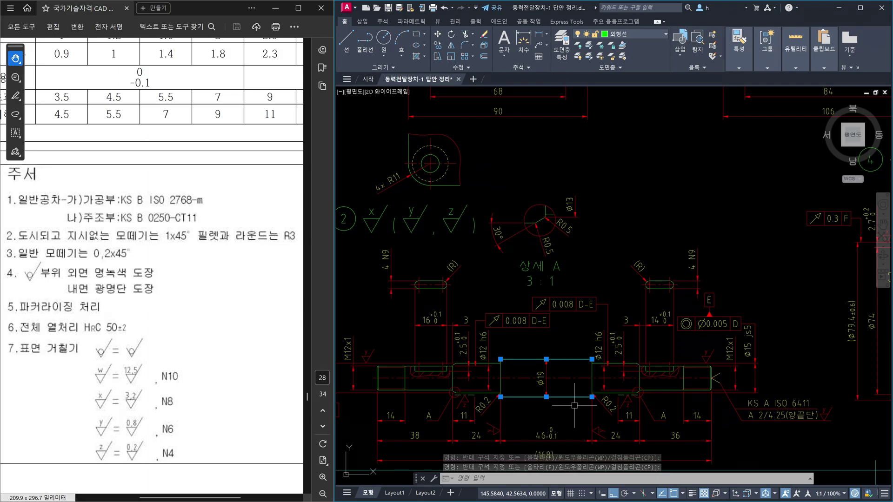
key("Escape")
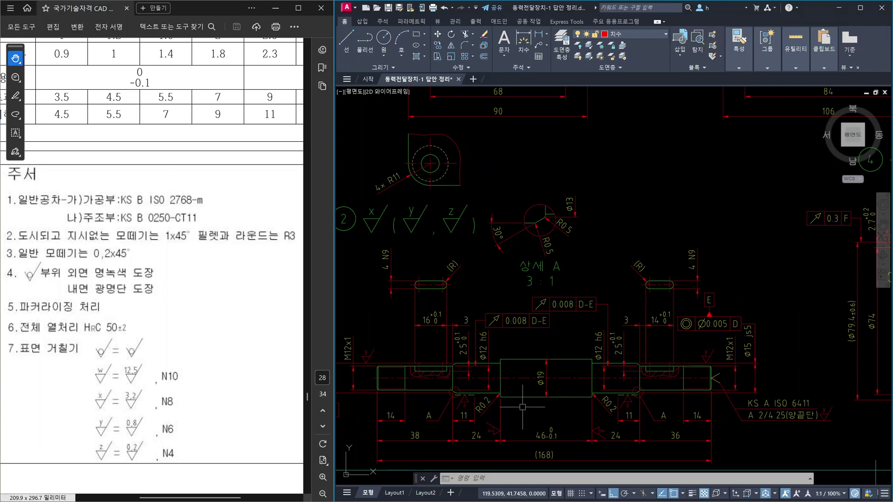
Step: Examine the shaft's end with the 14 mm keyway, Ø12 h6 seat and M12x1 thread, comparing it with the neighbouring V-belt pulley
scroll(623, 375, "up", 4)
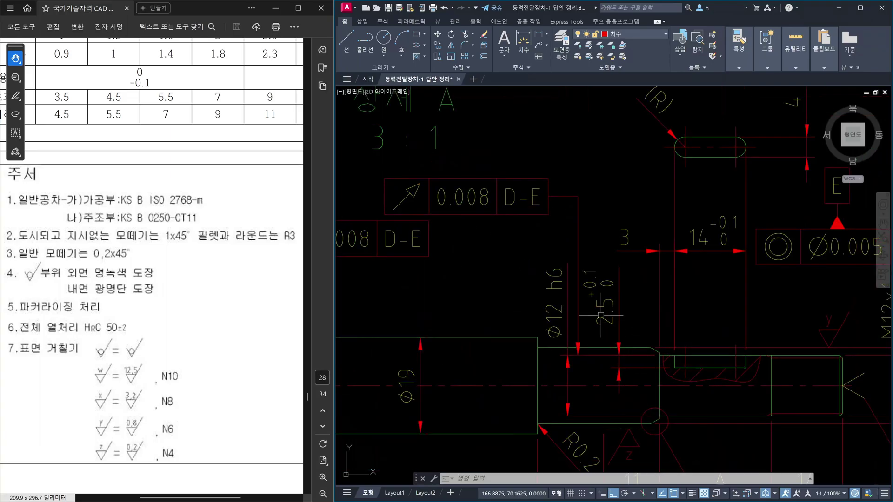
scroll(651, 312, "down", 4)
scroll(669, 320, "up", 2)
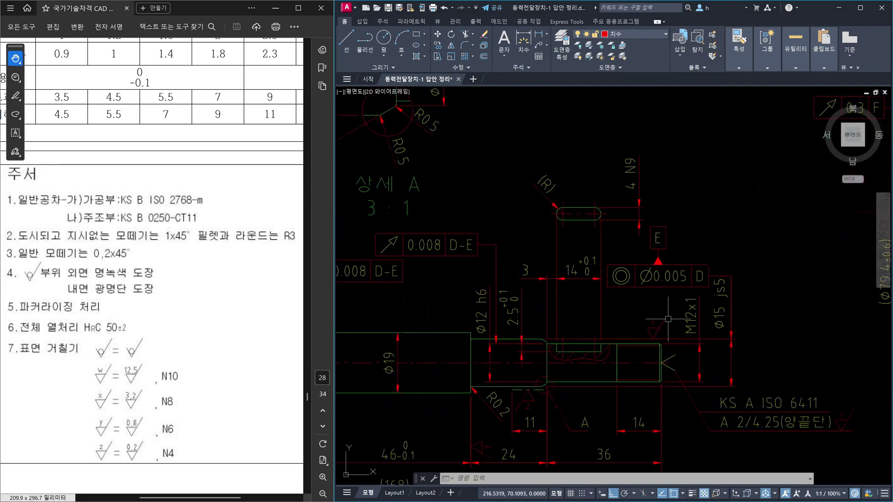
scroll(668, 319, "up", 1)
scroll(501, 339, "up", 1)
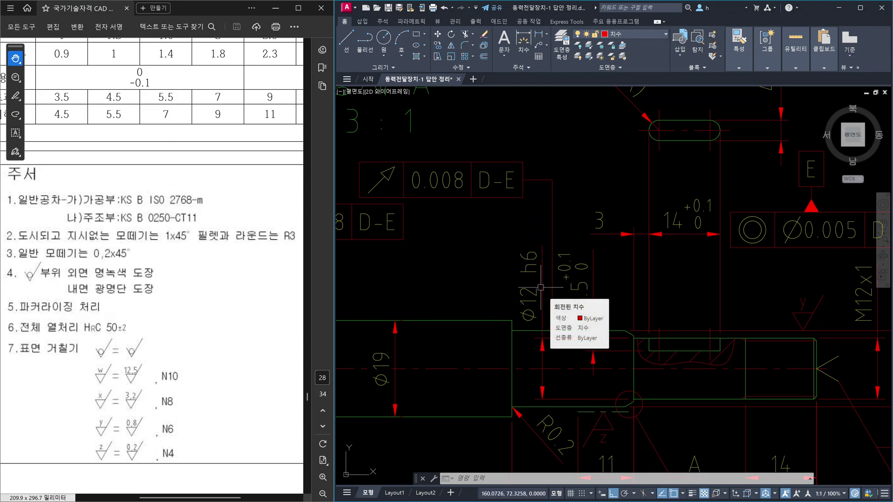
scroll(540, 288, "down", 6)
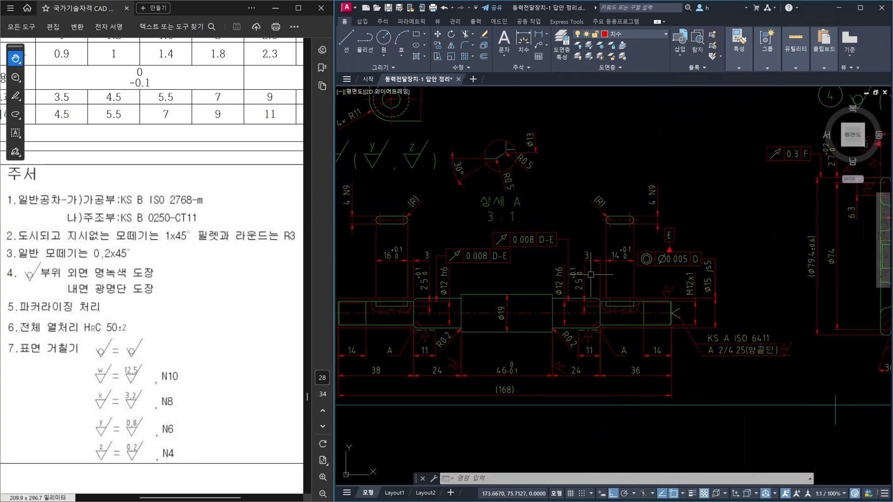
scroll(641, 320, "up", 2)
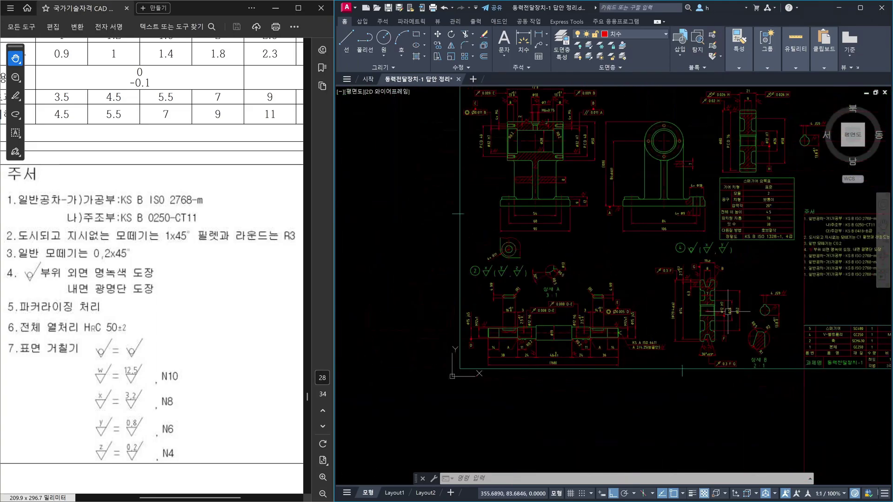
scroll(686, 314, "up", 1)
scroll(542, 363, "up", 1)
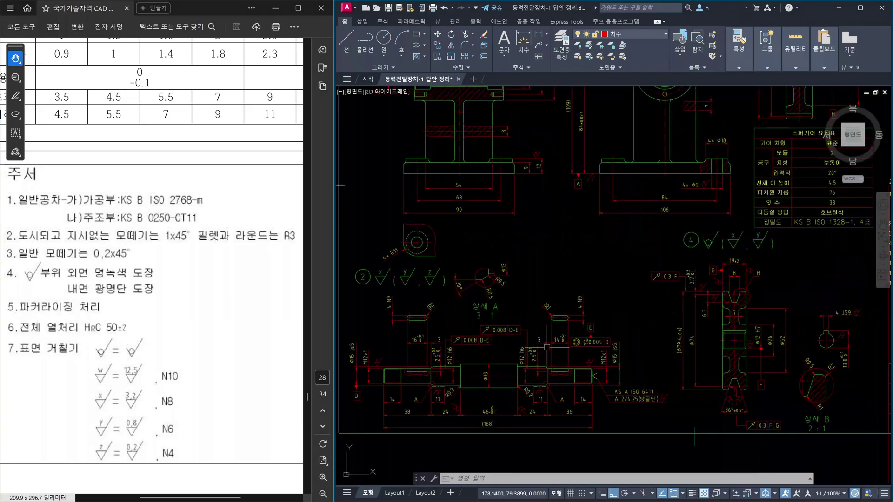
scroll(493, 356, "up", 4)
scroll(486, 346, "down", 4)
scroll(611, 341, "down", 5)
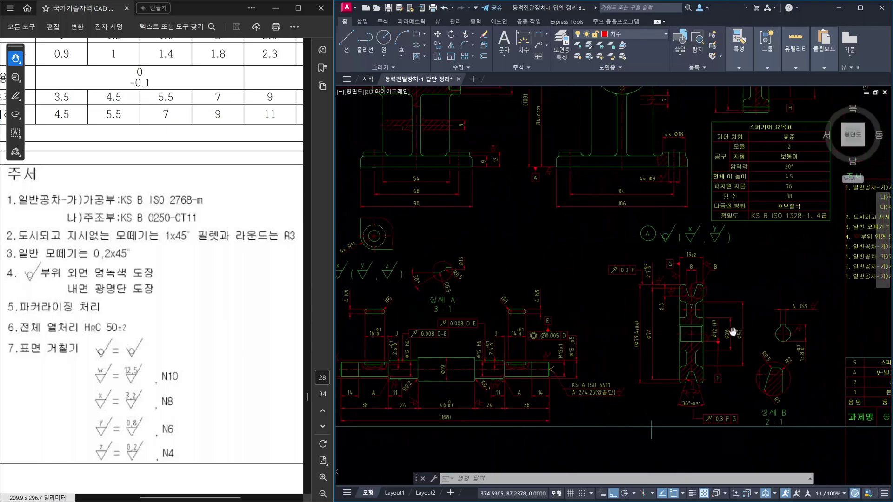
scroll(521, 316, "up", 4)
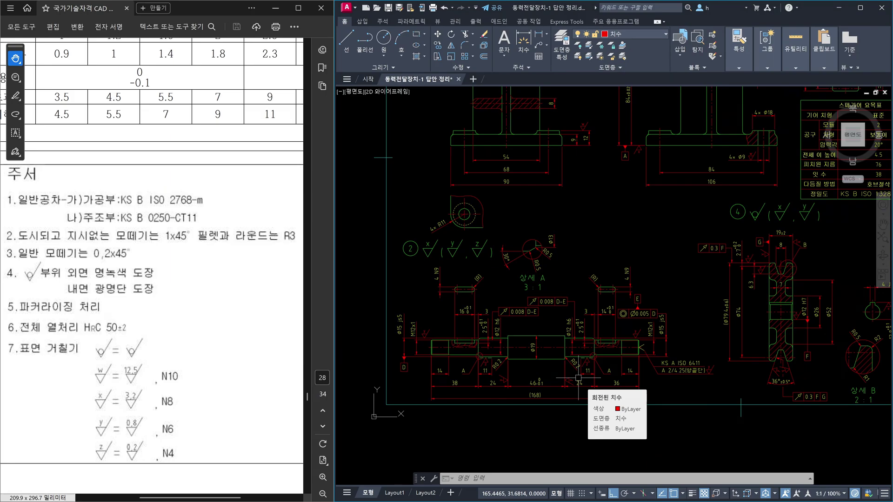
Step: Examine the shaft between its R0.2 shoulders and the body's bearing housing section, relating the Ø12 h6 seats to the bores
scroll(698, 305, "down", 5)
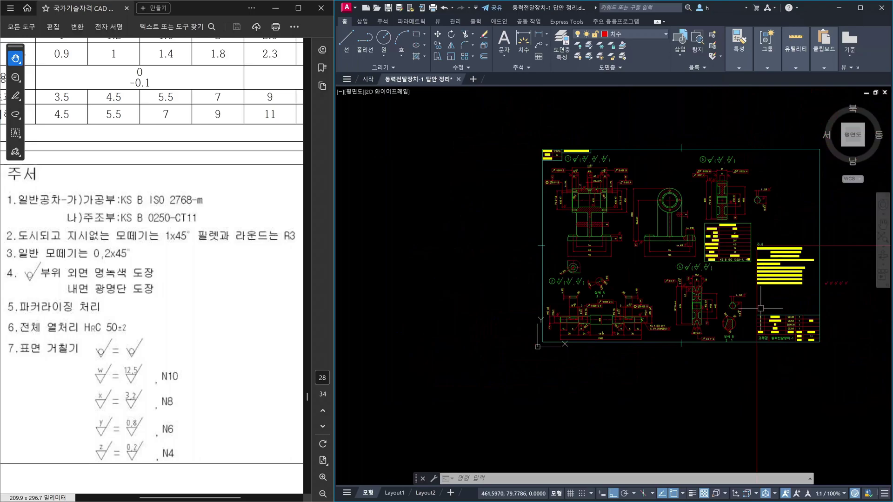
scroll(698, 305, "up", 5)
scroll(537, 318, "down", 3)
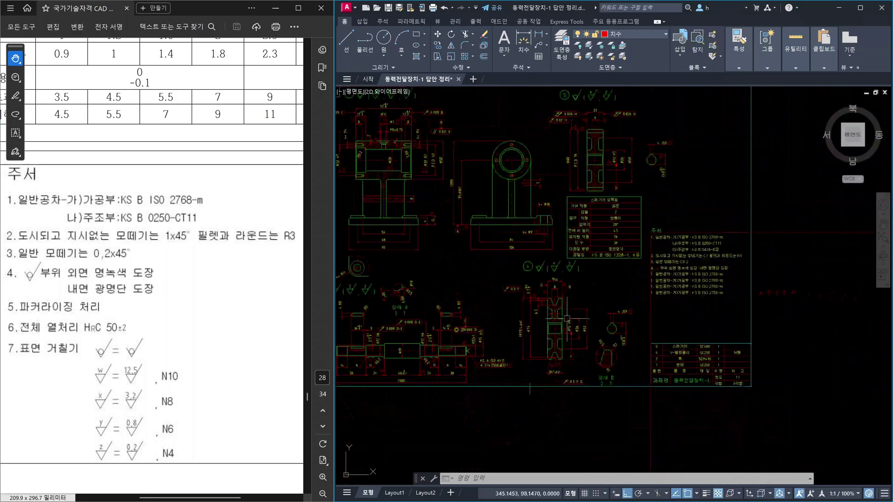
scroll(531, 344, "up", 4)
middle_click_drag(531, 343, 598, 357)
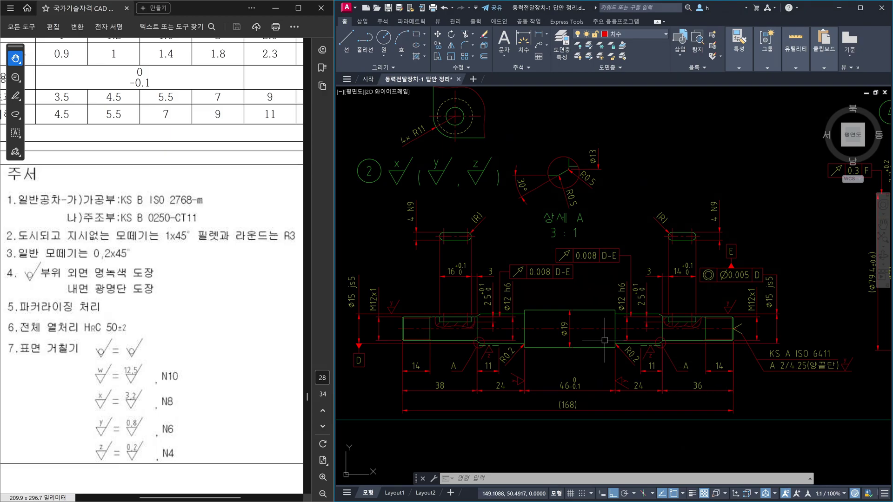
scroll(597, 344, "up", 5)
scroll(679, 328, "down", 2)
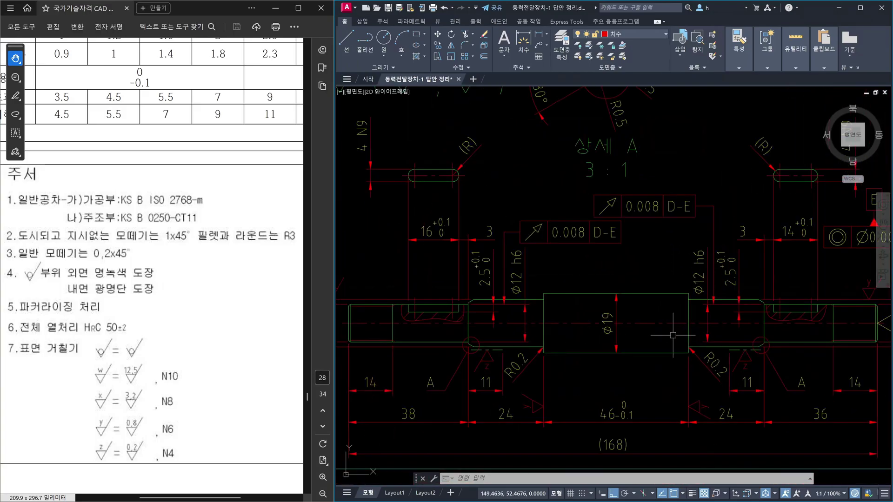
scroll(672, 335, "down", 5)
middle_click_drag(636, 233, 628, 295)
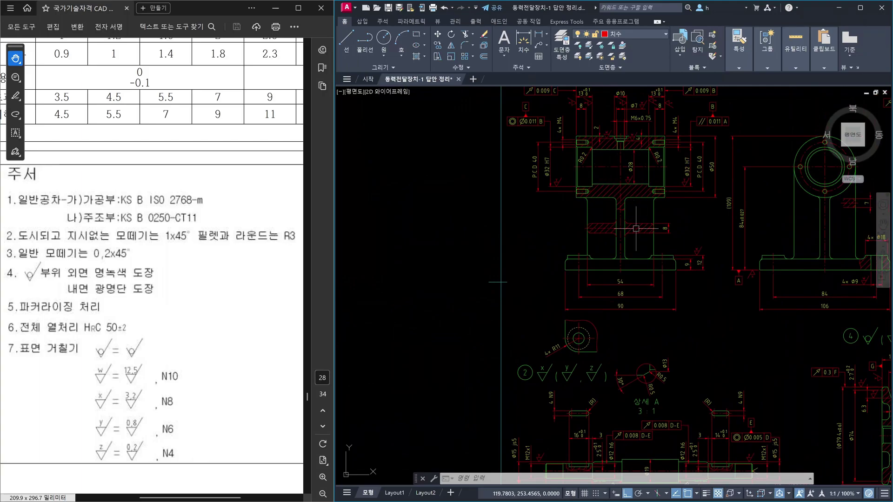
scroll(638, 344, "up", 3)
middle_click_drag(638, 344, 636, 240)
scroll(619, 425, "up", 2)
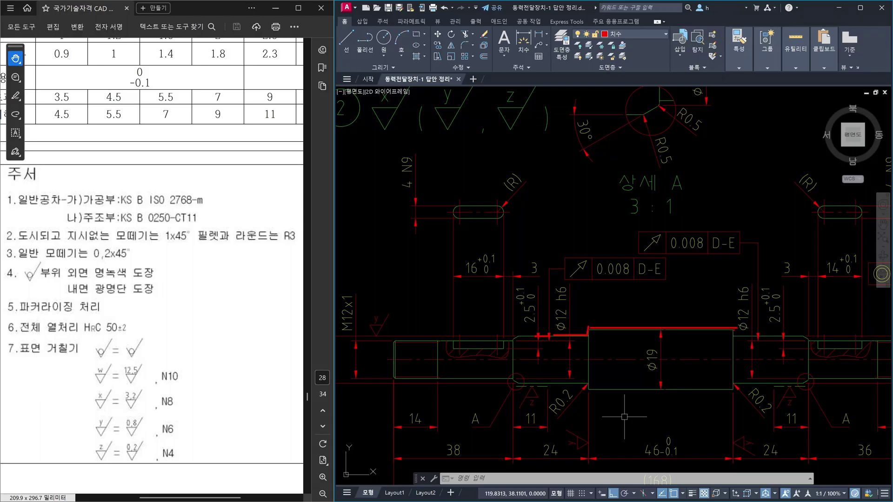
left_click_drag(785, 339, 784, 335, "shift")
left_click_drag(789, 332, 789, 338)
mouse_move(505, 367)
left_mouse_down()
mouse_move(439, 370)
mouse_move(449, 378)
left_mouse_up()
mouse_move(414, 313)
left_mouse_down()
mouse_move(415, 339)
mouse_move(410, 333)
mouse_move(441, 322)
left_mouse_up()
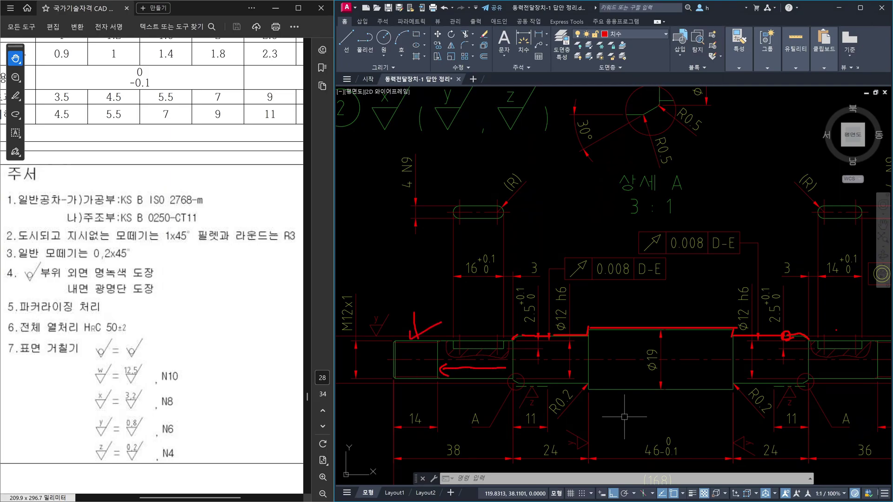
mouse_move(819, 371)
left_mouse_down()
mouse_move(878, 369)
mouse_move(866, 375)
left_mouse_up()
left_click_drag(868, 323, 868, 339)
left_click_drag(868, 339, 875, 331)
mouse_move(622, 306)
left_mouse_down()
mouse_move(607, 321)
mouse_move(624, 318)
left_mouse_up()
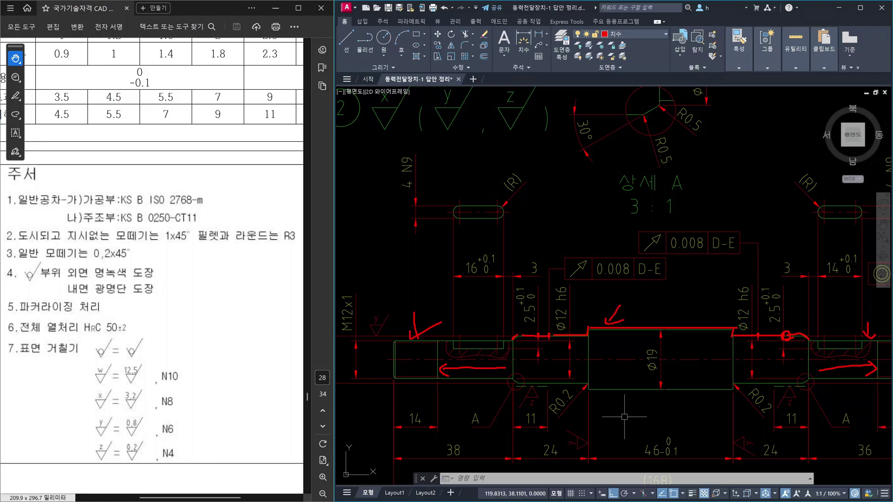
left_click_drag(122, 302, 114, 301)
mouse_move(565, 208)
left_mouse_down()
mouse_move(556, 217)
mouse_move(579, 213)
mouse_move(565, 228)
mouse_move(584, 232)
mouse_move(582, 259)
left_mouse_up()
left_click_drag(607, 216, 594, 235)
left_click_drag(601, 229, 614, 234)
mouse_move(615, 228)
left_mouse_down()
mouse_move(624, 237)
mouse_move(612, 255)
left_mouse_up()
left_click_drag(677, 214, 686, 228)
mouse_move(680, 234)
left_mouse_down()
mouse_move(678, 249)
mouse_move(705, 258)
left_mouse_up()
left_click_drag(722, 230, 710, 246)
left_click_drag(719, 235, 738, 244)
left_click_drag(745, 223, 745, 246)
left_click_drag(725, 254, 730, 274)
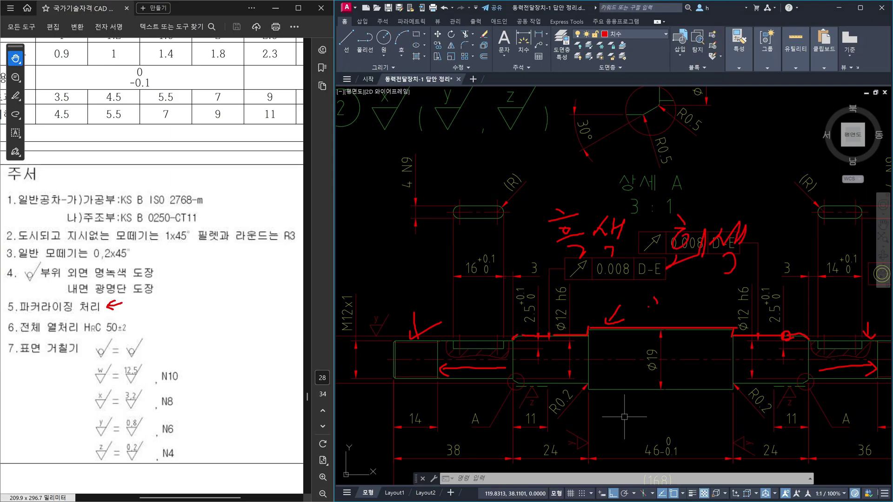
left_click_drag(649, 307, 663, 306)
mouse_move(660, 309)
left_mouse_down()
mouse_move(667, 341)
mouse_move(674, 321)
mouse_move(698, 318)
mouse_move(709, 301)
mouse_move(707, 326)
mouse_move(733, 297)
mouse_move(744, 308)
left_mouse_up()
left_click_drag(724, 310, 733, 317)
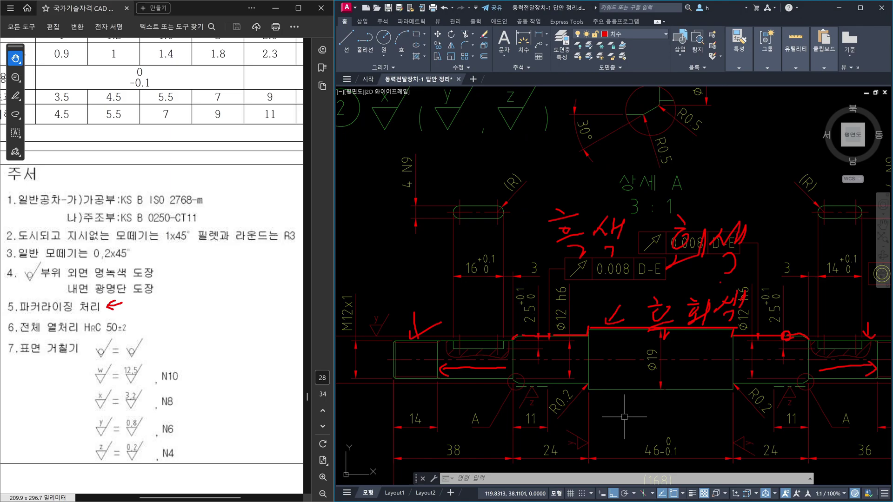
mouse_move(743, 277)
left_mouse_down()
mouse_move(767, 257)
mouse_move(752, 277)
left_mouse_up()
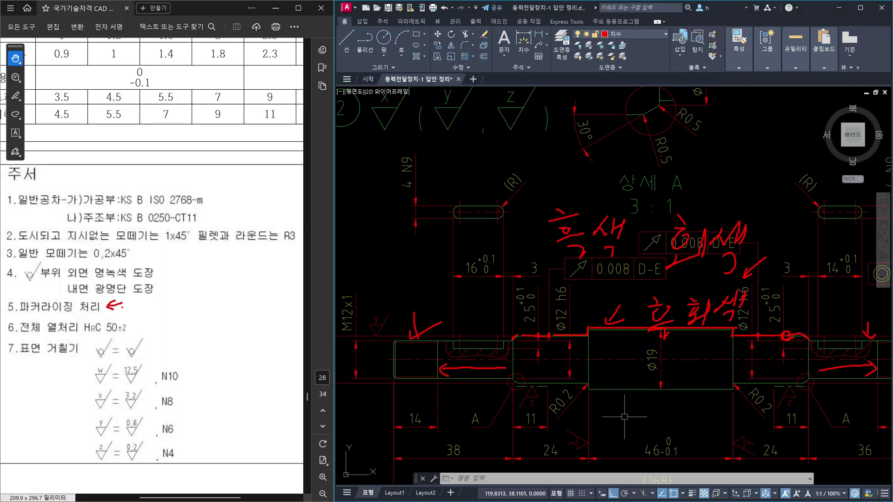
mouse_move(122, 306)
left_mouse_down()
mouse_move(134, 308)
mouse_move(139, 287)
mouse_move(132, 318)
left_mouse_up()
left_click_drag(8, 316, 133, 317)
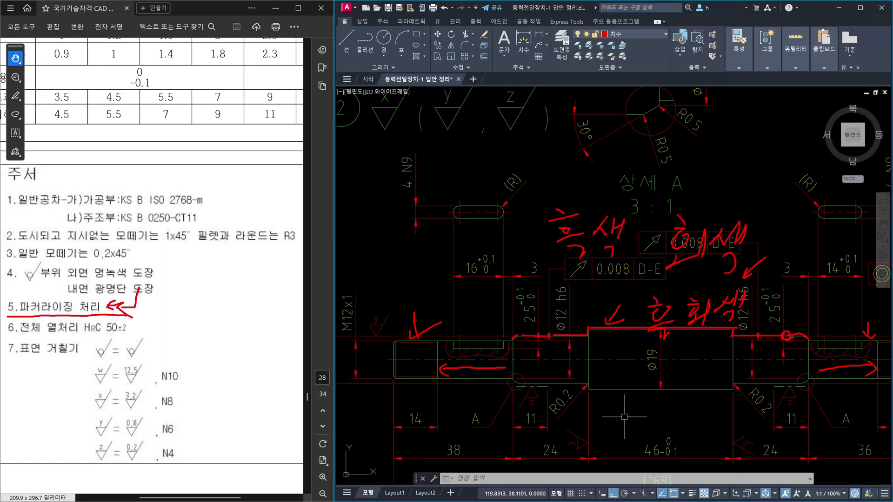
key("Escape")
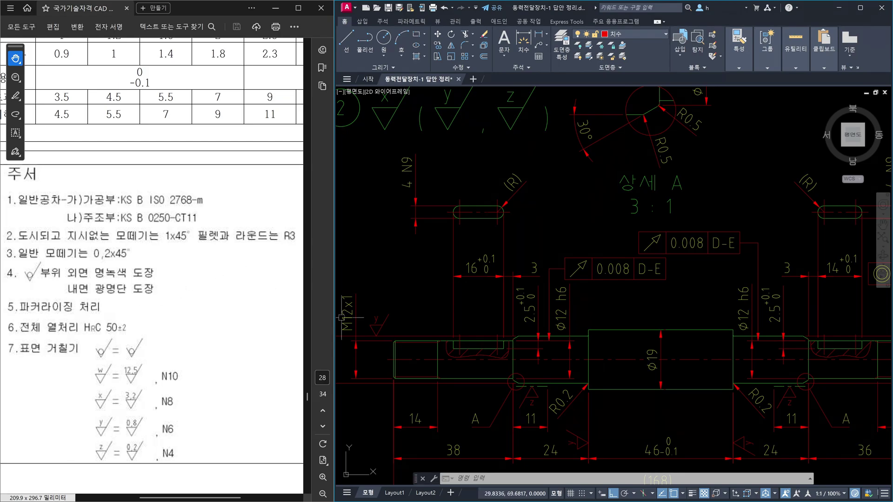
Step: Compare the general notes block with the V-belt pulley and shaft views on the sheet
scroll(682, 354, "down", 4)
middle_click_drag(766, 365, 375, 377)
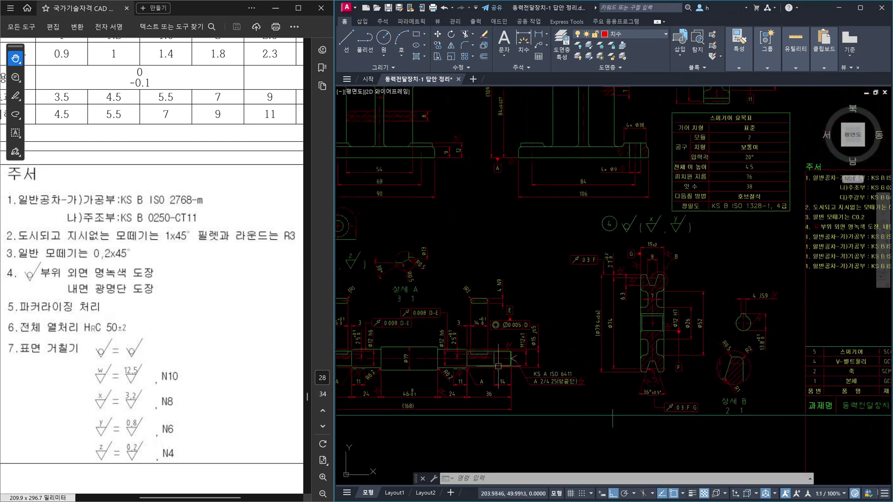
middle_click_drag(647, 363, 569, 369)
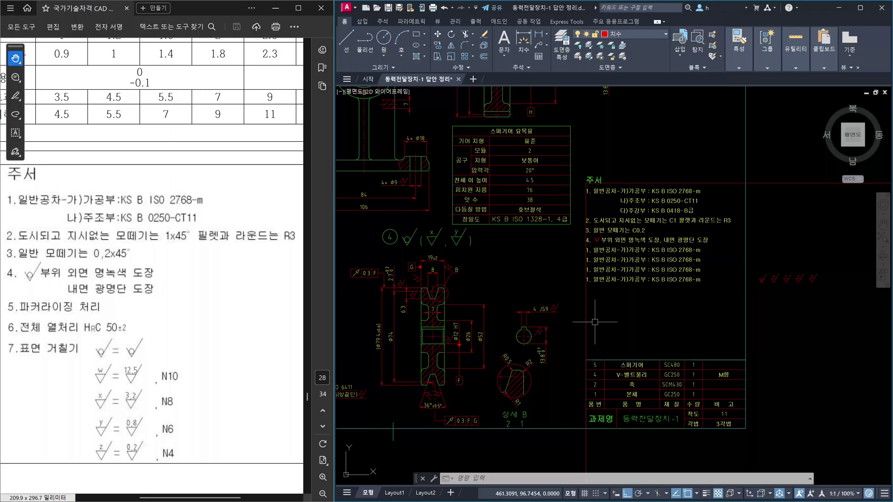
middle_click_drag(594, 322, 616, 331)
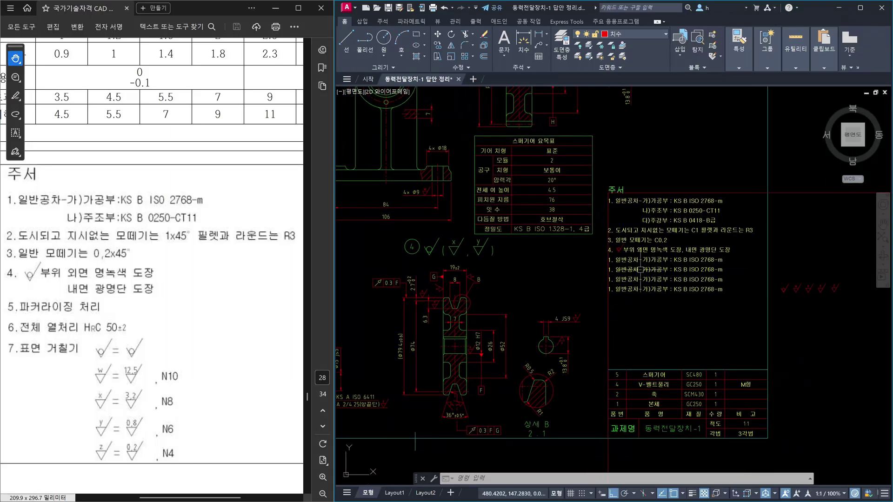
mouse_move(599, 279)
middle_mouse_down()
mouse_move(676, 297)
mouse_move(837, 266)
middle_mouse_up()
middle_click_drag(446, 383, 498, 379)
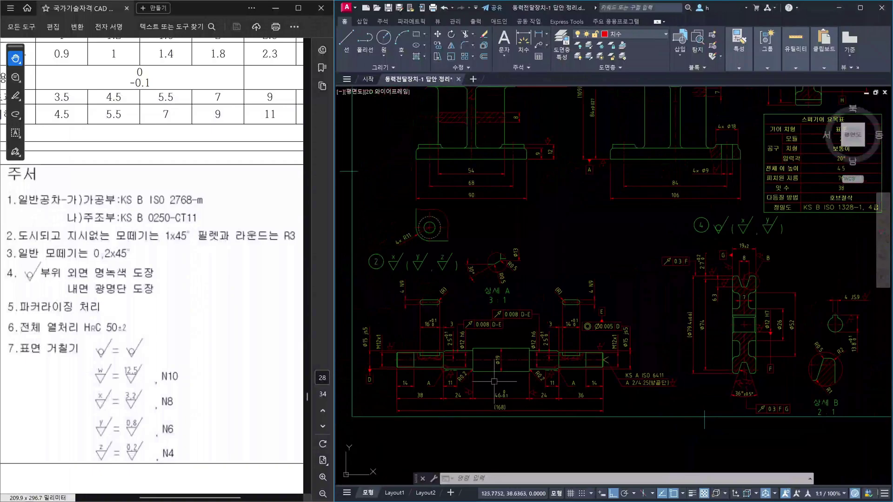
scroll(507, 363, "down", 3)
Step: Replace the copied placeholder text in the line directly below note 4 with the note number "5. "
scroll(586, 332, "up", 4)
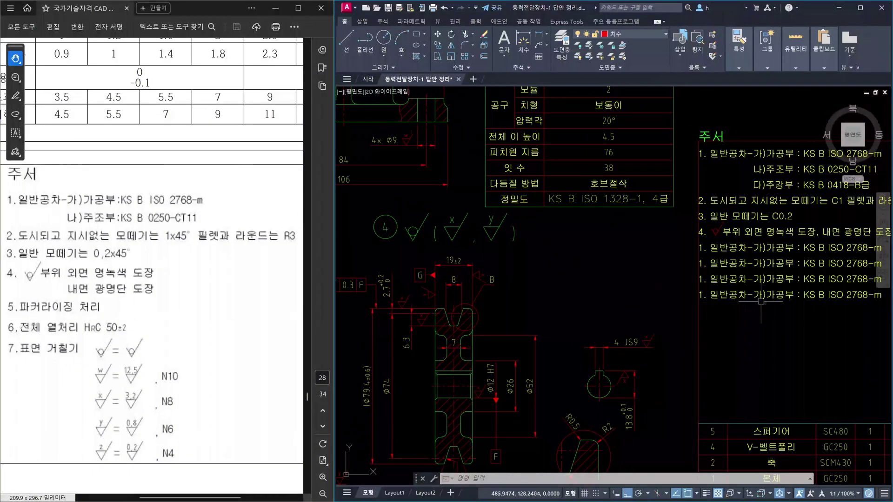
scroll(797, 299, "up", 1)
scroll(618, 268, "up", 1)
left_click(619, 267)
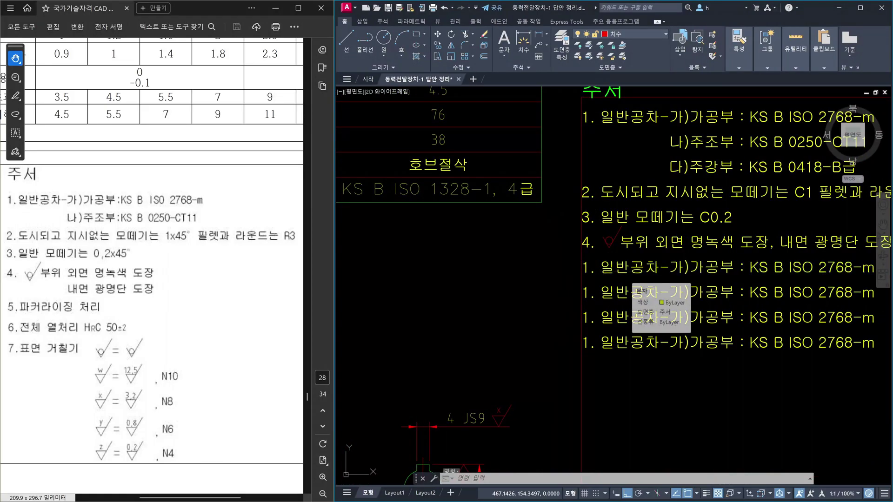
double_click(622, 270)
type("5. ")
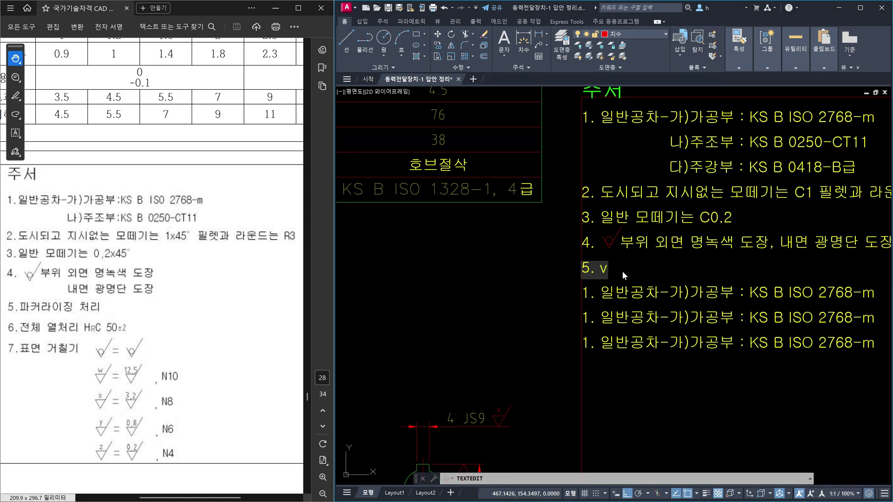
type("vkzjfkdlwld")
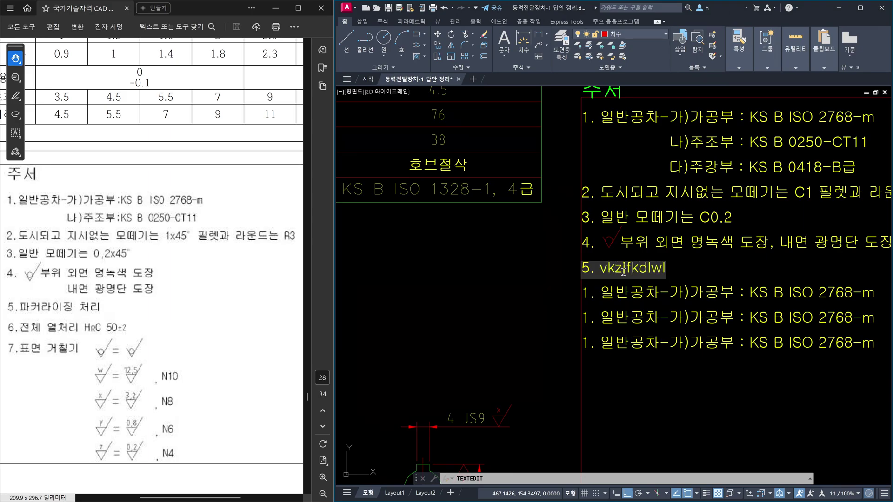
key("BackSpace")
key("BackSpace")
key("BackSpace")
key("BackSpace")
key("BackSpace")
key("BackSpace")
key("BackSpace")
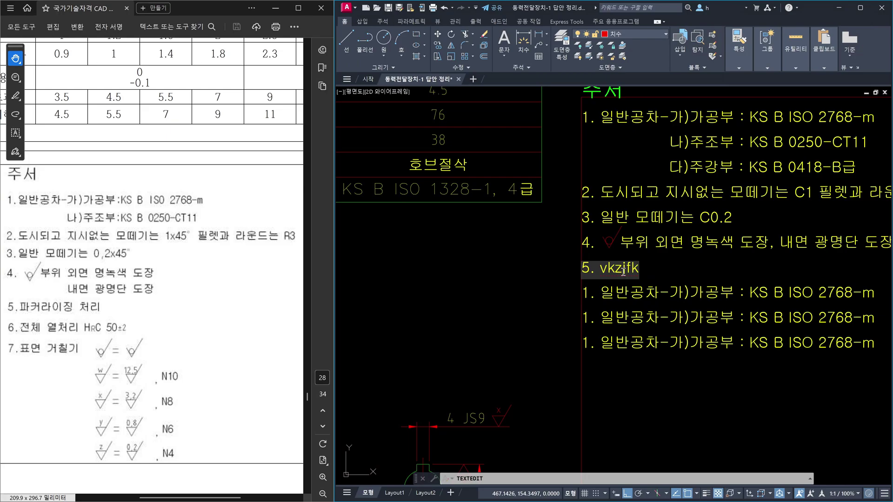
key("BackSpace")
key("BackSpace")
key("BackSpace")
key("BackSpace")
Step: Complete note 5 with the text "파커라이징 처리" after its number and finish editing the line
type("파커라")
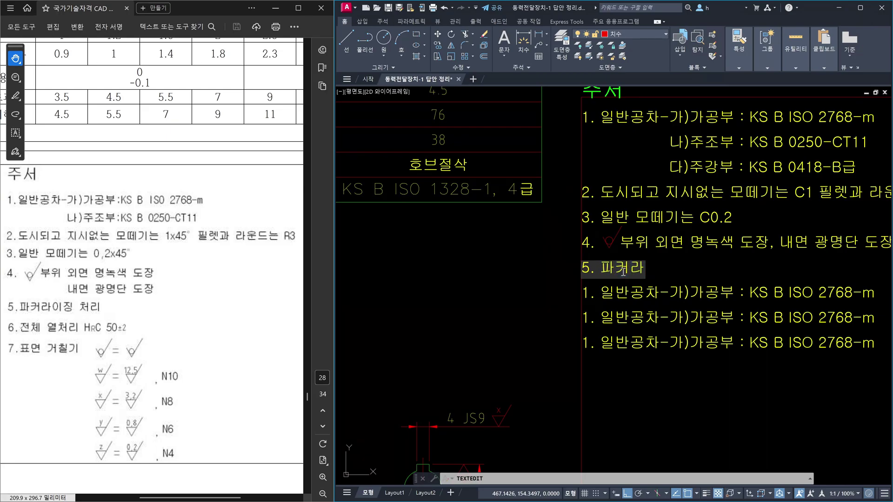
type("잉징")
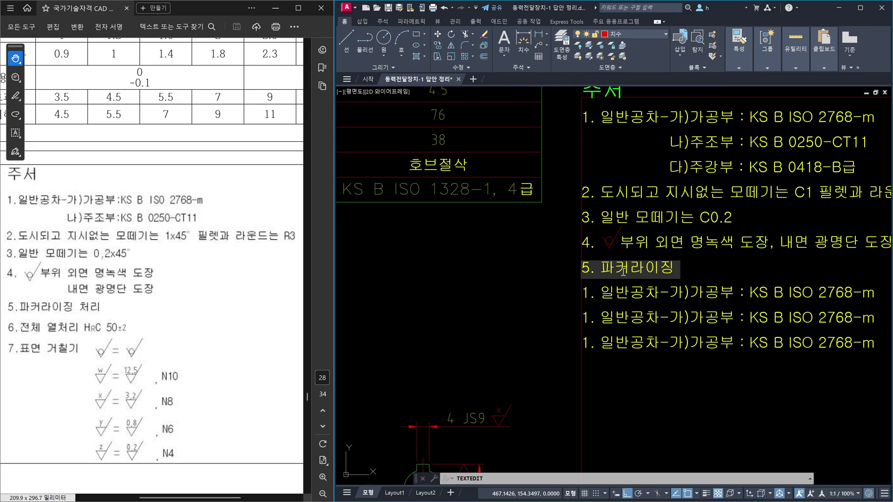
type(" 처리")
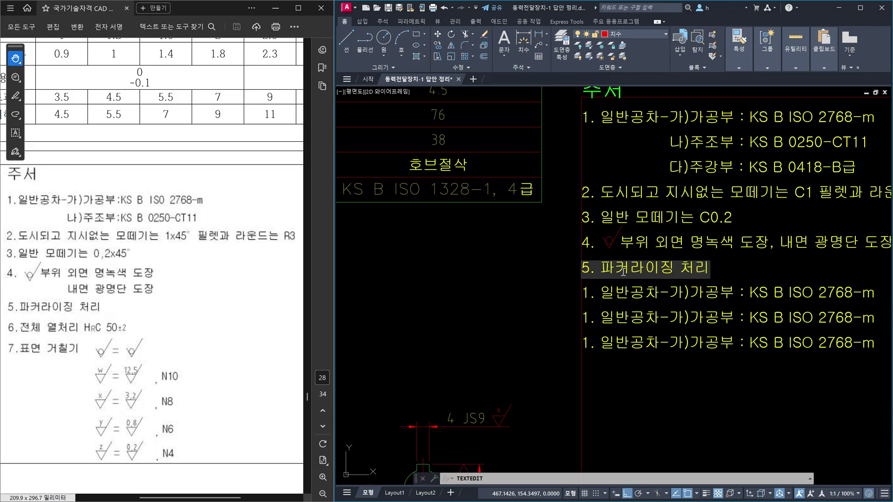
key("Return")
key("Escape")
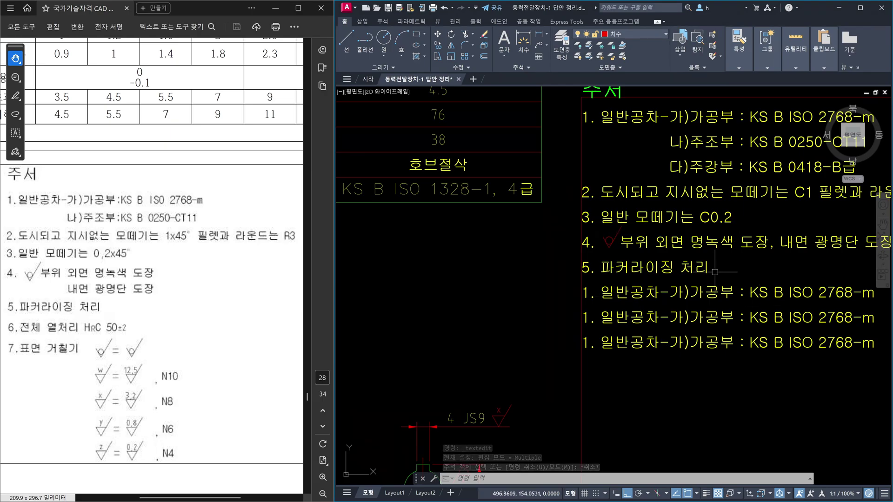
Step: Compare the general notes with the part views across the sheet, from the V-belt pulley and shaft to the body and spur gear
scroll(724, 280, "down", 2)
middle_click_drag(724, 279, 673, 293)
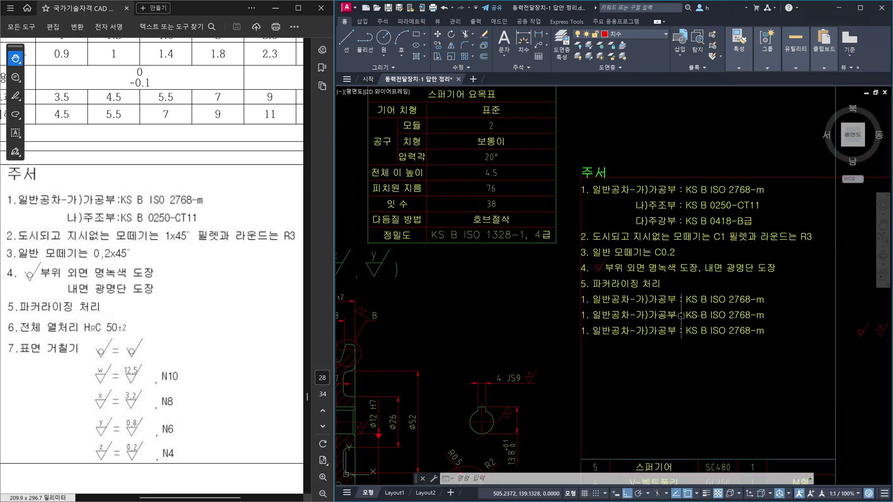
mouse_move(646, 279)
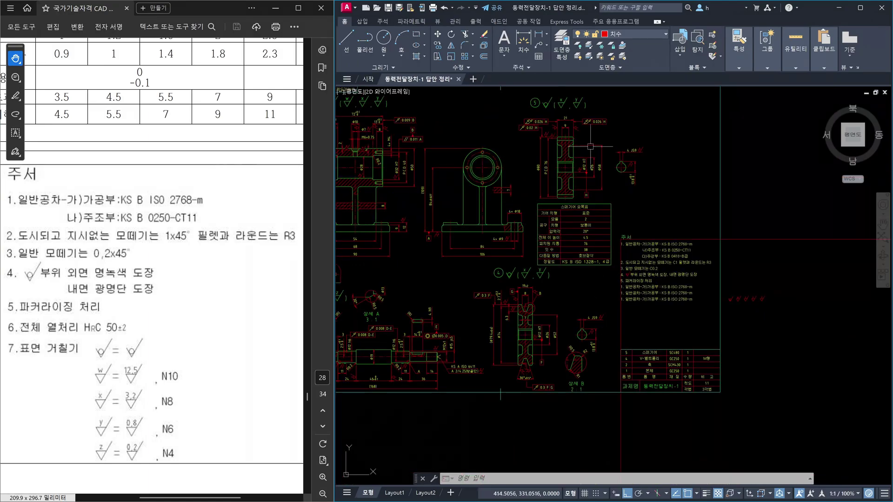
scroll(652, 293, "up", 2)
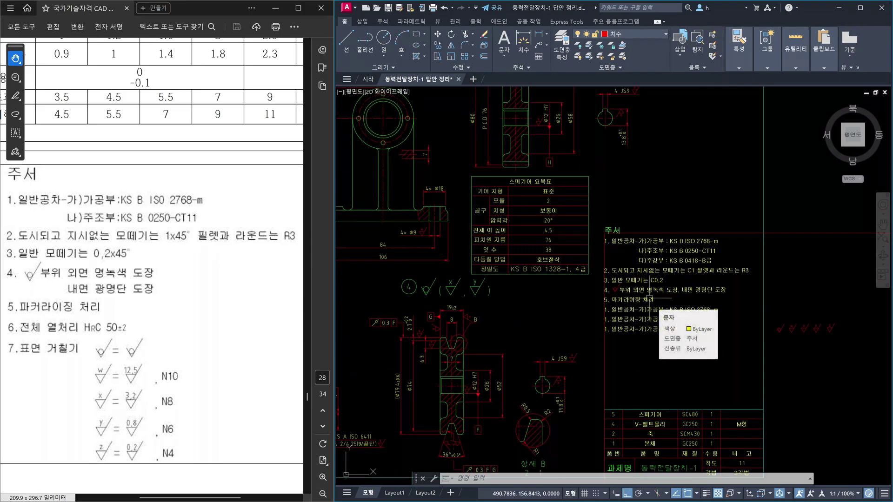
middle_click_drag(556, 309, 713, 294)
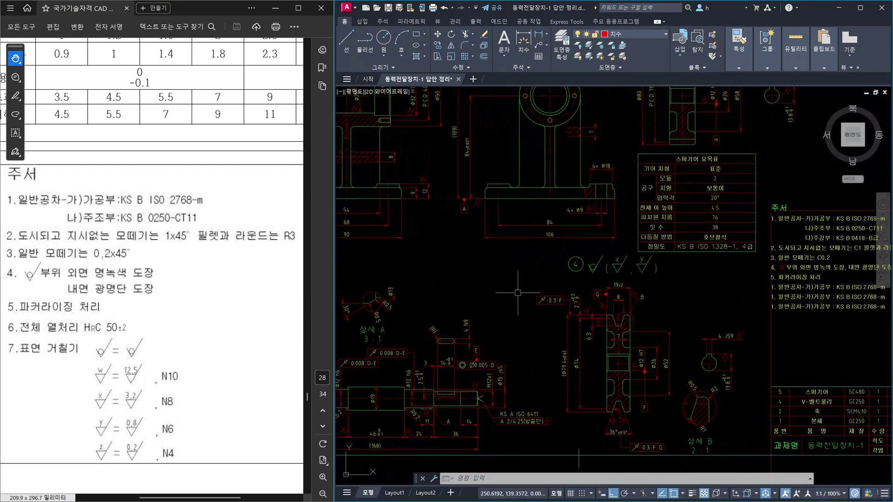
middle_click_drag(528, 172, 571, 261)
middle_click_drag(600, 220, 460, 281)
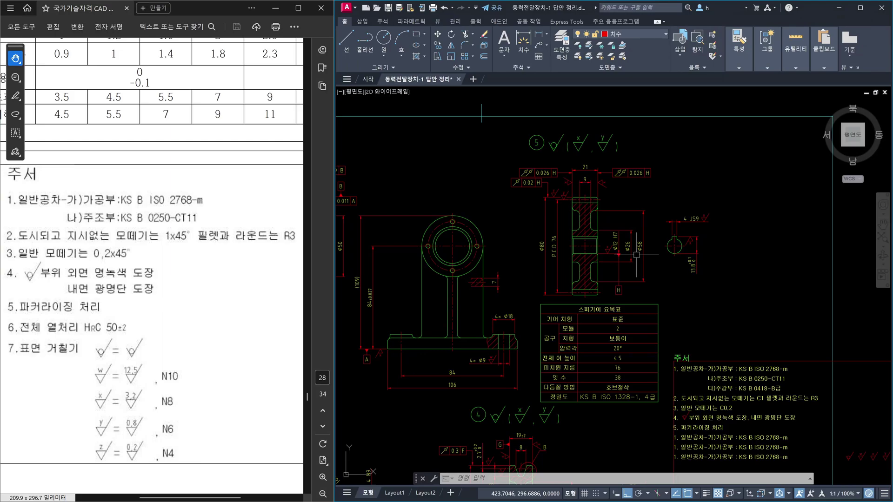
Step: Highlight the circled roughness symbol in note 4 and the matching one in part 4's heading
scroll(733, 419, "up", 4)
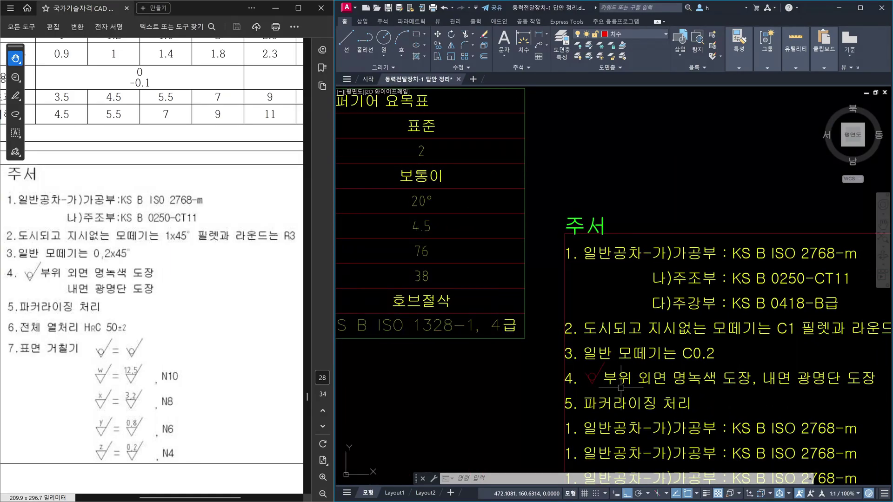
scroll(599, 389, "up", 3)
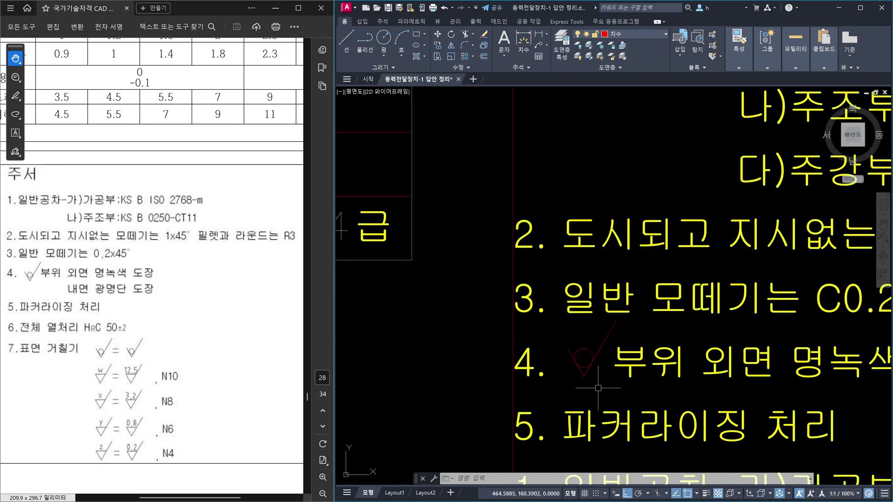
left_click(598, 381)
left_click(571, 347)
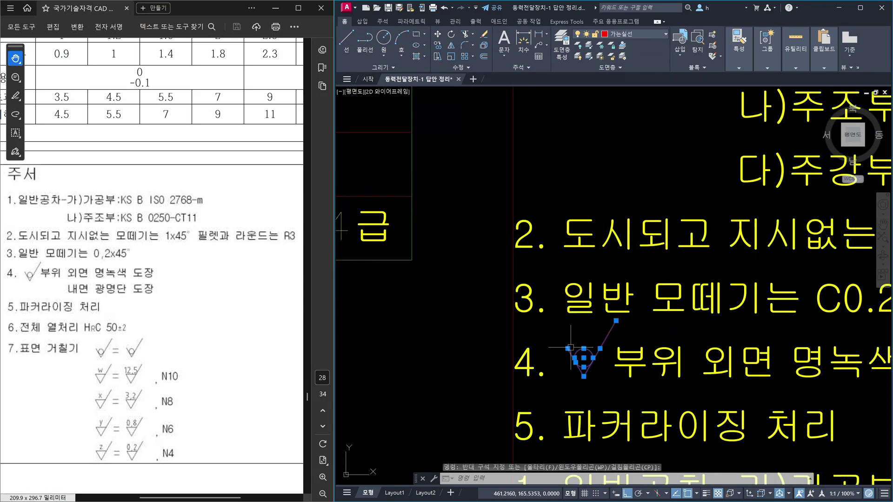
scroll(571, 347, "down", 10)
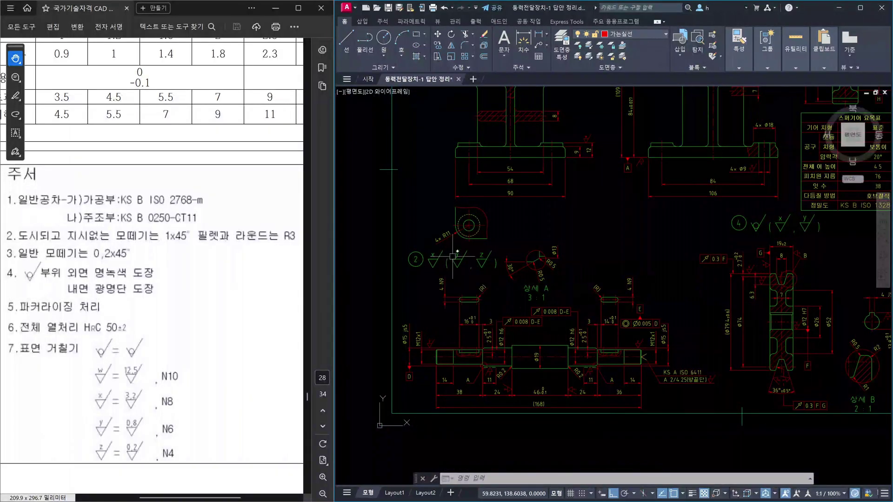
scroll(434, 260, "down", 5)
scroll(585, 260, "up", 4)
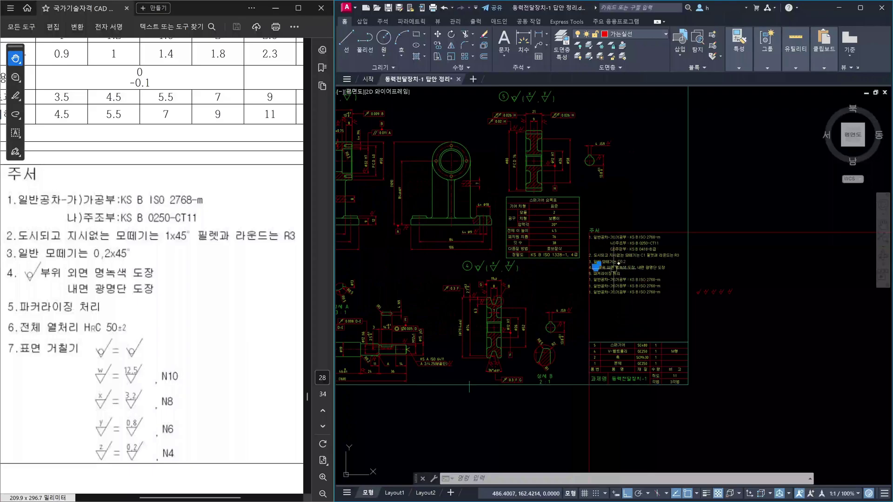
middle_click_drag(399, 318, 635, 258)
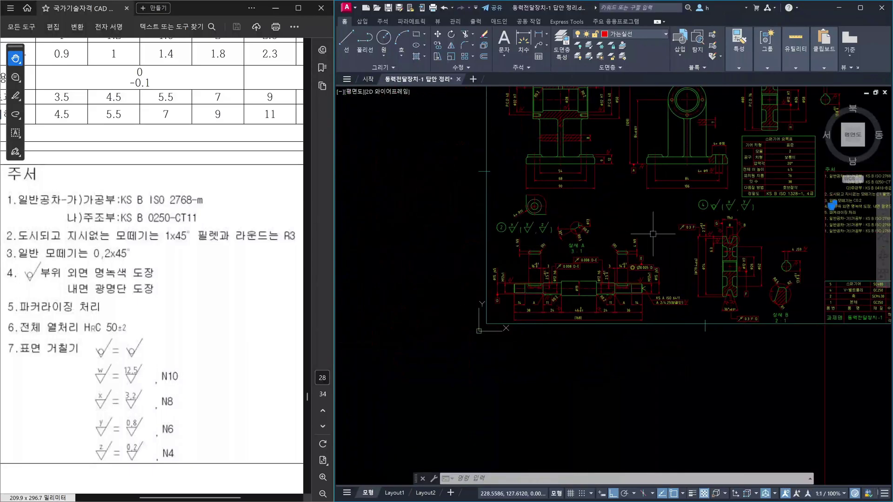
scroll(729, 200, "up", 5)
left_click(667, 215)
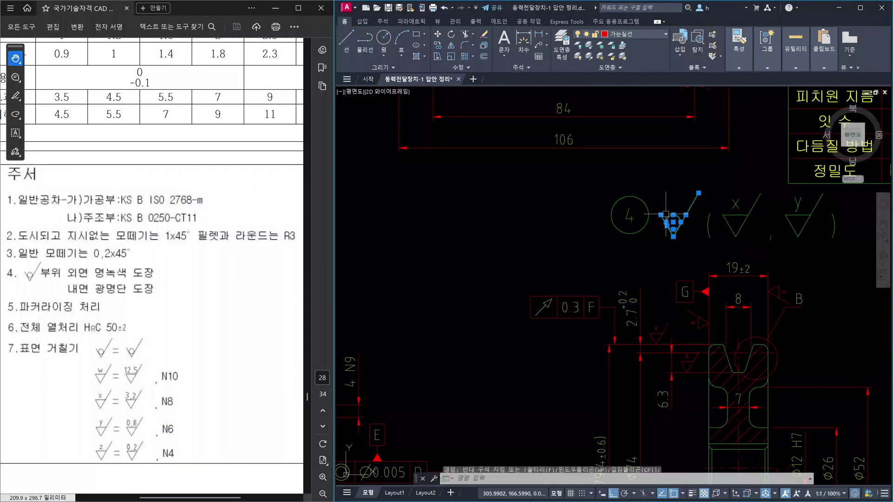
Step: Add the circled roughness symbols in the headings of parts 5 and 1 to the selection
scroll(666, 214, "down", 5)
scroll(684, 243, "up", 6)
left_click(708, 261)
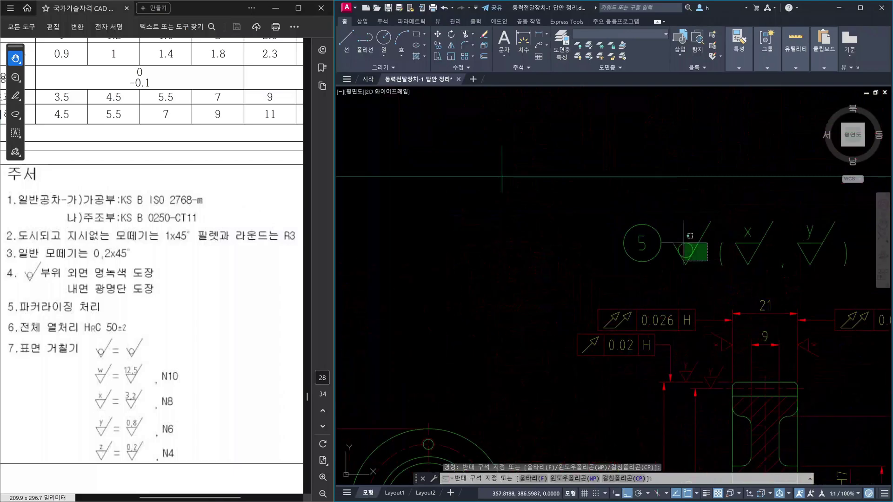
left_click(690, 236)
scroll(628, 265, "down", 2)
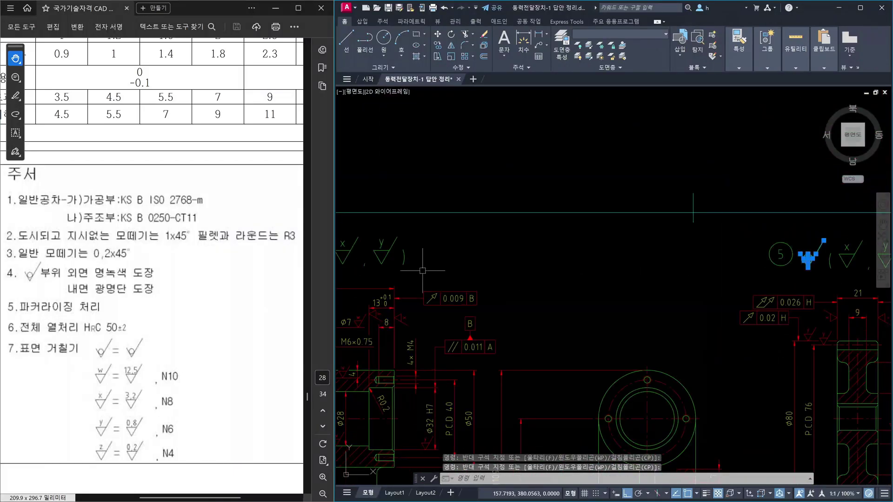
scroll(422, 271, "up", 5)
left_click(530, 291)
left_click(410, 161)
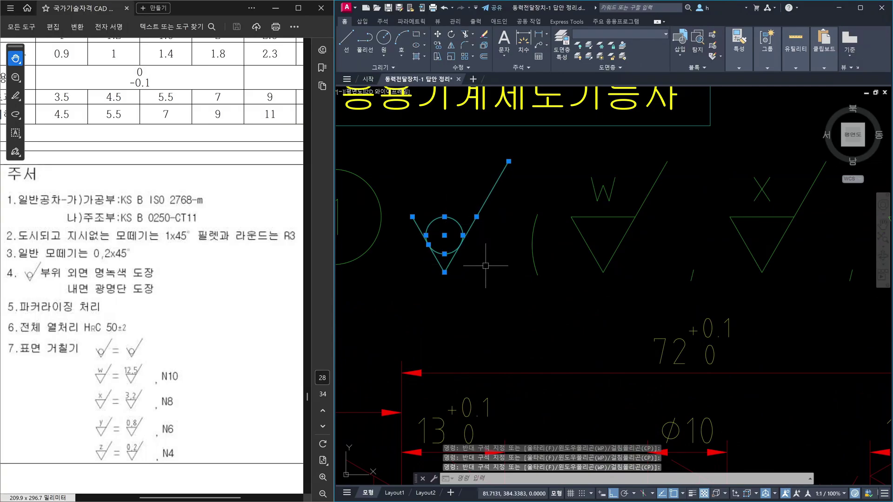
Step: Check part 2's heading against the highlighted circled roughness symbols, return to note 4 and clear the selection
scroll(486, 266, "down", 8)
scroll(634, 378, "up", 5)
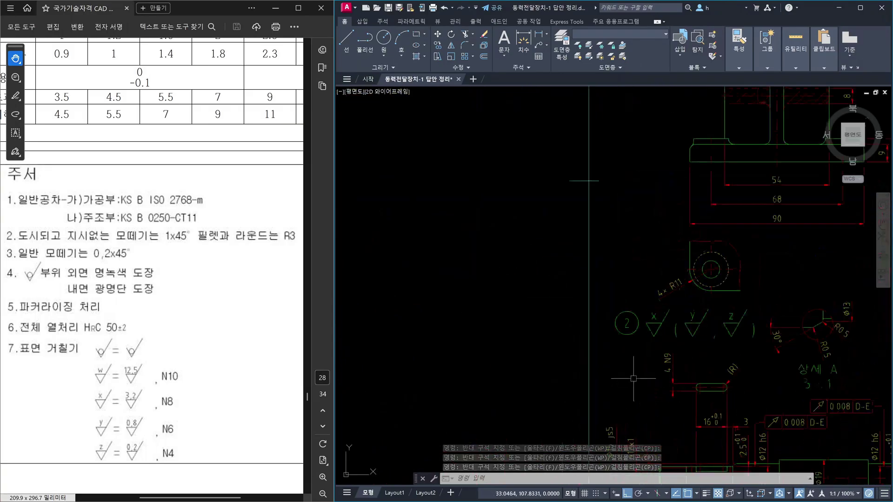
scroll(634, 378, "up", 2)
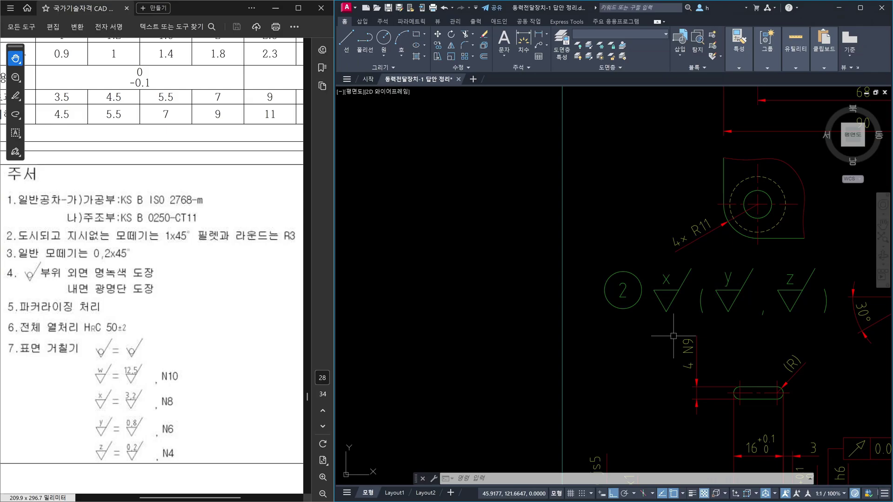
scroll(673, 336, "down", 5)
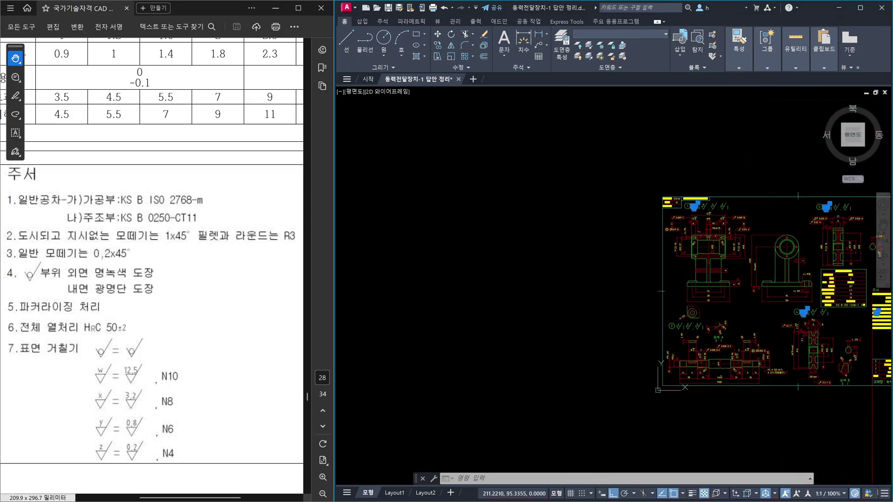
scroll(465, 346, "up", 3)
scroll(596, 314, "up", 4)
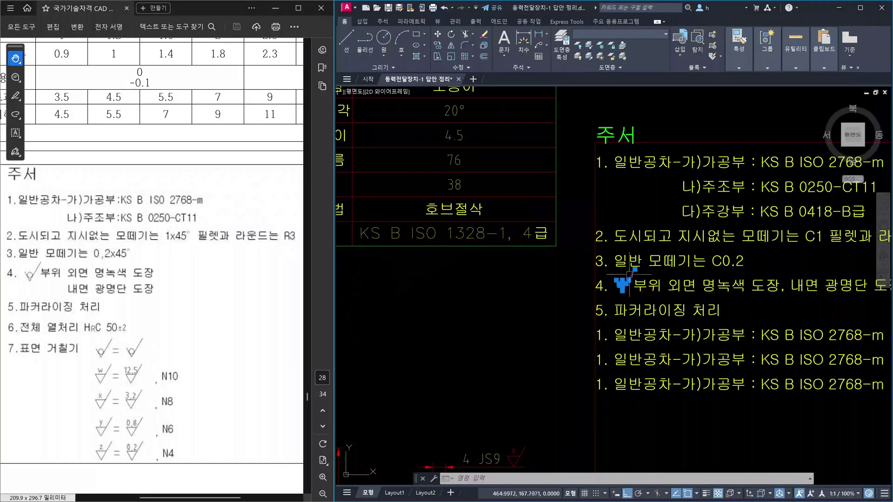
left_click(646, 303)
key("Escape")
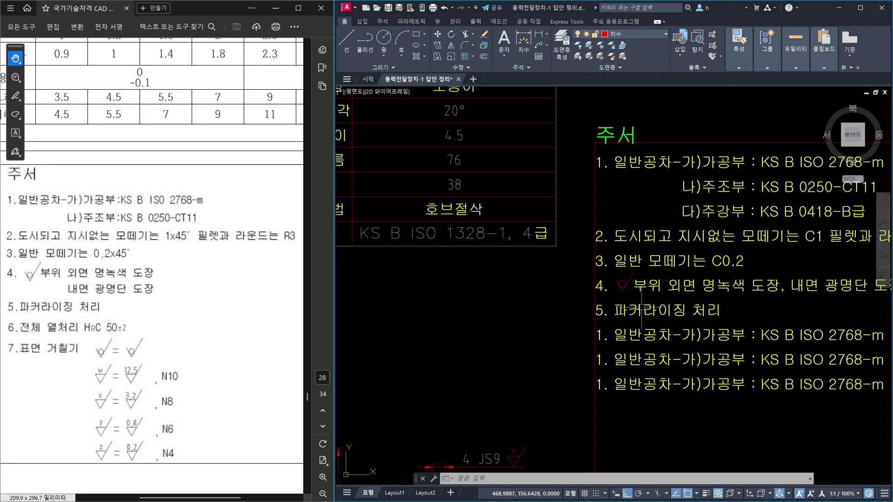
Step: Append "(품번 2)" to the end of note 5 so the parkerizing note refers to the shaft
scroll(642, 307, "down", 3)
scroll(700, 315, "down", 4)
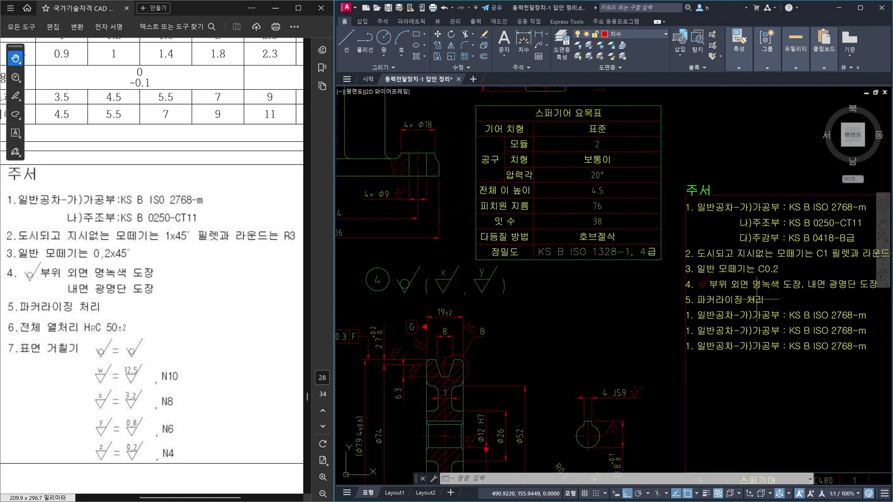
scroll(637, 327, "up", 3)
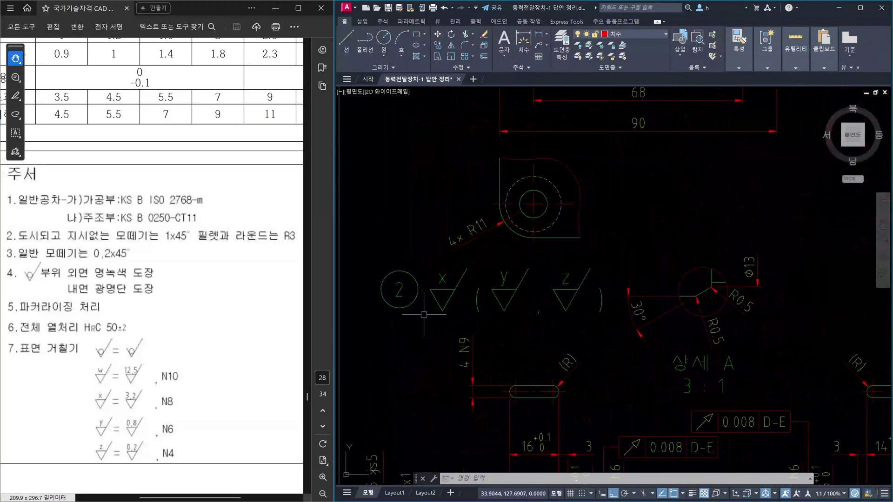
scroll(638, 327, "down", 3)
middle_click_drag(638, 327, 621, 324)
scroll(735, 308, "up", 5)
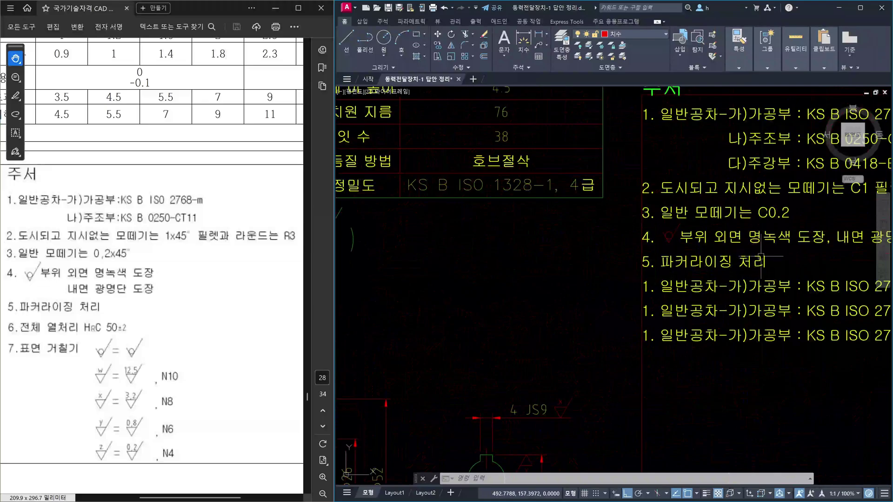
left_click(647, 263)
double_click(759, 263)
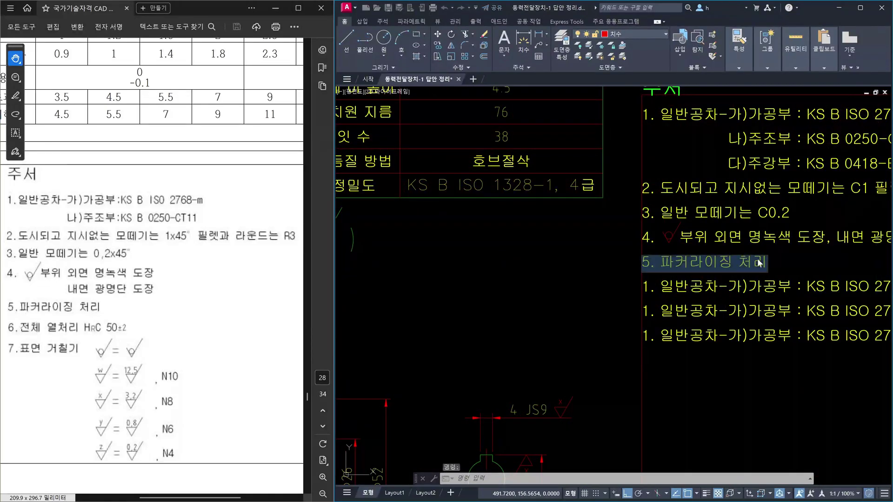
type("(")
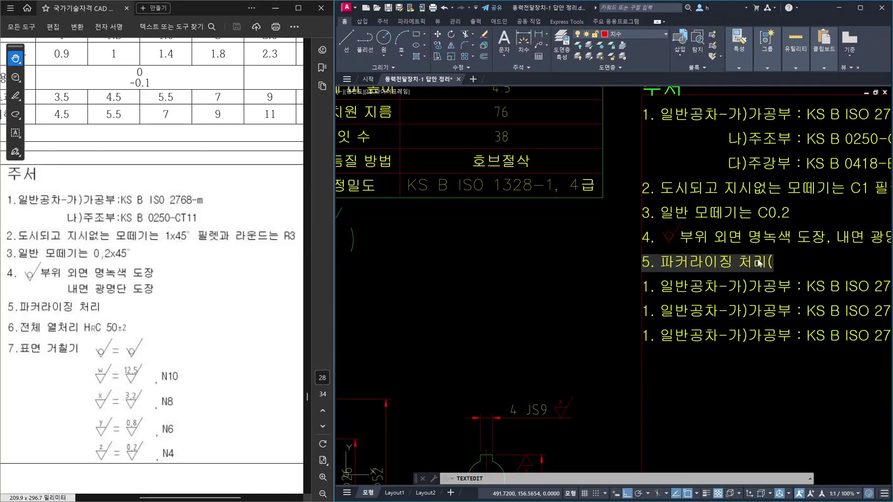
type("품번")
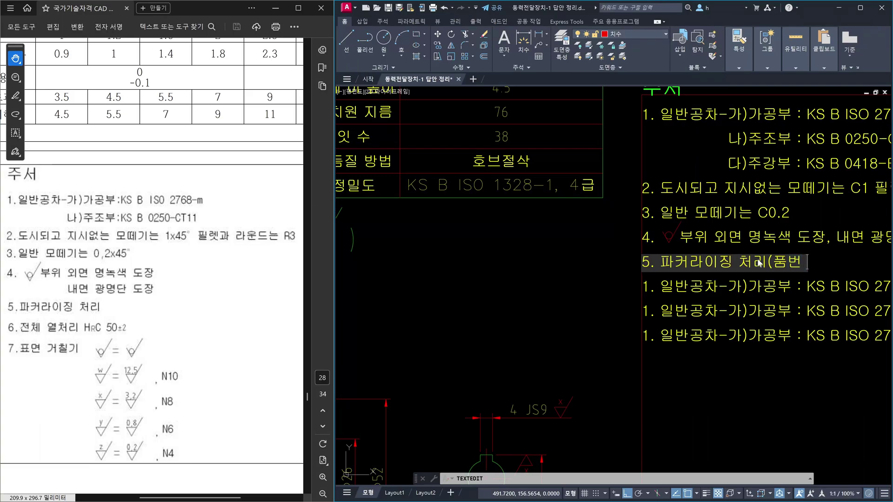
type(" 2)")
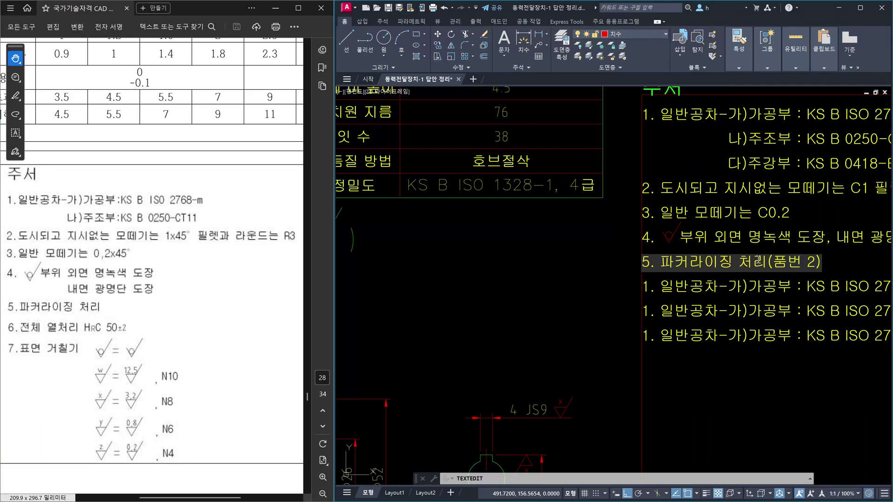
left_click(769, 347)
key("Escape")
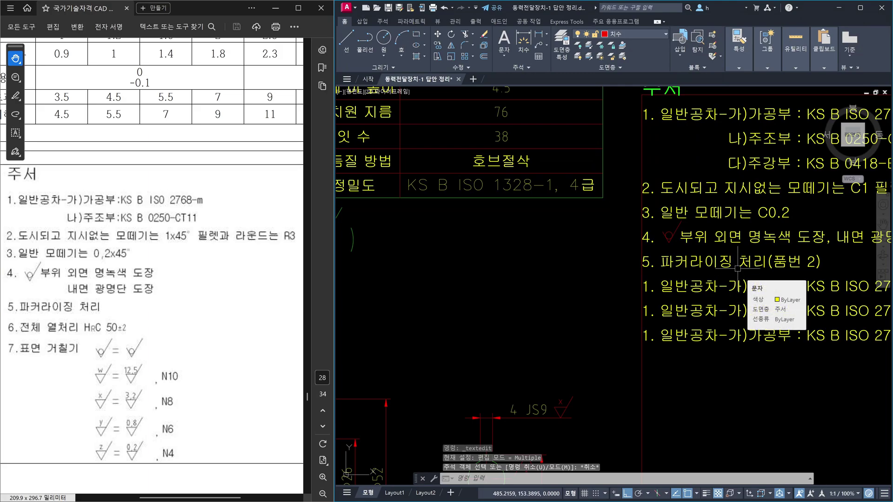
scroll(738, 266, "down", 8)
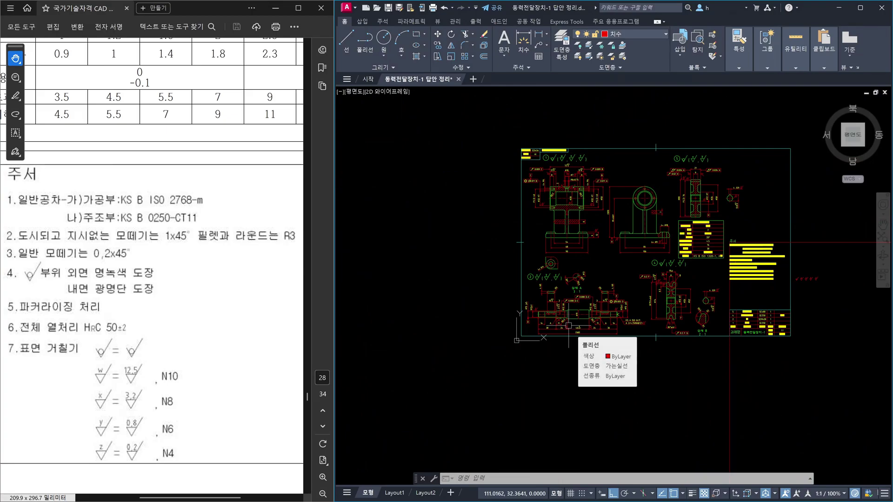
Step: Copy note 5, "5. 파커라이징 처리(품번 2)", from the general notes to the space just above part 2's heading
scroll(723, 247, "up", 5)
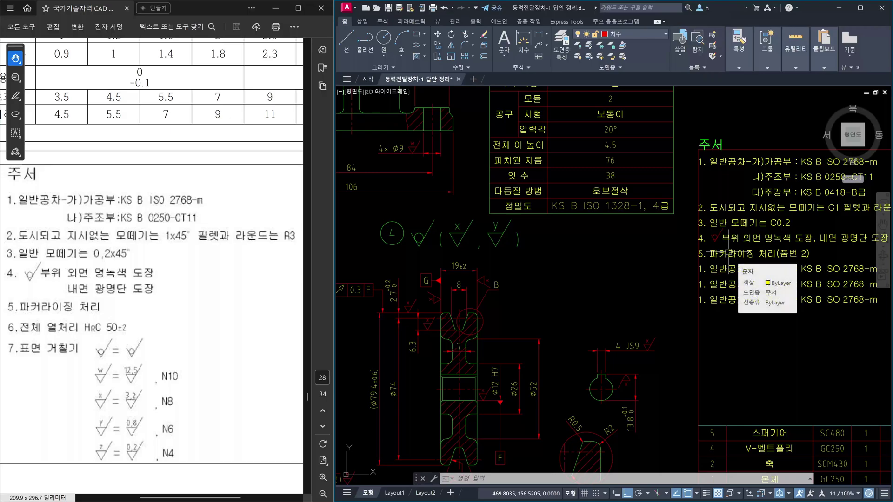
type("ㅎo")
key("Return")
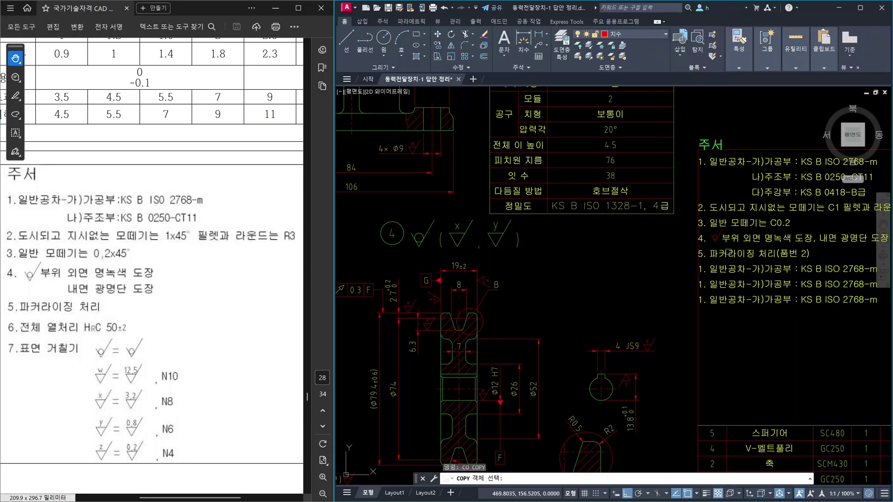
left_click(458, 235)
key("Return")
left_click(391, 234)
scroll(749, 264, "down", 6)
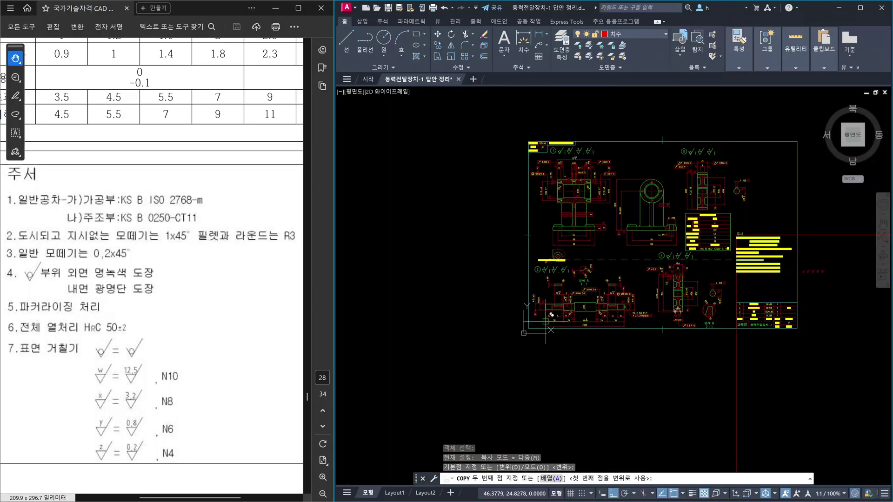
scroll(546, 321, "up", 10)
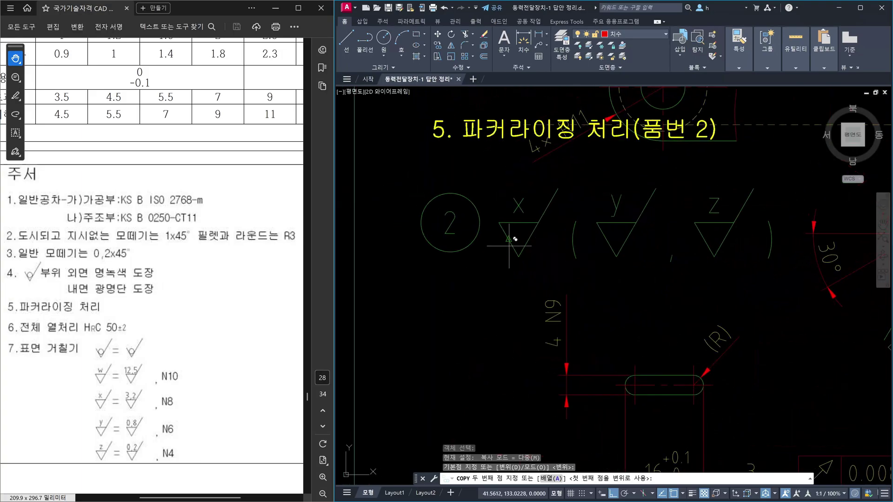
key("Escape")
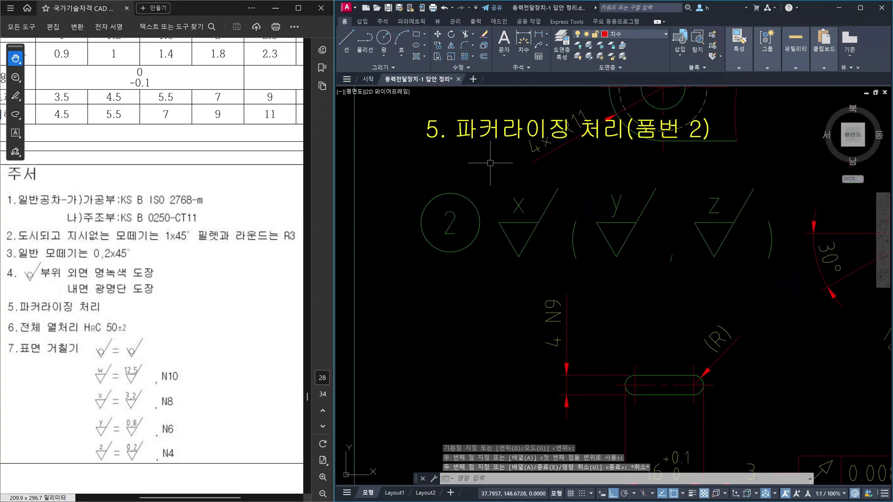
Step: Move the copied parkerizing note straight down to sit directly beneath part 2's heading symbols
type("m")
key("Return")
left_click(446, 129)
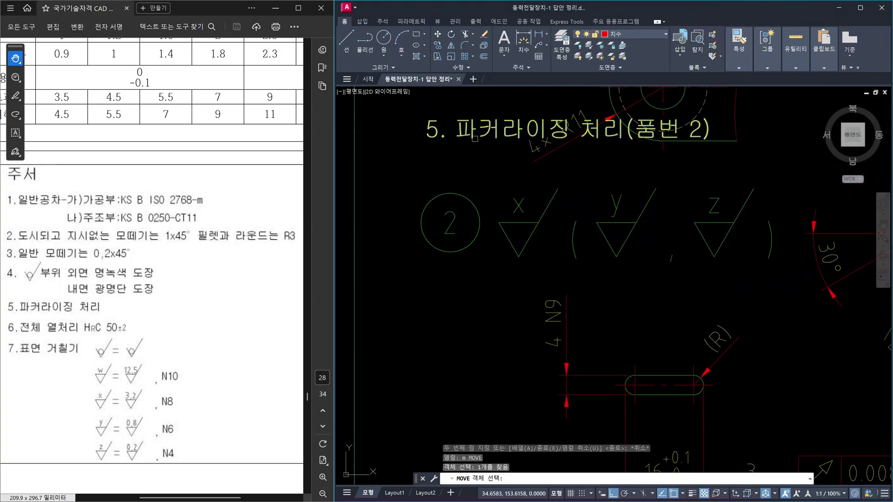
key("Return")
left_click(387, 143)
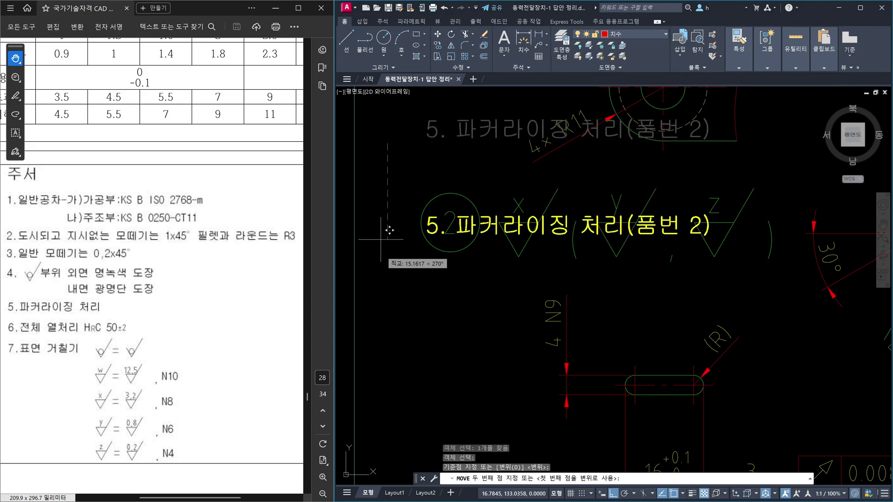
left_click(385, 294)
key("Escape")
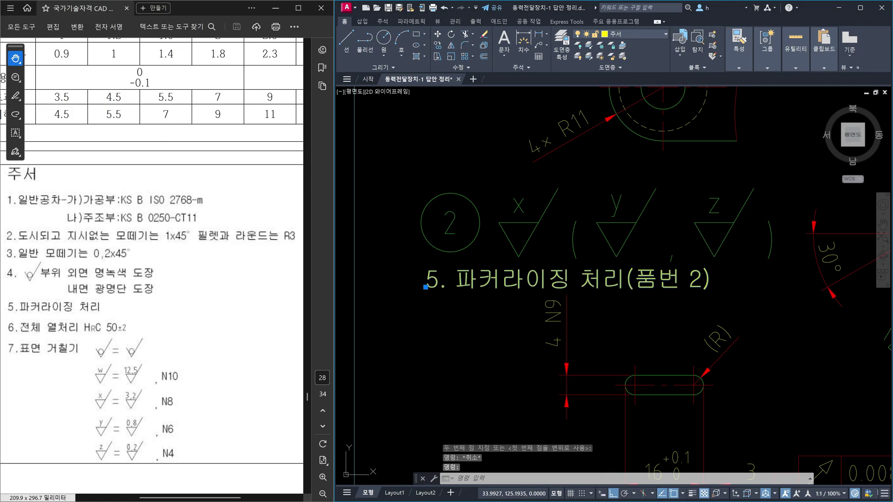
Step: Replace the number "5." with "*" at the start of the parkerizing note under part 2's heading
double_click(454, 290)
left_click(454, 291)
key("BackSpace")
key("BackSpace")
key("BackSpace")
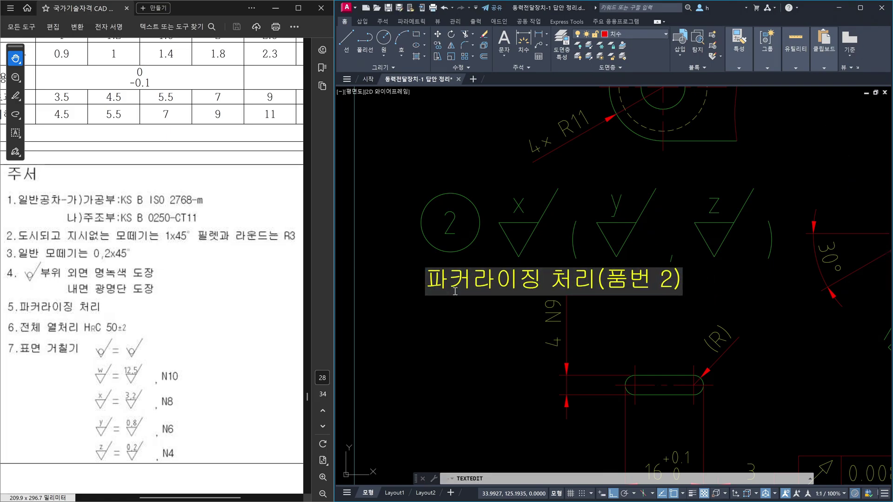
type("*")
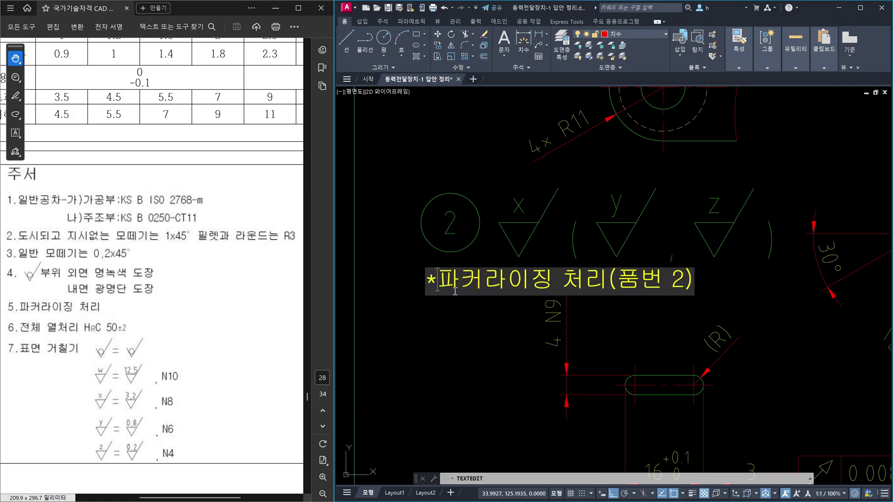
left_click(494, 366)
key("Escape")
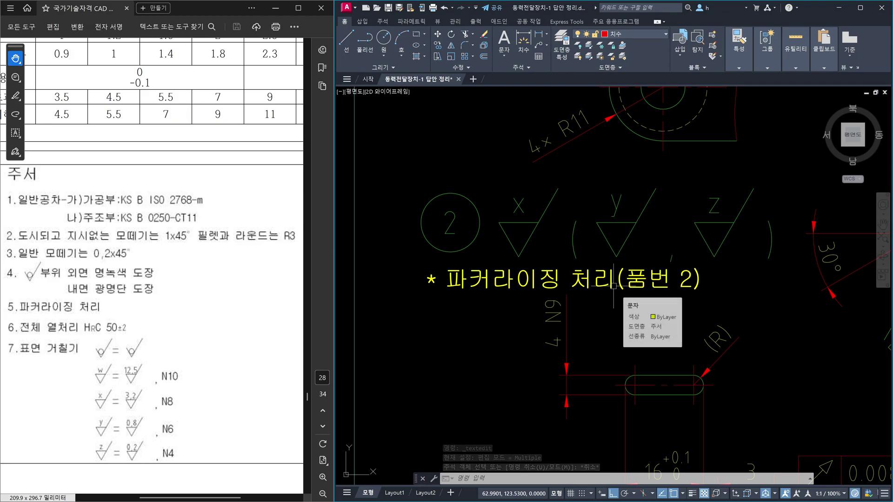
Step: Move part 2's heading symbols together with the parkerizing note straight up about 3.7 mm
type("m")
key("Return")
left_click(780, 282)
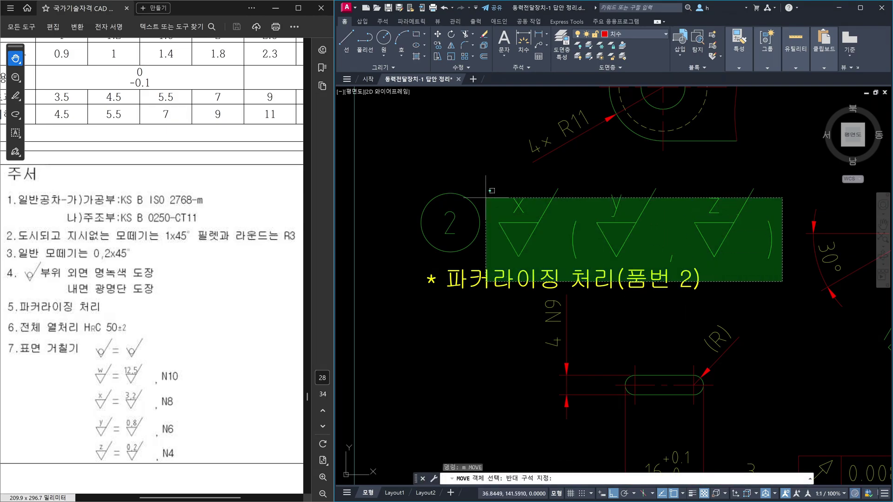
left_click(394, 149)
key("Return")
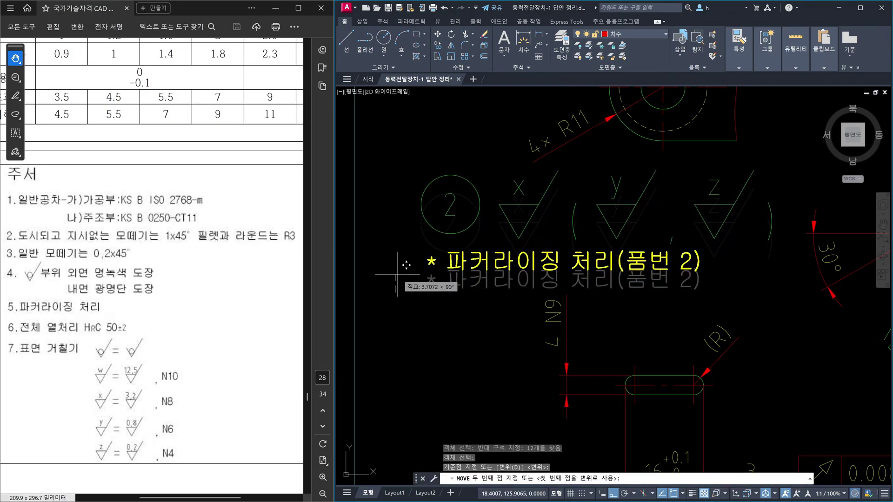
key("Escape")
Step: Remove "(품번 2)" from the note under part 2's heading, leaving "* 파커라이징 처리"
left_click(614, 261)
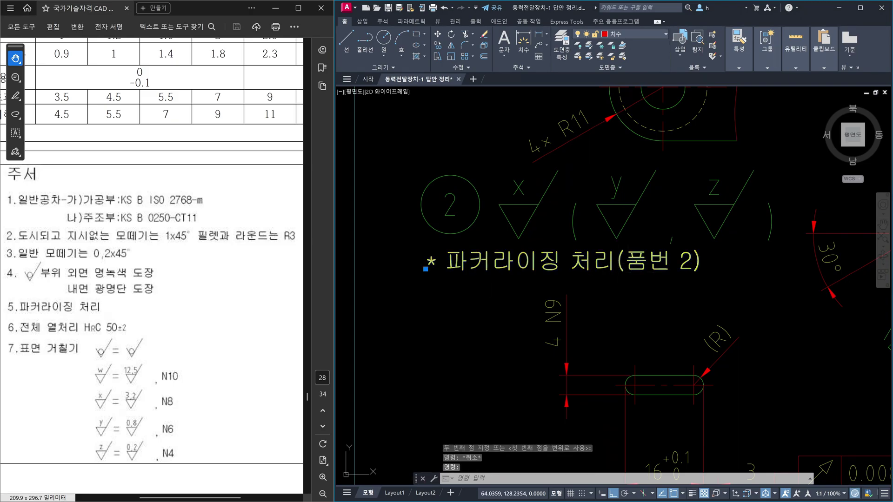
double_click(623, 268)
left_click(626, 270)
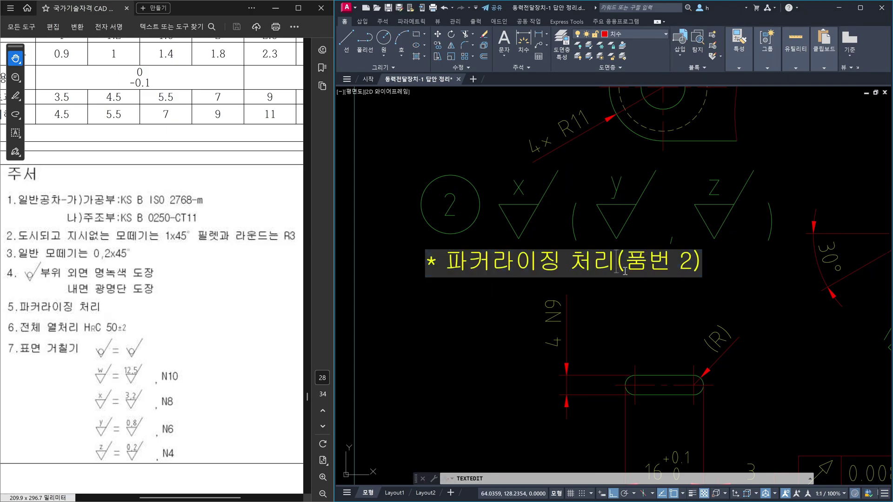
key("BackSpace")
key("Delete")
key("Delete")
key("Delete")
key("Delete")
key("Delete")
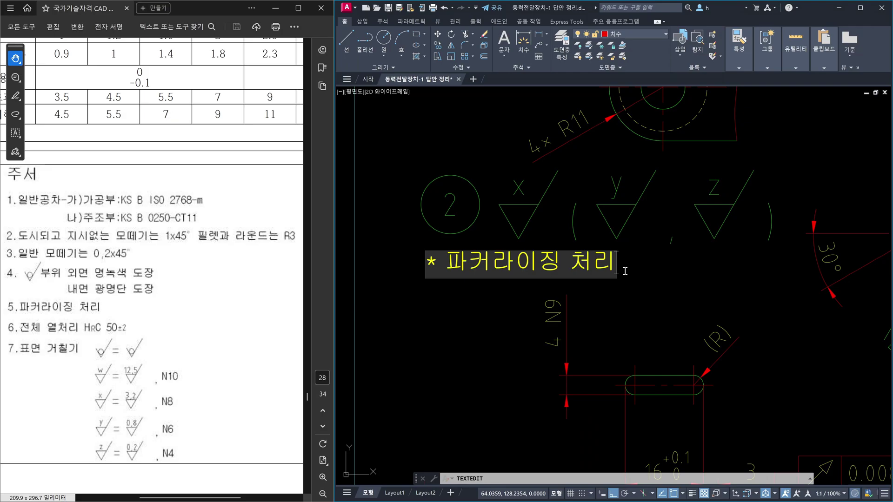
key("Escape")
key("Escape")
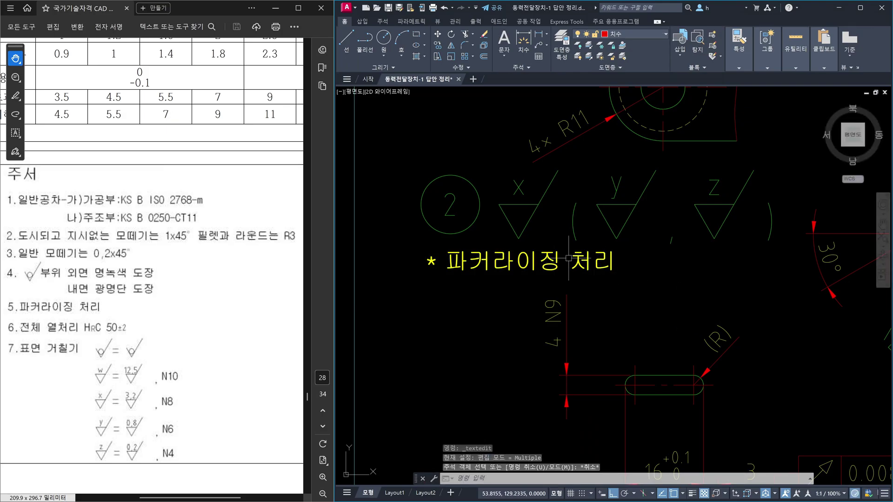
scroll(760, 276, "down", 5)
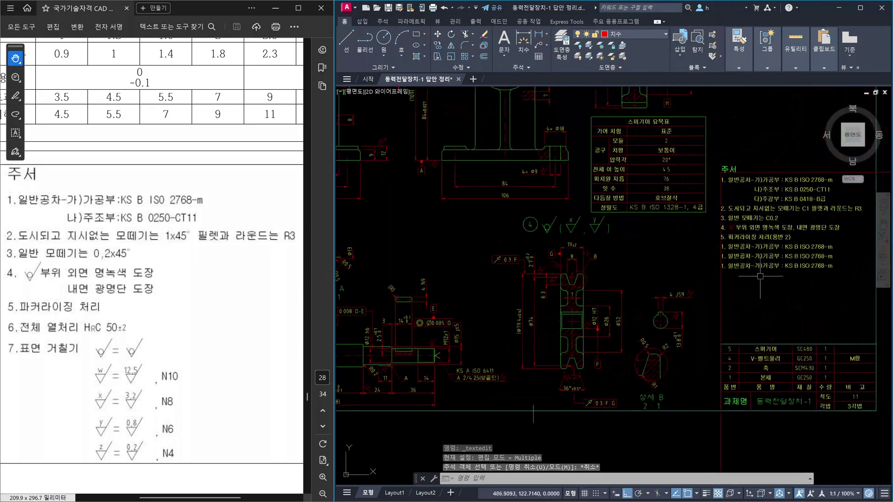
scroll(760, 277, "up", 4)
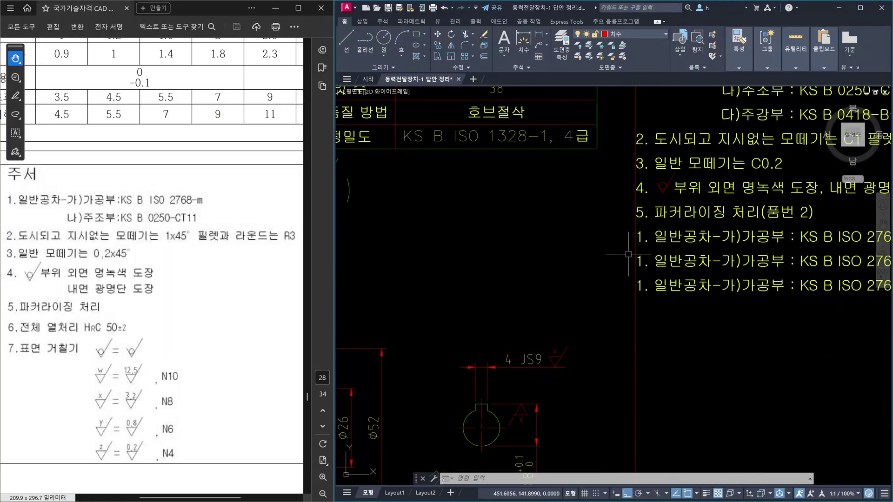
scroll(628, 254, "down", 5)
scroll(606, 268, "up", 4)
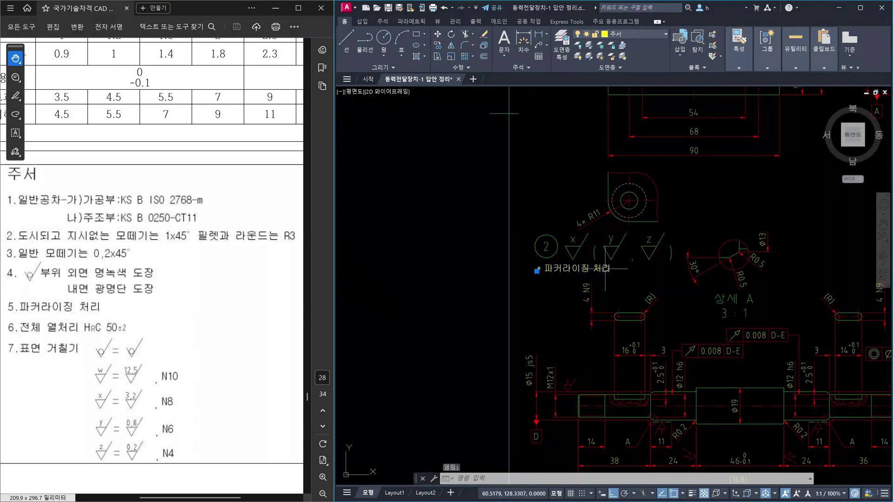
Step: Delete the "파커라이징 처리" label below the surface-finish symbols of part 2
key("Delete")
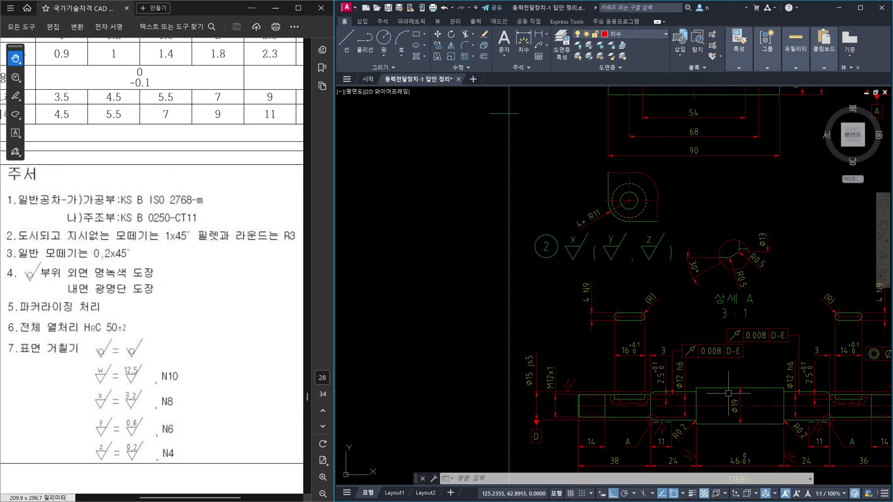
Step: Change note 5 in the 주서 list to read "5. 경질 크롬 도금(품번 2)"
scroll(728, 394, "down", 4)
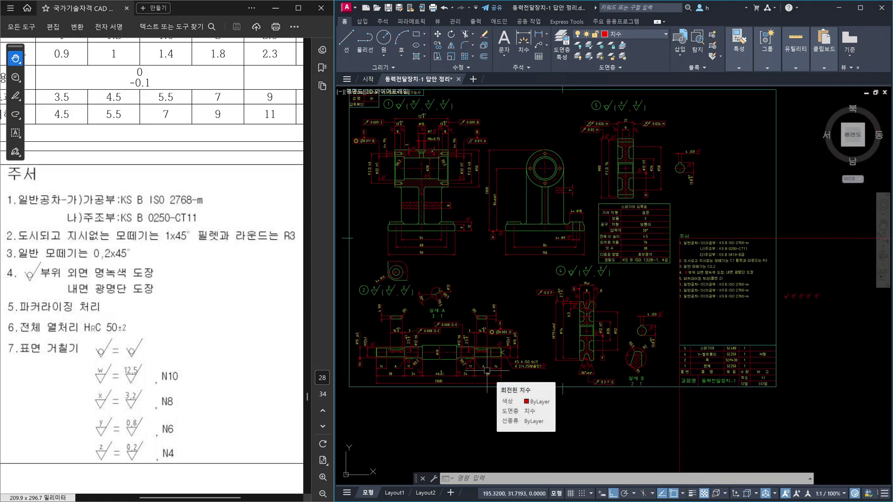
scroll(674, 312, "up", 4)
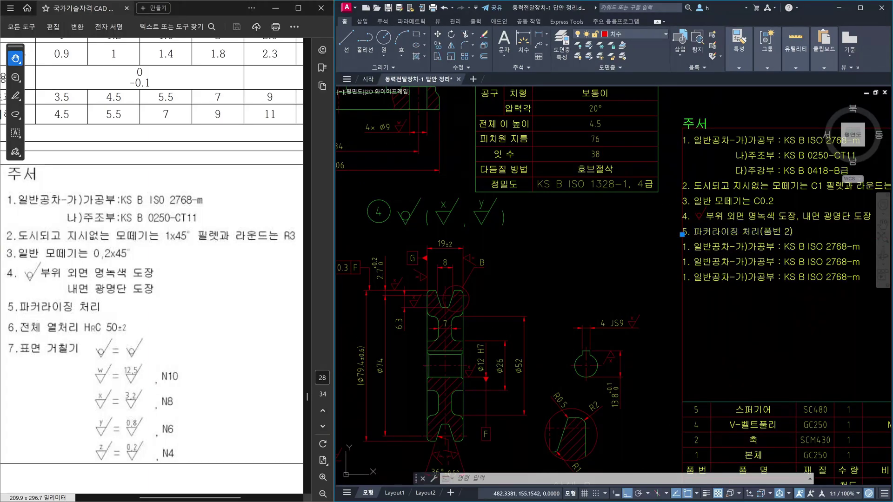
double_click(691, 232)
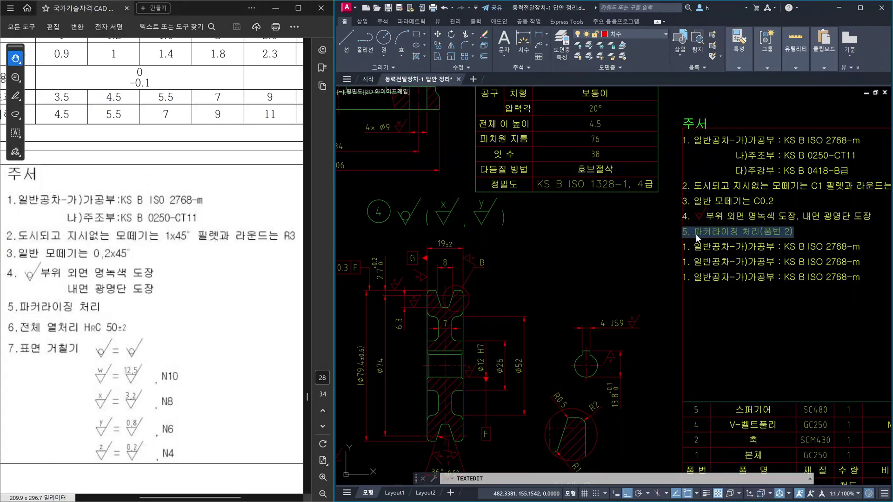
key("Delete")
key("Delete")
key("Delete")
key("Delete")
key("Delete")
key("Delete")
key("Delete")
key("Delete")
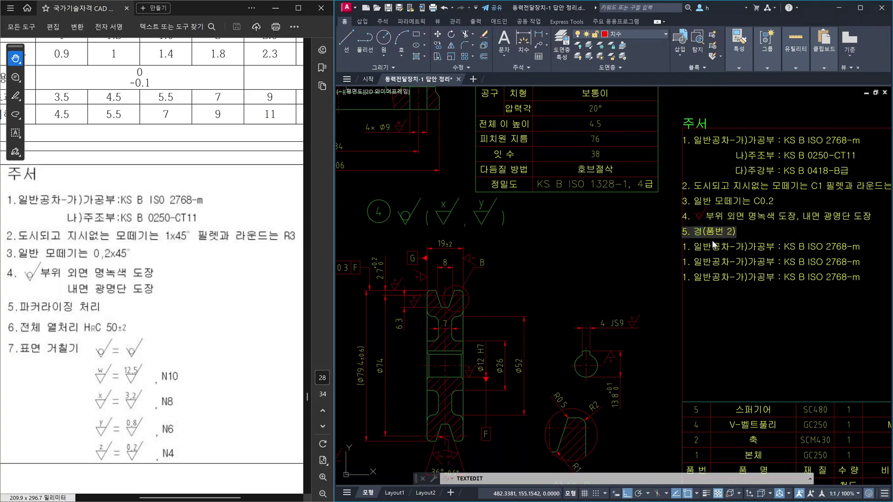
type("경질 크롬 도금")
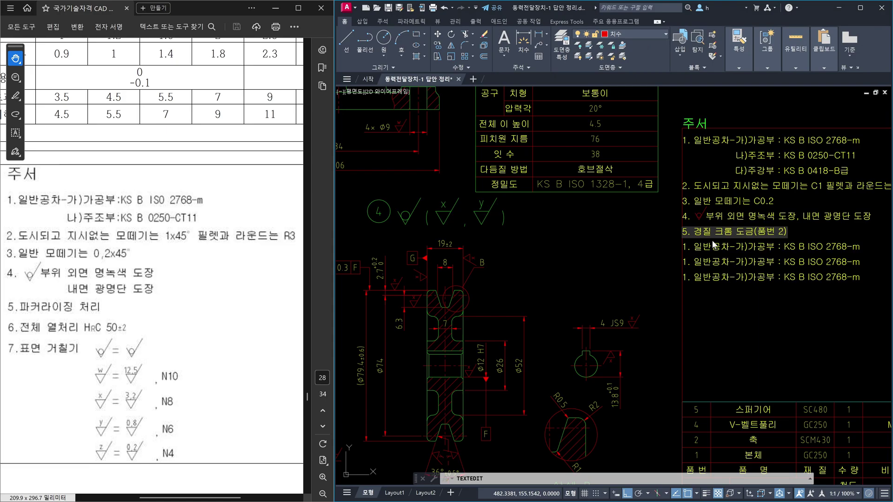
key("Escape")
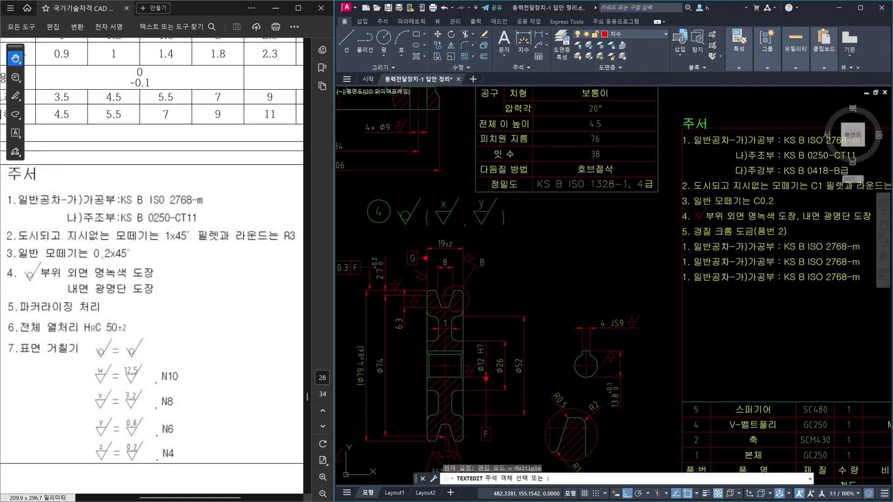
key("Escape")
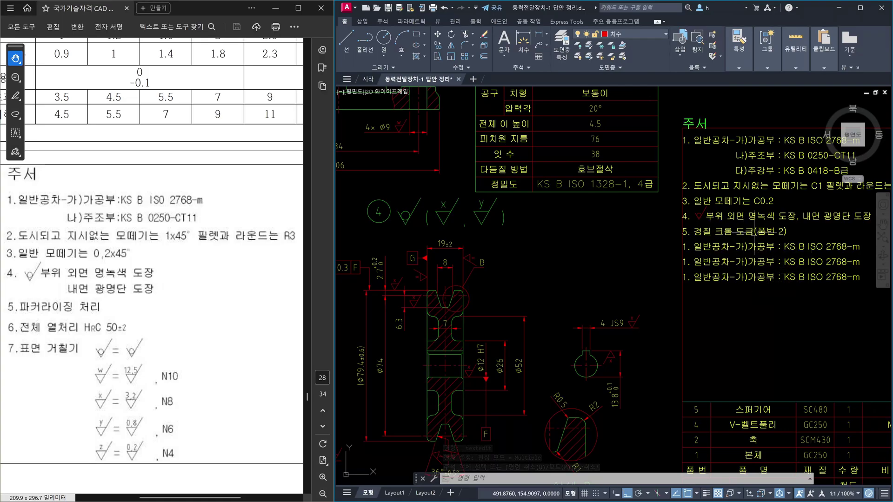
Step: Examine note 5 in the 주서 list against the part 2 shaft views and the overall sheet
scroll(750, 232, "up", 2)
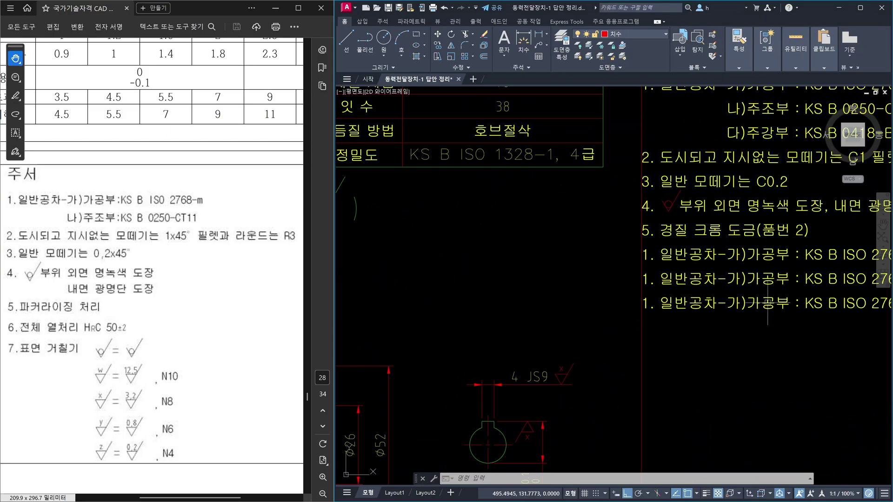
scroll(765, 311, "down", 6)
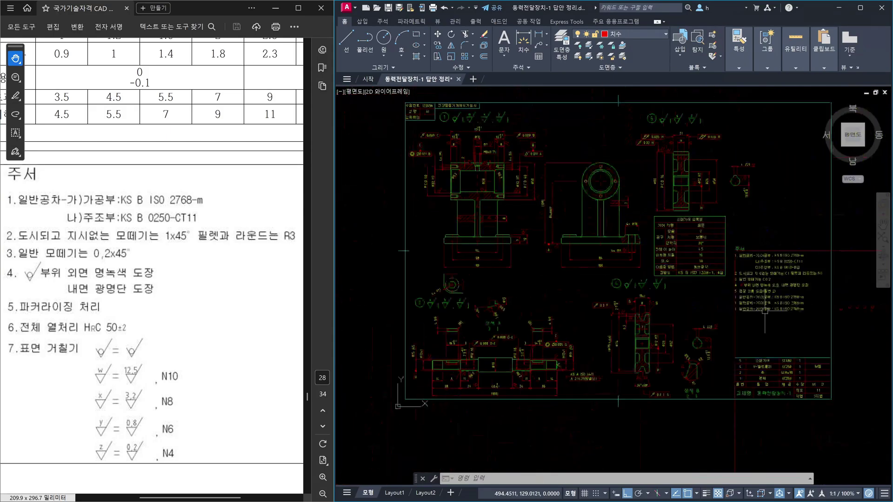
scroll(767, 320, "up", 2)
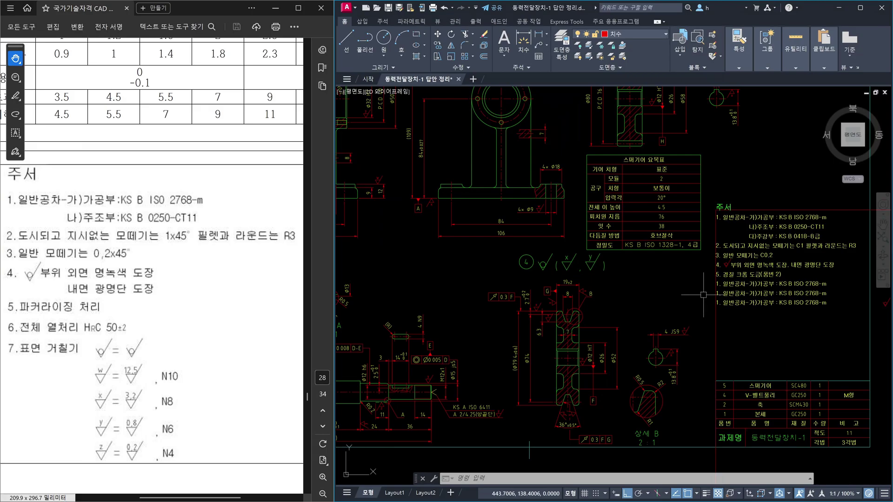
scroll(623, 316, "up", 1)
scroll(583, 324, "up", 1)
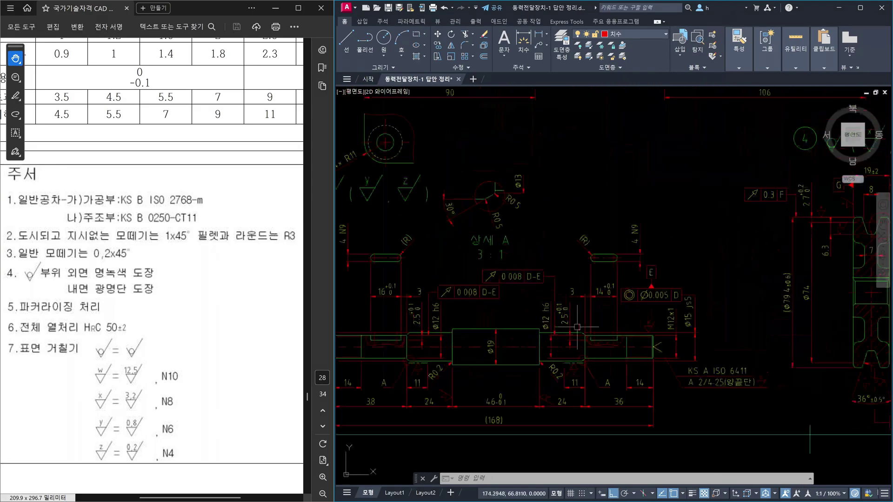
scroll(544, 288, "down", 2)
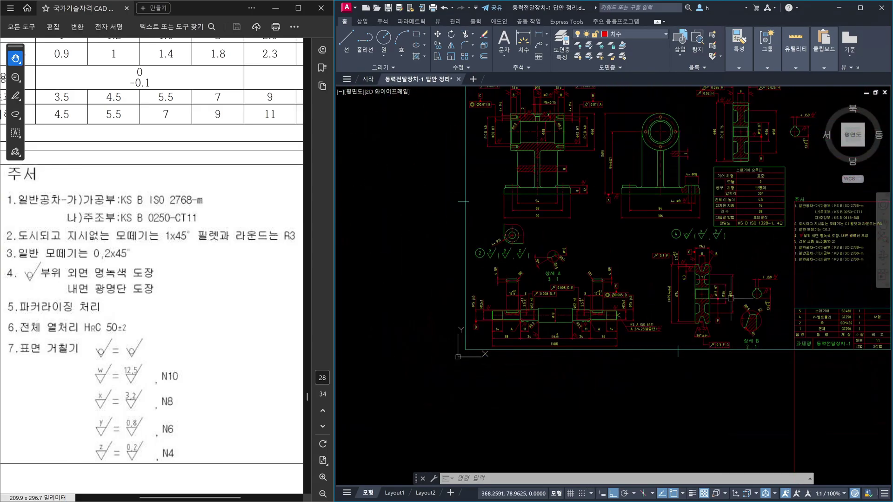
scroll(543, 285, "up", 5)
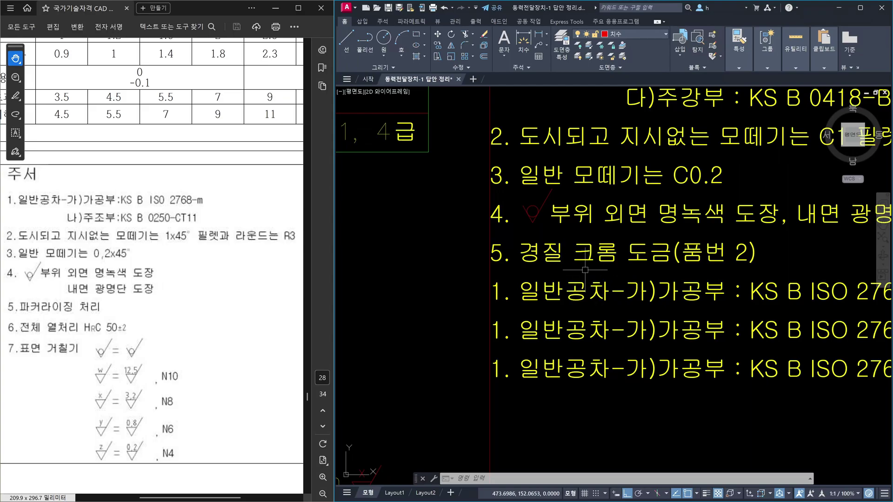
scroll(571, 272, "down", 1)
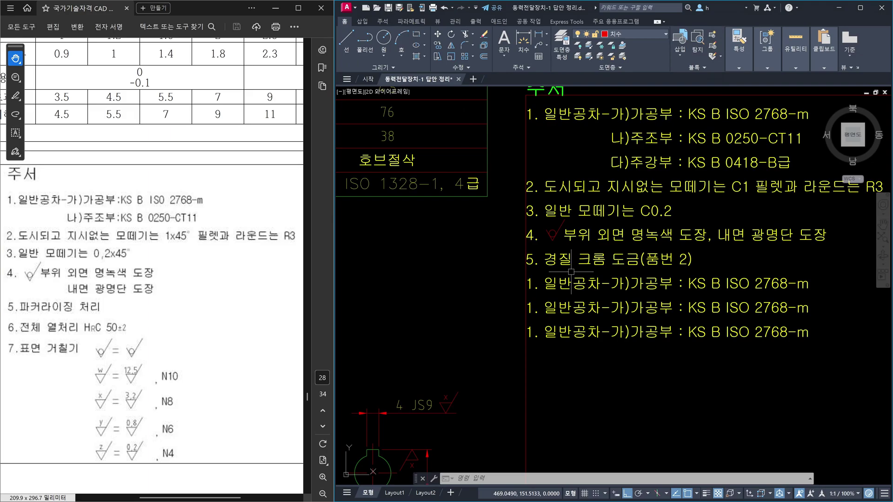
scroll(572, 272, "down", 3)
scroll(494, 321, "up", 1)
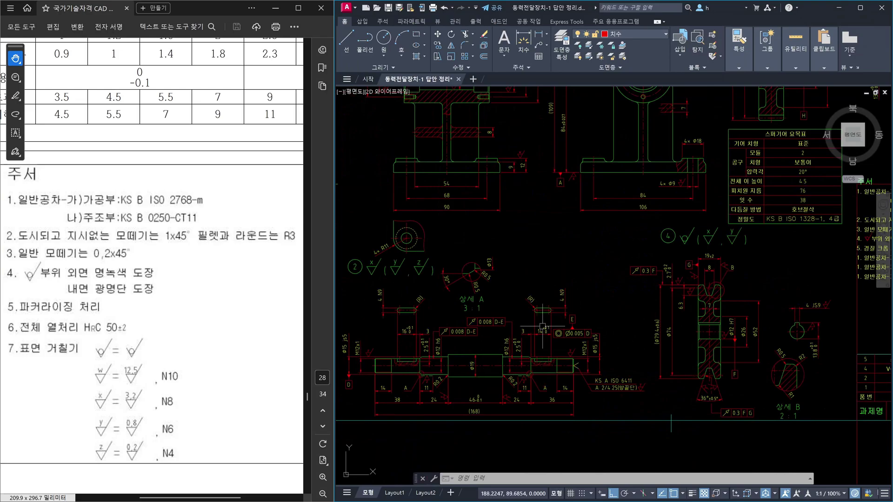
scroll(745, 279, "down", 4)
scroll(746, 280, "up", 5)
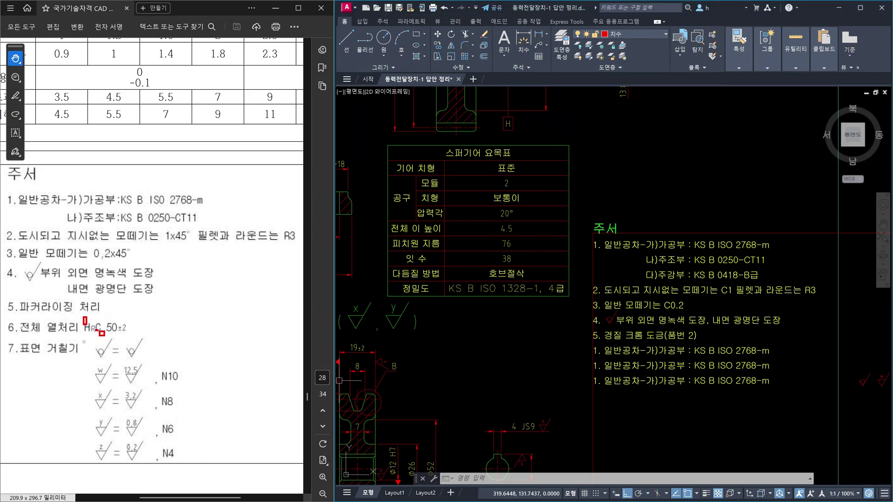
left_click_drag(79, 319, 102, 337)
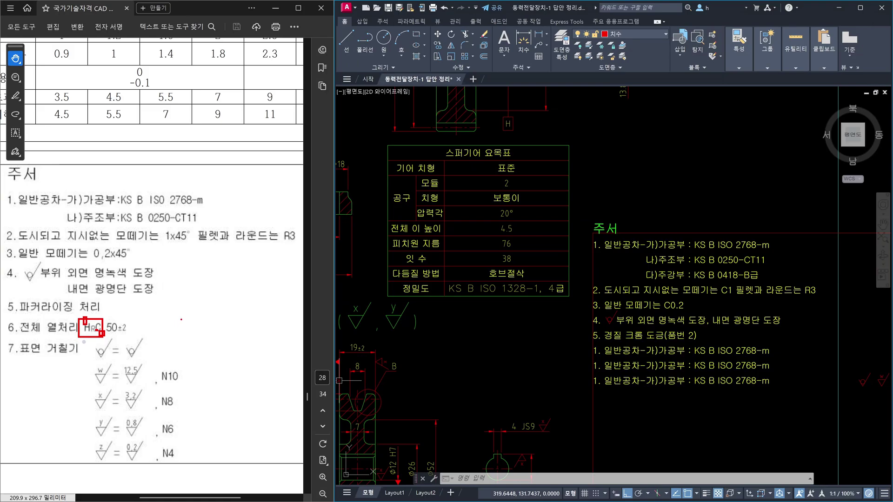
mouse_move(181, 319)
left_mouse_down()
mouse_move(177, 335)
mouse_move(186, 325)
left_mouse_up()
mouse_move(95, 320)
left_mouse_down()
mouse_move(136, 306)
mouse_move(148, 321)
left_mouse_up()
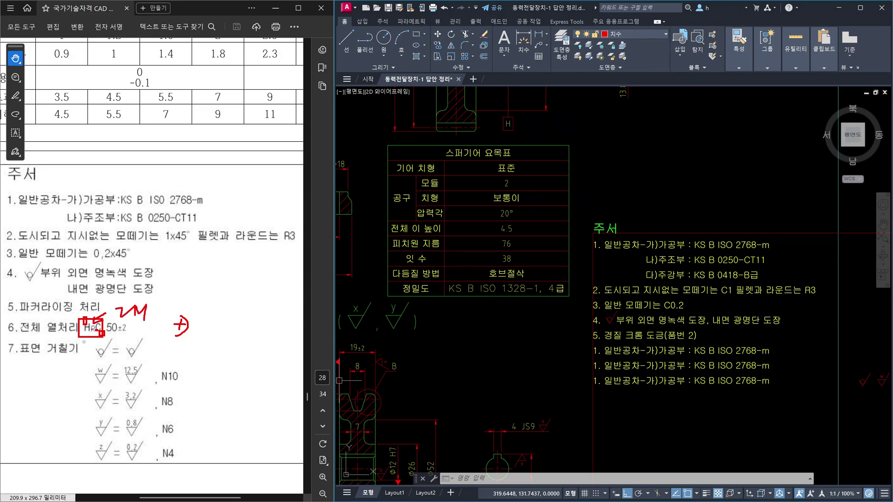
left_click_drag(95, 335, 86, 326)
key("Escape")
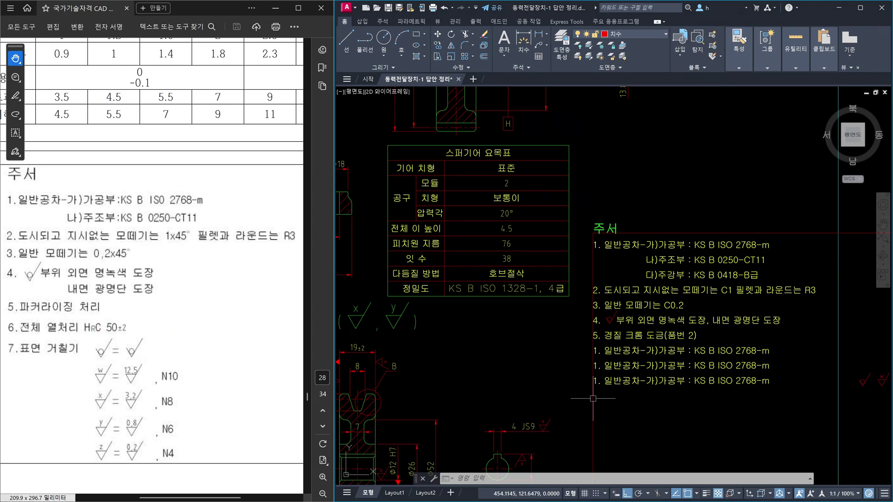
Step: Replace the duplicate general-tolerance line directly below note 5 with "6. 전체 열처리"
left_click(612, 350)
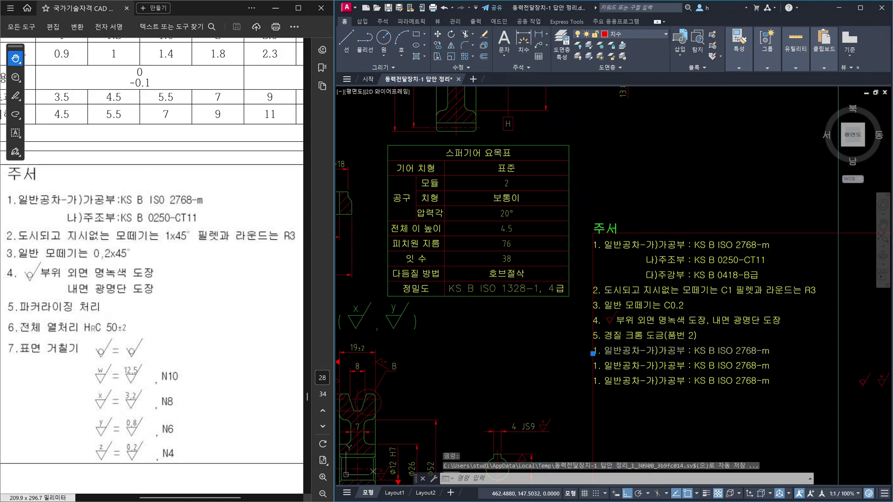
double_click(603, 352)
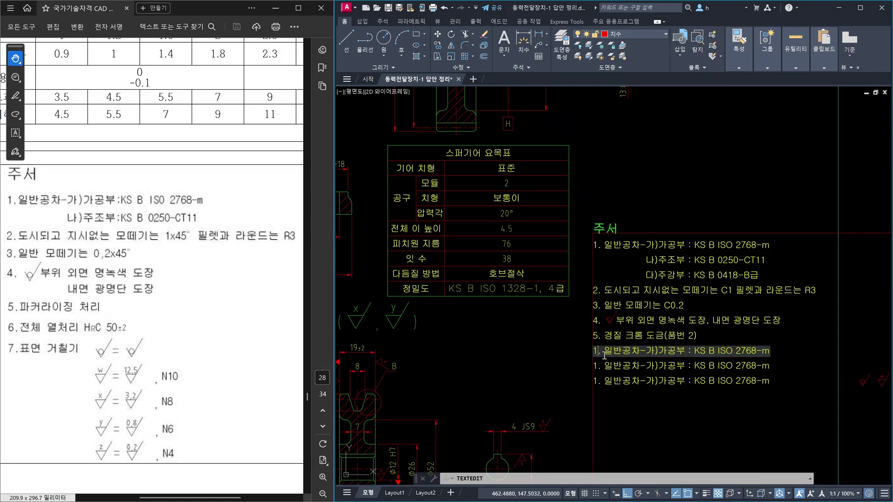
key("Return")
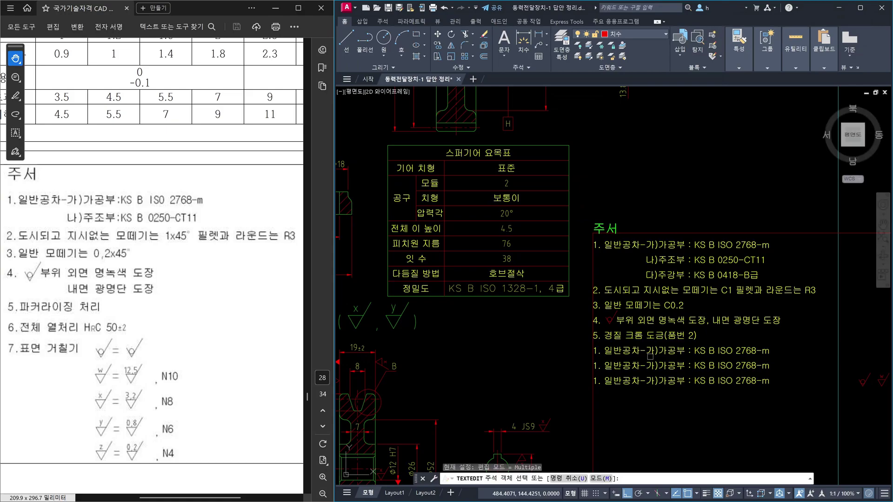
left_click(656, 354)
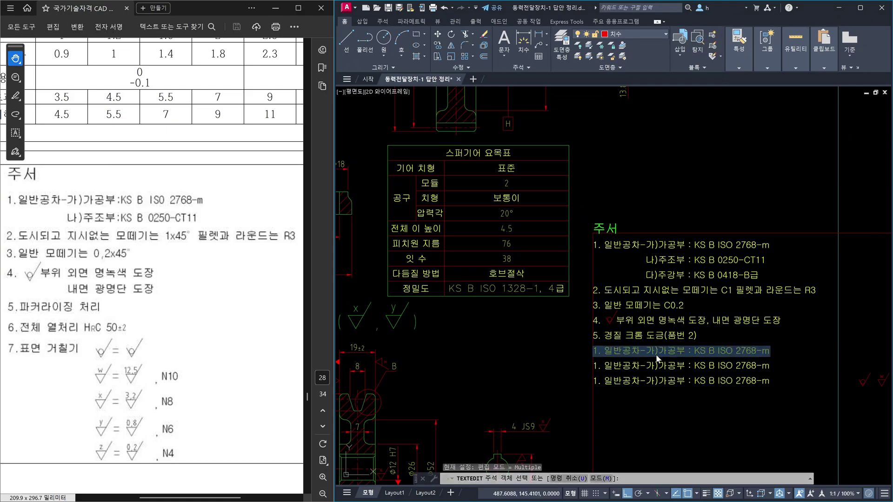
type("6. ")
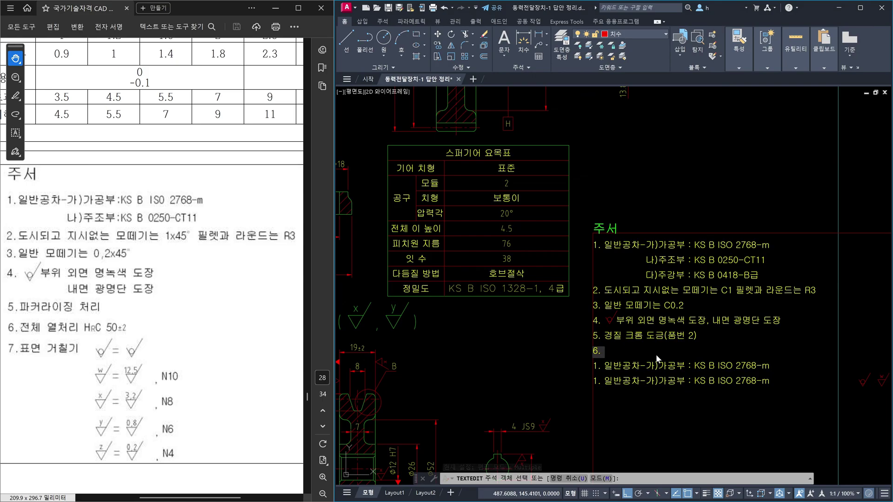
type("wjscp")
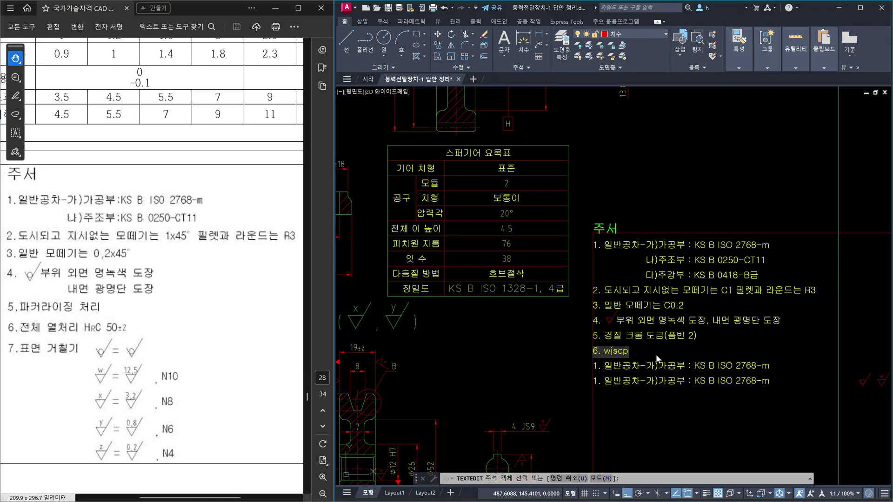
key("BackSpace")
key("BackSpace")
key("BackSpace")
key("BackSpace")
key("BackSpace")
type("전체 여ㄹㅊㅓㄹ")
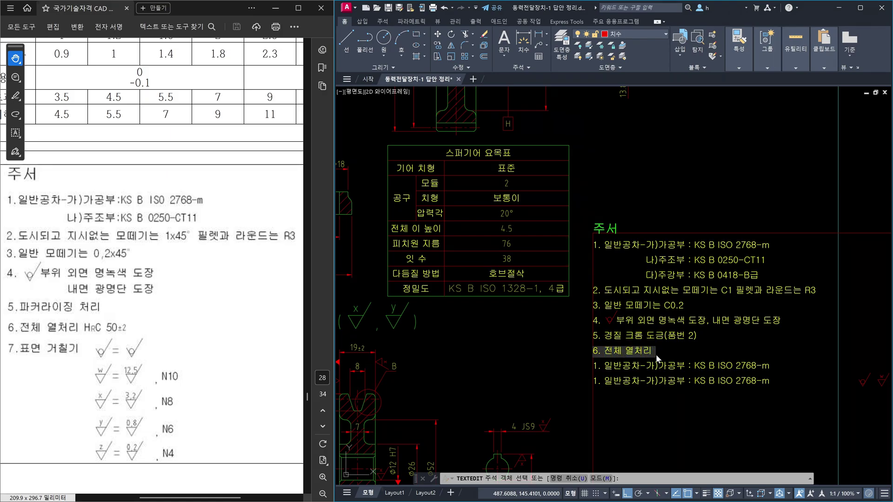
Step: Complete note 6 with the hardness specification "HrC 50±2", using the plus-minus code %%p
type("ㅣ H")
type("C")
type(" 50")
type("%%")
type("p")
type("2")
mouse_move(131, 324)
left_mouse_down()
mouse_move(158, 309)
mouse_move(144, 321)
left_mouse_up()
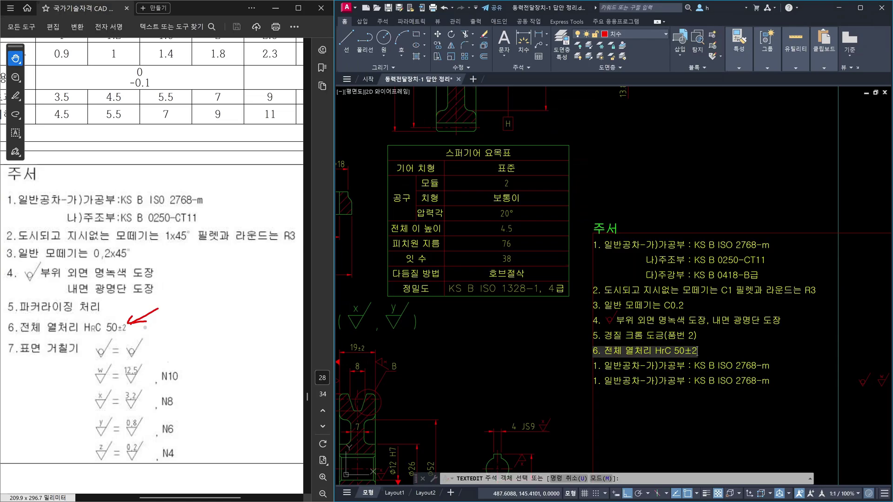
mouse_move(192, 323)
left_mouse_down()
mouse_move(200, 337)
mouse_move(223, 320)
mouse_move(221, 329)
left_mouse_up()
left_click_drag(222, 324, 228, 323)
mouse_move(136, 331)
left_mouse_down()
mouse_move(111, 321)
mouse_move(171, 341)
left_mouse_up()
left_click_drag(169, 329, 178, 327)
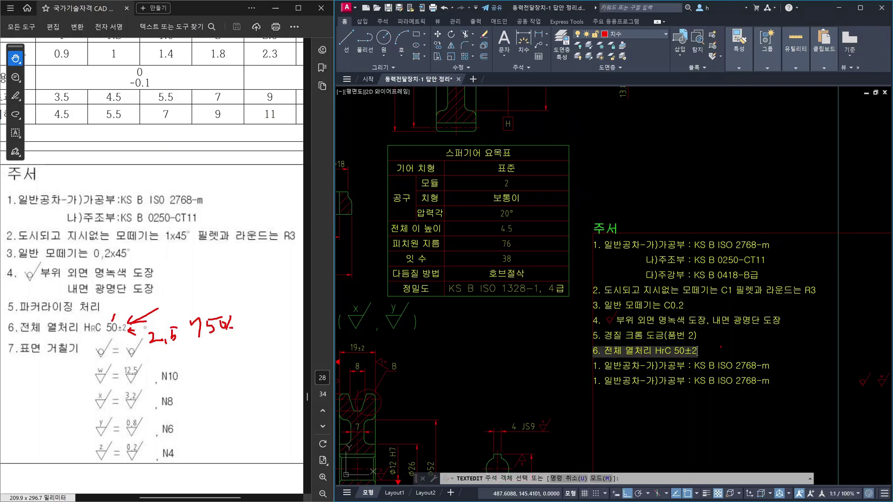
left_click_drag(713, 340, 706, 358)
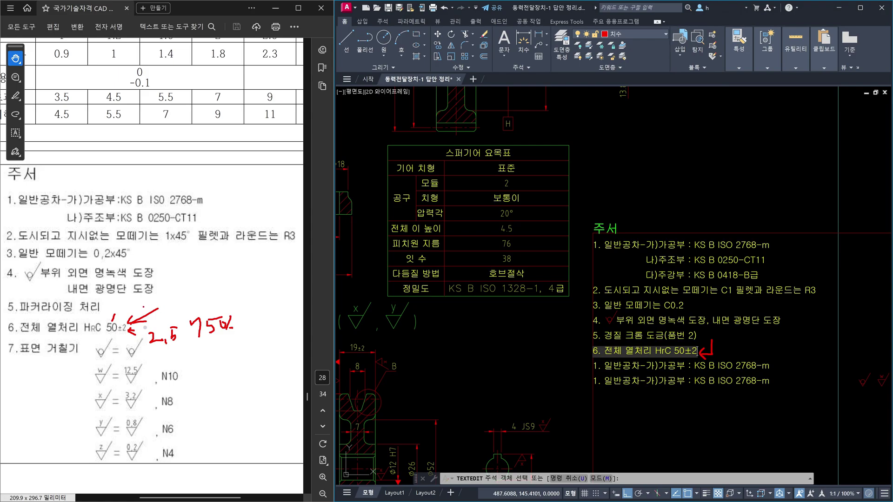
left_click_drag(137, 303, 124, 321)
Step: Finish editing note 6 and exit the text editing command
key("Escape")
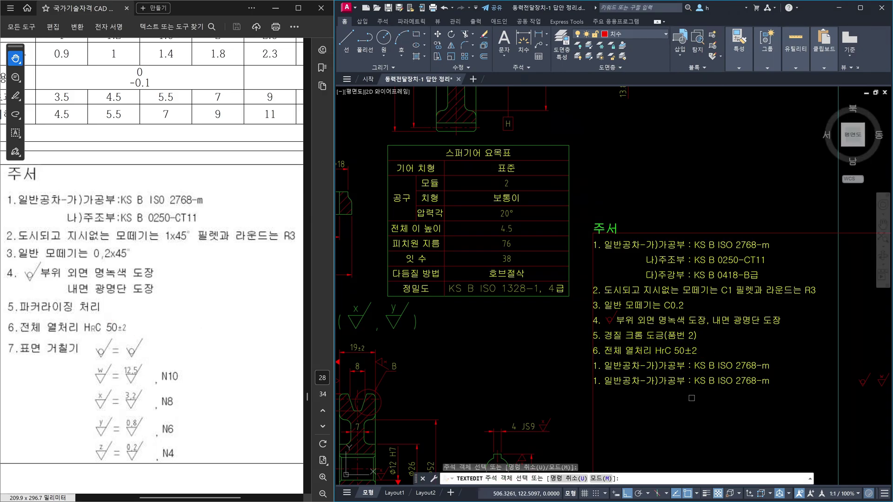
key("Escape")
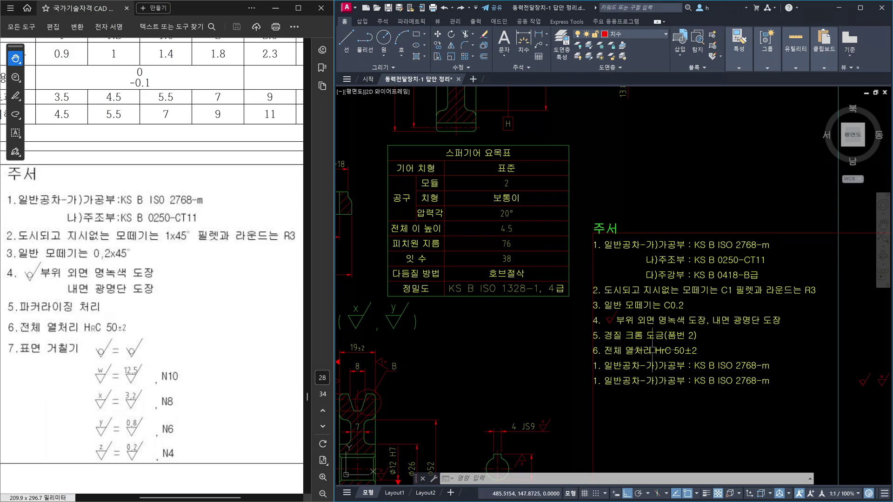
Step: Convert note 6 "전체 열처리 HrC 50±2" into multiline text with the TXT2MTXT command
scroll(654, 357, "up", 2)
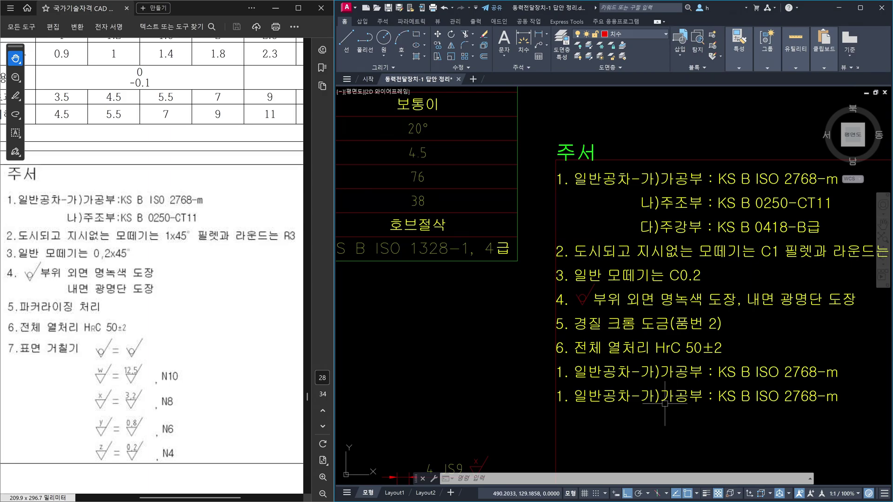
type("TXT")
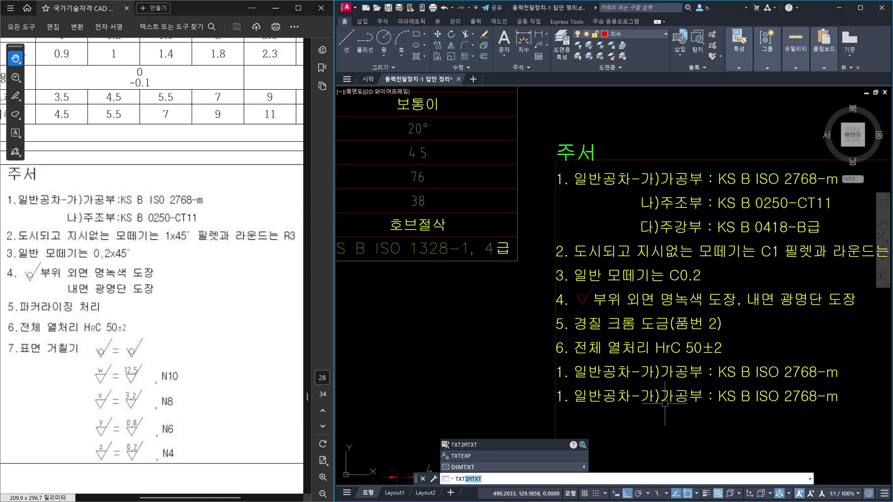
type("2MTa")
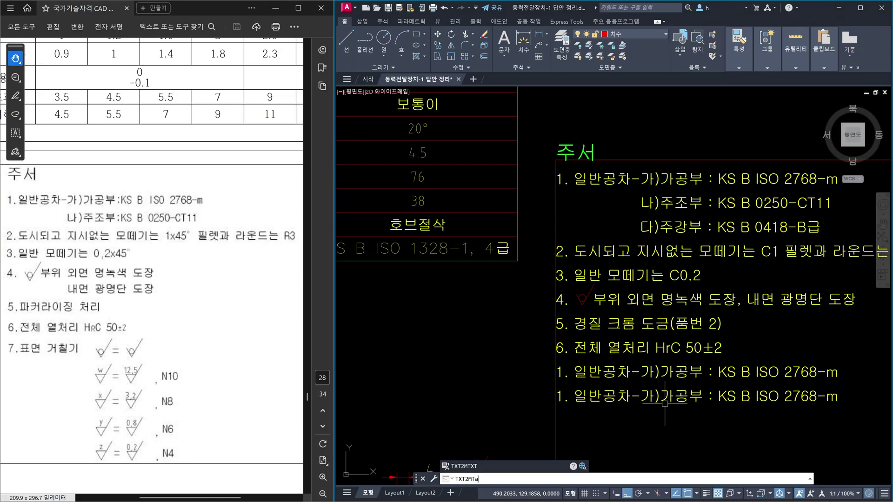
key("BackSpace")
type("xt")
key("Return")
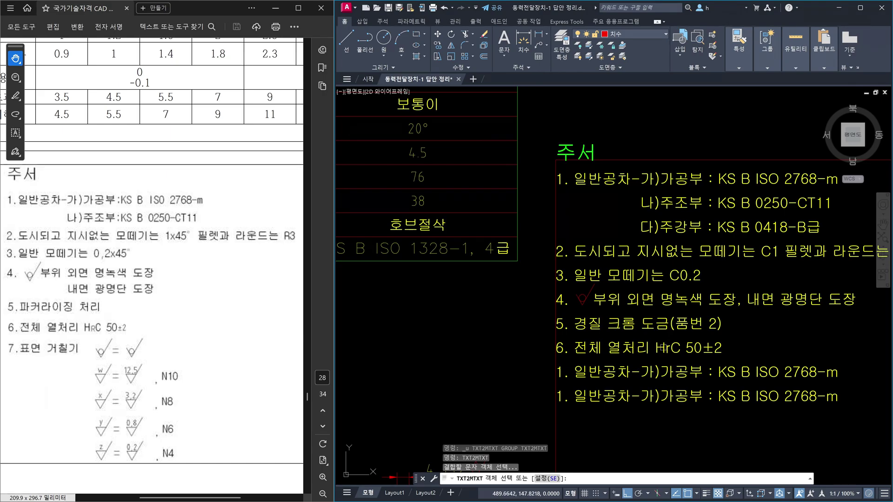
left_click(665, 348)
key("Return")
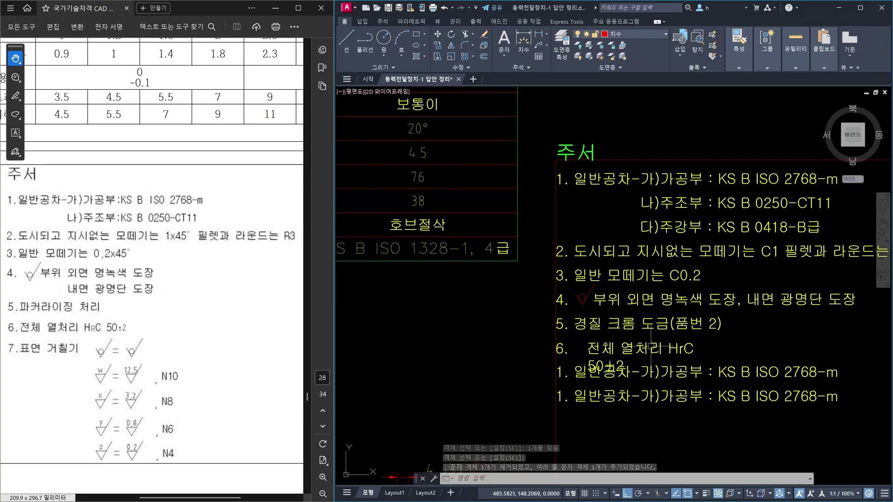
Step: Widen note 6's text box to fit one line and replace its automatic list number with a plain "6." prefix
left_click(665, 348)
double_click(650, 349)
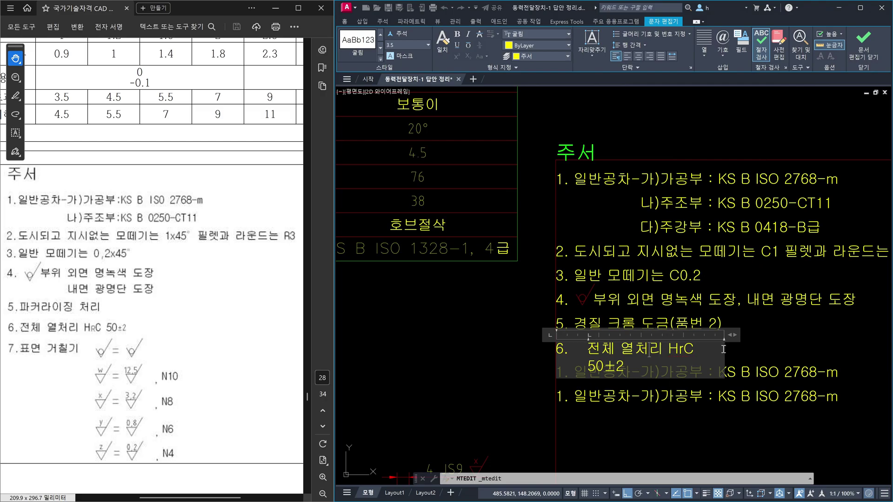
left_click_drag(733, 336, 758, 336)
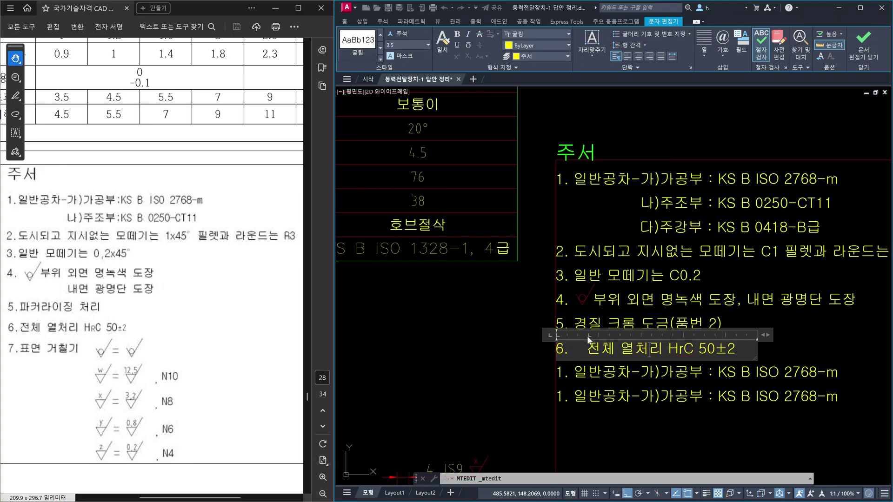
left_click_drag(589, 339, 599, 338)
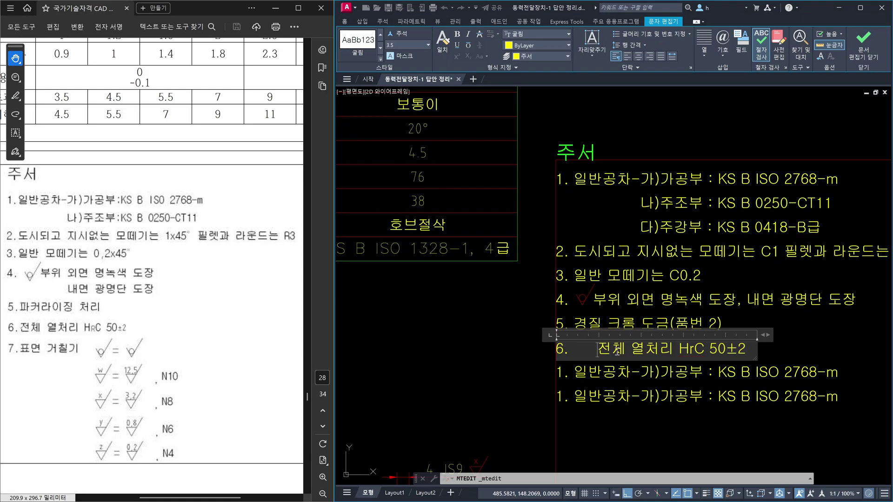
key("BackSpace")
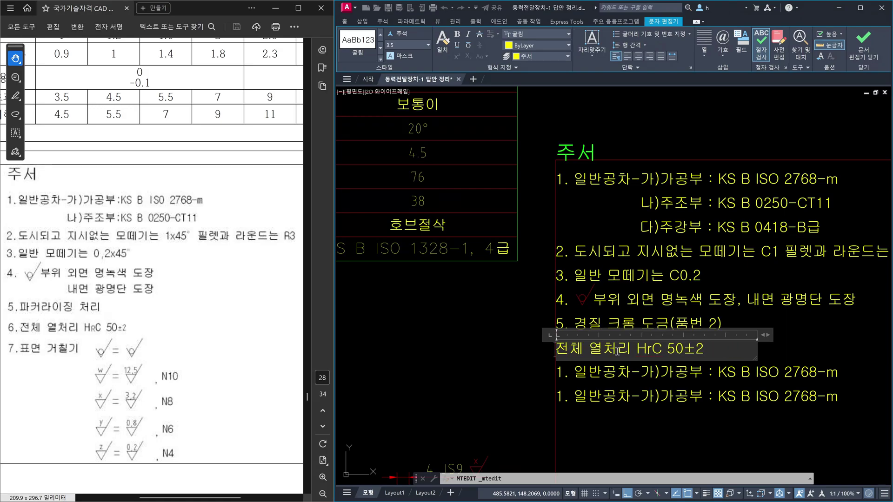
type("6.")
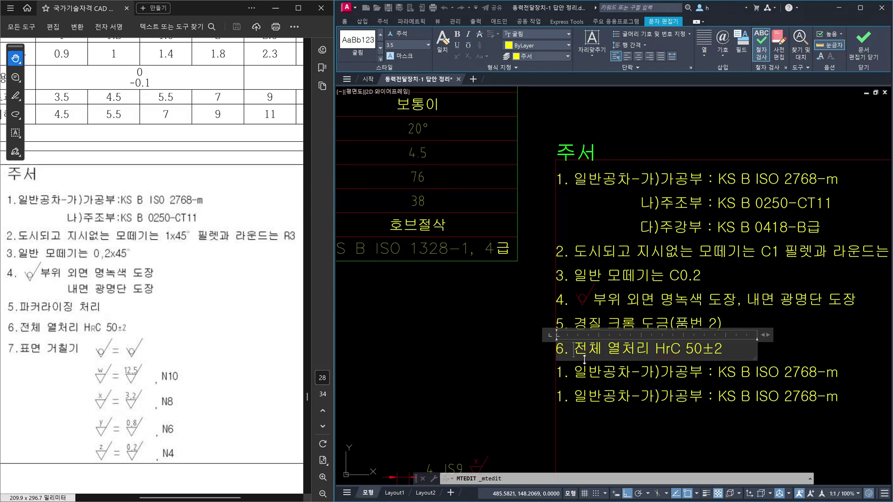
Step: Replace the lowercase r in note 6's "HrC" with a capital R and set that letter's text height to 2.5
left_click(670, 349)
key("BackSpace")
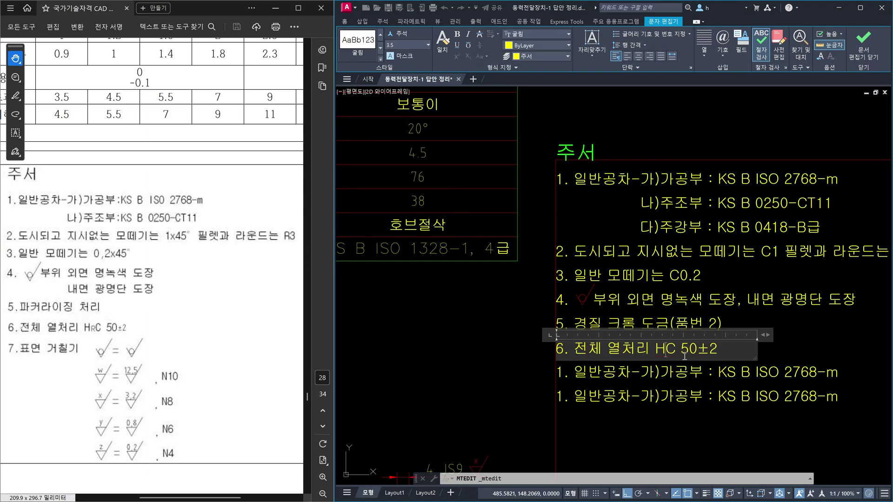
type("R")
key("shift+Left")
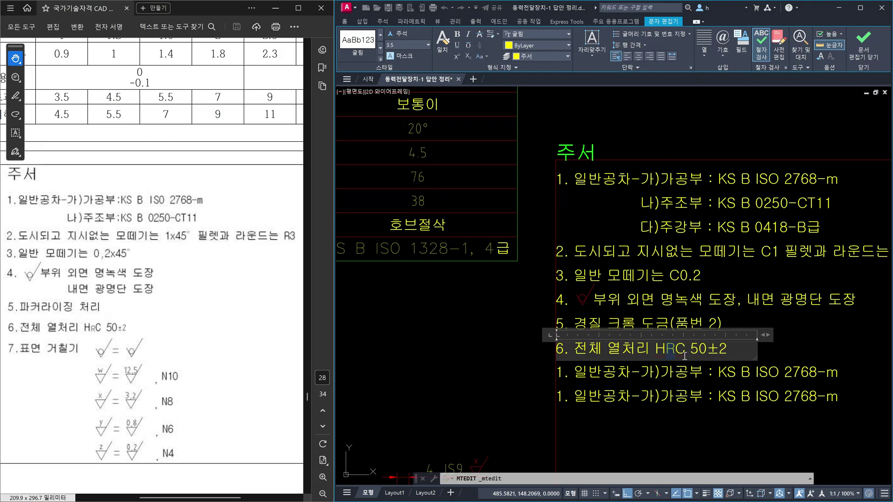
left_click(409, 46)
type("2.5")
key("Return")
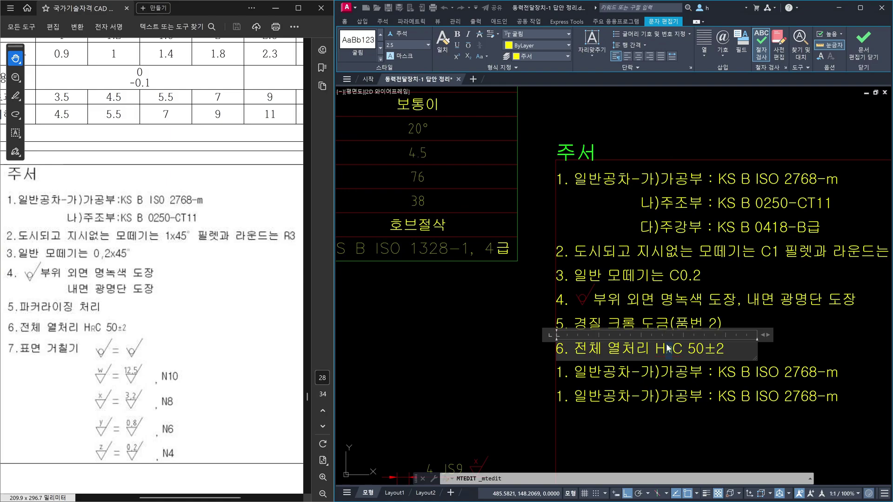
Step: Reduce the text height of "±2" in note 6 and finish editing the note
left_click_drag(704, 349, 725, 352)
left_click(371, 45)
left_click(812, 331)
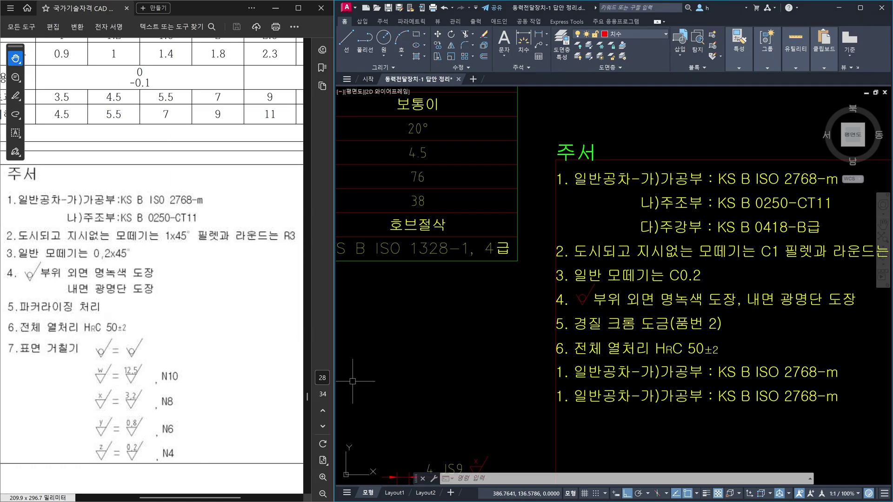
Step: Examine the 주서 list against the part views and the parts list across the whole sheet
scroll(528, 332, "down", 4)
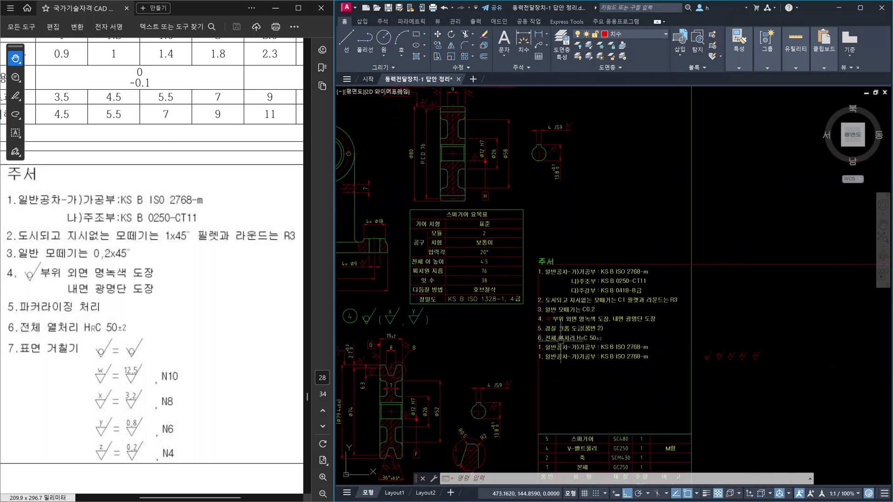
middle_click_drag(538, 344, 690, 350)
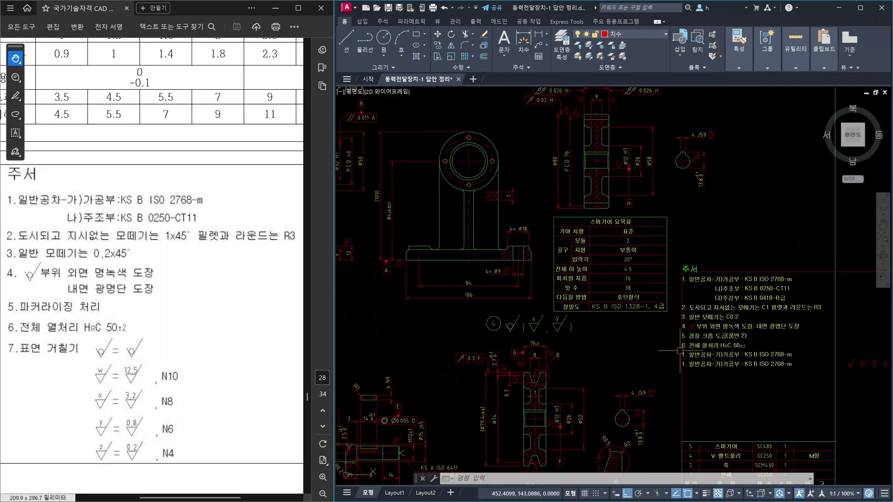
scroll(665, 373, "down", 2)
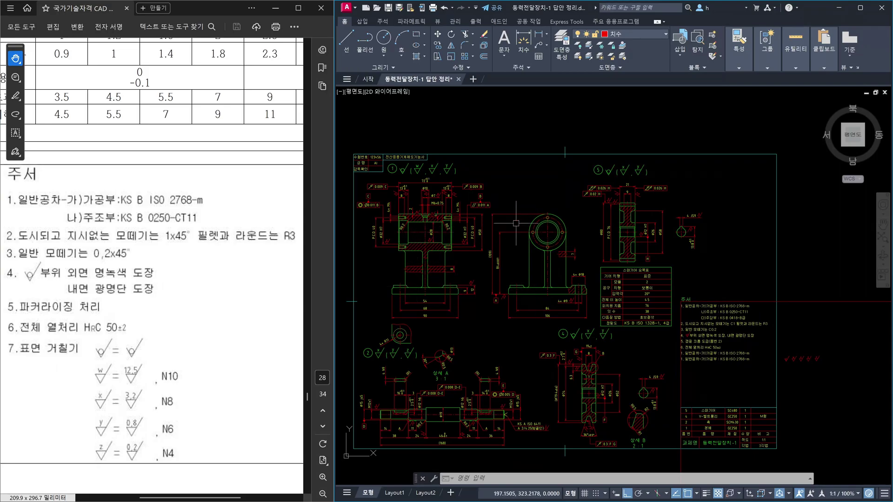
scroll(594, 395, "up", 2)
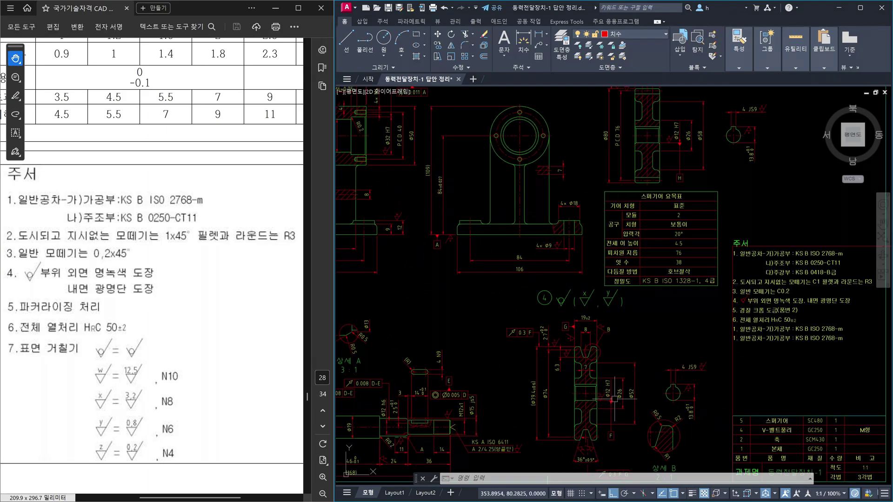
scroll(697, 422, "up", 4)
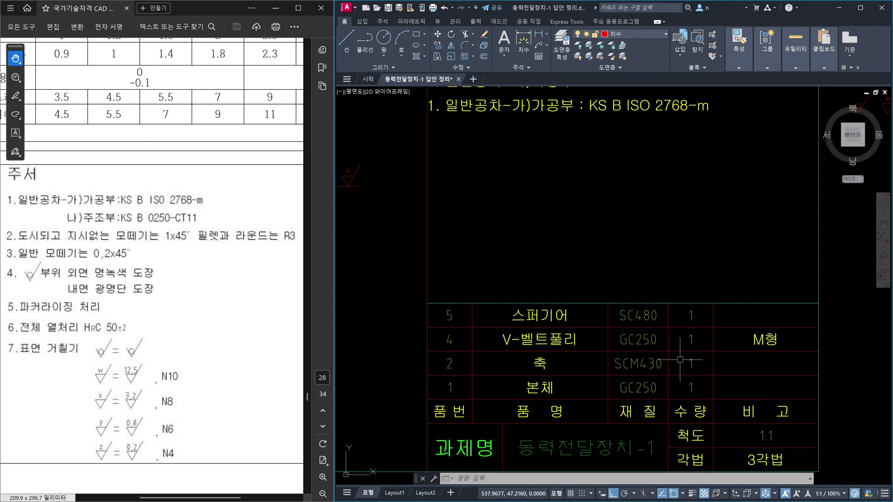
scroll(680, 360, "down", 8)
scroll(566, 297, "up", 4)
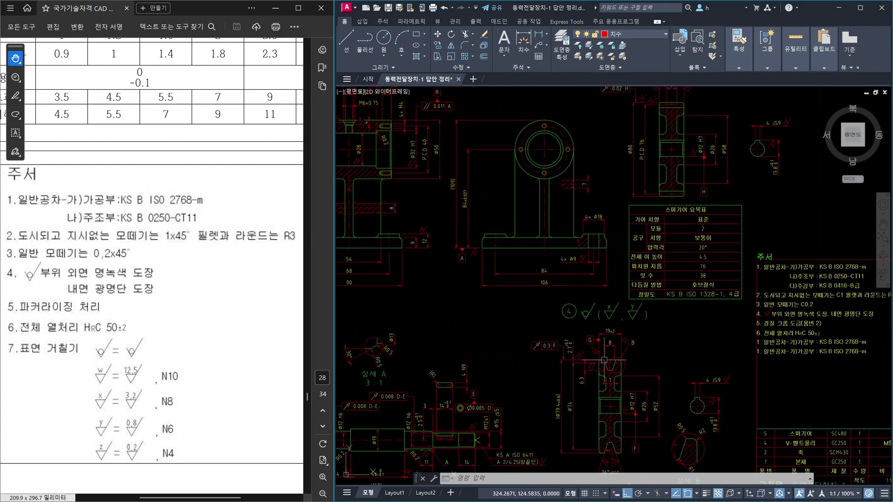
Step: Inspect the material entries of parts 1, 4 and 5 in the parts list by highlighting them, then clear the selection
scroll(640, 300, "up", 5)
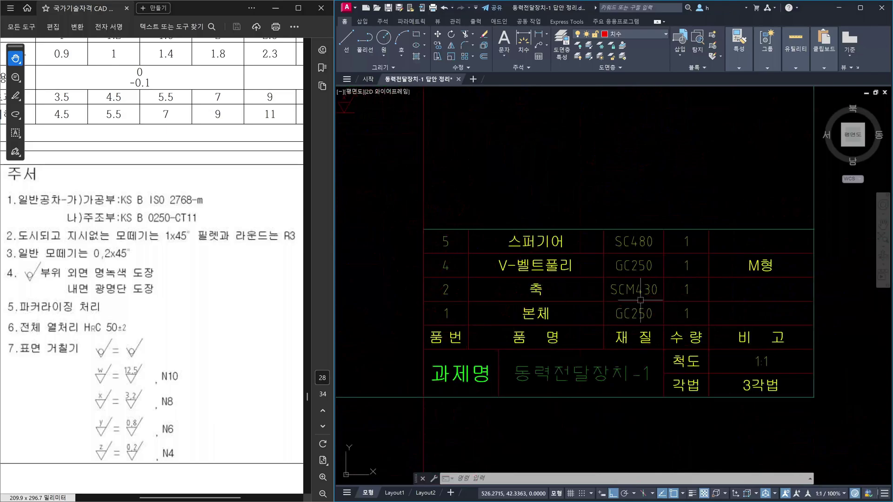
left_click(633, 314)
left_click(644, 263)
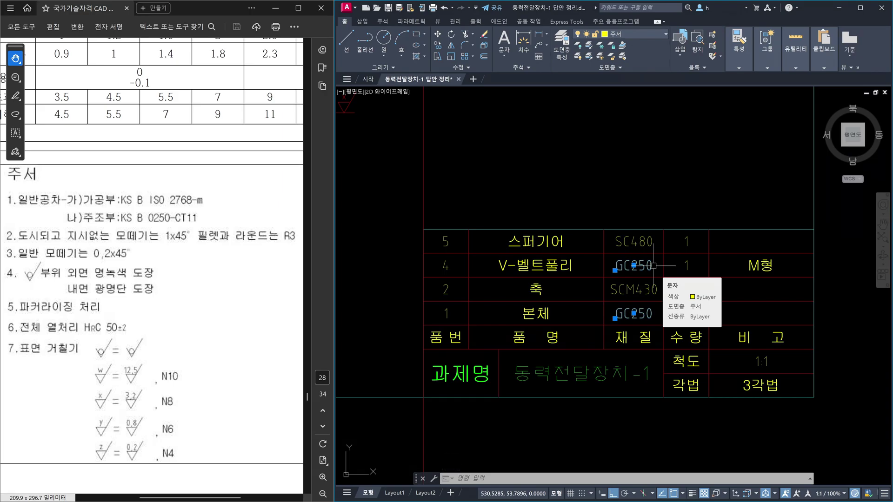
key("Escape")
key("Escape")
left_click(645, 245)
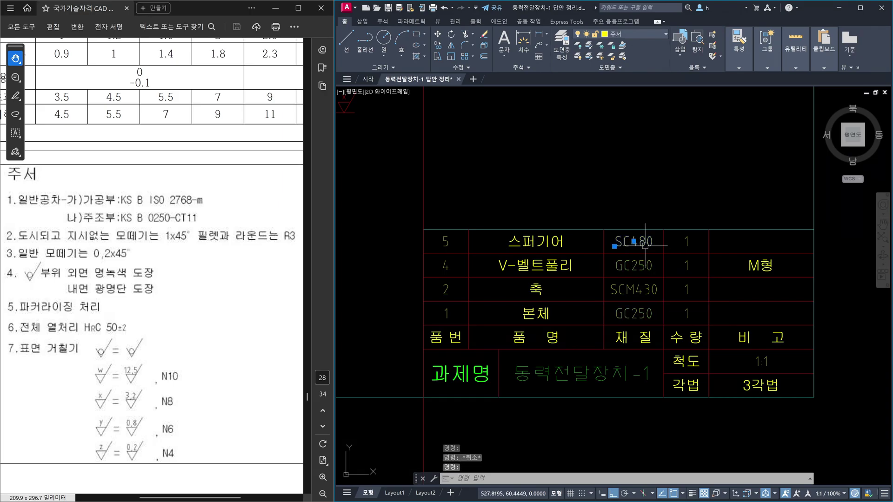
key("Escape")
Step: Review the completed notes 1 to 6 alongside the part 4 V-belt pulley view and the full sheet
scroll(610, 304, "down", 6)
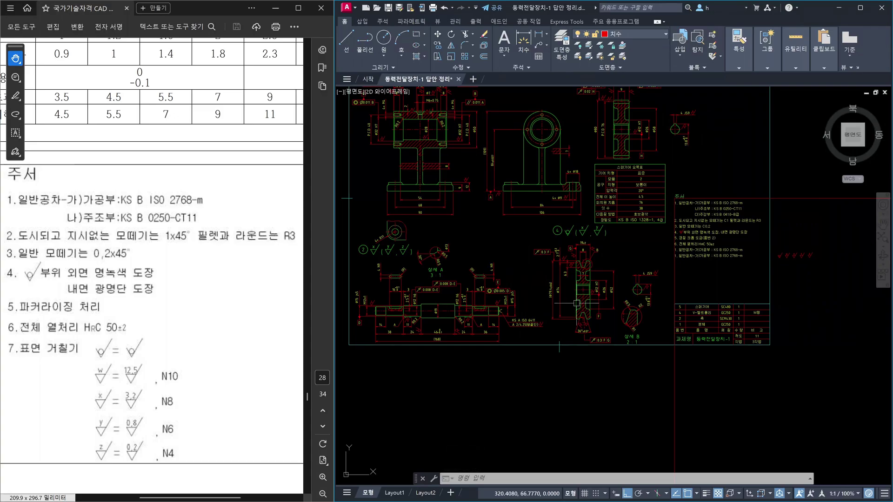
scroll(701, 224, "up", 5)
scroll(685, 162, "down", 3)
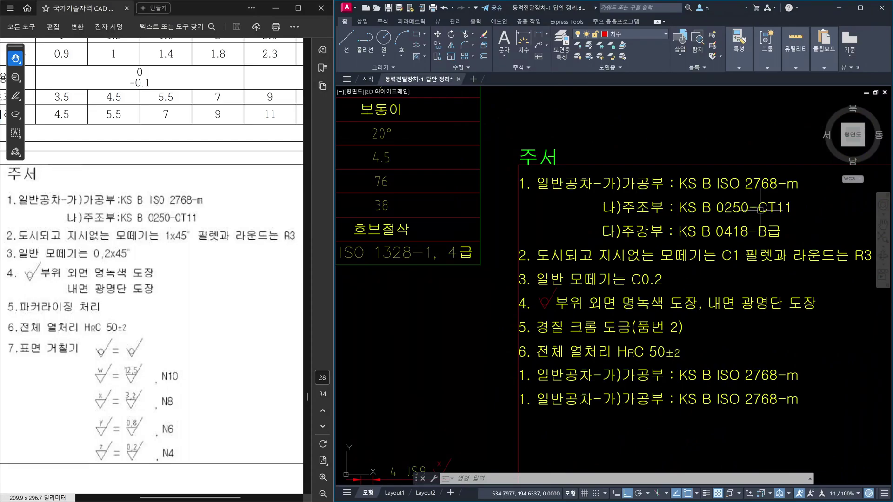
scroll(760, 208, "down", 5)
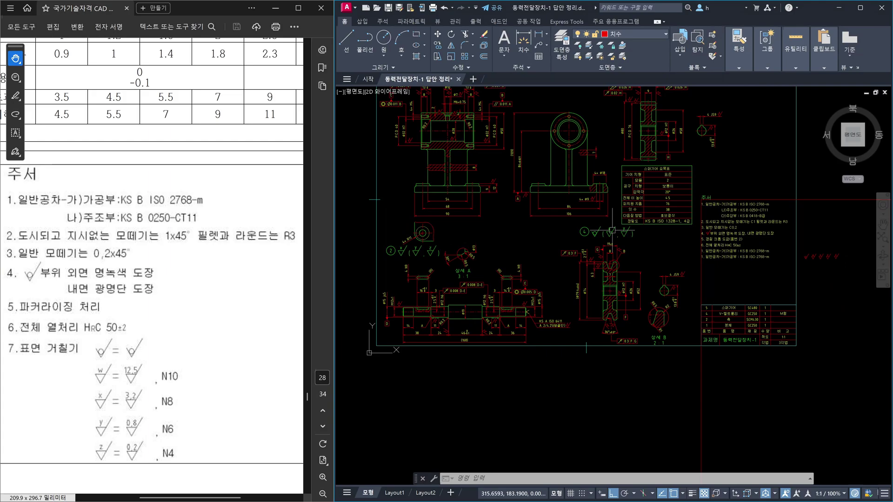
scroll(612, 230, "up", 8)
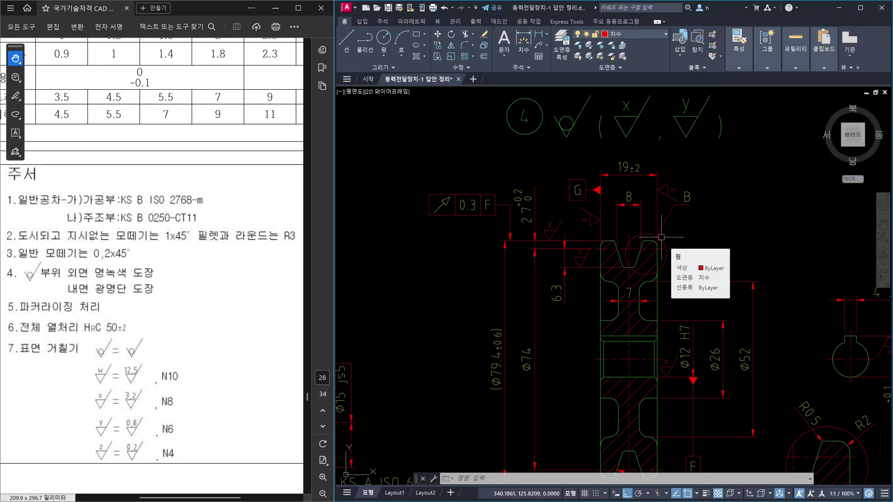
scroll(661, 237, "down", 5)
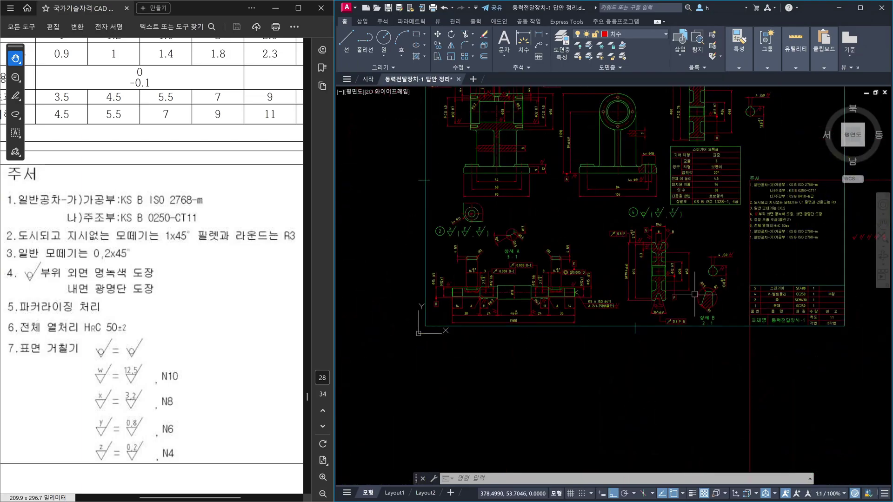
middle_click_drag(693, 294, 671, 349)
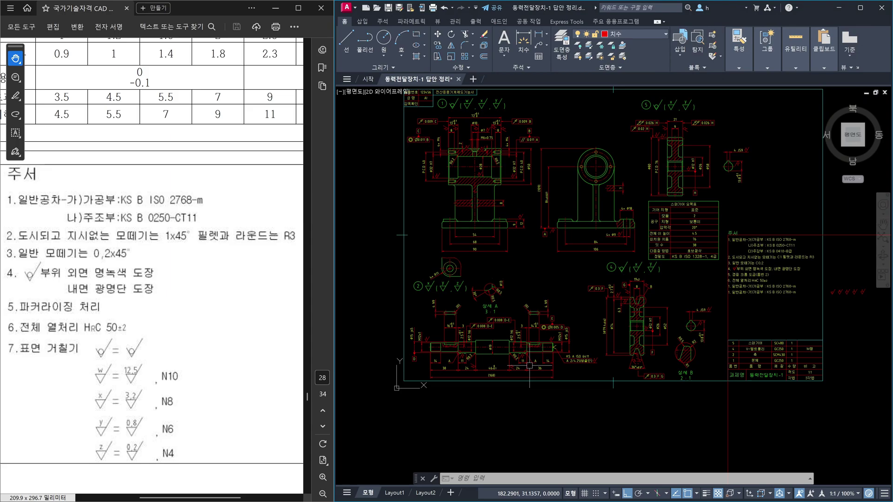
Step: Inspect the stepped diameters near the left keyway of the part 2 shaft by highlighting their edge lines, then clear the selection
scroll(734, 289, "up", 6)
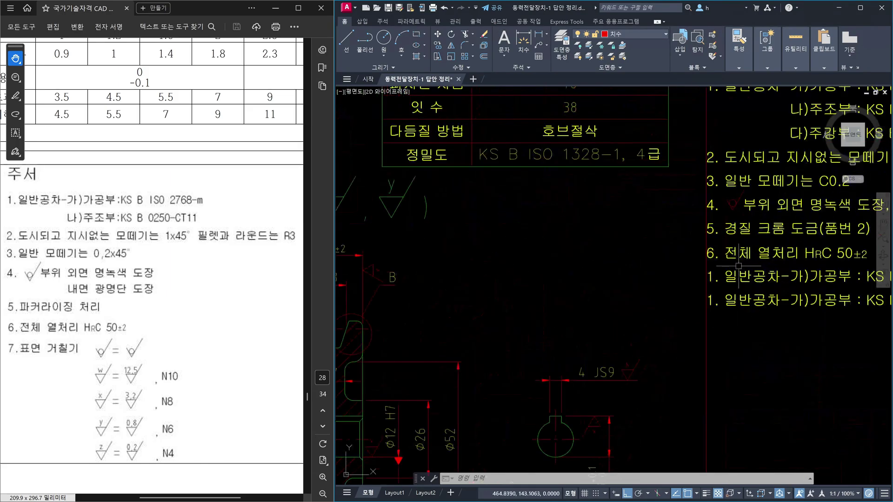
scroll(785, 264, "down", 5)
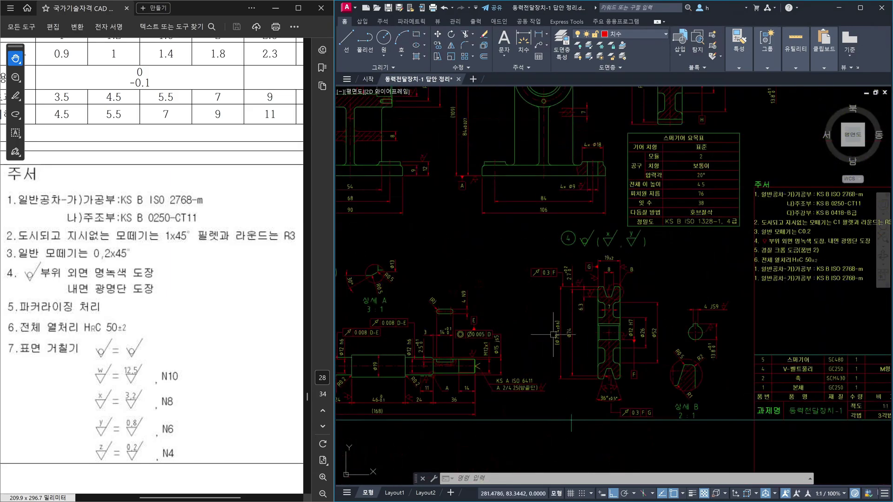
scroll(652, 335, "up", 1)
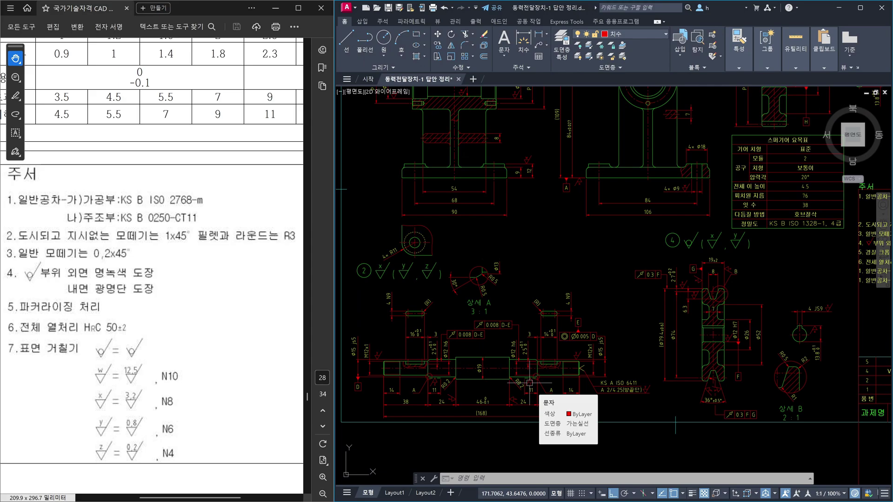
scroll(405, 374, "up", 6)
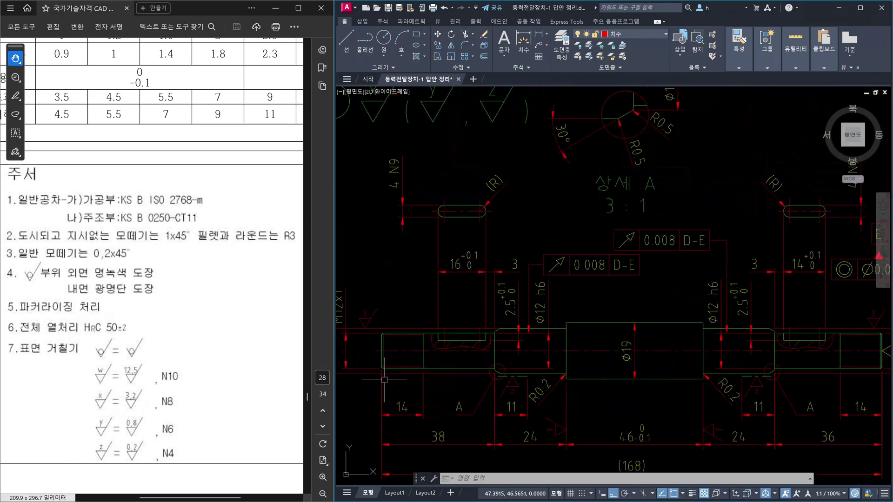
left_click(490, 364)
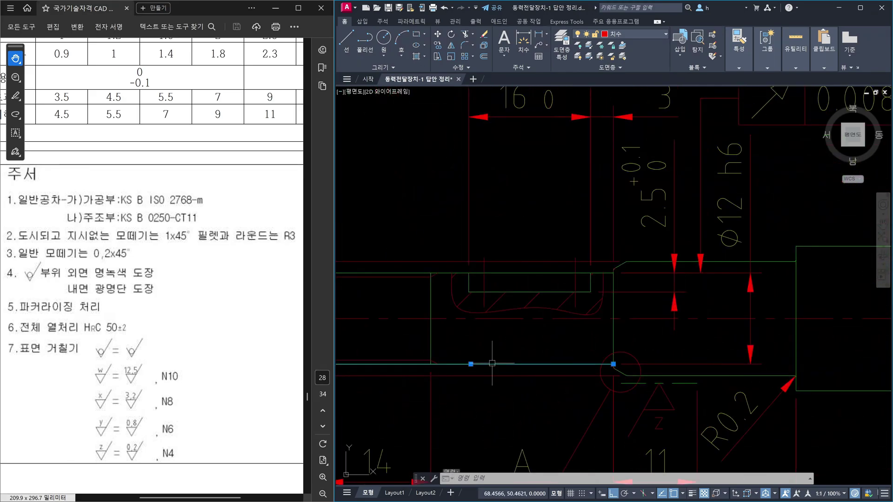
left_click(536, 273)
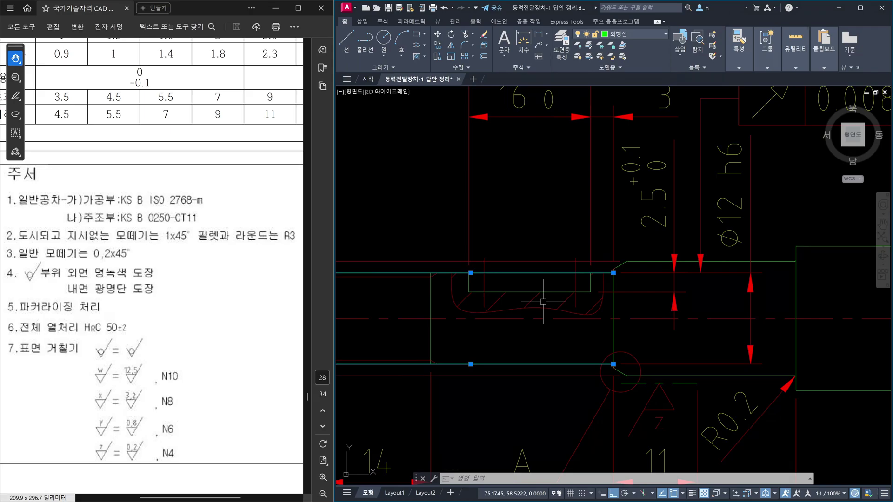
key("Escape")
left_click(770, 261)
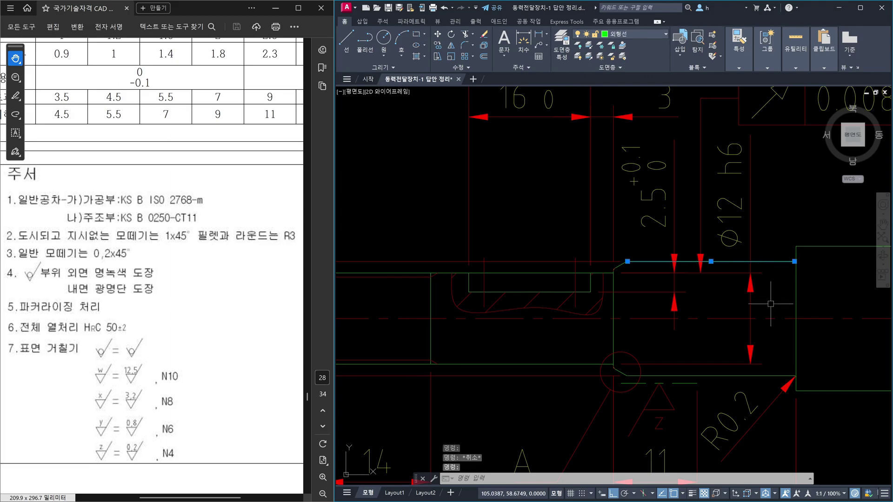
left_click(772, 377)
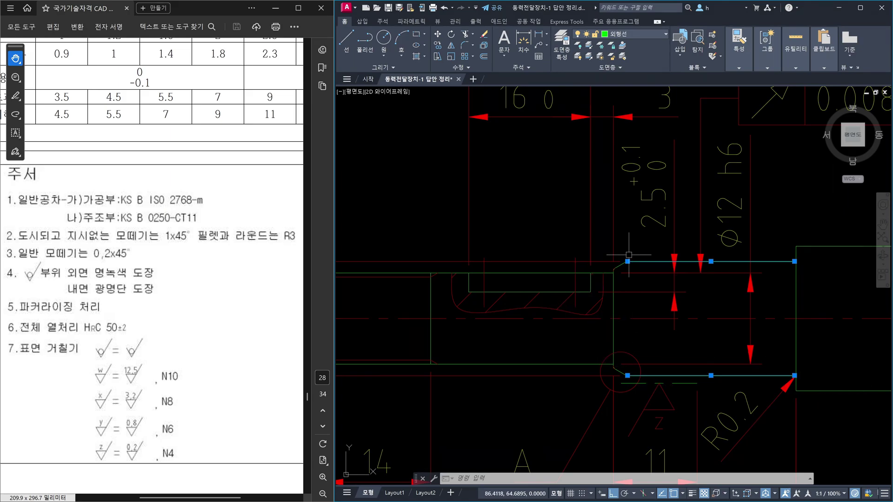
key("Escape")
left_click(539, 364)
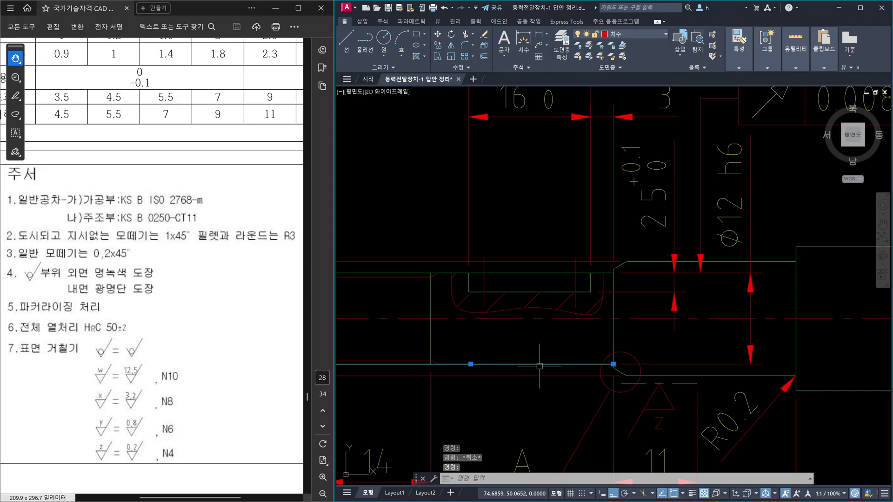
left_click(535, 276)
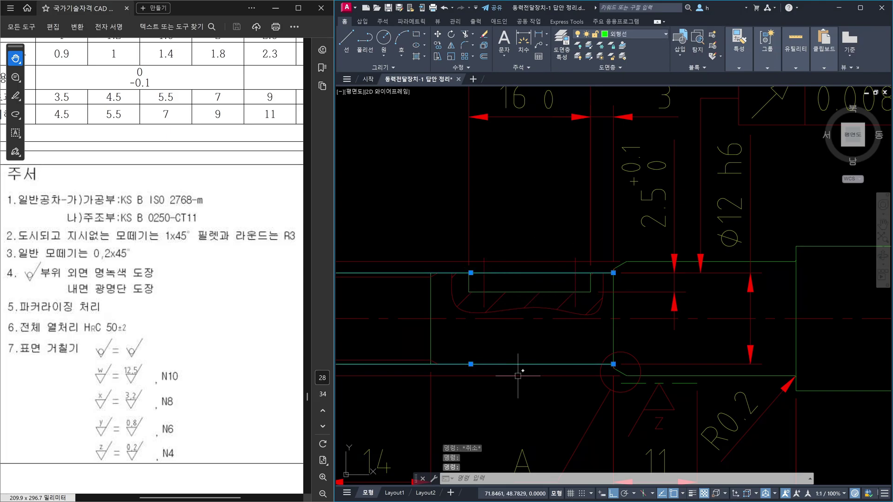
key("Escape")
Step: Examine the middle and right-hand sections of the part 2 shaft and the part 5 spur gear view
scroll(537, 373, "down", 4)
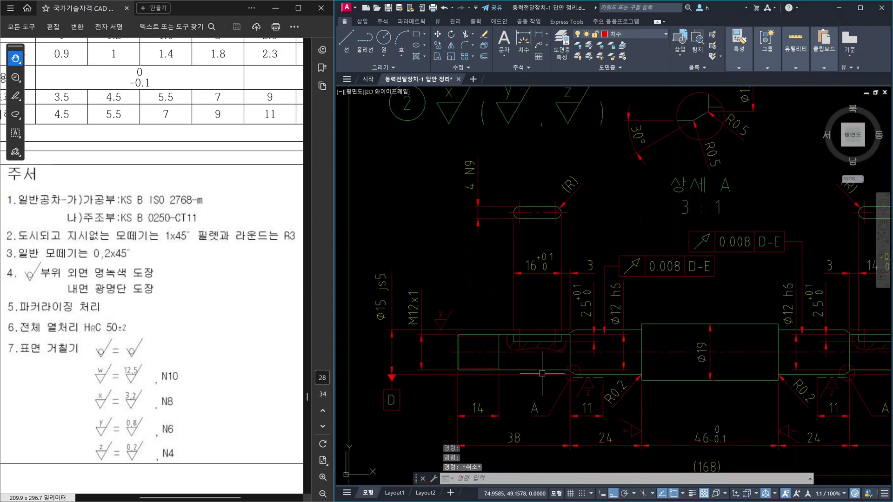
middle_click_drag(704, 376, 488, 372)
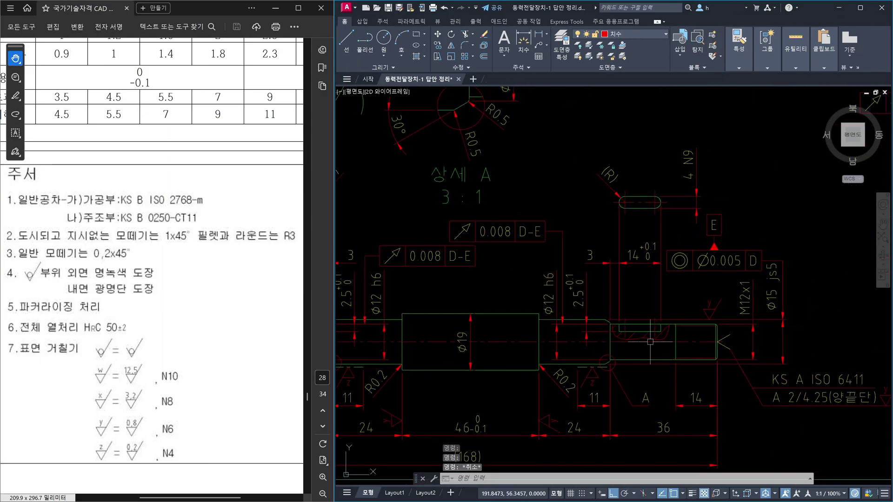
middle_click_drag(685, 361, 724, 367)
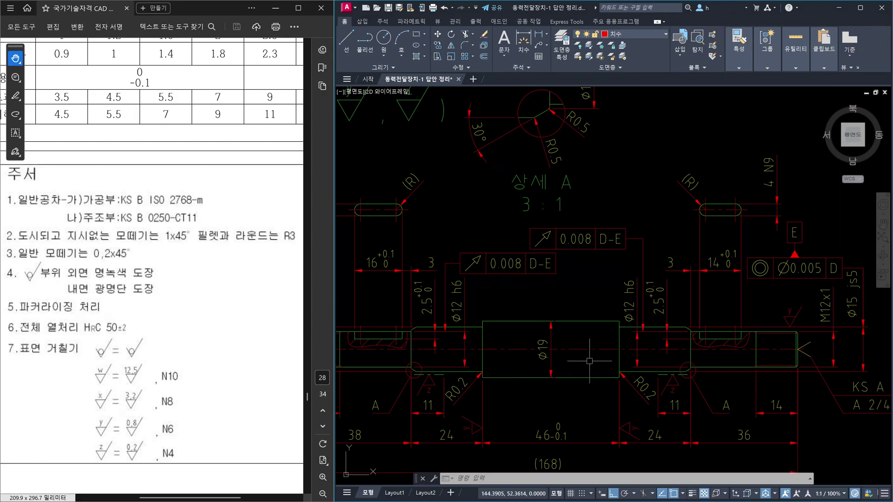
scroll(675, 367, "down", 4)
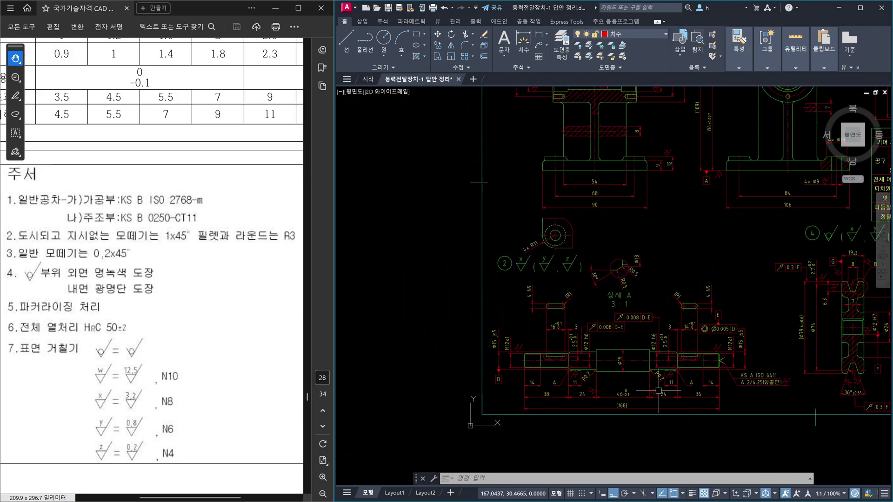
scroll(624, 386, "up", 2)
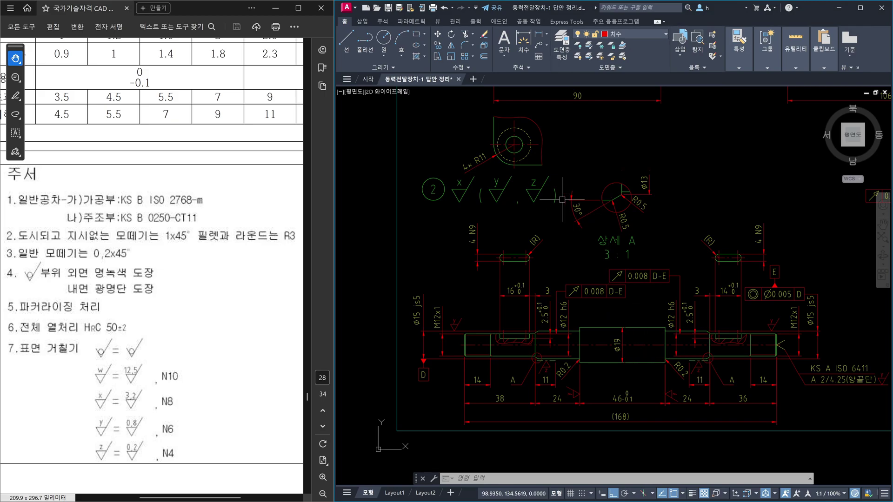
mouse_move(562, 199)
middle_mouse_down()
mouse_move(546, 214)
mouse_move(353, 177)
middle_mouse_up()
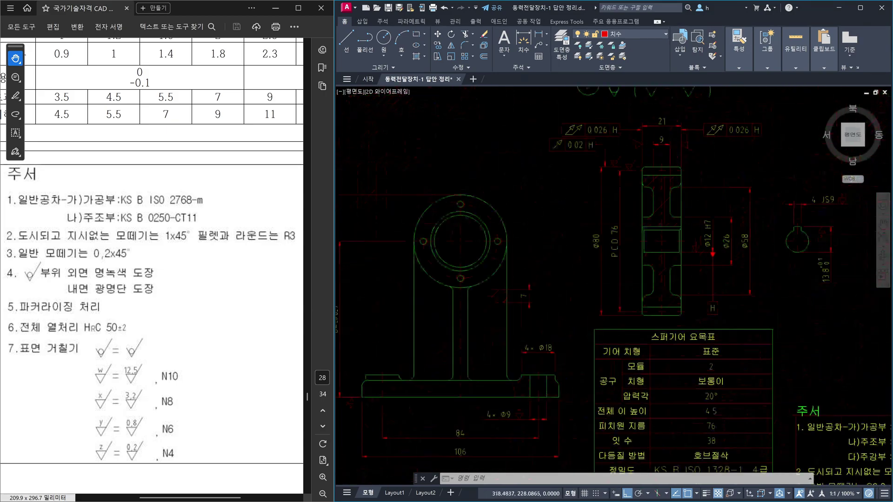
middle_click_drag(621, 180, 544, 245)
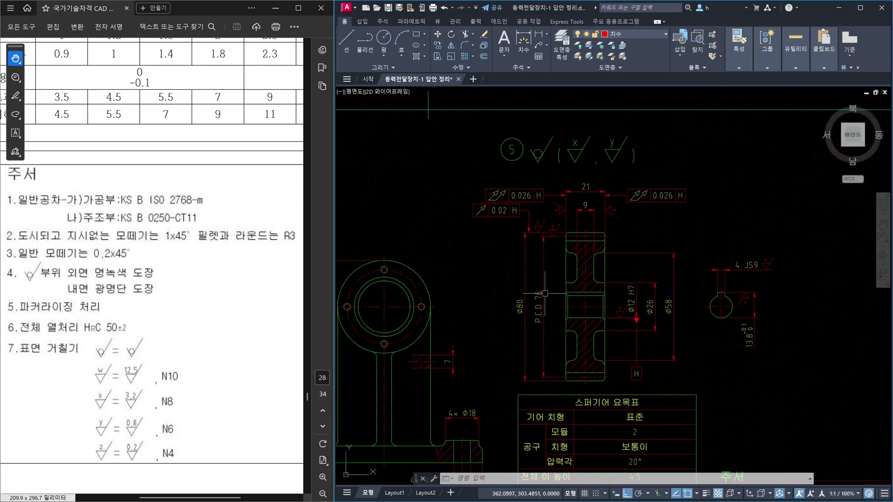
mouse_move(602, 296)
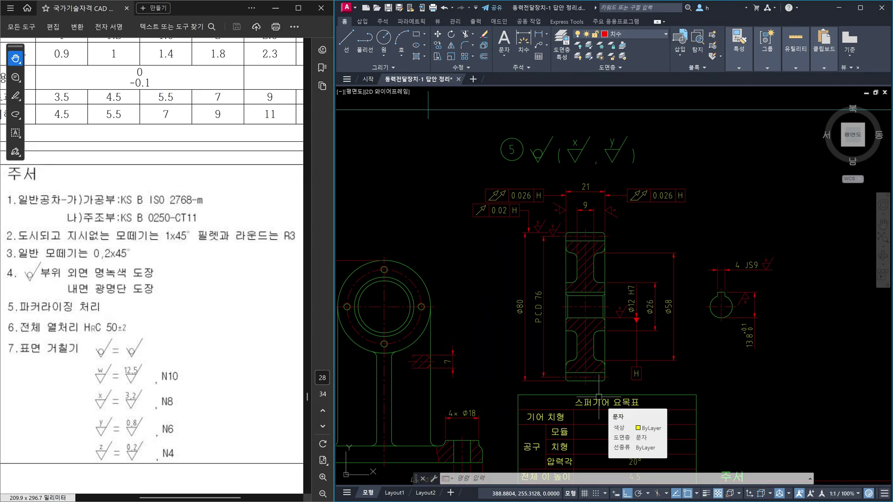
scroll(644, 313, "down", 8)
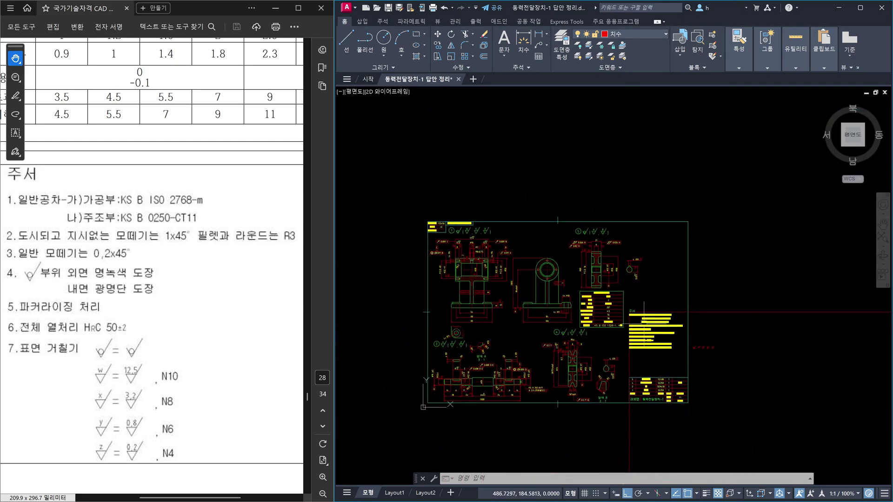
Step: Open note 6 (전체 열처리) for editing and set the text height to 3.5
scroll(644, 313, "up", 8)
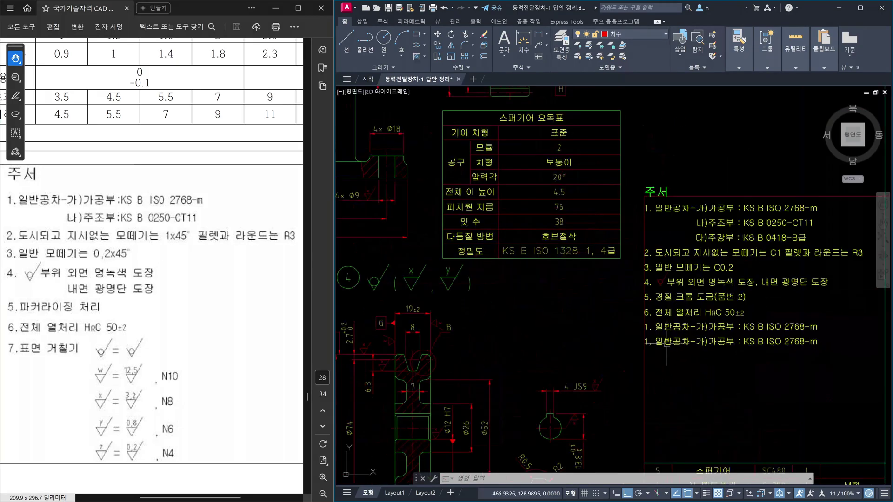
left_click(706, 313)
double_click(710, 313)
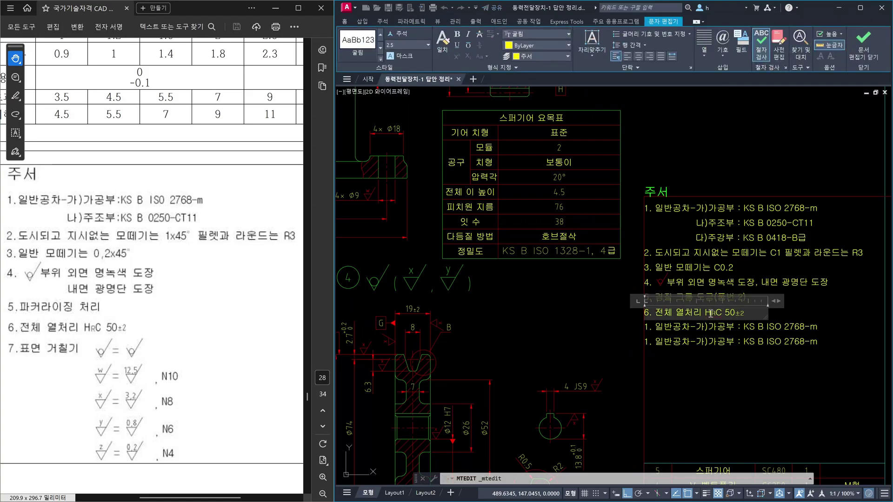
left_click(420, 46)
left_click(410, 66)
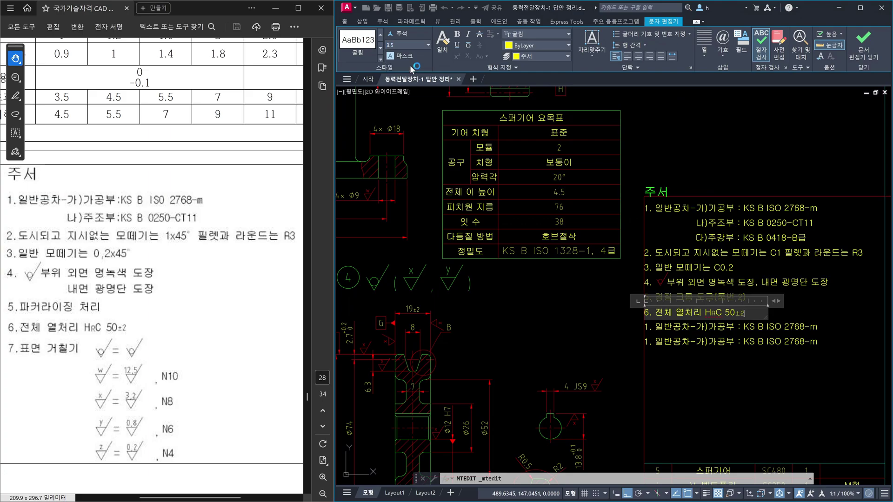
Step: Append "(품번 2)" to the end of note 6 and widen its text frame so the note fits on one line
left_click(748, 311)
type("(vnaqjs")
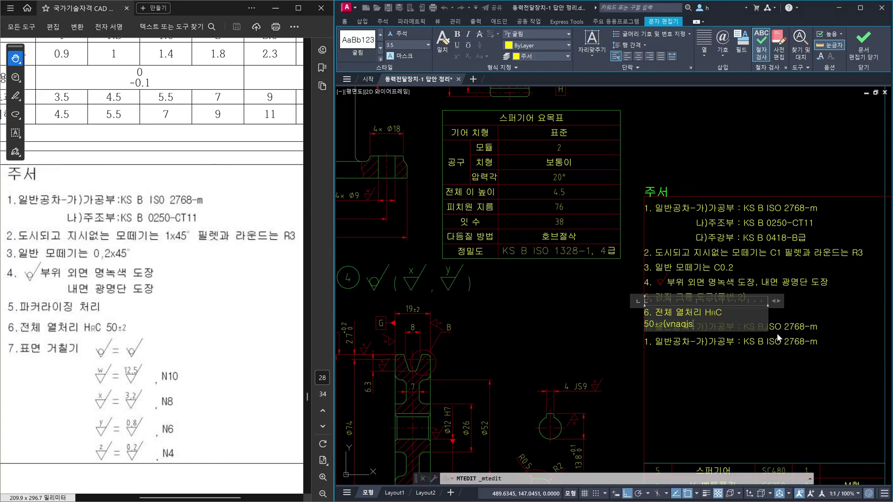
key("BackSpace")
key("BackSpace")
key("BackSpace")
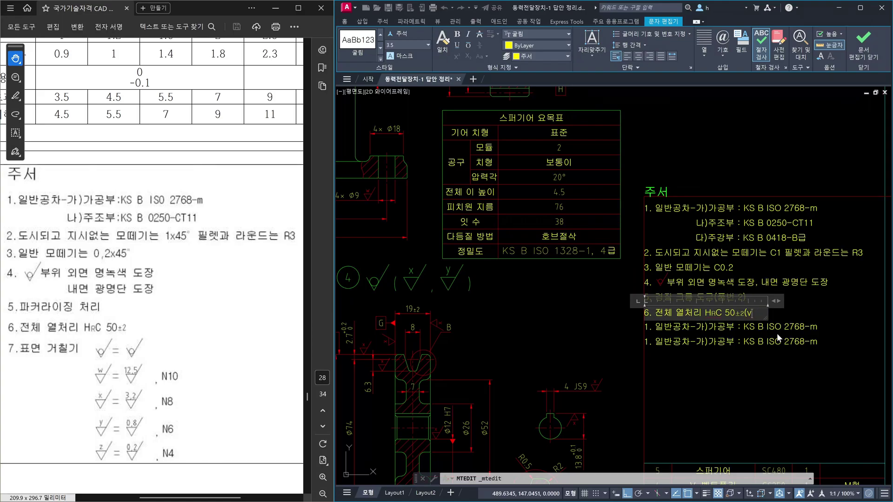
type("v")
type("naqjs ")
type("2")
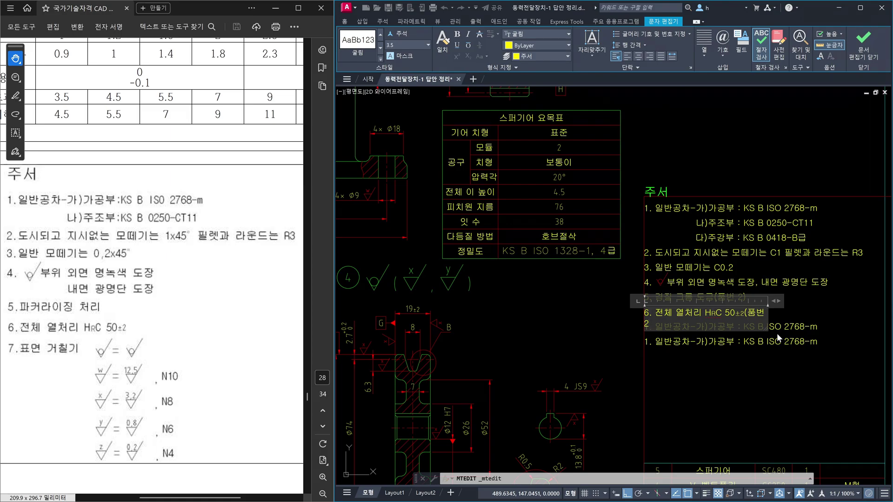
type(")")
left_click_drag(777, 333, 790, 319)
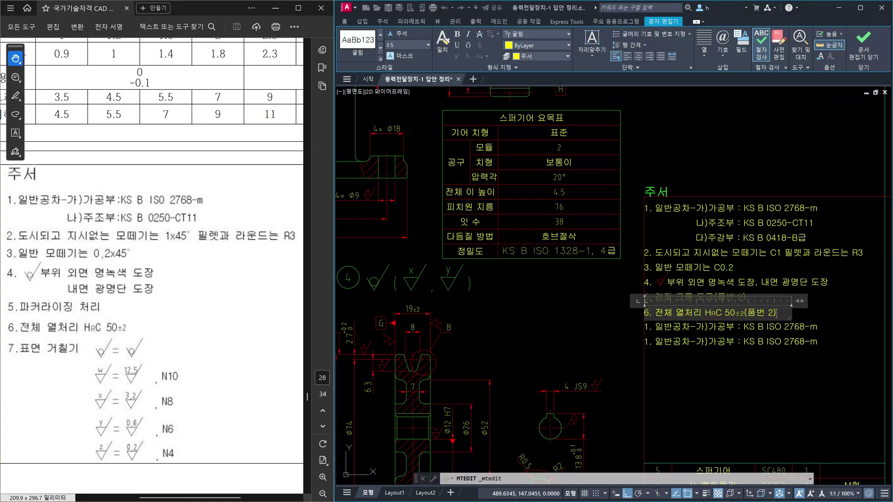
left_click(791, 322)
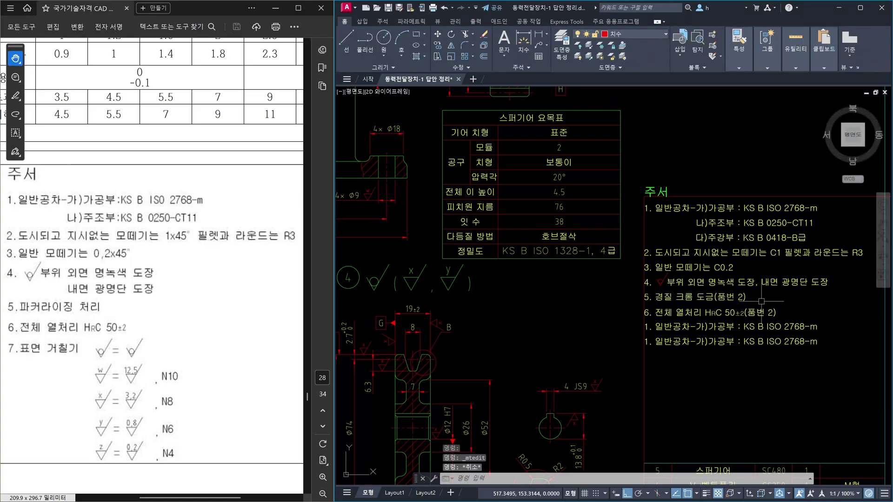
Step: Review the 주서 list, including note 6, against the shaft, spur gear and V-belt pulley views
scroll(762, 302, "down", 3)
scroll(752, 299, "up", 3)
scroll(752, 301, "down", 4)
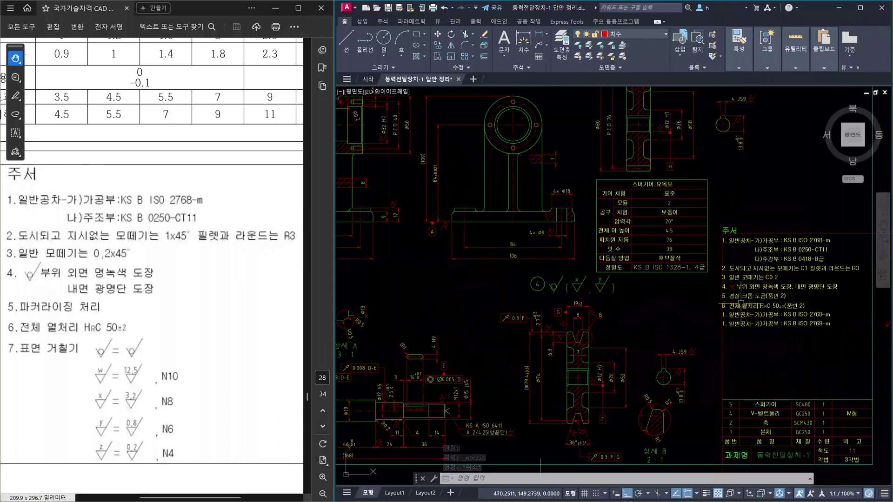
scroll(693, 321, "up", 2)
middle_click_drag(423, 396, 456, 382)
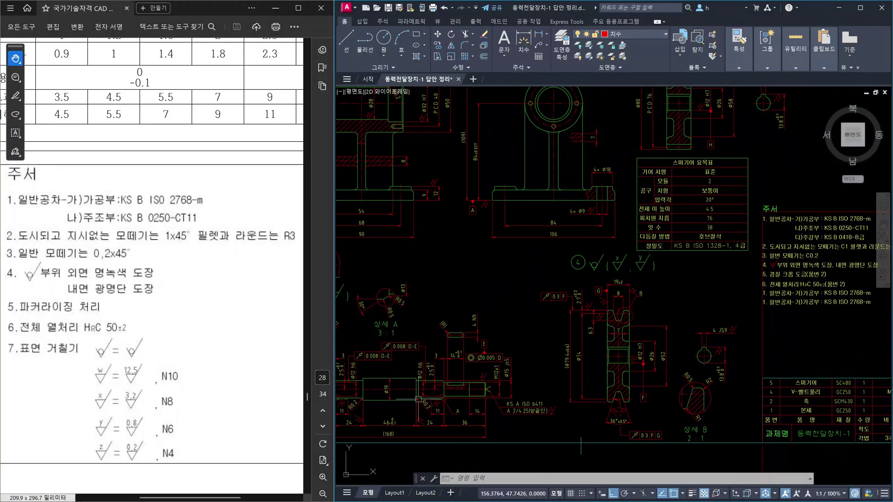
scroll(419, 398, "down", 4)
scroll(529, 283, "up", 4)
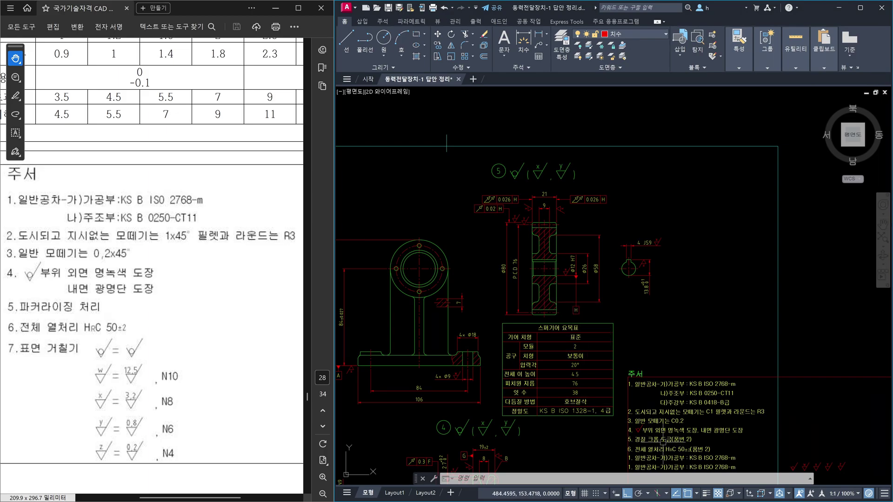
middle_click_drag(664, 450, 658, 356)
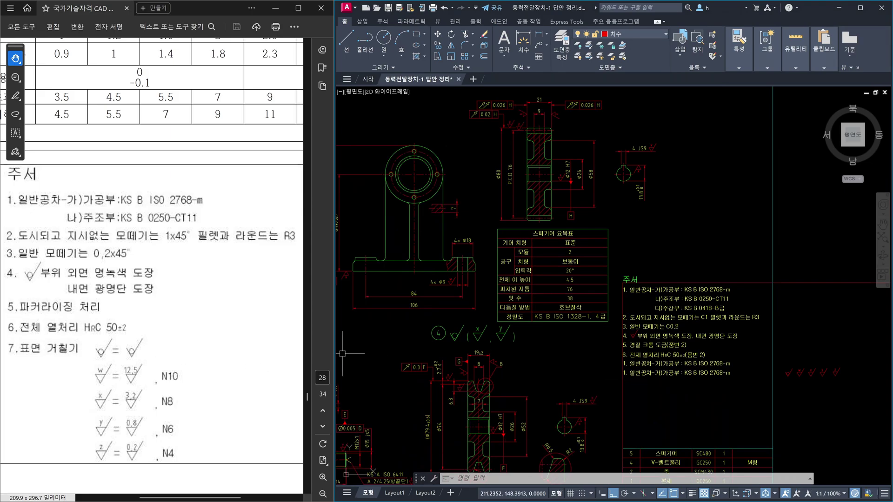
scroll(650, 366, "up", 4)
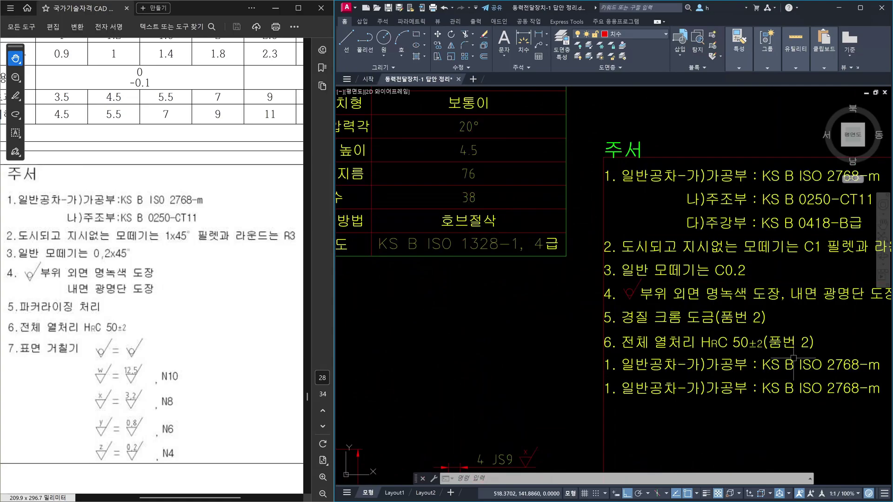
mouse_move(794, 359)
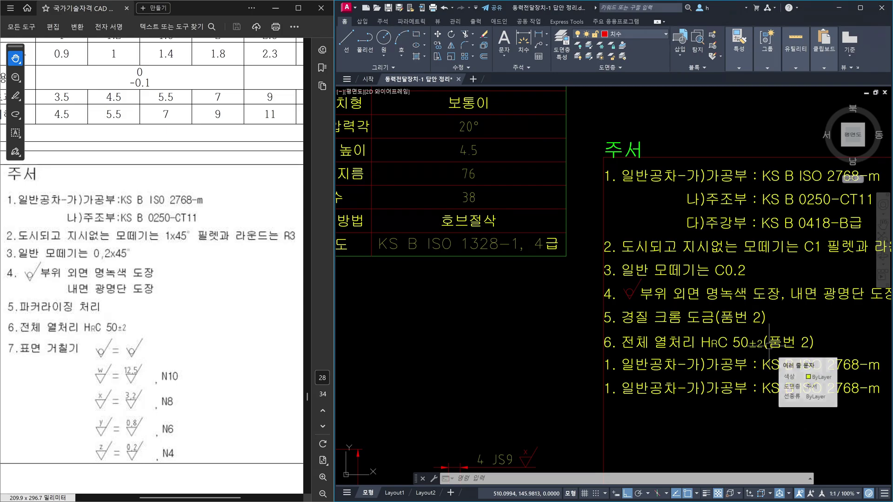
scroll(769, 343, "down", 2)
middle_click_drag(796, 372, 782, 345)
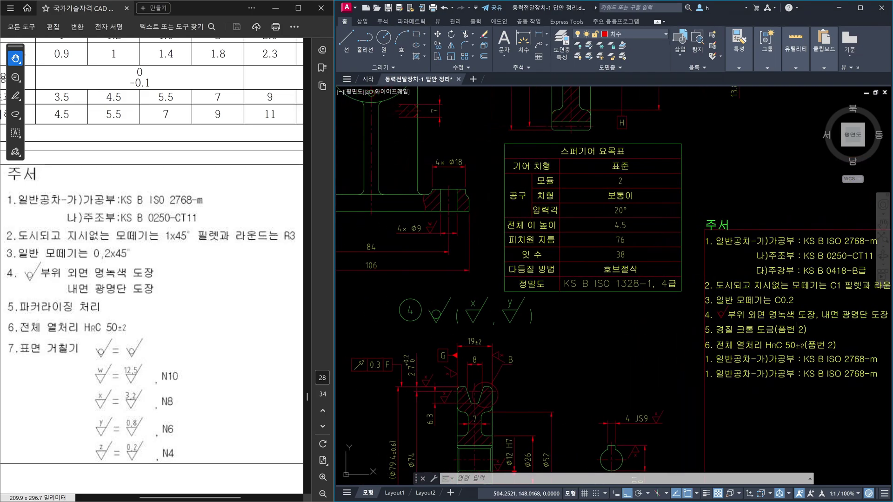
key("Escape")
key("Escape")
type("ㅐ")
key("Return")
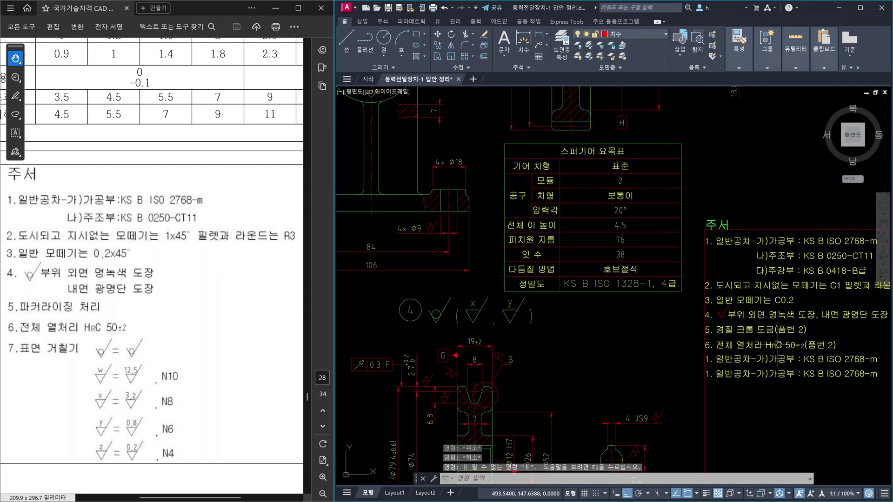
Step: Copy note 6 (전체 열처리 HRC 50±2) from the 주서 list to the part 2 balloon and surface roughness symbols
key("Escape")
type("co")
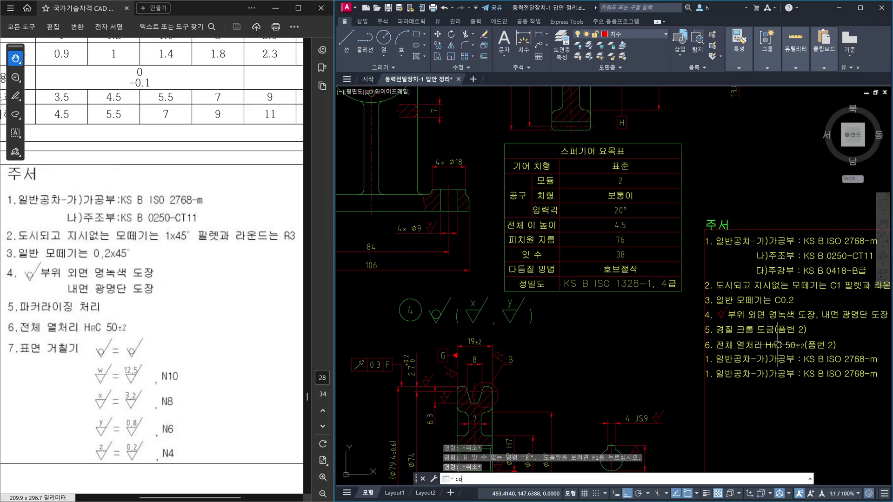
key("Return")
left_click(774, 345)
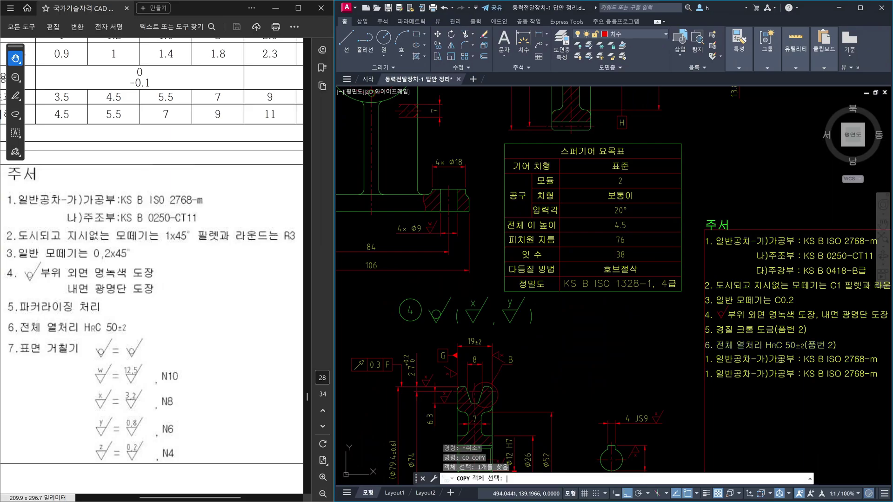
key("Return")
left_click(786, 389)
scroll(703, 385, "down", 3)
scroll(563, 378, "up", 2)
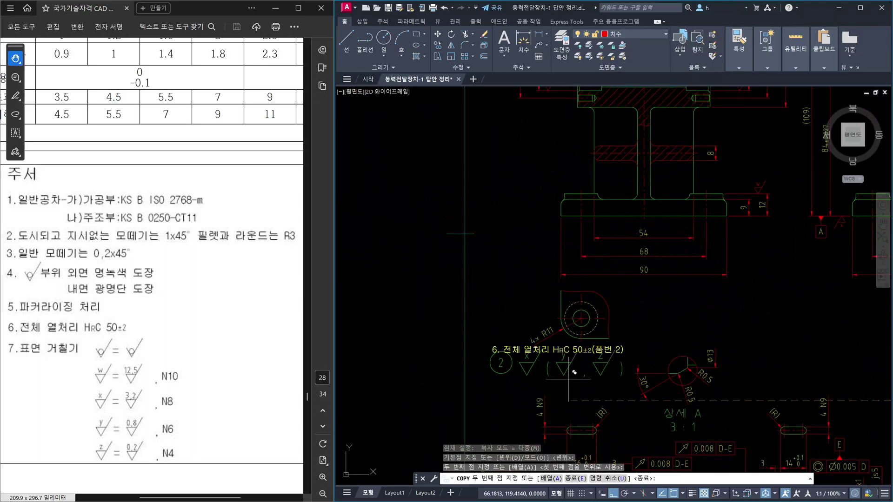
key("Escape")
Step: Move the copied heat treatment note straight down so it sits just below the part 2 balloon and roughness symbols
middle_click_drag(587, 369, 593, 315)
type("m")
key("Return")
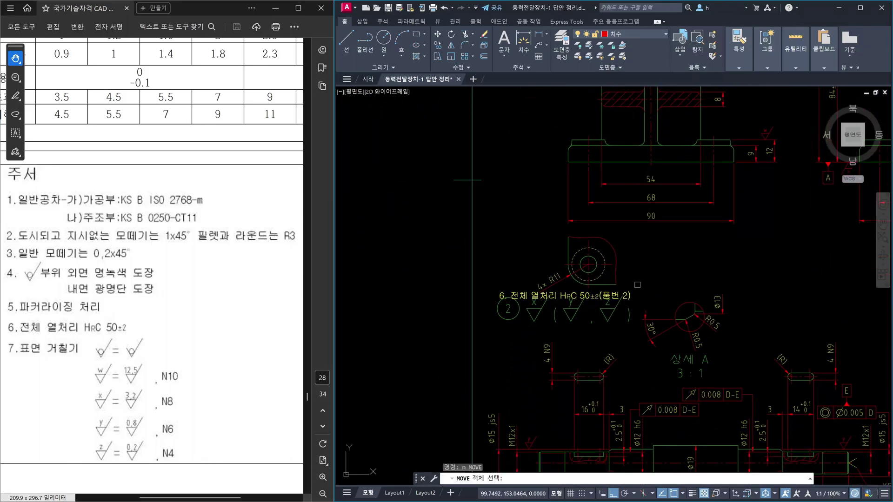
left_click(629, 295)
key("Return")
left_click(793, 261)
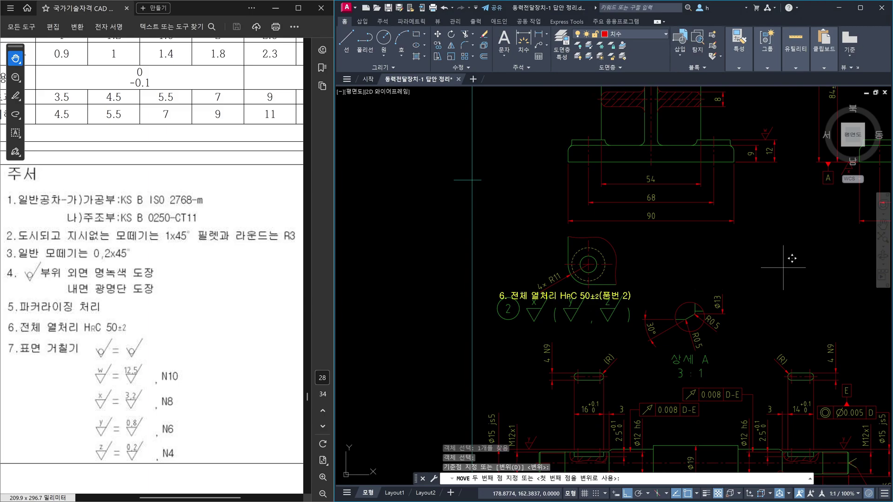
left_click(792, 300)
key("Escape")
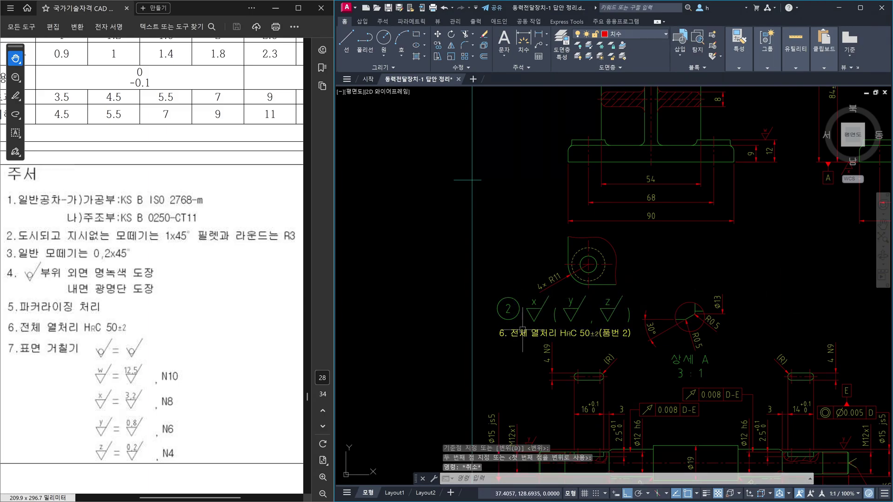
Step: Replace the leading "6." of the copied note under part 2 with "*" and revert the automatic bullet formatting
double_click(517, 334)
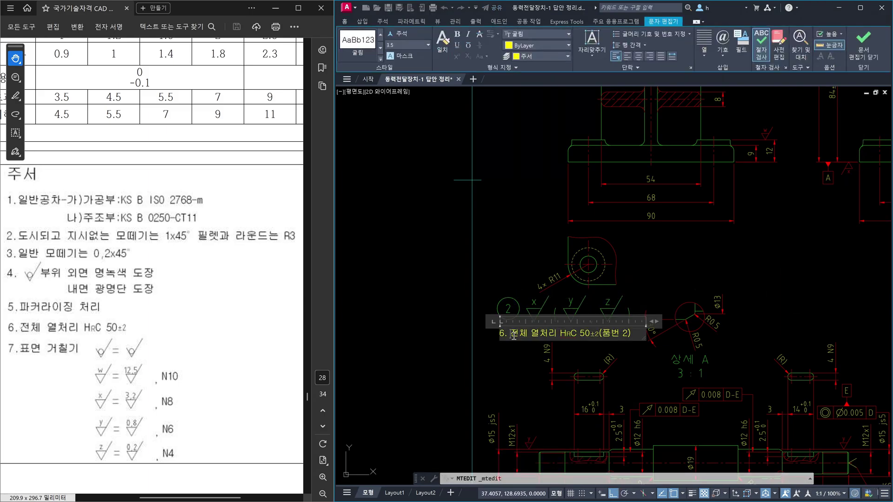
key("BackSpace")
key("BackSpace")
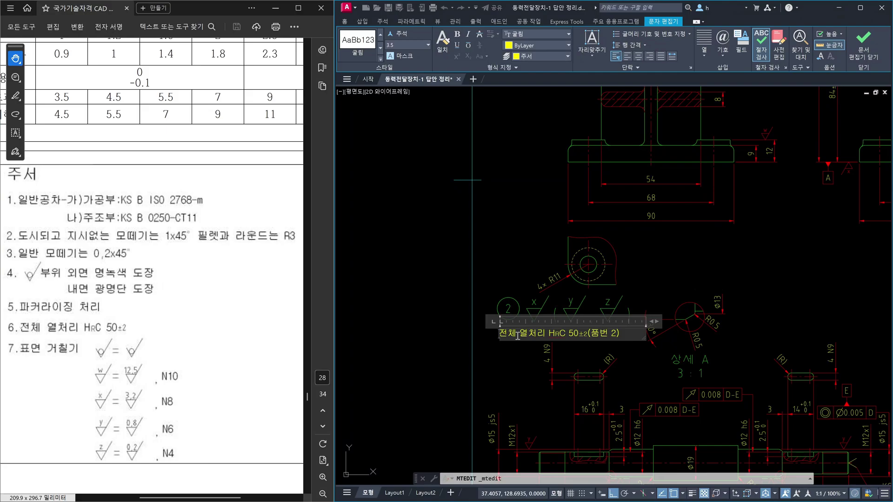
type("*")
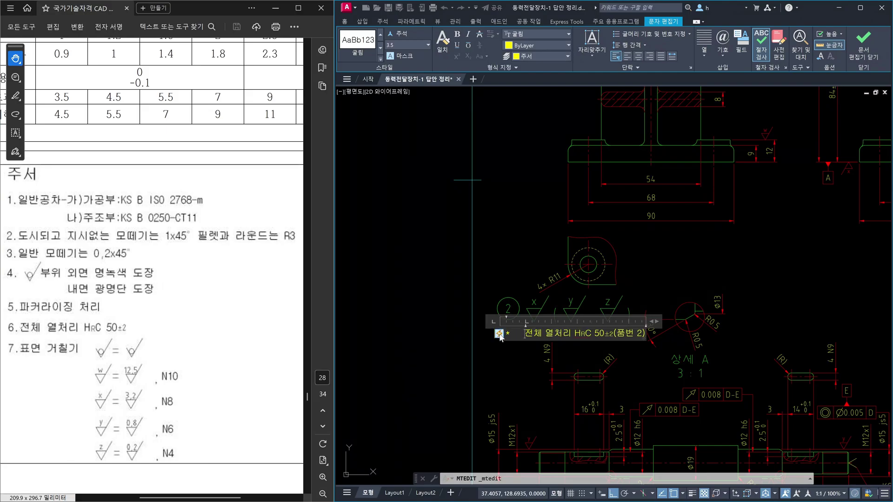
left_click(499, 333)
left_click(538, 365)
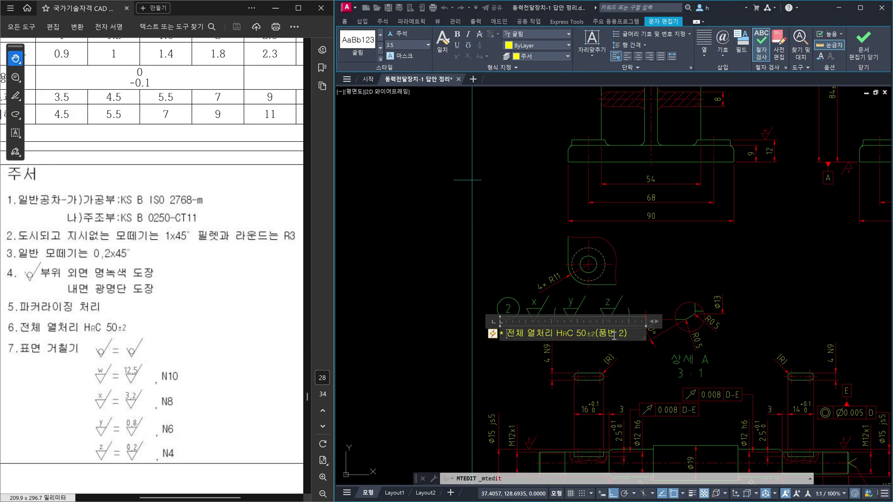
Step: Remove "(품번 2)" from the end of the note under part 2 and finish editing the text
key("BackSpace")
key("BackSpace")
key("BackSpace")
key("BackSpace")
key("BackSpace")
key("BackSpace")
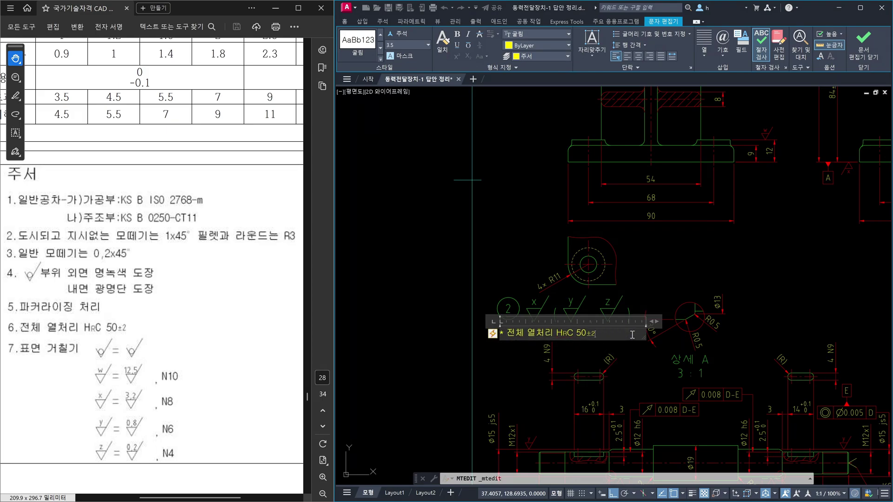
key("Escape")
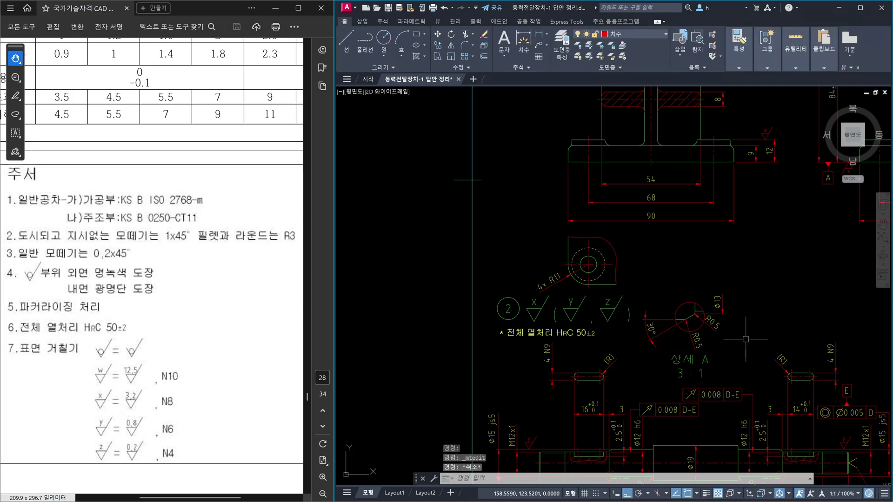
Step: Copy the "* 전체 열처리 HRC 50±2" note from its asterisk to below the part 5 balloon and roughness symbols, with ortho off
scroll(746, 339, "down", 3)
scroll(479, 337, "up", 3)
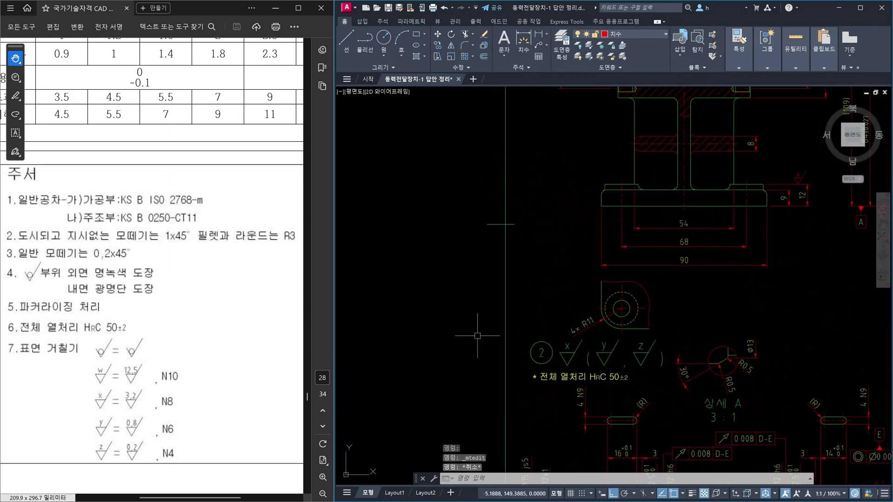
type("채")
key("Return")
key("Escape")
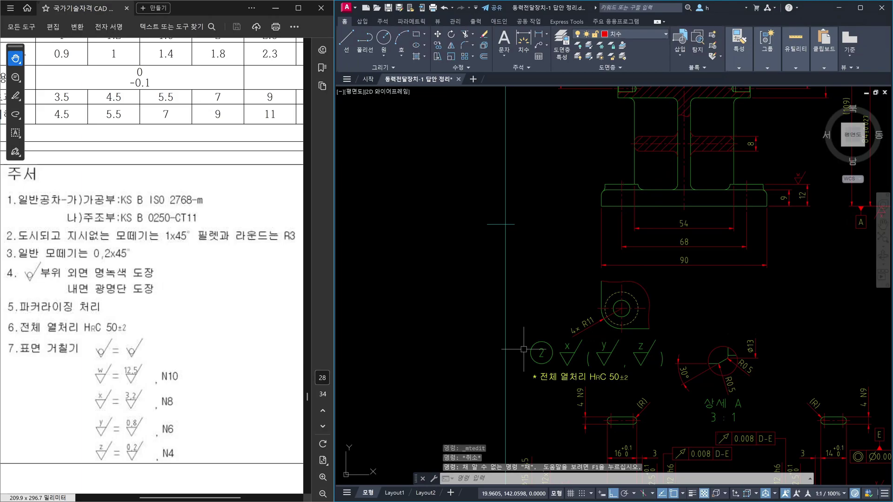
type("co")
key("Return")
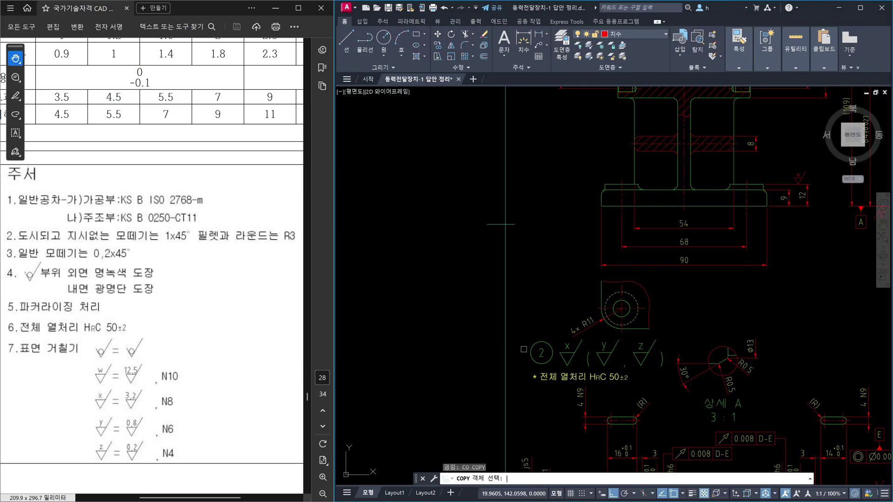
left_click(549, 376)
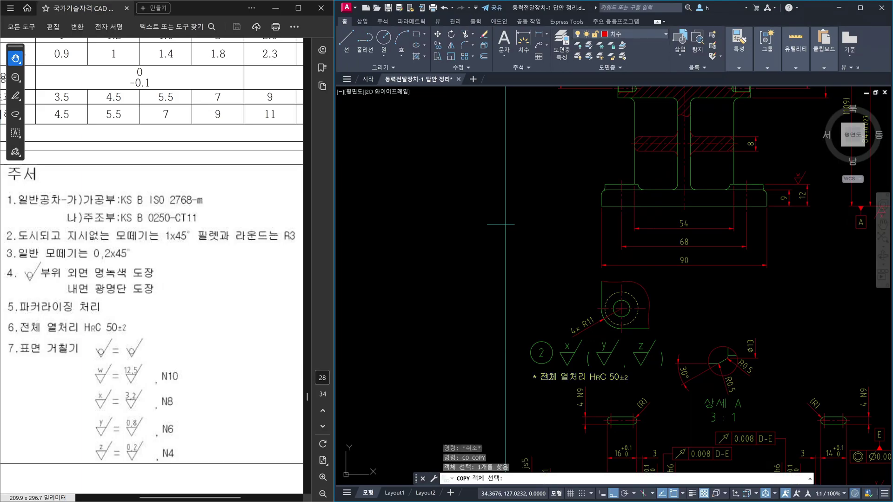
scroll(547, 375, "up", 4)
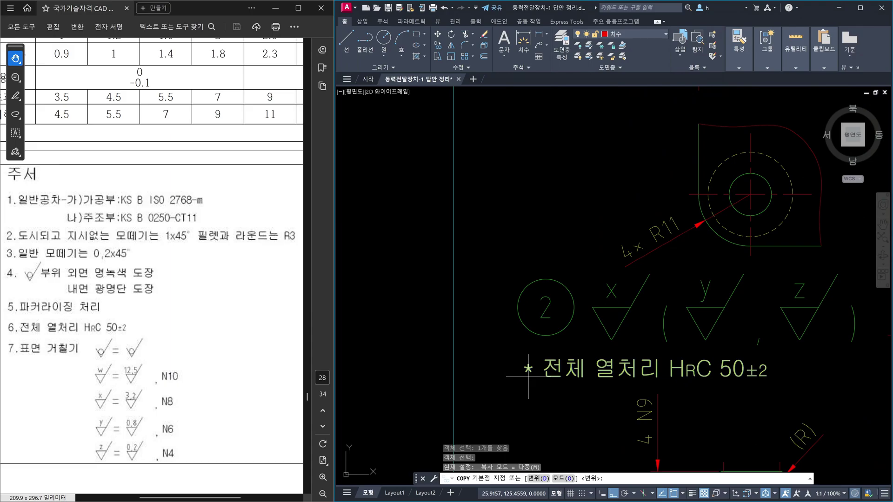
key("Return")
left_click(529, 372)
scroll(638, 316, "down", 8)
key("F8")
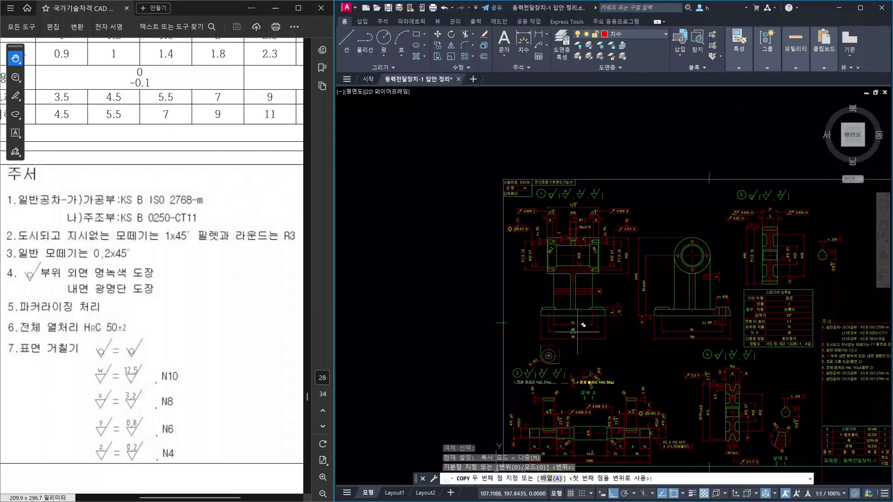
scroll(736, 223, "up", 2)
scroll(793, 165, "up", 5)
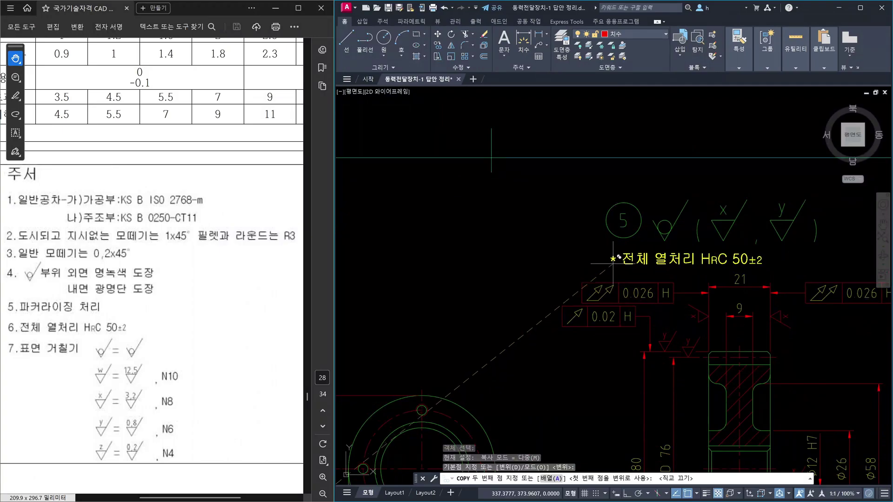
key("Escape")
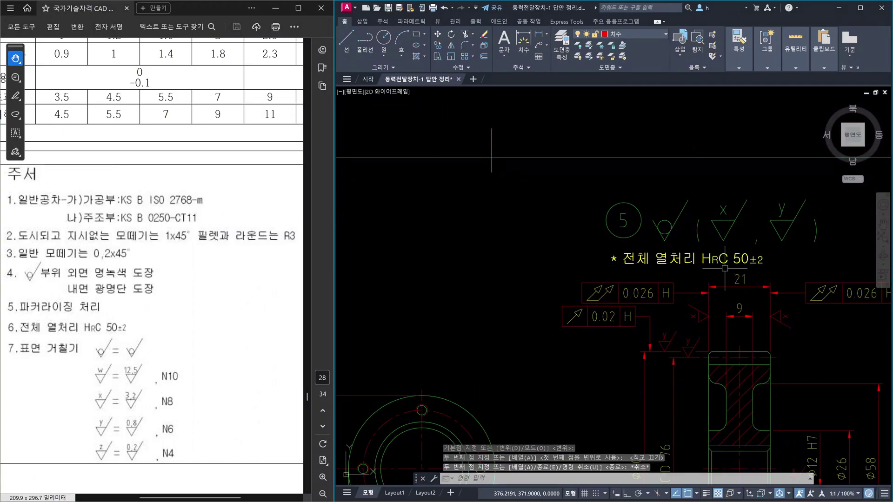
Step: Change "전체" to "치부" in the part 5 note so it reads "* 치부 열처리 HRC 50±2"
left_click(660, 258)
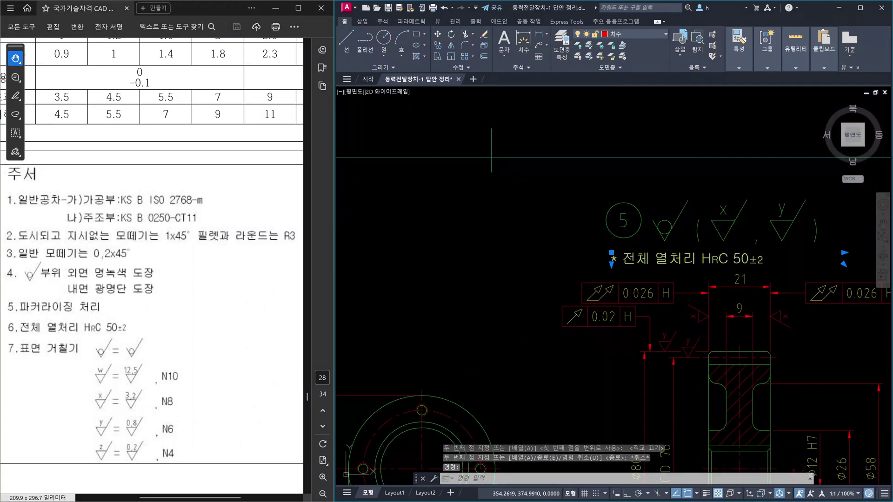
double_click(663, 262)
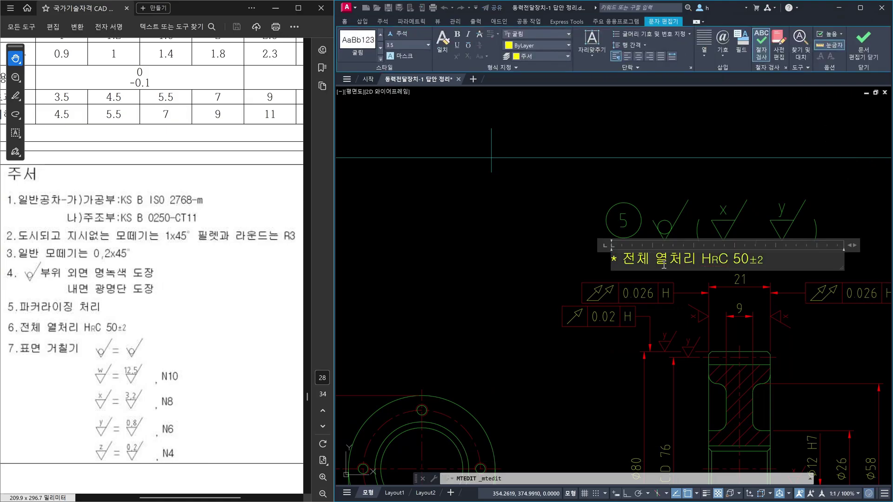
key("BackSpace")
key("BackSpace")
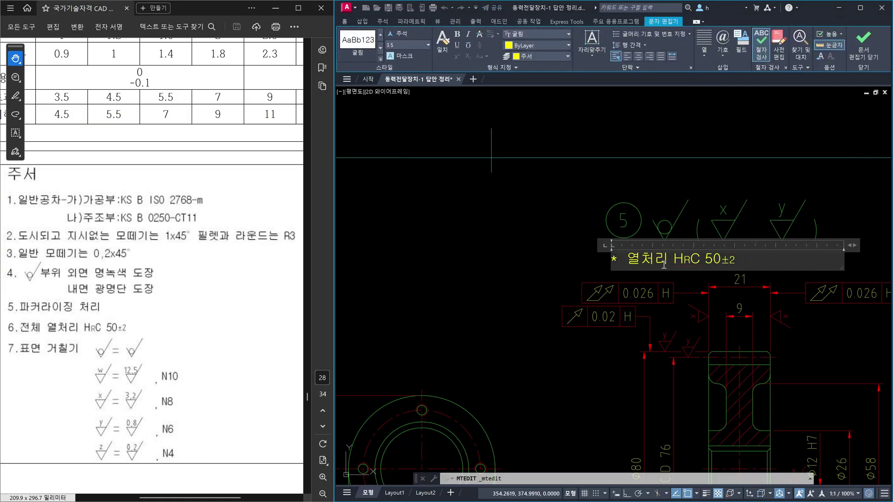
type("치형부")
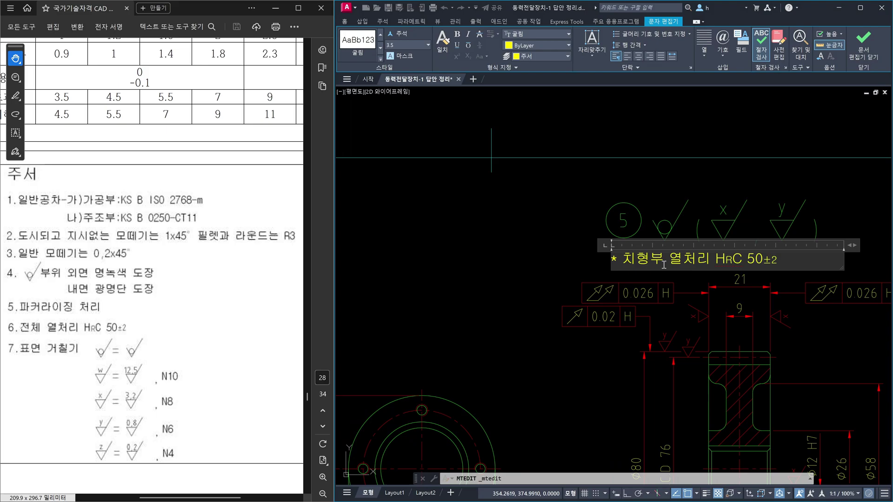
key("Left")
key("BackSpace")
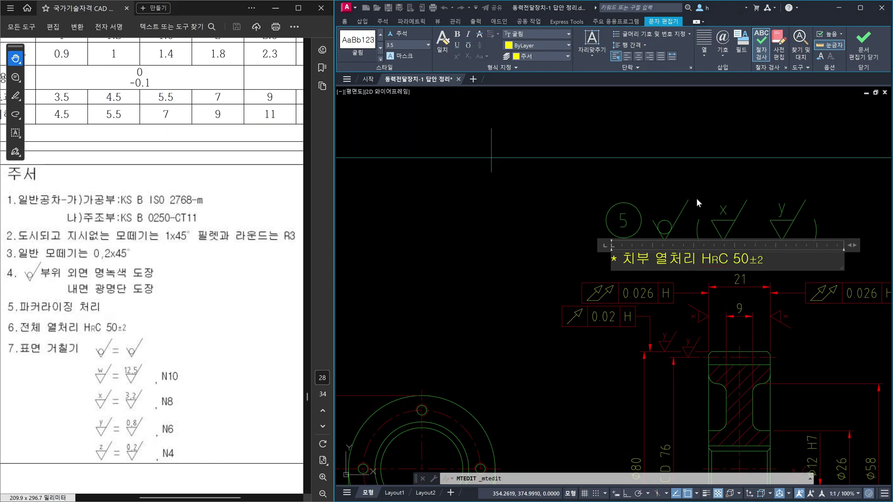
left_click(713, 191)
key("Escape")
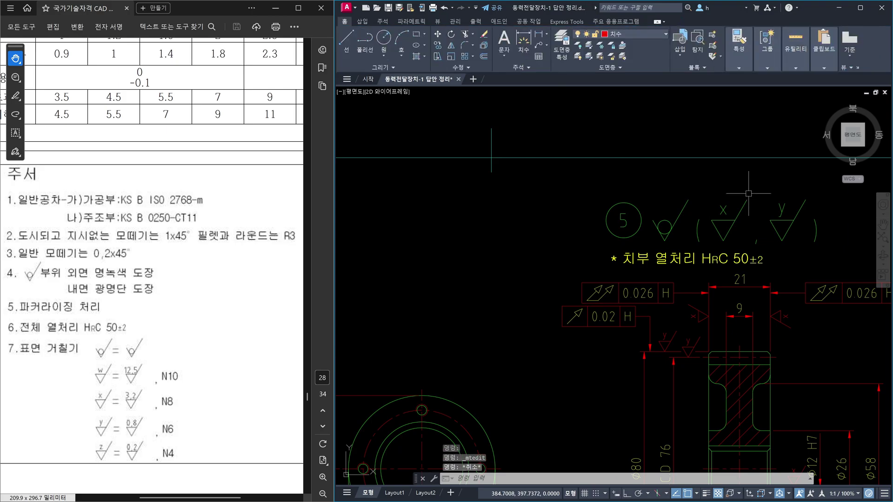
Step: Delete note 6 (전체 열처리) from the 주서 list
scroll(752, 273, "down", 5)
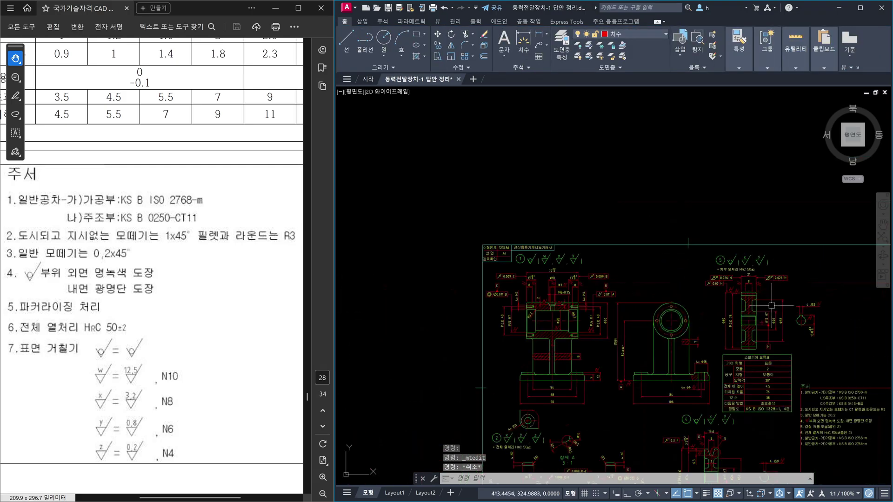
scroll(638, 365, "up", 4)
scroll(645, 373, "up", 2)
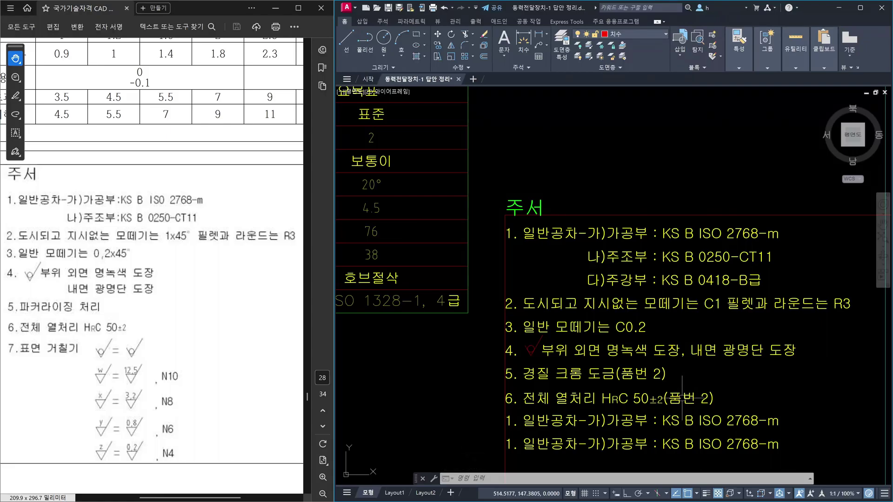
left_click(677, 399)
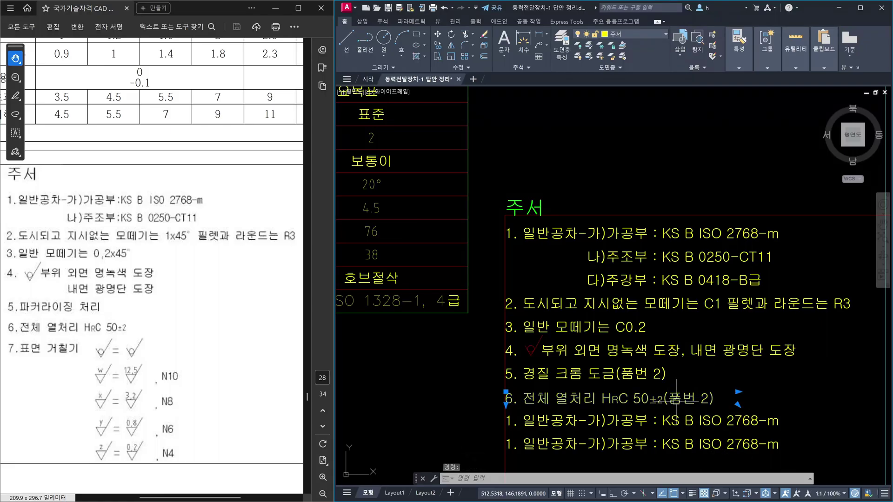
key("Delete")
middle_click_drag(676, 449, 644, 365)
key("Escape")
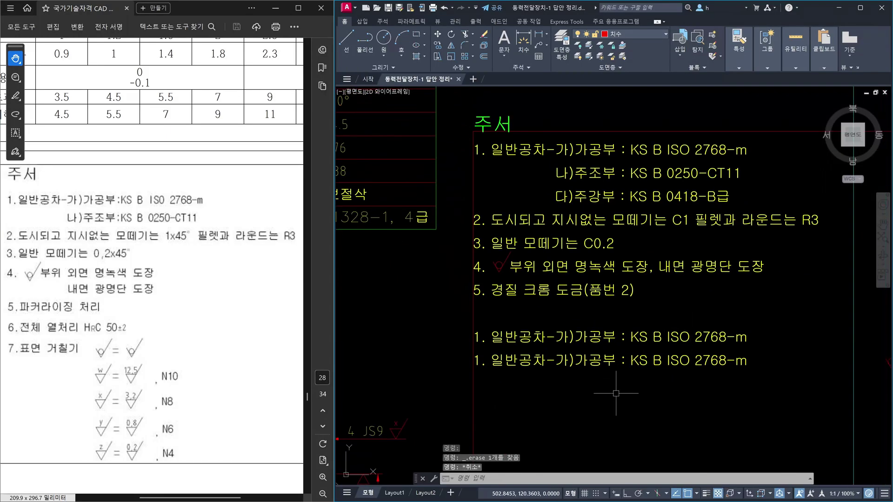
Step: Move the two placeholder lines below note 5 up by 8 to close the gap in the 주서 list
type("m")
key("Return")
left_click(652, 411)
left_click(535, 293)
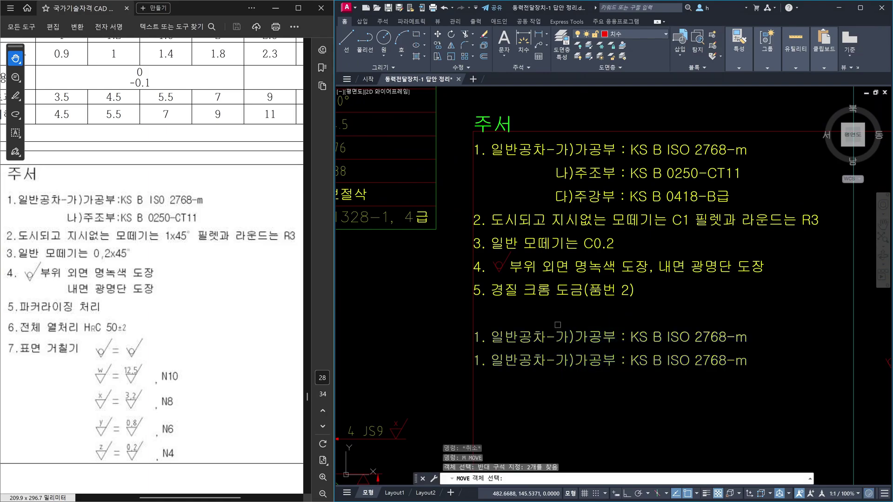
key("Return")
left_click(581, 410)
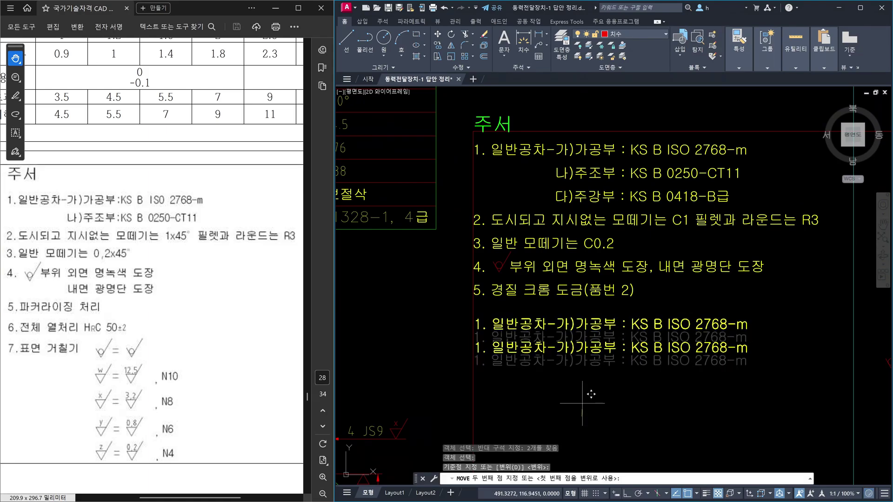
type("8")
key("Return")
key("Escape")
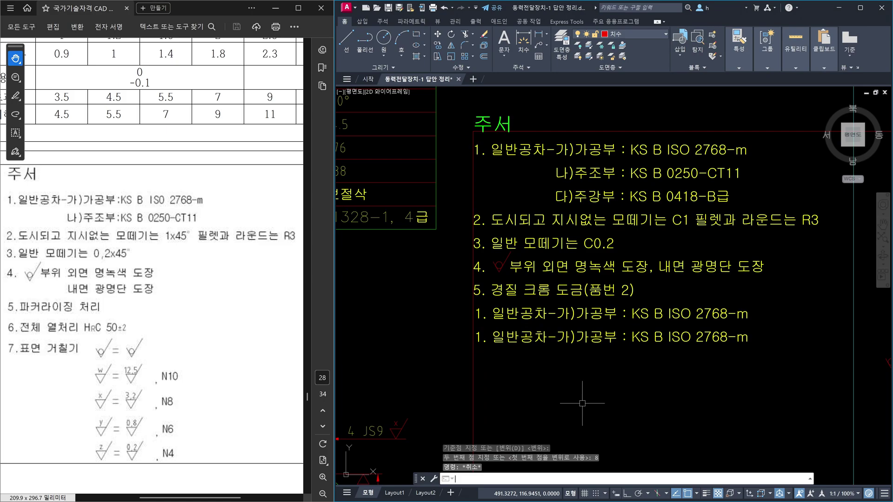
scroll(582, 403, "down", 6)
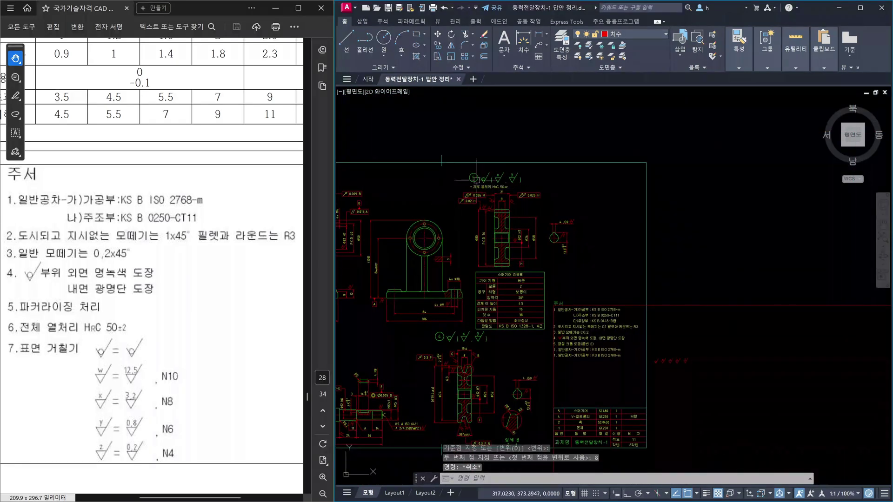
middle_click_drag(489, 288, 635, 228)
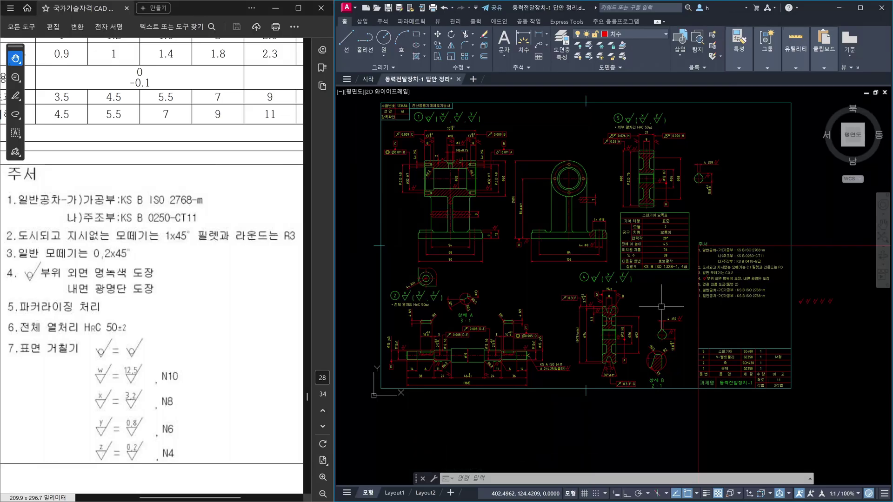
Step: Review the 주서 list and the part 2 heat treatment note against the rest of the sheet
scroll(729, 296, "up", 2)
scroll(731, 298, "up", 4)
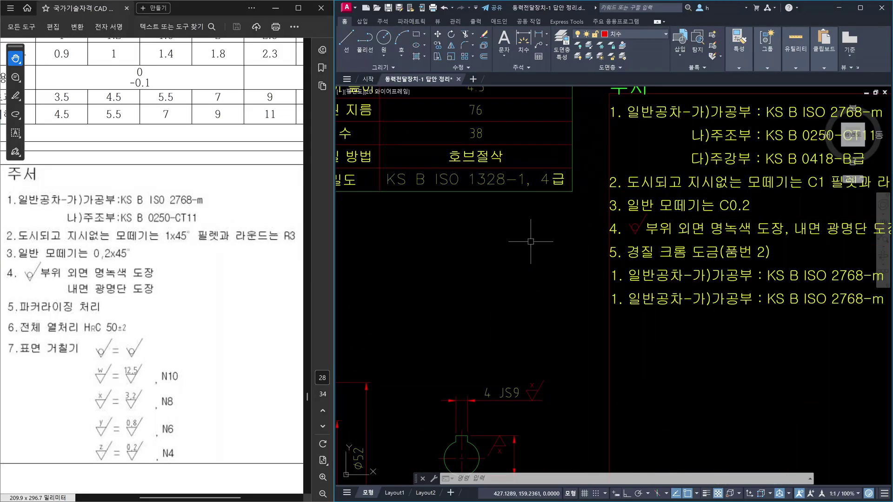
scroll(731, 251, "down", 10)
scroll(460, 285, "up", 6)
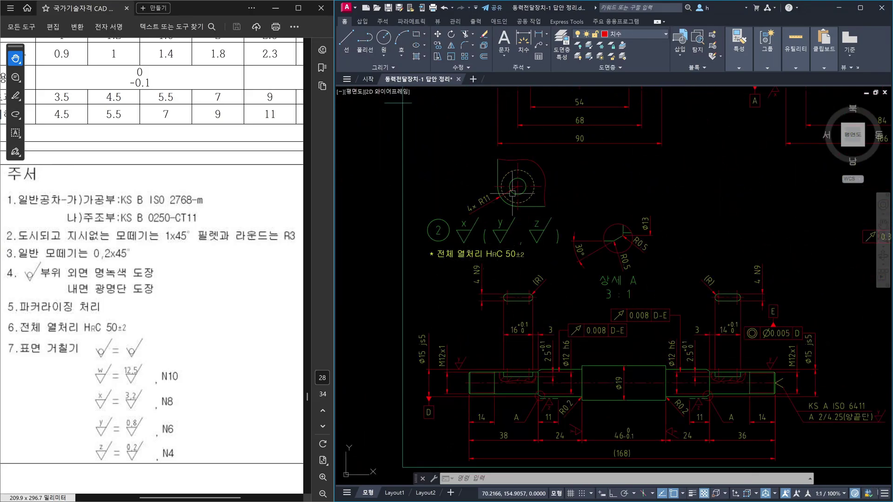
middle_click_drag(851, 301, 355, 278)
scroll(615, 256, "up", 4)
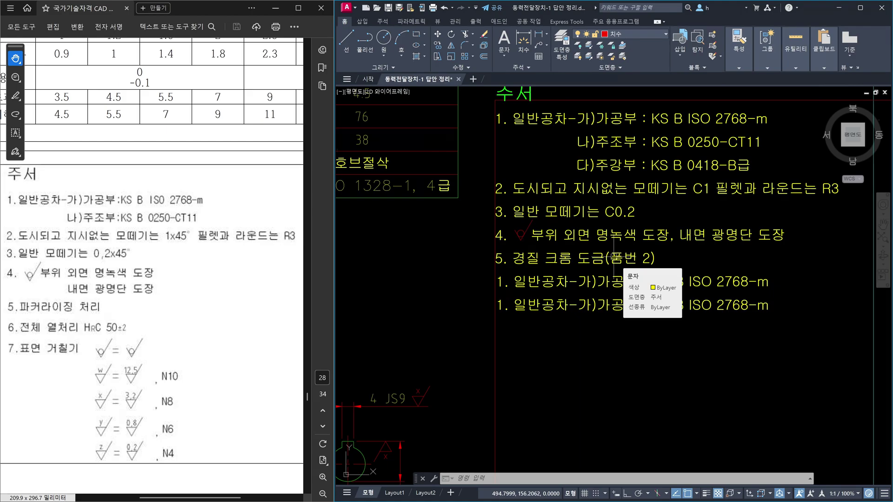
scroll(614, 260, "down", 4)
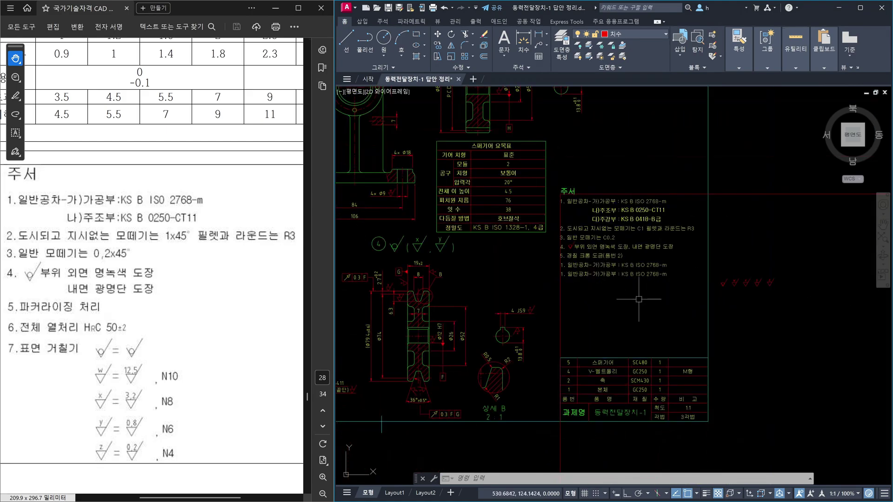
scroll(549, 302, "down", 4)
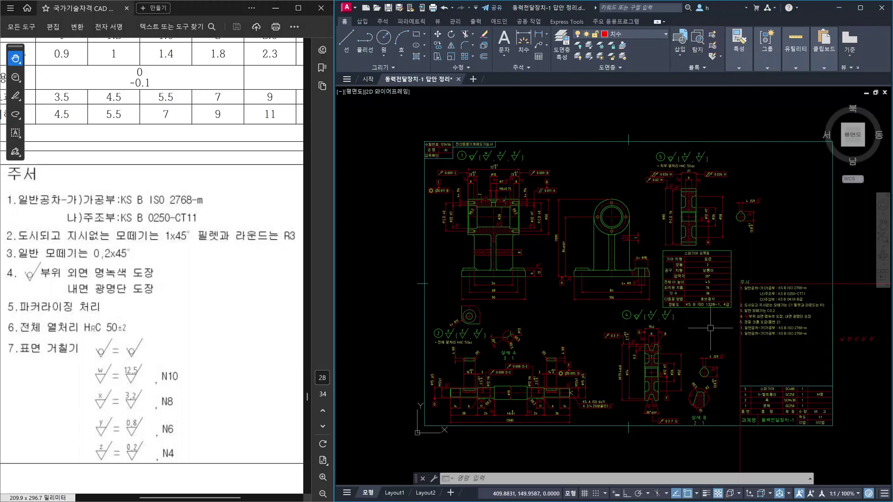
scroll(710, 328, "up", 1)
scroll(590, 326, "up", 2)
middle_click_drag(621, 311, 615, 325)
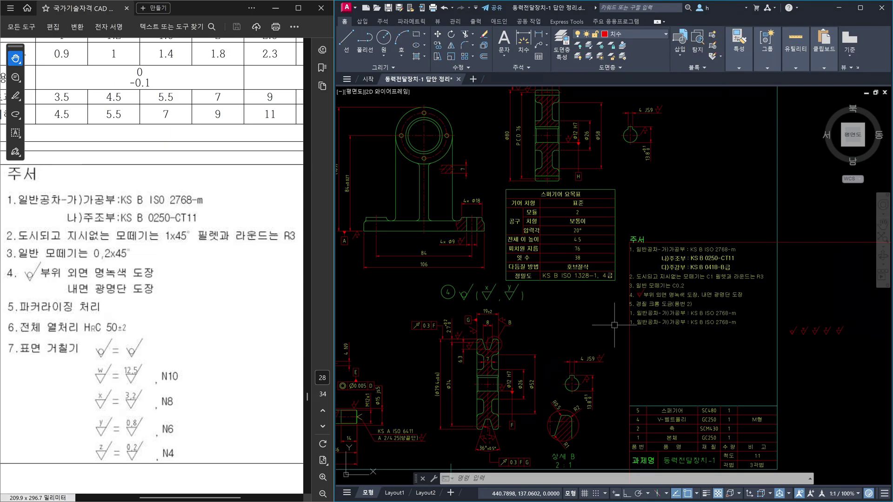
middle_click_drag(563, 270, 659, 325)
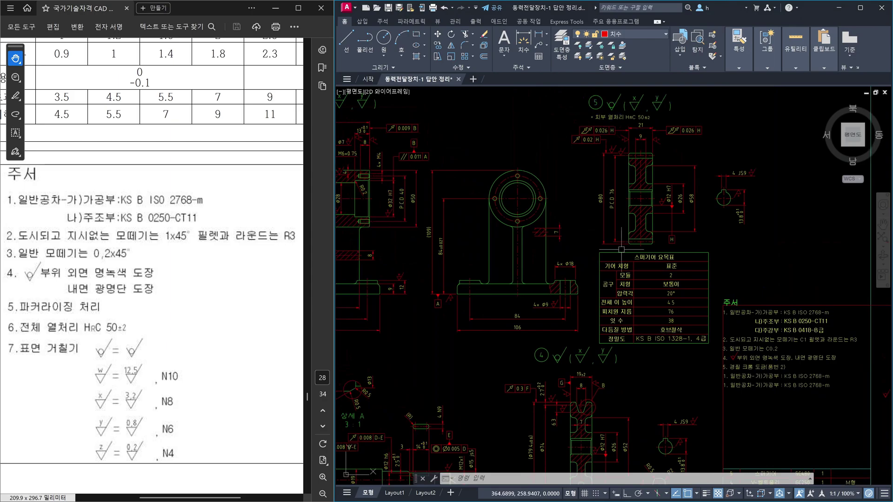
Step: Insert "고주파" before "열처리" in the part 5 note so it reads "* 치부 고주파 열처리 HRC 50±2"
middle_click_drag(638, 116, 636, 179)
scroll(636, 180, "up", 5)
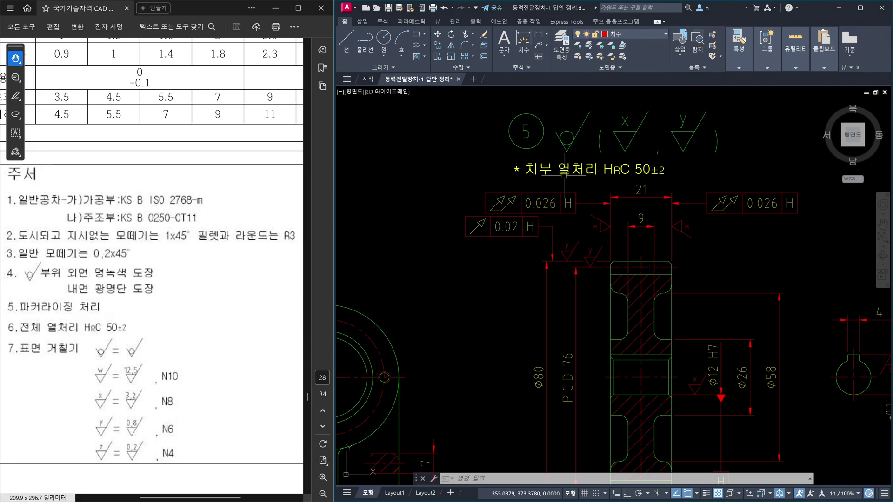
left_click(574, 169)
double_click(579, 172)
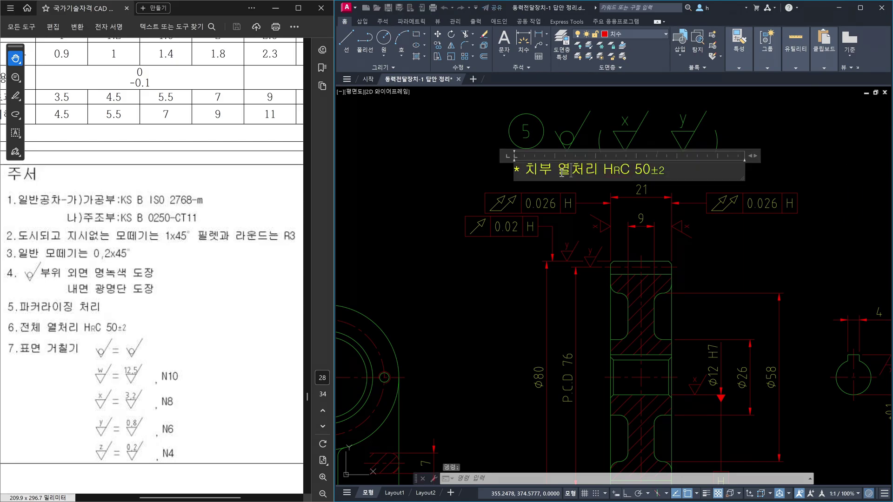
type("rhwnvk")
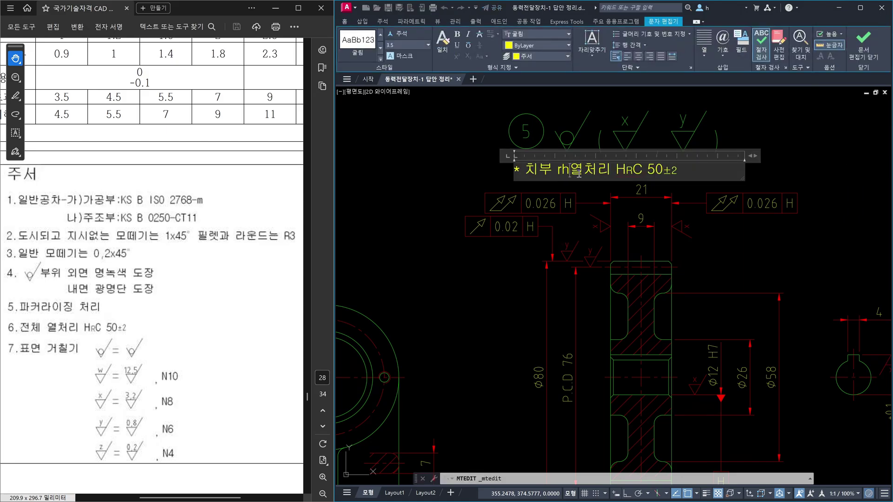
key("BackSpace")
key("BackSpace")
key("BackSpace")
key("BackSpace")
key("BackSpace")
key("BackSpace")
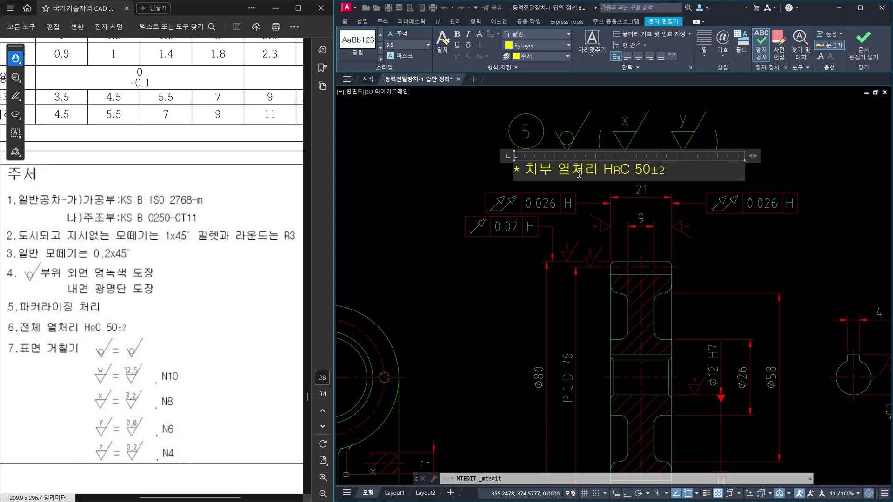
type("고줖")
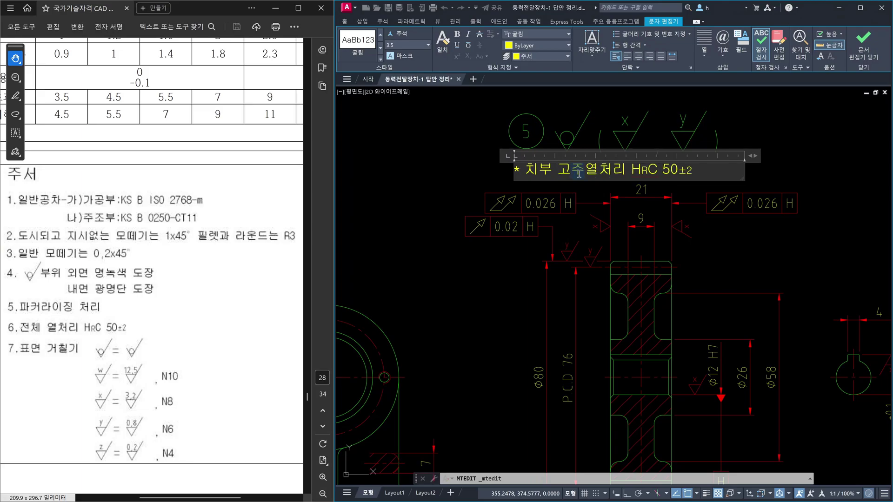
type("ㅏ")
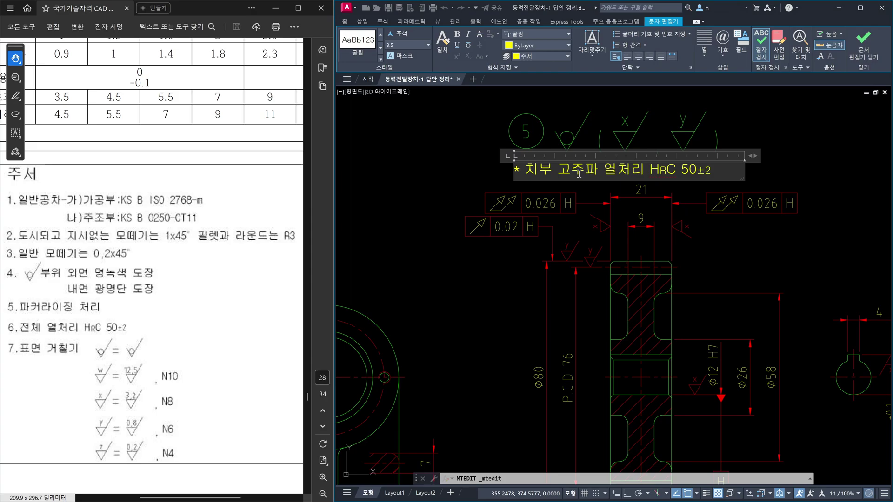
left_click(672, 269)
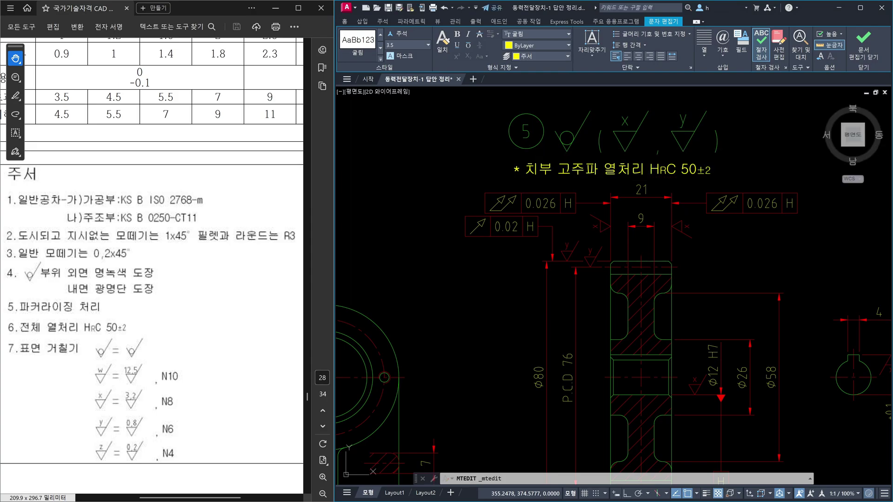
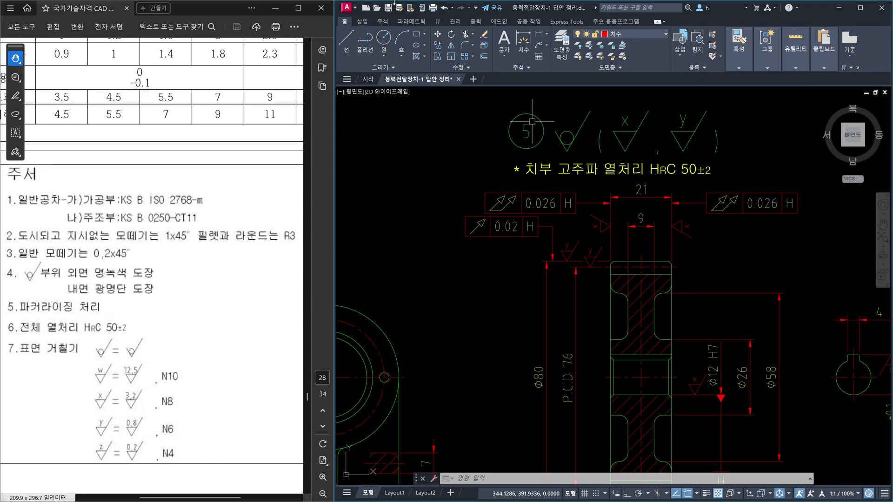
Step: Remove "고주파" from the part 5 note so it reads "* 치부 열처리 HRC 50±2"
left_click(589, 168)
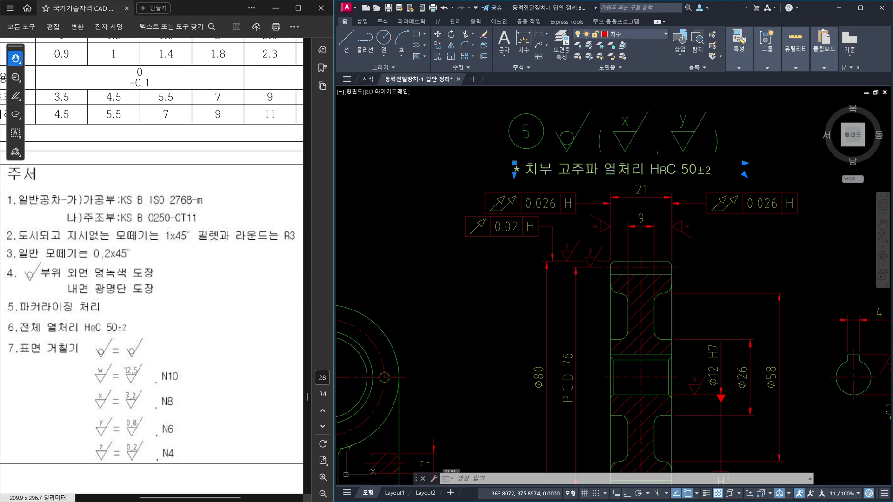
double_click(603, 169)
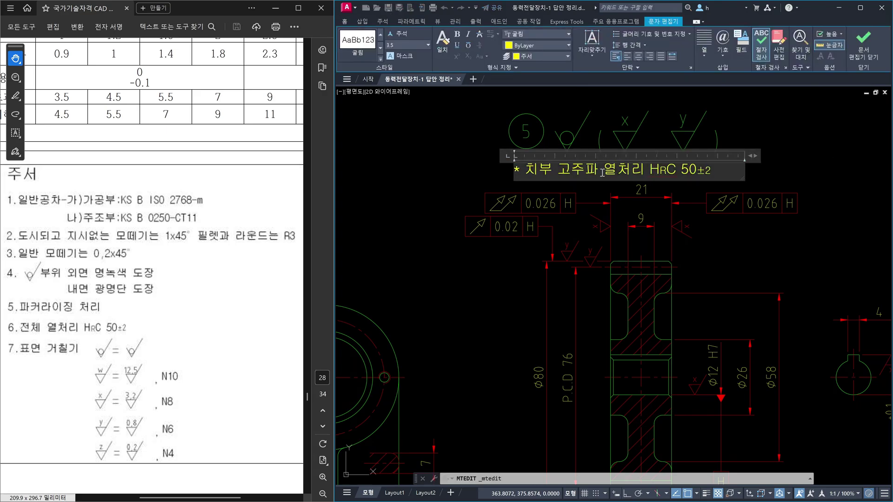
key("BackSpace")
key("BackSpace")
key("BackSpace")
key("BackSpace")
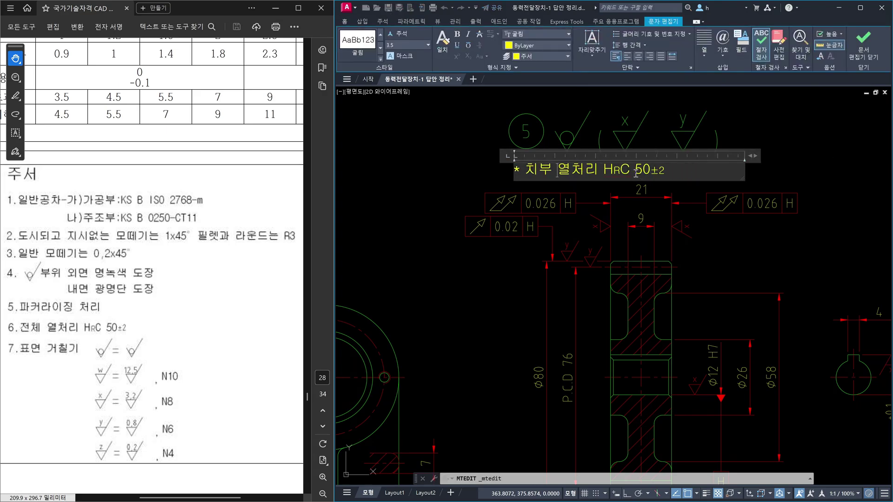
left_click(655, 208)
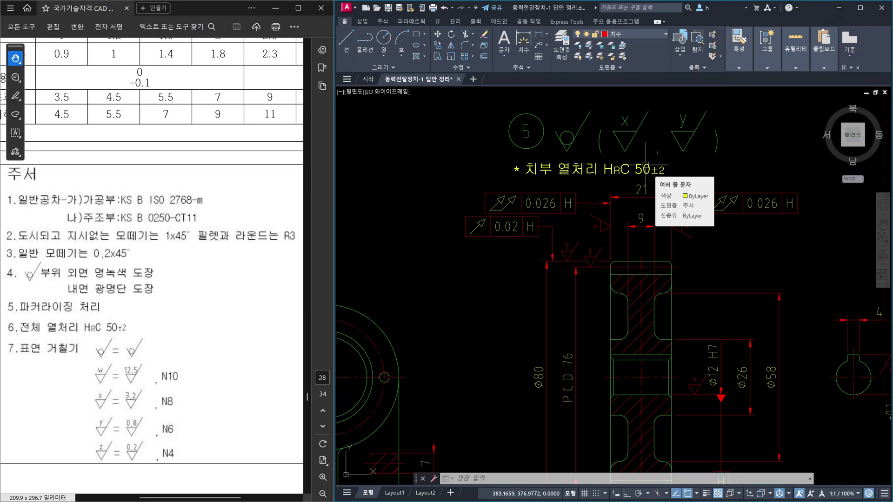
Step: Check the materials of the parts in the parts list against the part 5 heat treatment note
scroll(646, 164, "down", 5)
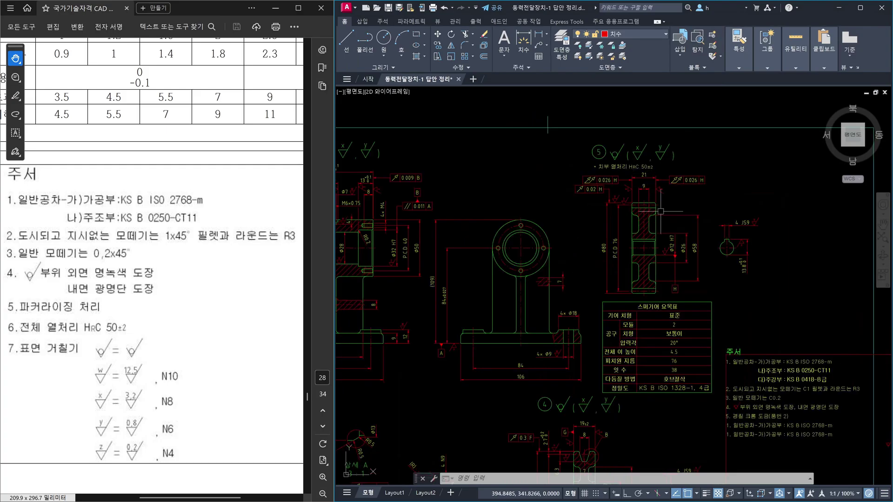
scroll(693, 344, "up", 2)
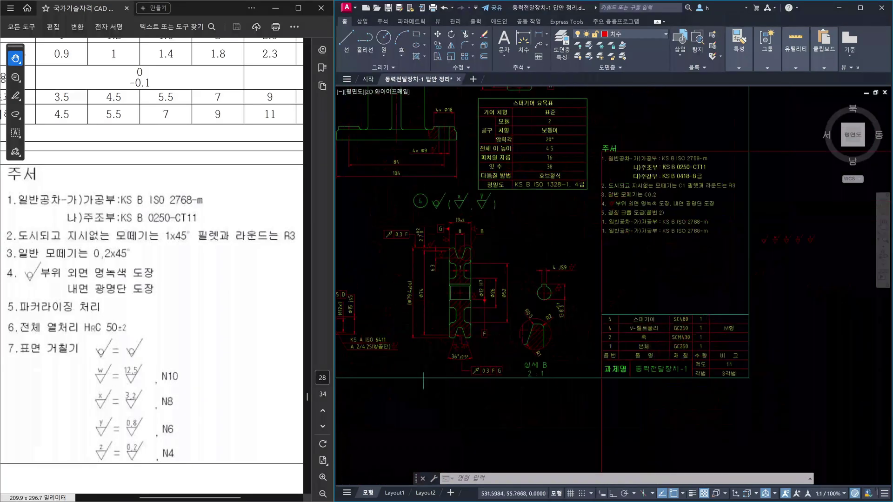
scroll(705, 334, "up", 4)
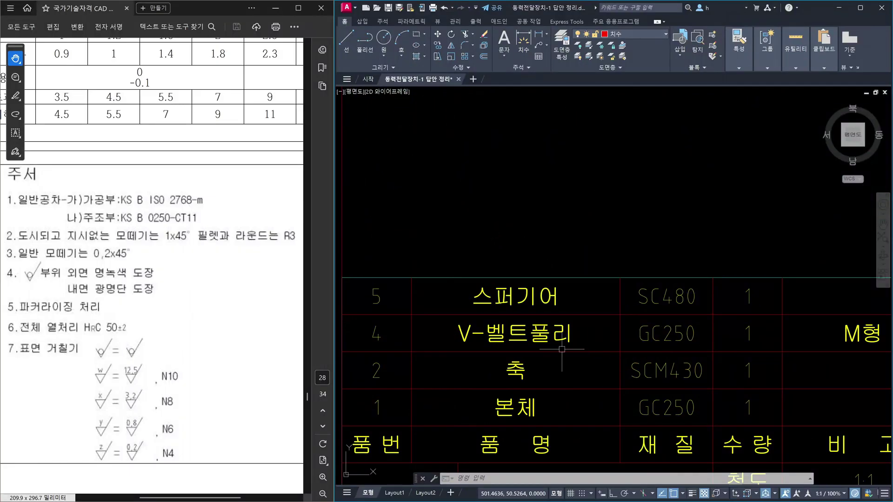
scroll(563, 354, "down", 6)
scroll(479, 154, "up", 6)
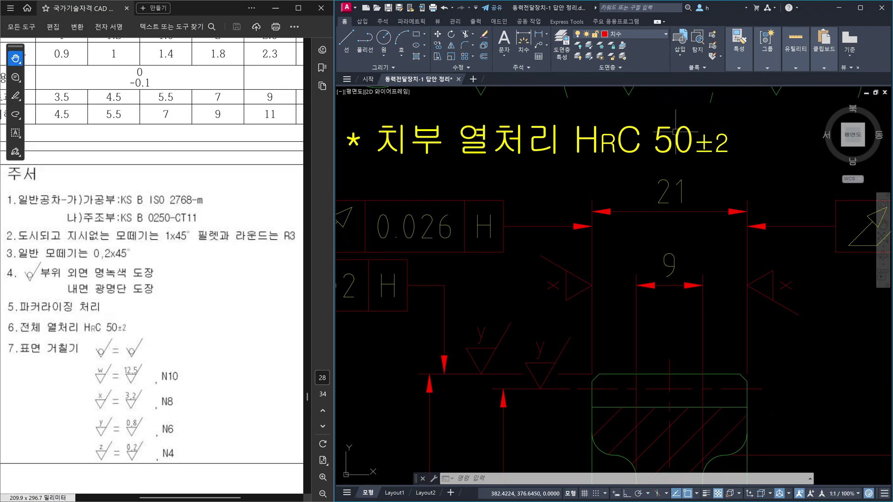
scroll(702, 167, "down", 10)
scroll(712, 257, "up", 8)
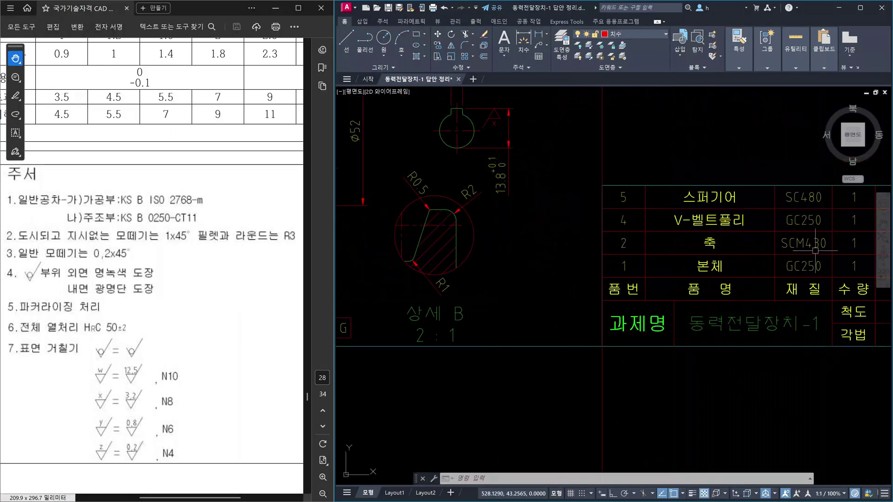
scroll(816, 250, "down", 6)
Step: Change the hardness in the part 2 note to 55 so it reads "* 전체 열처리 HRC 55±2"
scroll(581, 215, "up", 7)
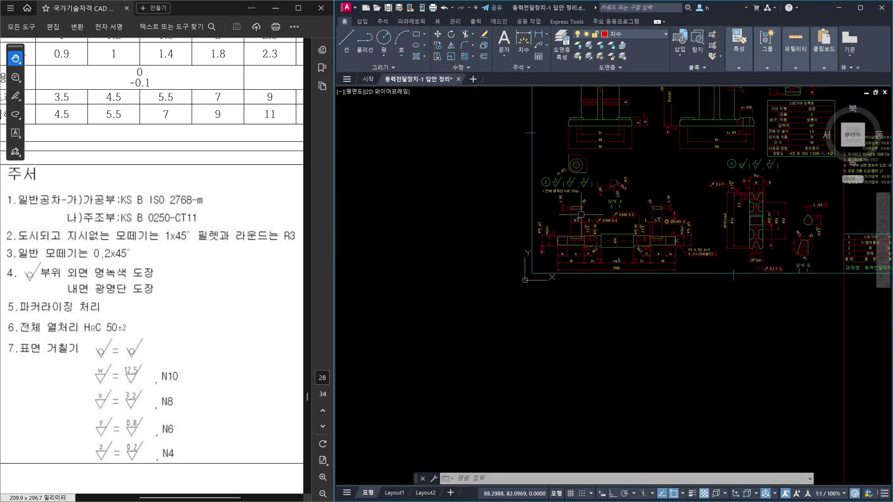
scroll(576, 182, "up", 2)
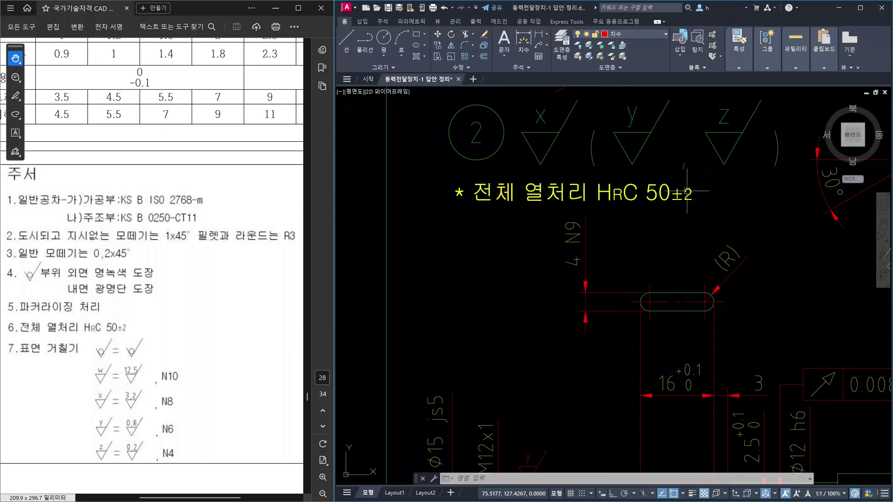
left_click(662, 199)
double_click(671, 200)
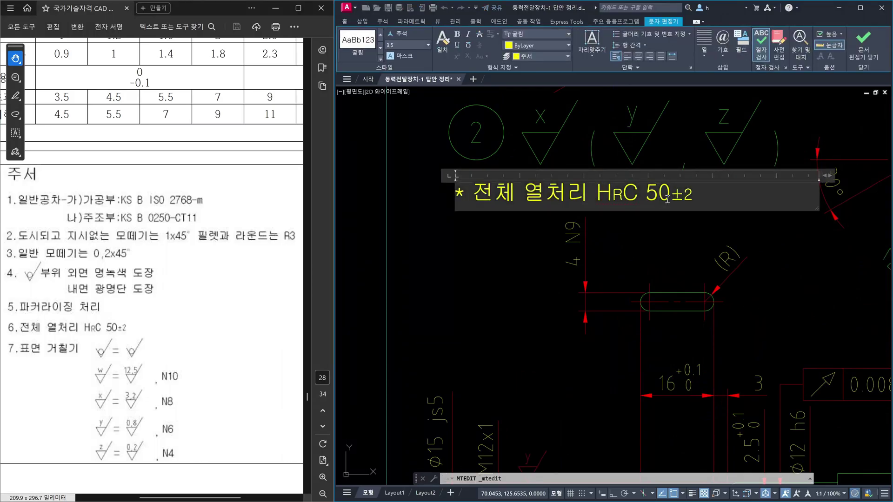
key("BackSpace")
type("5")
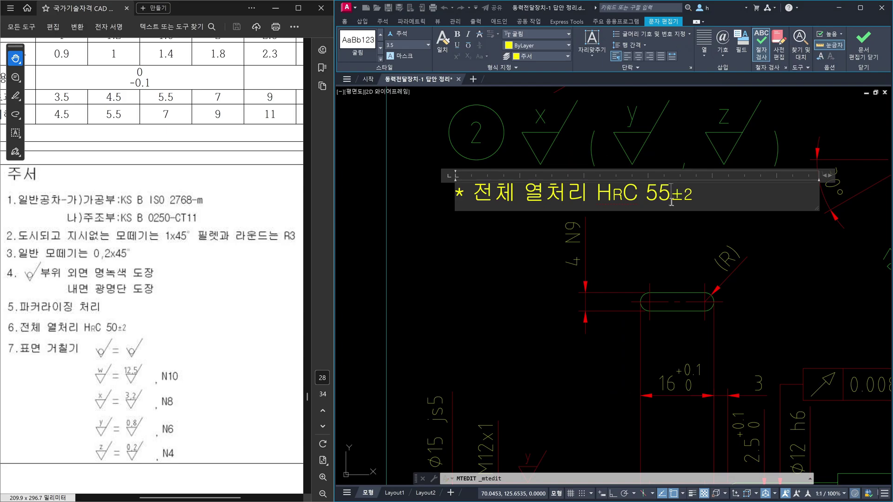
left_click(704, 254)
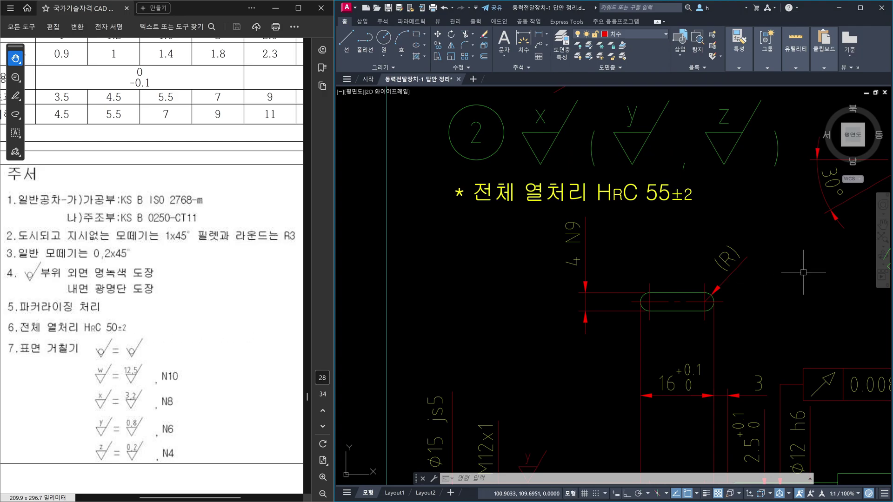
Step: Examine the 주서 list, the parts list and the part 2 and part 4 views across the sheet
scroll(809, 274, "down", 5)
middle_click_drag(809, 275, 596, 276)
scroll(726, 277, "down", 2)
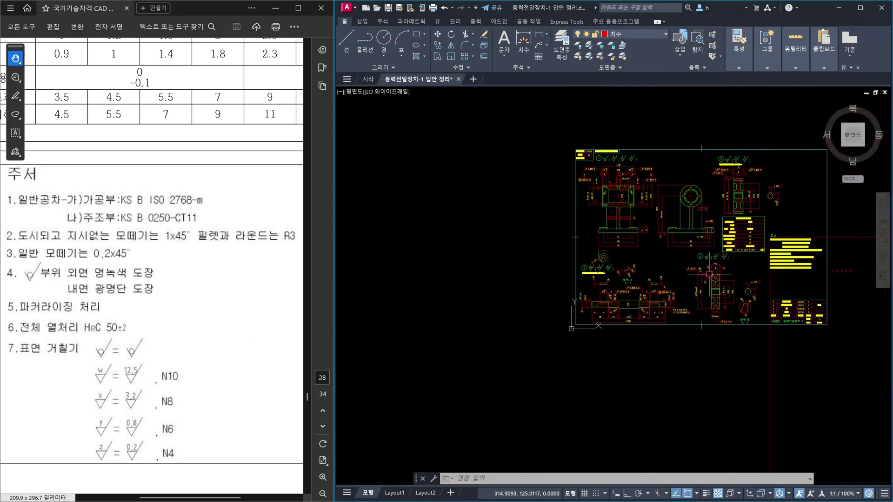
scroll(727, 277, "up", 3)
scroll(824, 270, "up", 4)
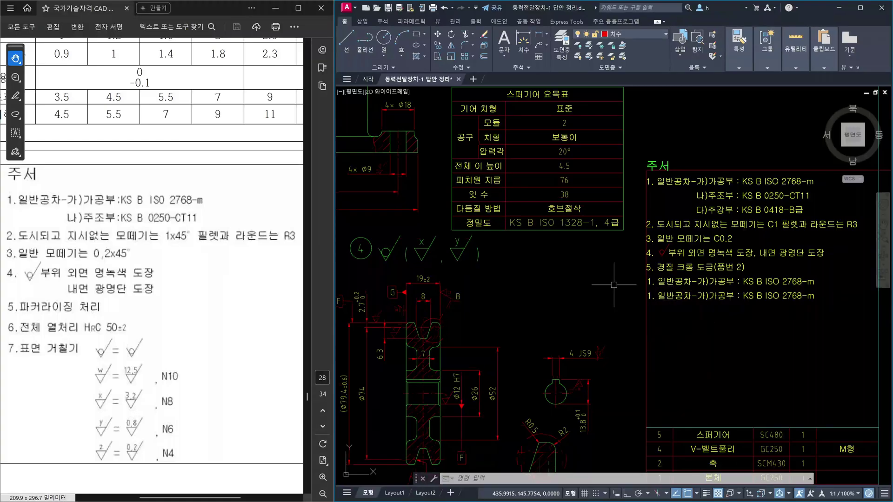
scroll(623, 298, "down", 3)
middle_click_drag(596, 265, 624, 314)
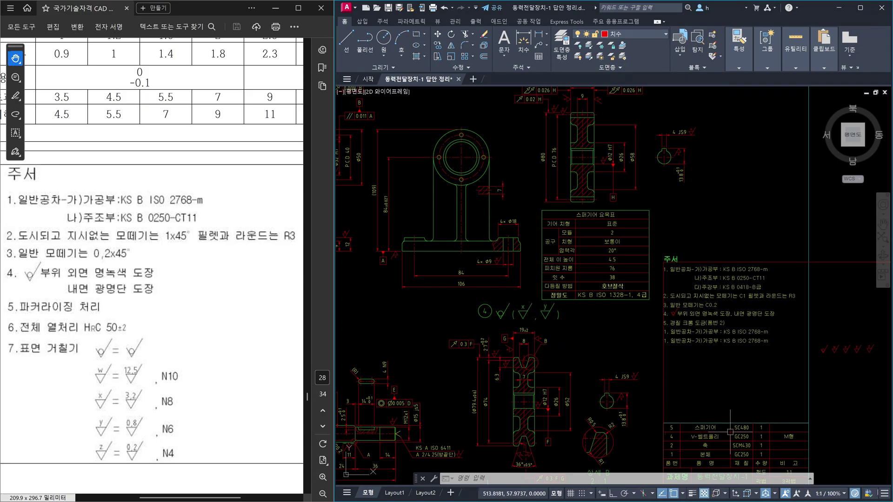
scroll(730, 429, "up", 4)
scroll(779, 427, "down", 5)
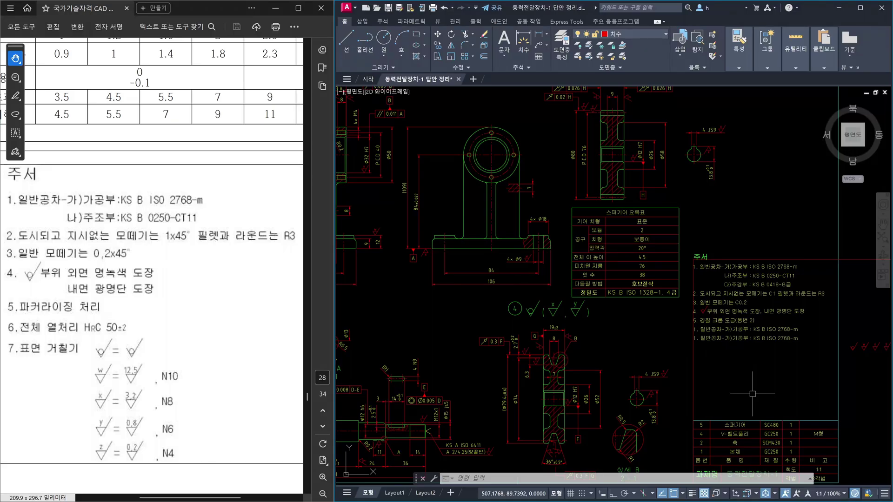
middle_click_drag(470, 372, 653, 314)
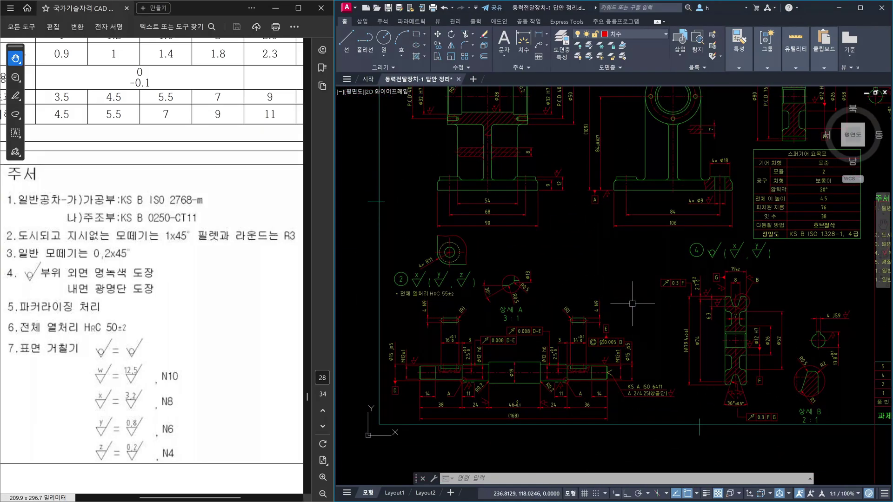
mouse_move(690, 321)
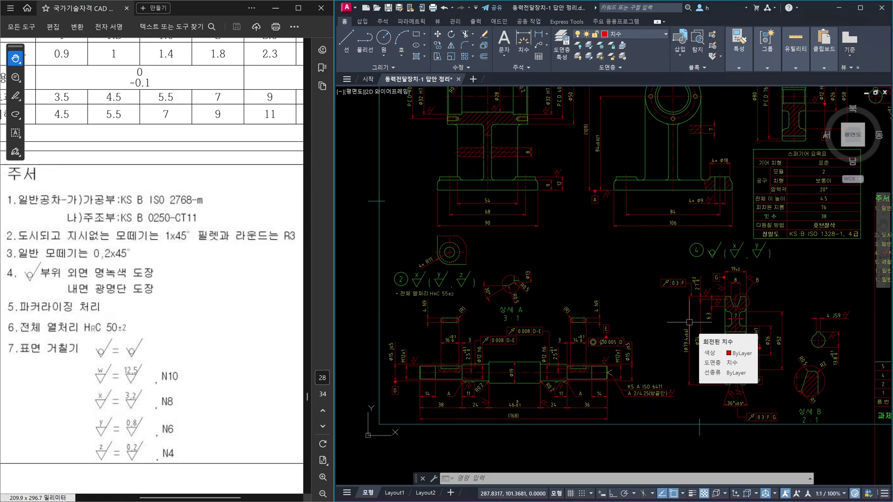
Step: Replace the first leftover line below note 5 in the 주서 list with "7. 표면 거칠기"
middle_click_drag(801, 306, 736, 328)
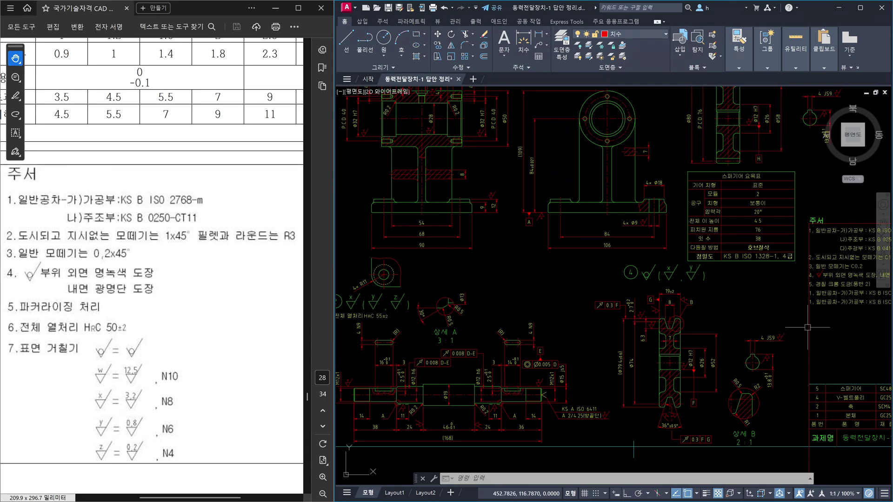
scroll(738, 327, "up", 3)
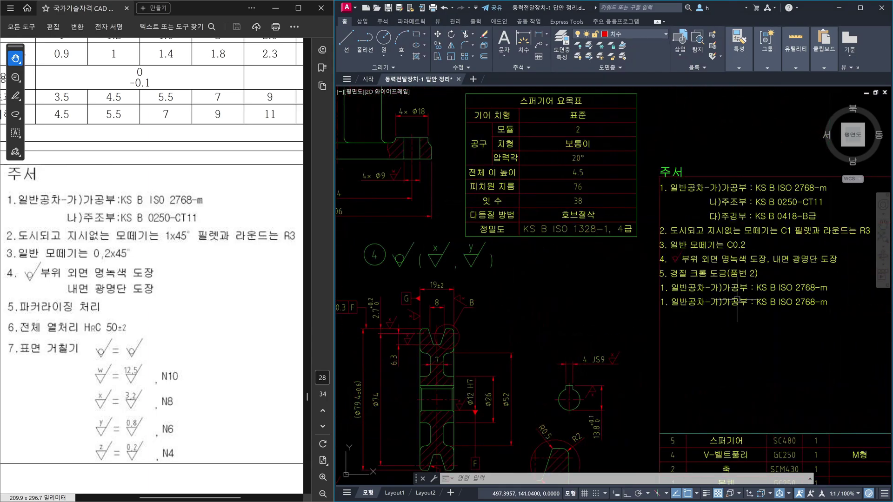
mouse_move(740, 302)
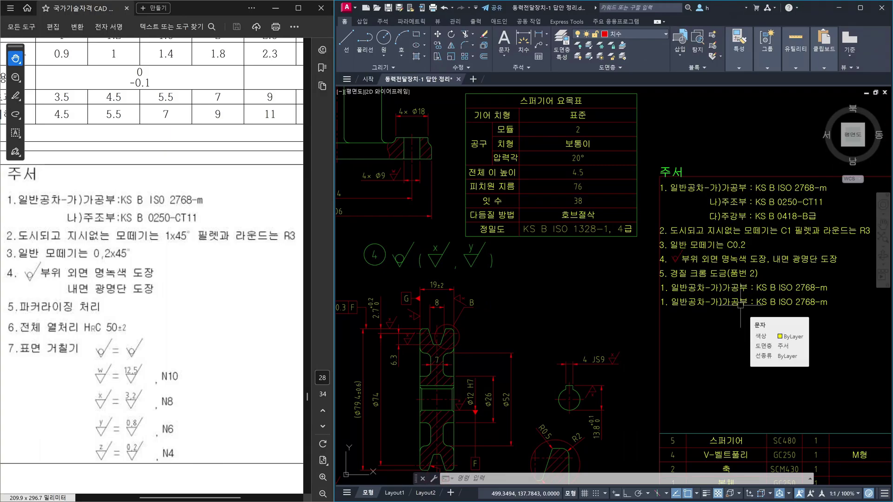
scroll(672, 294, "up", 2)
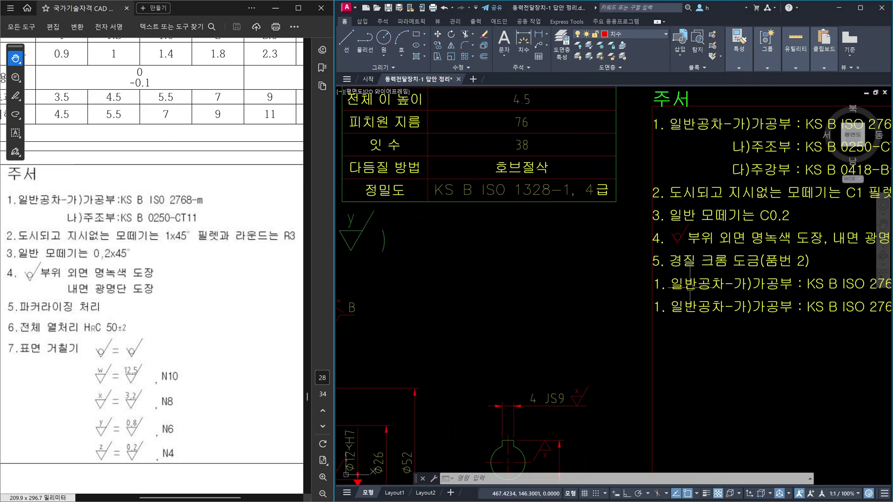
scroll(667, 281, "down", 6)
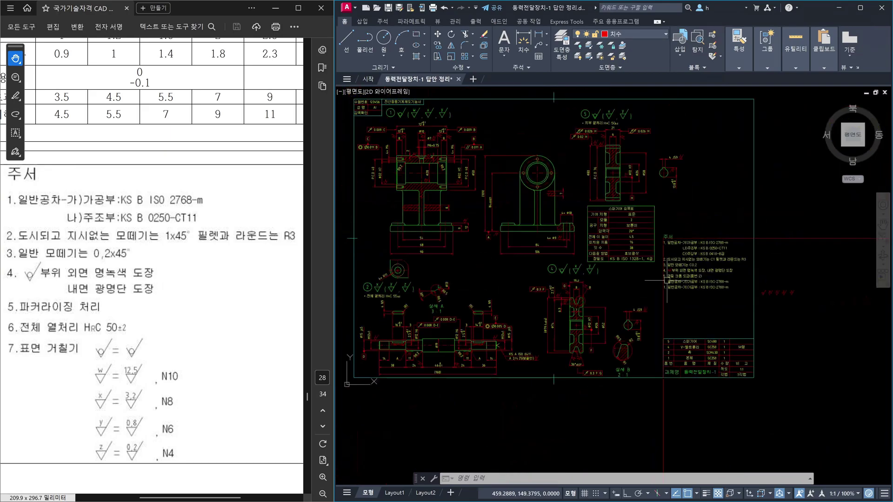
scroll(624, 301, "up", 8)
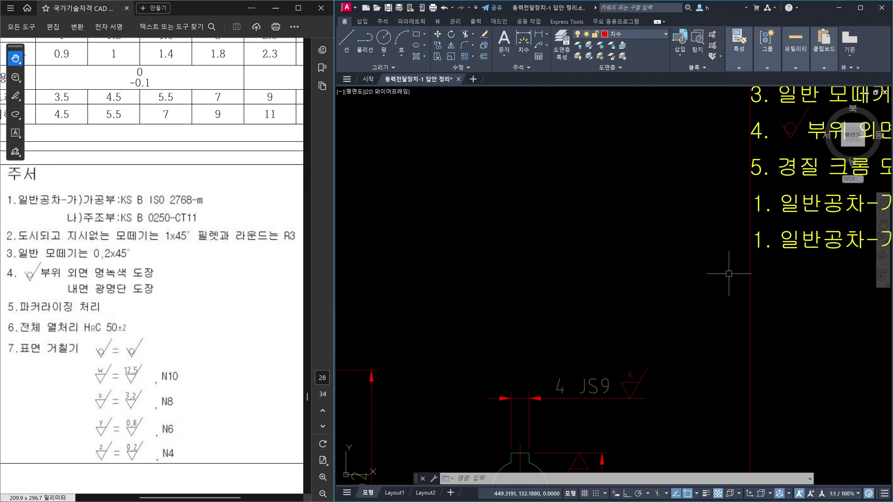
scroll(569, 284, "down", 2)
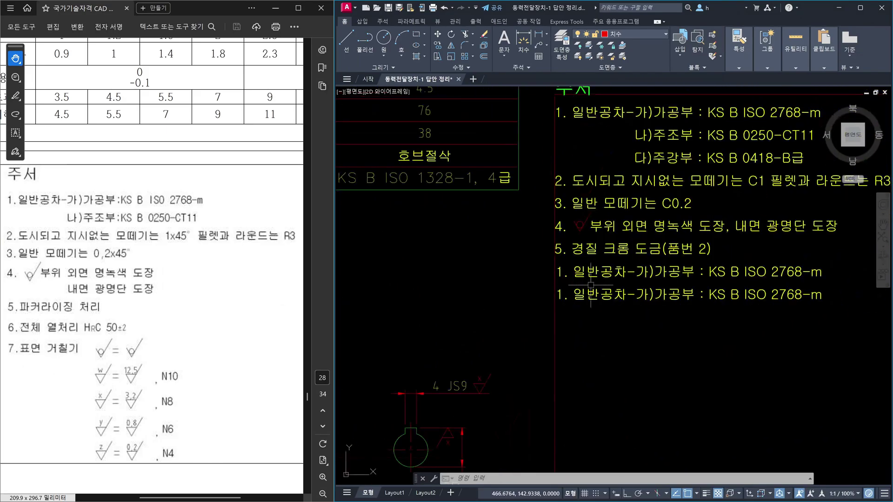
left_click(581, 274)
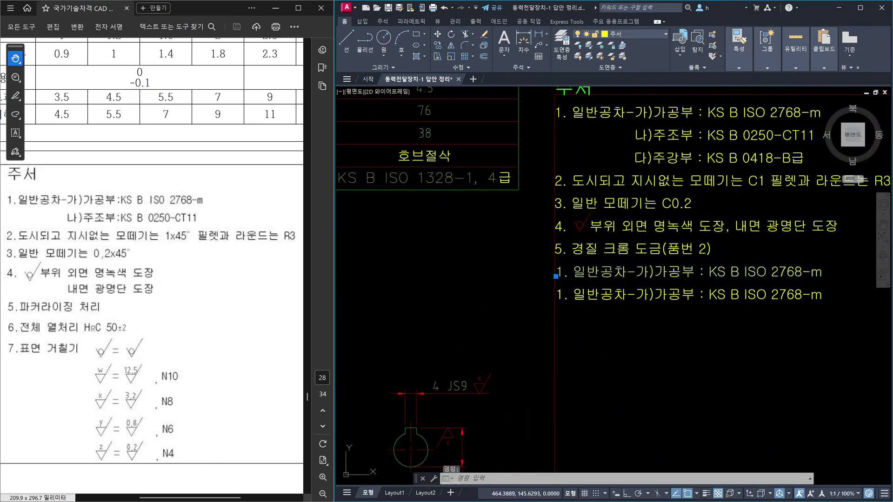
double_click(569, 274)
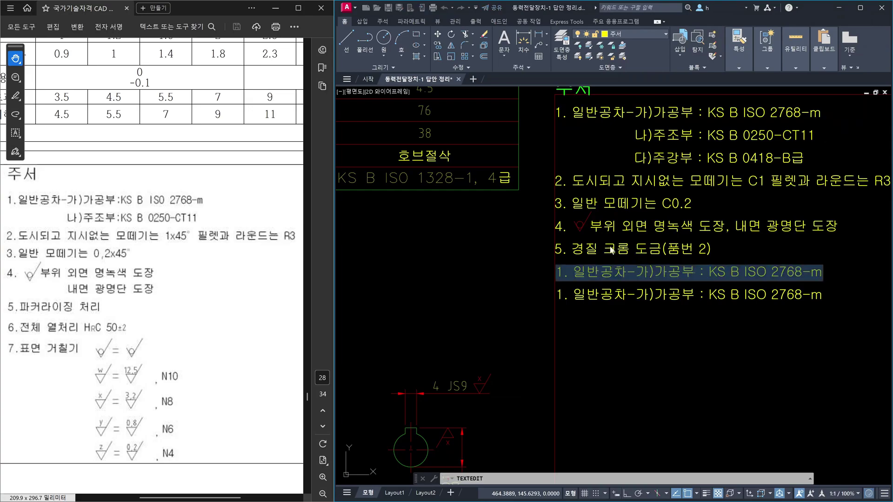
left_click(562, 275)
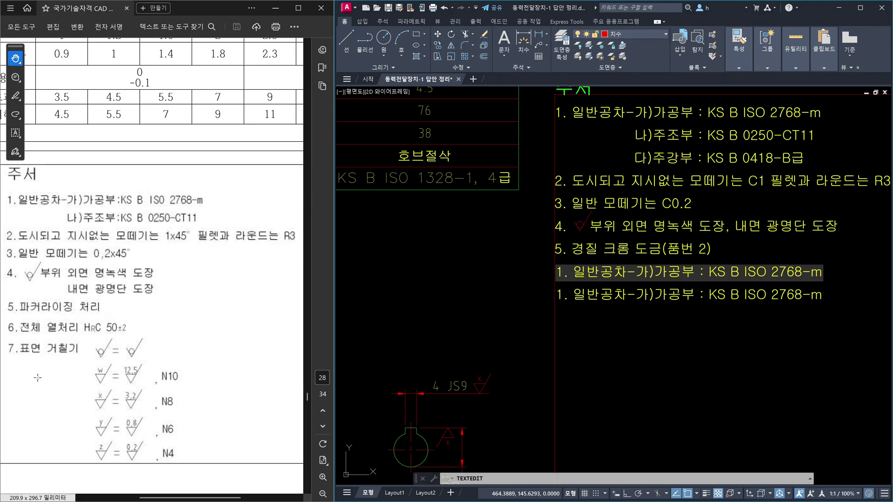
key("BackSpace")
type("7")
left_click(576, 278)
key("Delete")
key("Delete")
key("Delete")
key("Delete")
key("Delete")
key("Delete")
key("Delete")
key("Delete")
key("Delete")
key("Delete")
key("Delete")
key("Delete")
key("Delete")
key("Delete")
key("Delete")
key("Delete")
key("Delete")
key("Delete")
key("Delete")
key("Delete")
key("Delete")
key("Delete")
key("Delete")
key("Delete")
key("Delete")
key("Delete")
key("Delete")
key("Delete")
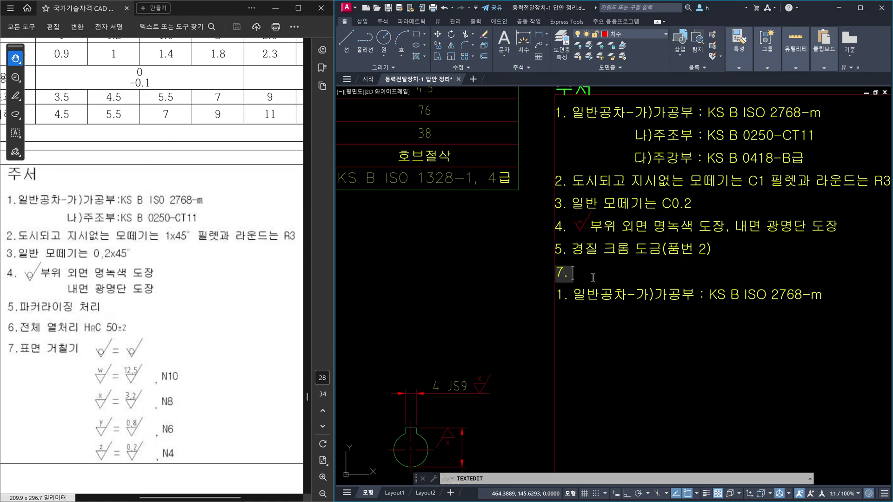
type("표면 거칠기")
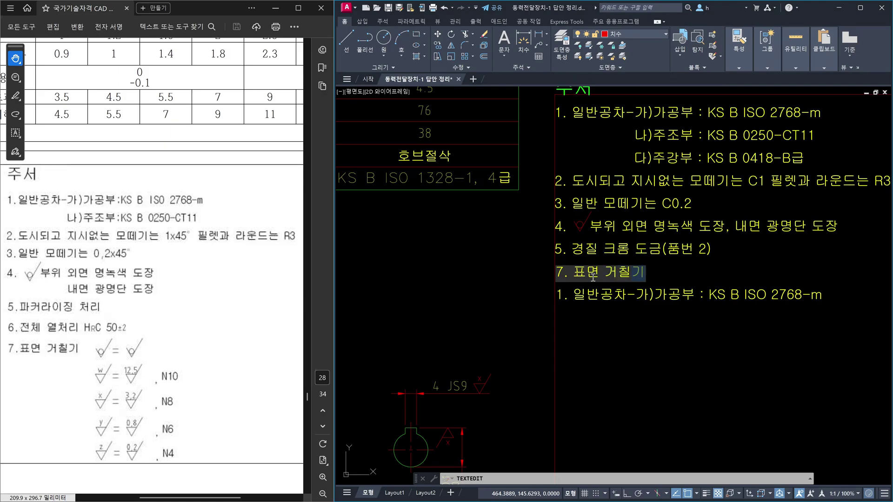
key("Escape")
key("Escape")
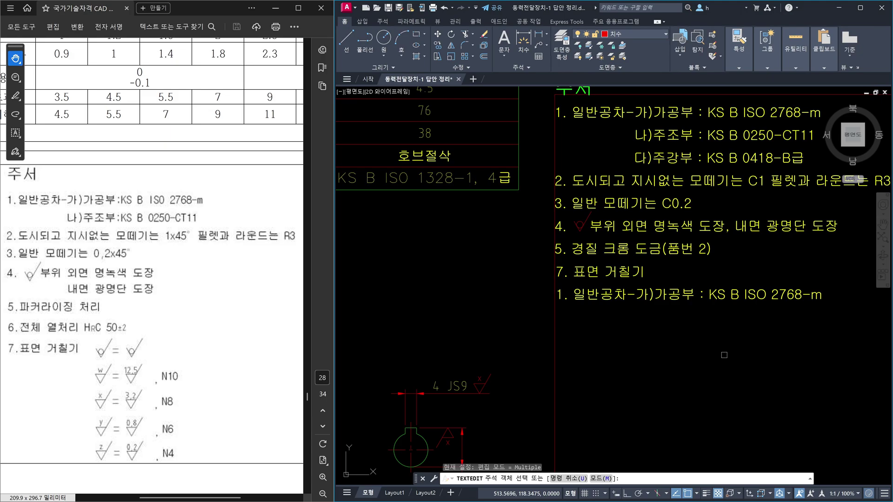
Step: Delete the leftover duplicate tolerance line below note 7 in the 주서 list
left_click(712, 295)
left_click(687, 273)
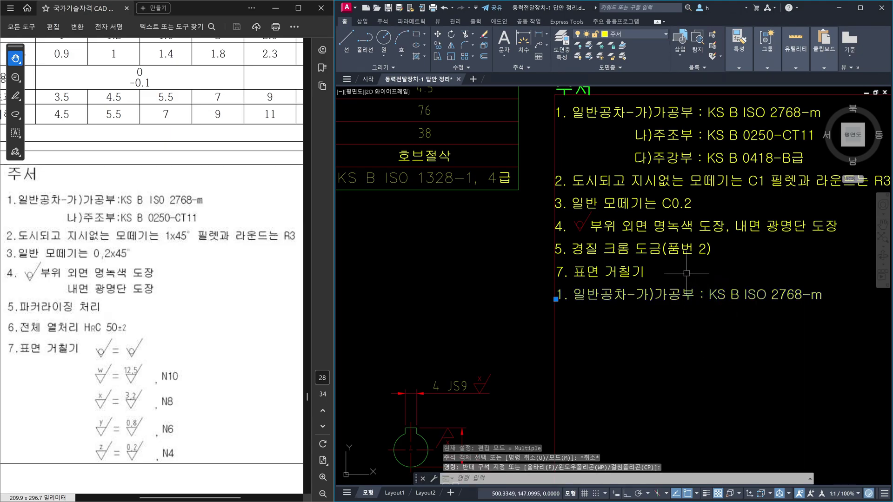
key("Delete")
scroll(698, 288, "down", 4)
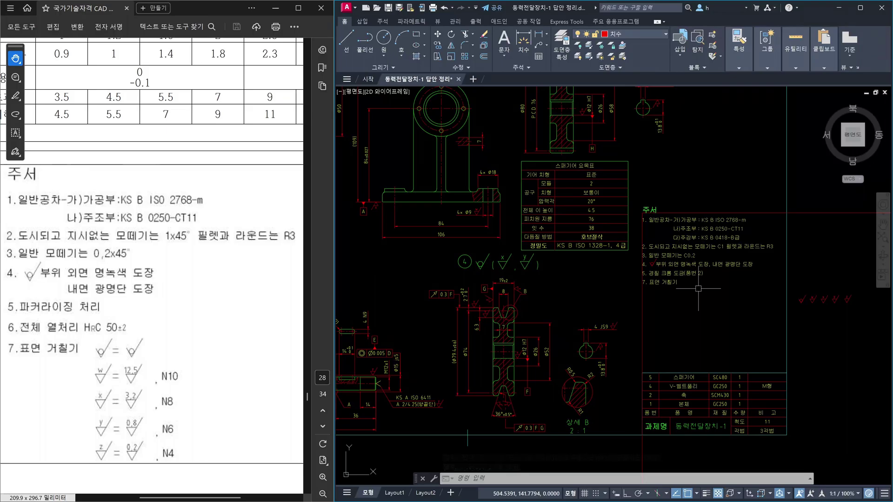
scroll(496, 311, "up", 6)
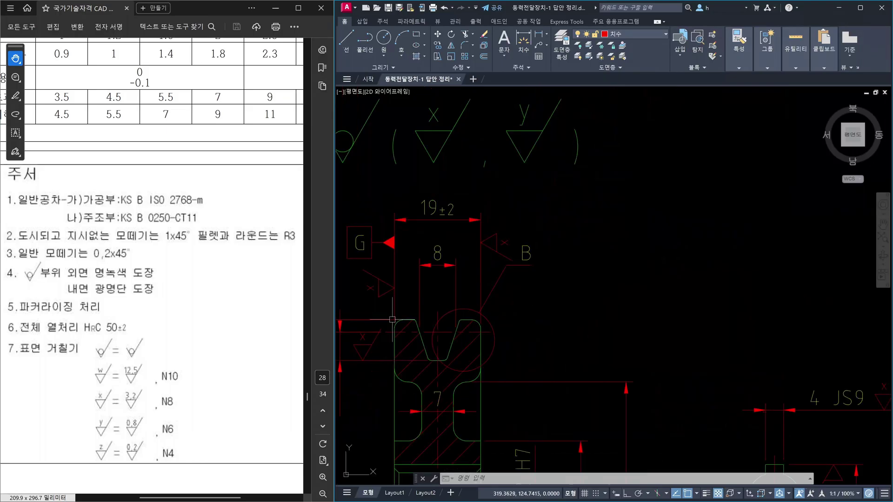
scroll(546, 325, "down", 8)
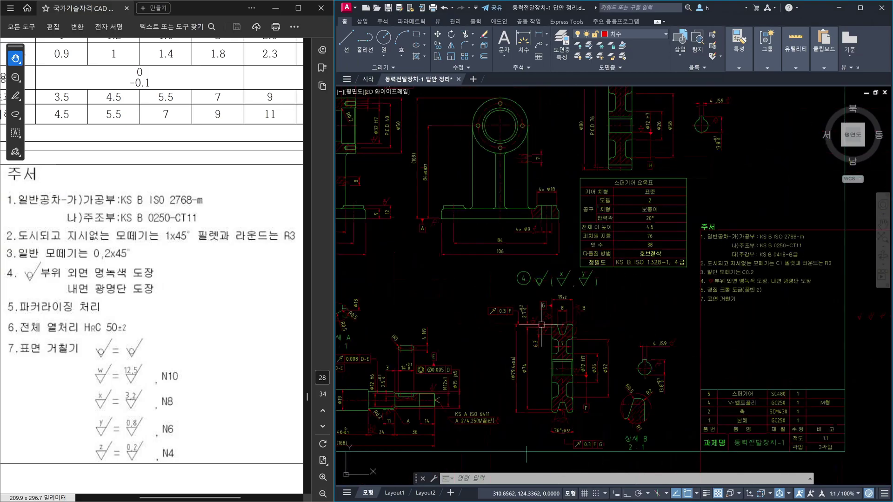
scroll(453, 187, "up", 8)
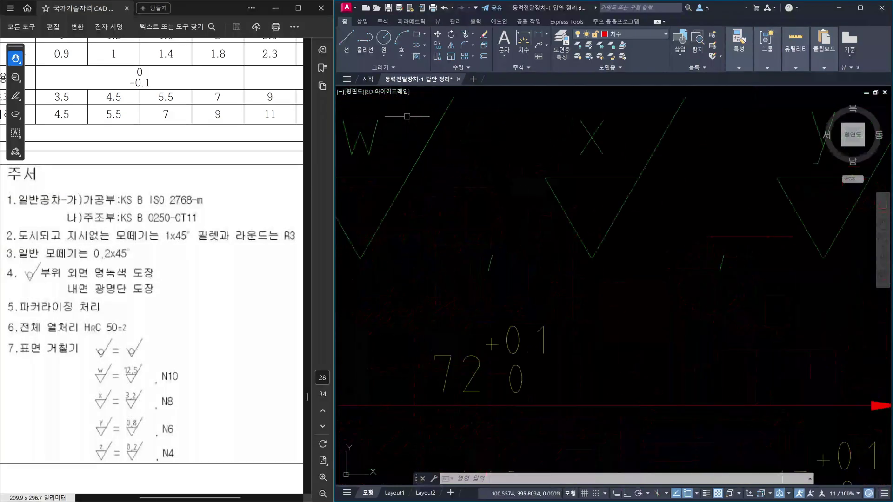
left_click(429, 196)
left_click(413, 187)
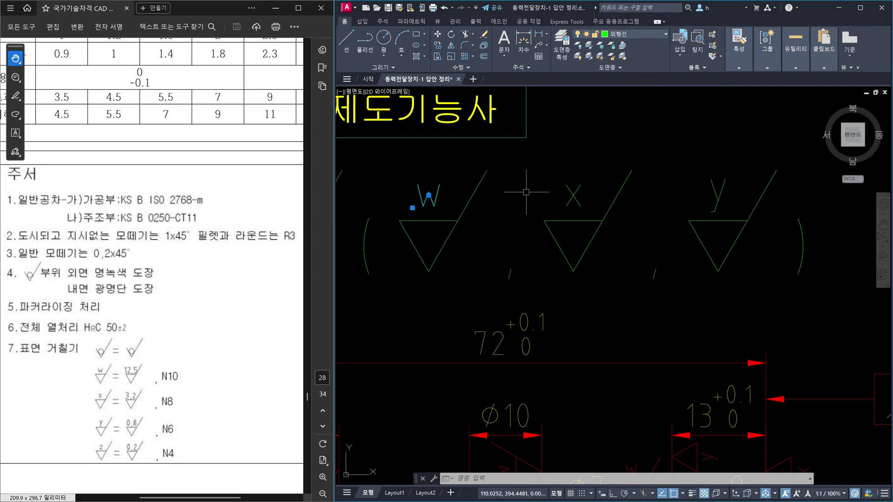
left_click(583, 188)
left_click(564, 202)
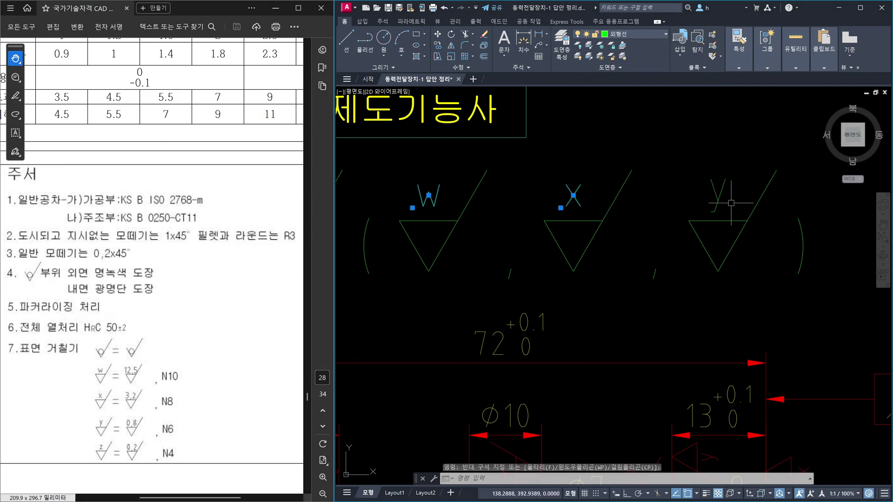
left_click(744, 171)
left_click(682, 218)
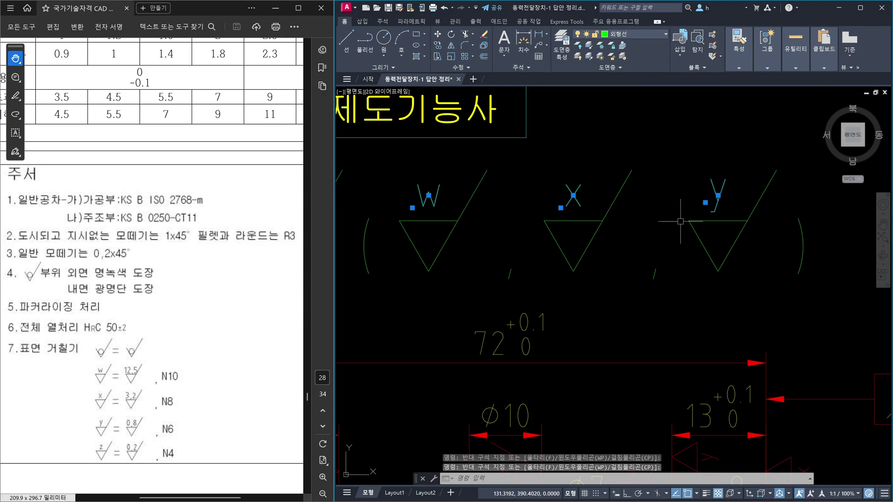
middle_click_drag(536, 224, 610, 244)
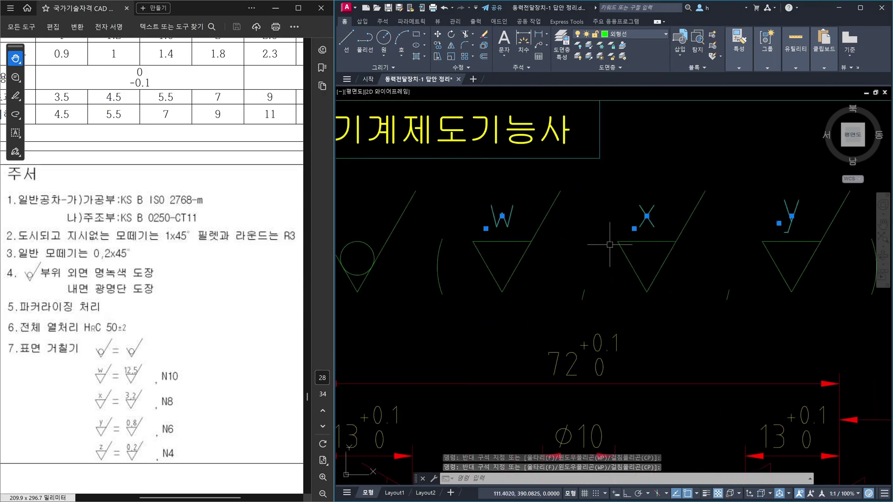
key("Escape")
Step: Select the roughness letters w, x and y above the part 1 view and z beside part 2 to identify the grades used
left_click(528, 225)
left_click(480, 215)
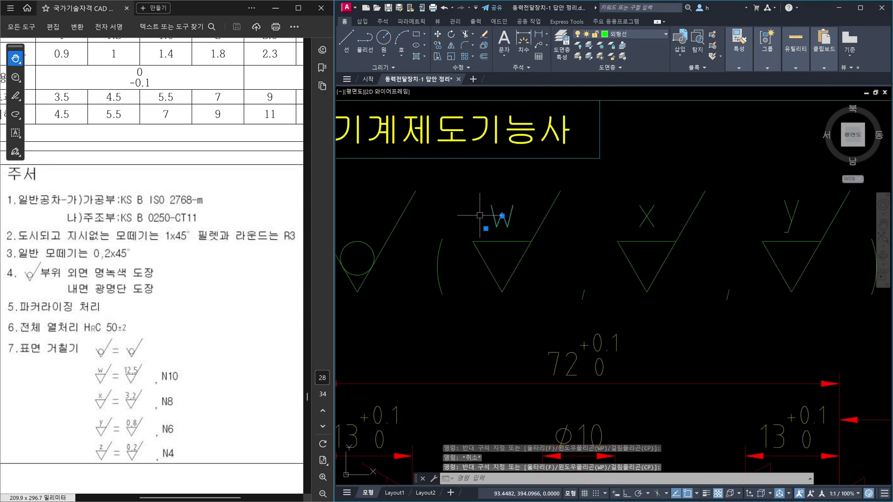
left_click(677, 235)
left_click(631, 214)
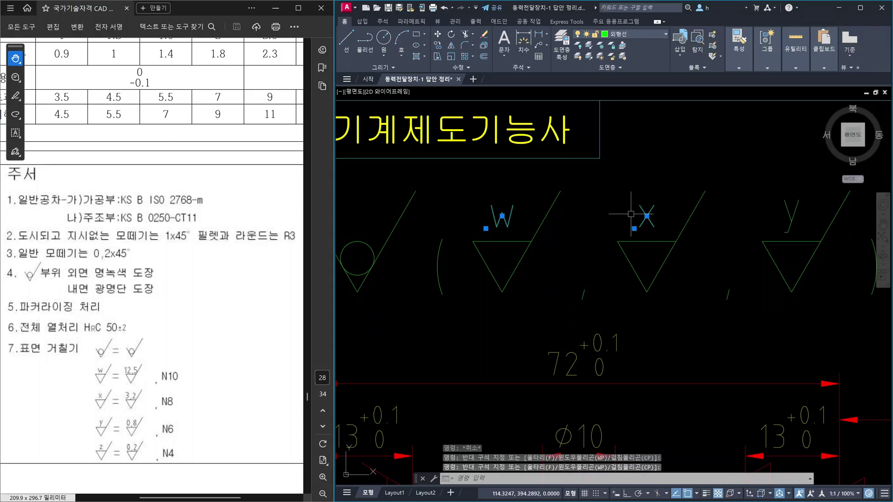
middle_click_drag(797, 232, 753, 236)
left_click(763, 232)
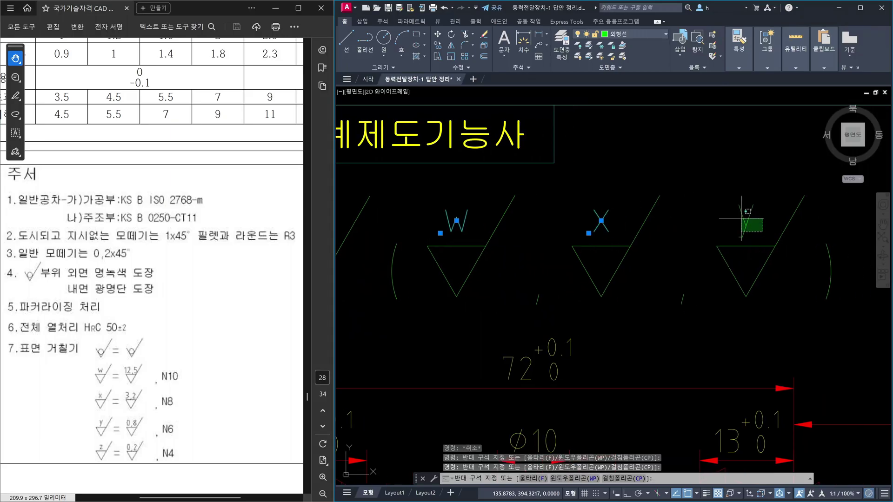
left_click(742, 218)
middle_click_drag(835, 235, 743, 241)
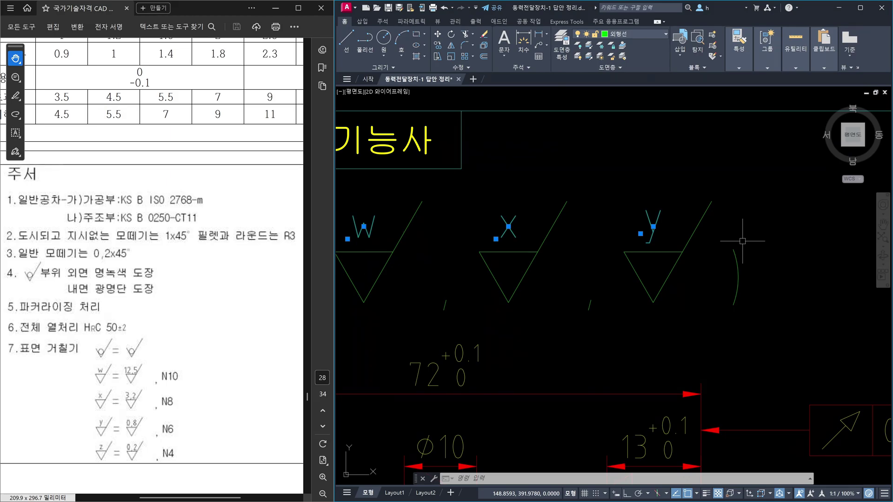
scroll(742, 241, "down", 5)
scroll(679, 368, "up", 6)
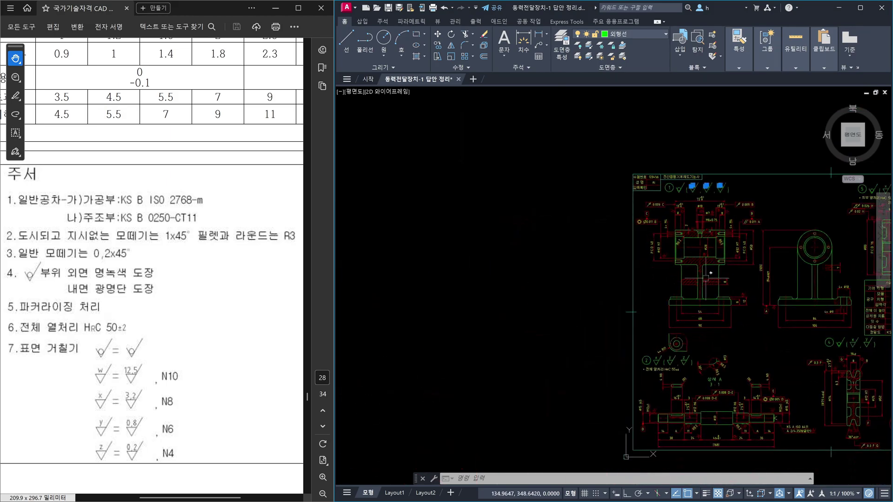
scroll(679, 368, "up", 4)
left_click(763, 260)
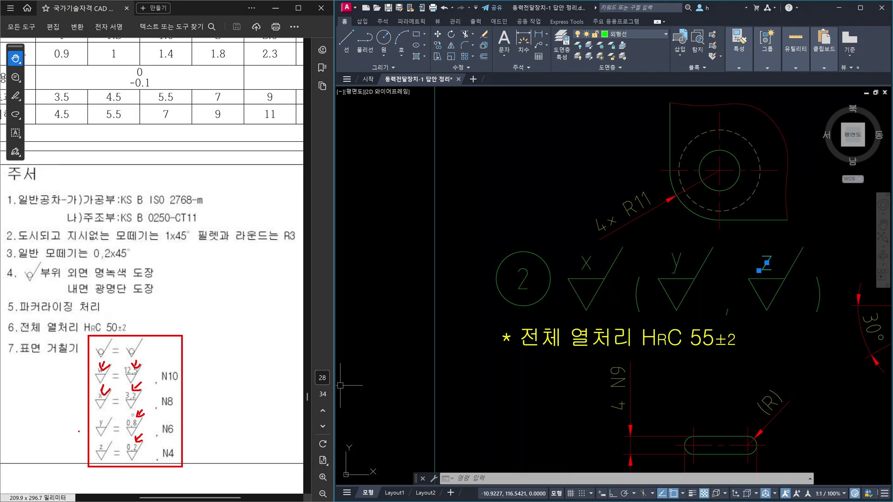
left_click_drag(74, 432, 90, 433)
mouse_move(190, 468)
left_mouse_down()
mouse_move(94, 475)
mouse_move(88, 352)
mouse_move(188, 374)
mouse_move(186, 473)
left_mouse_up()
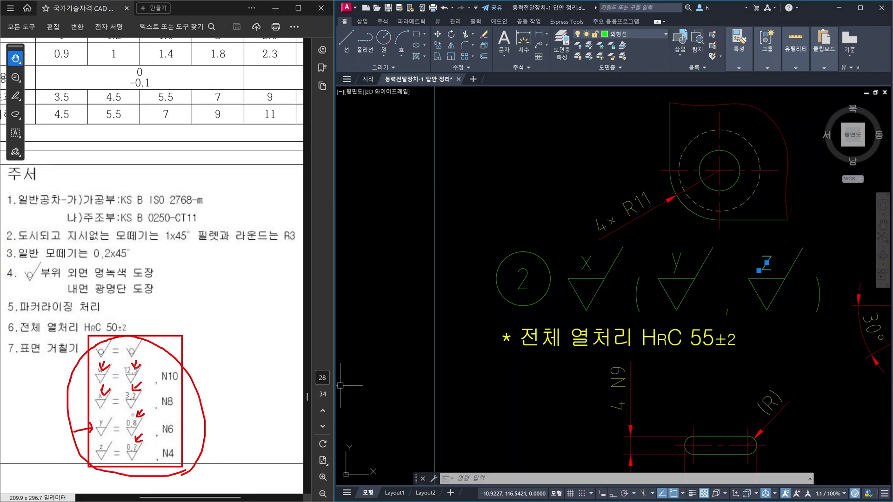
mouse_move(201, 350)
left_mouse_down()
mouse_move(216, 363)
mouse_move(194, 372)
left_mouse_up()
mouse_move(171, 338)
left_mouse_down()
mouse_move(187, 323)
mouse_move(168, 342)
mouse_move(188, 341)
left_mouse_up()
mouse_move(173, 307)
left_mouse_down()
mouse_move(154, 341)
mouse_move(168, 330)
left_mouse_up()
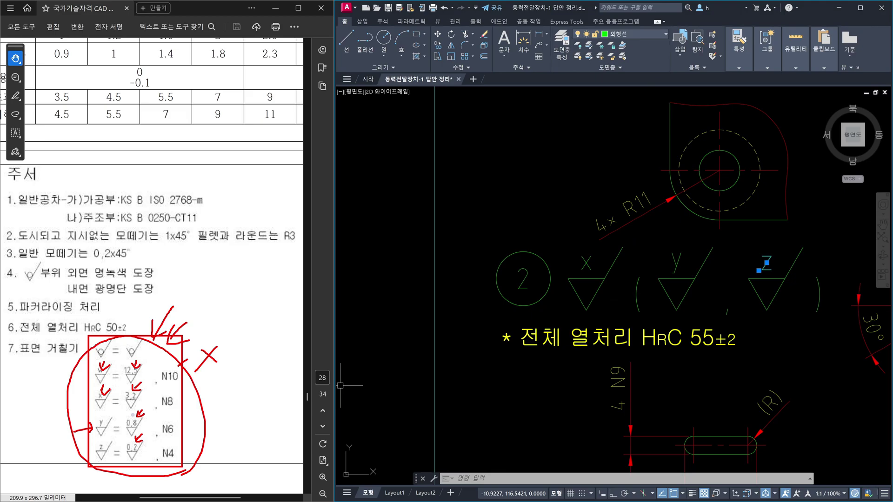
left_click_drag(172, 357, 181, 367)
mouse_move(158, 388)
left_mouse_down()
mouse_move(180, 386)
mouse_move(173, 434)
mouse_move(144, 423)
left_mouse_up()
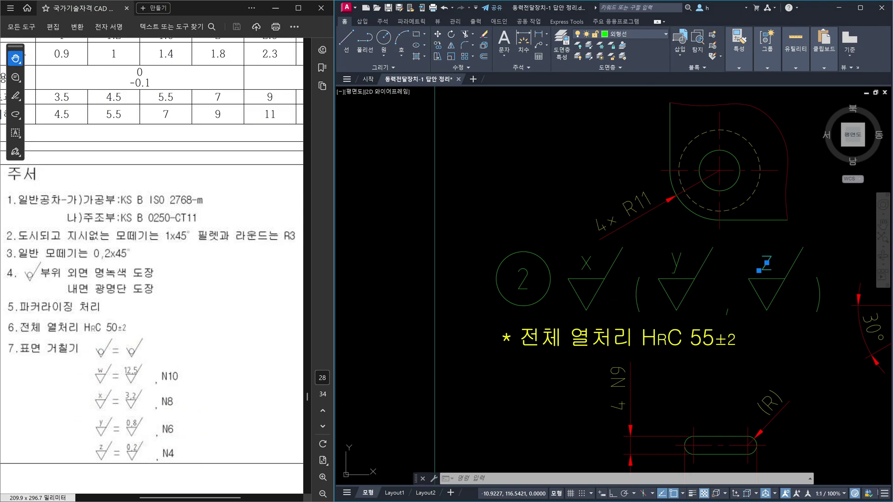
Step: Delete the selected roughness letters w, x and y above the part 1 view and z beside part 2
scroll(623, 314, "down", 5)
scroll(657, 305, "down", 3)
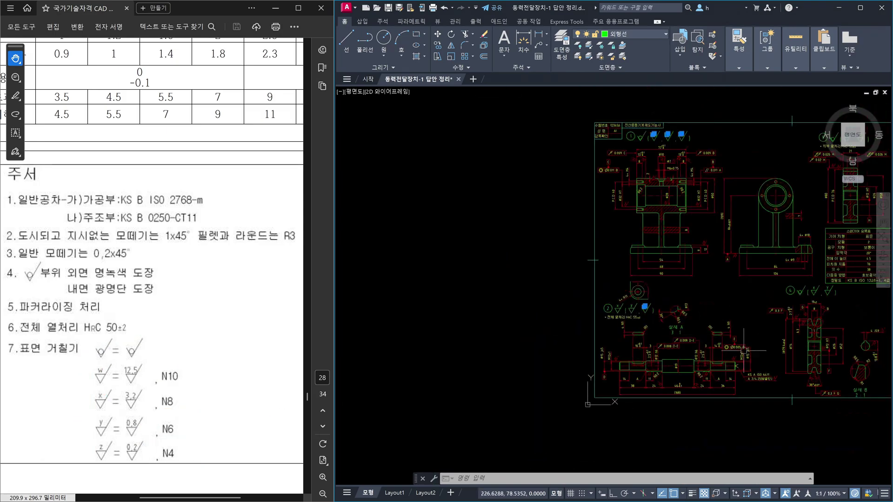
scroll(731, 306, "up", 6)
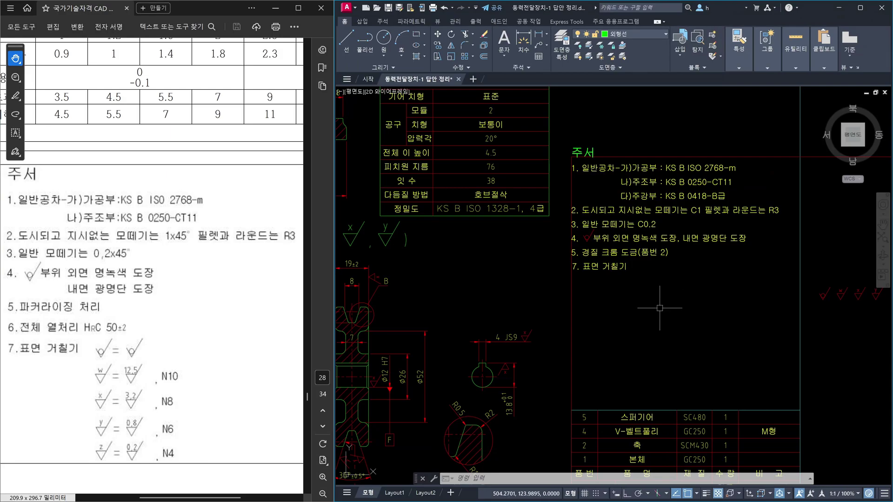
scroll(818, 296, "up", 3)
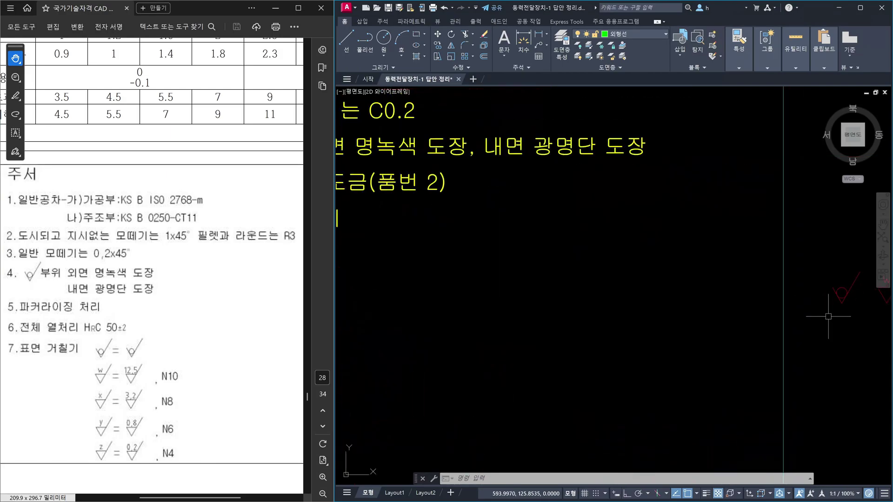
scroll(797, 329, "down", 3)
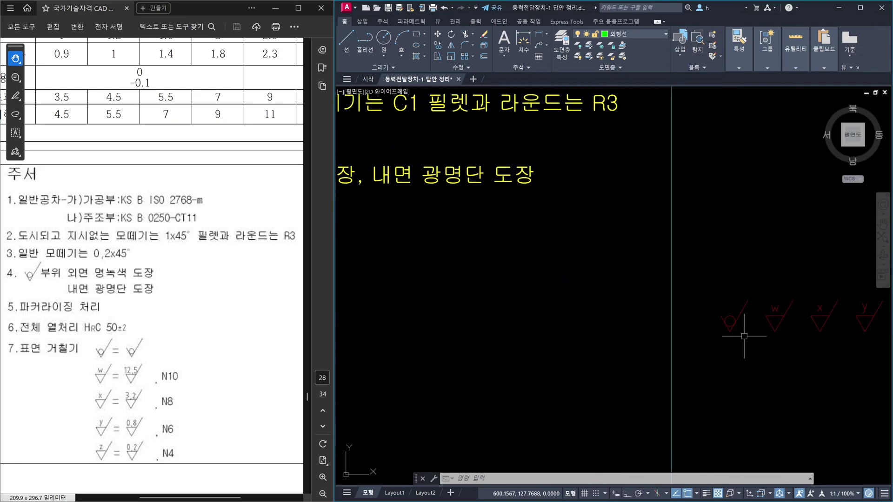
scroll(749, 333, "up", 4)
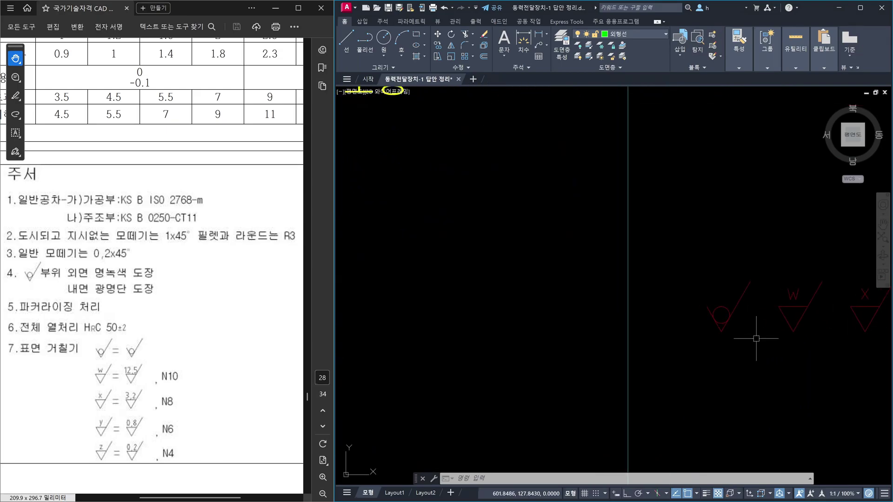
key("Delete")
left_click_drag(756, 339, 675, 276)
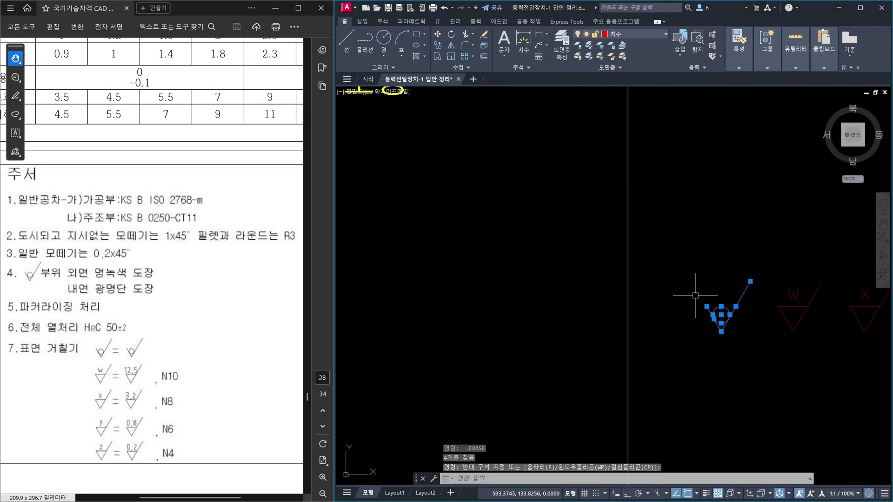
key("Return")
key("Escape")
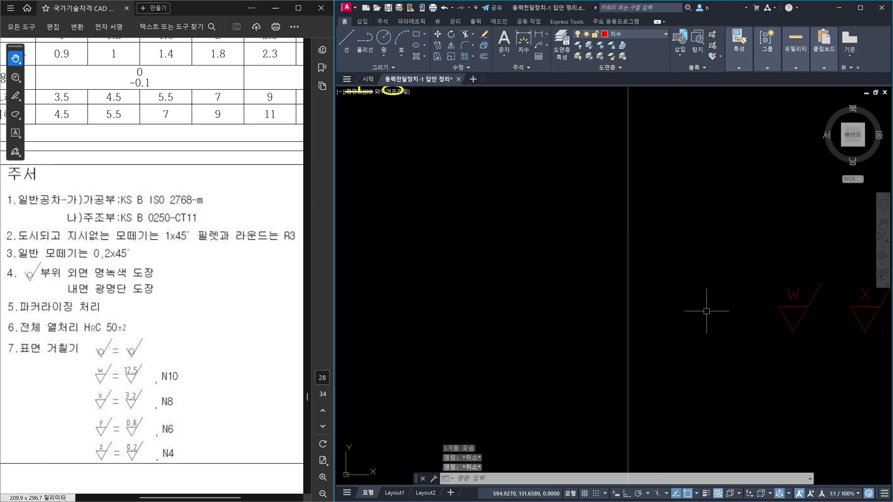
key("ctrl+z")
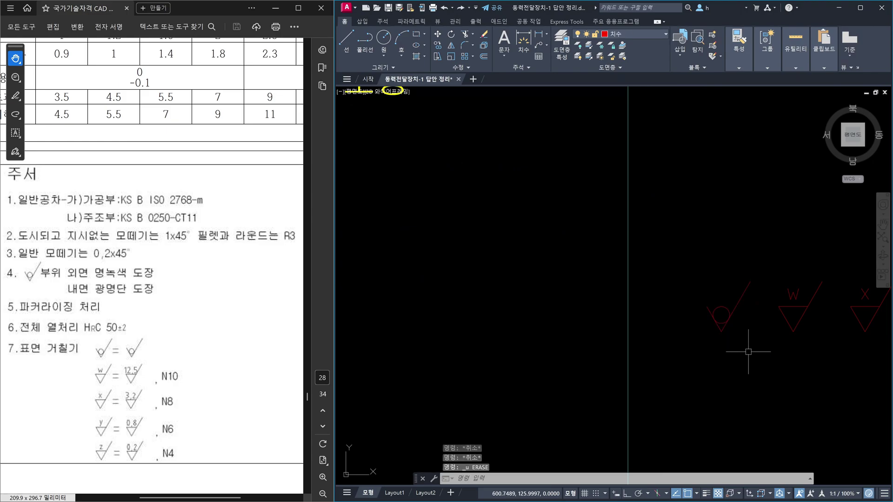
Step: Move the circled roughness symbol from outside the sheet border to the end of the "7. 표면 거칠기" note text
type("m")
key("Return")
left_click_drag(749, 352, 684, 299)
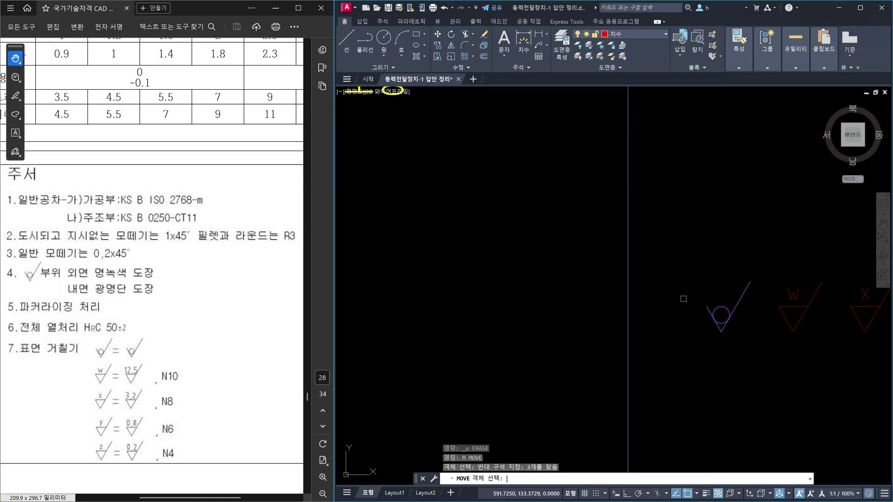
key("Return")
left_click(721, 316)
scroll(728, 308, "down", 5)
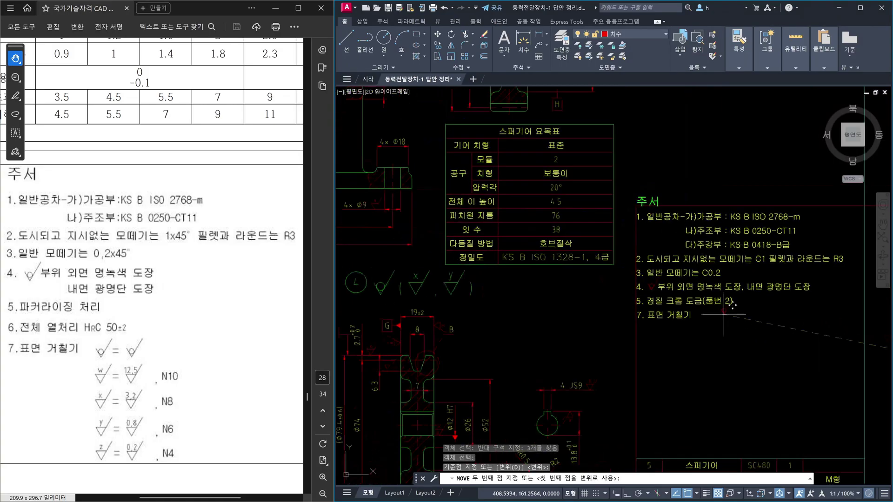
scroll(732, 305, "up", 8)
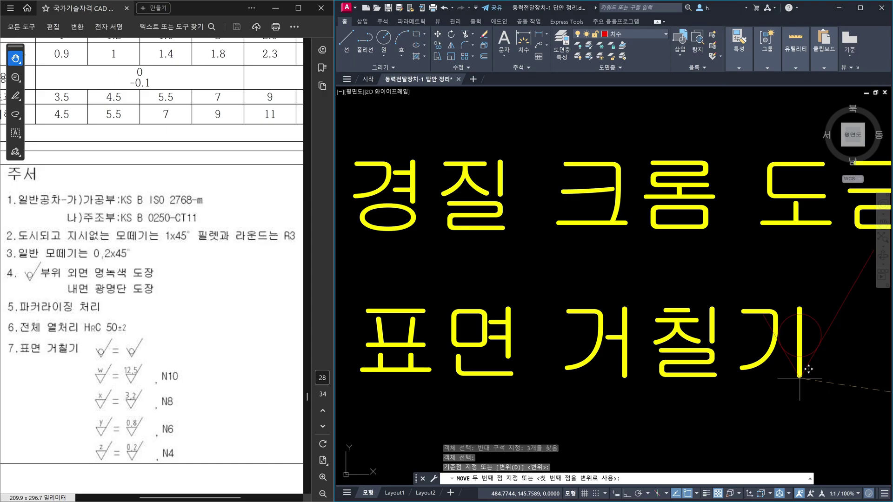
left_click(800, 378)
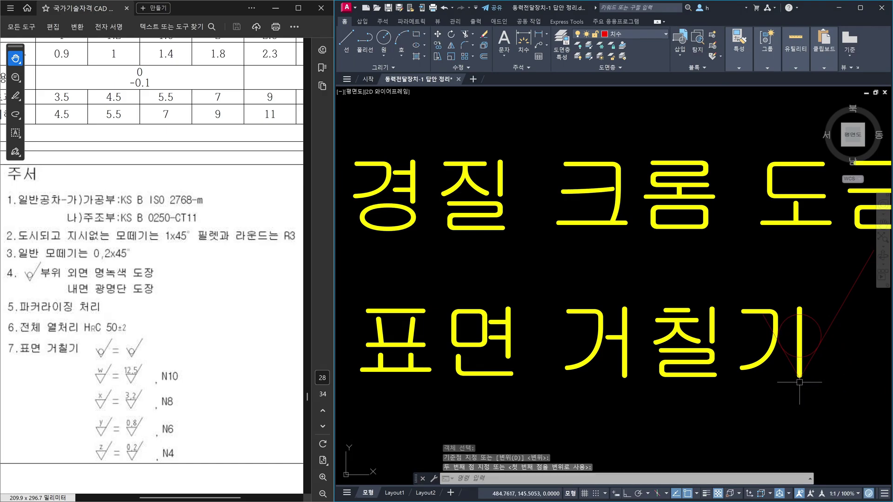
Step: Move the circled roughness symbol horizontally away from the "표면 거칠기" text with ortho on, leaving a gap after the last character
middle_click_drag(798, 379, 697, 372)
scroll(697, 372, "up", 5)
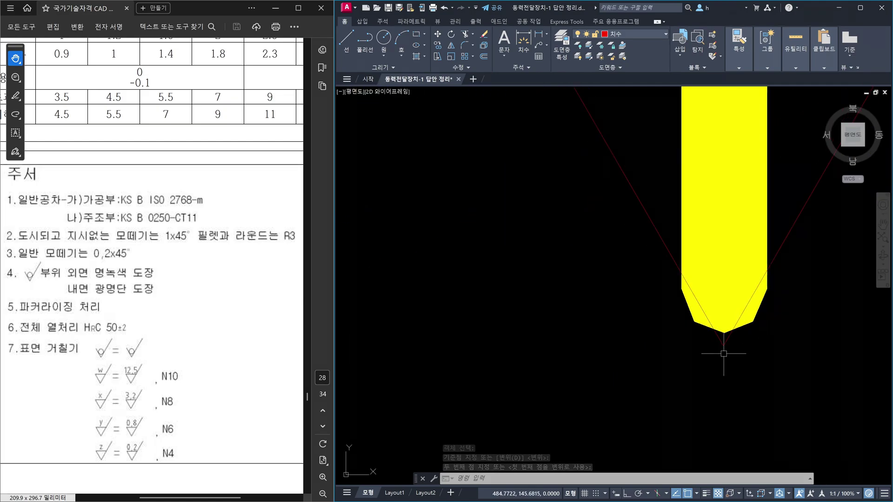
scroll(728, 350, "down", 7)
middle_click_drag(746, 346, 644, 339)
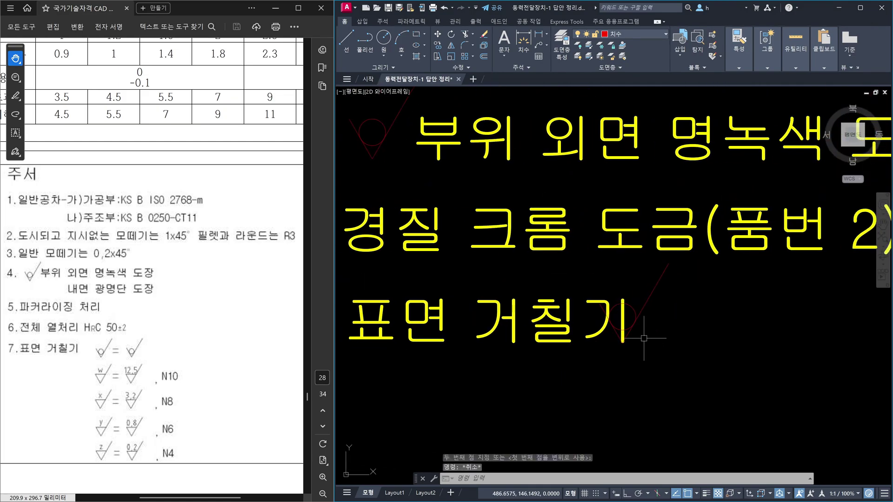
type("m")
key("Return")
left_click(658, 338)
left_click(626, 292)
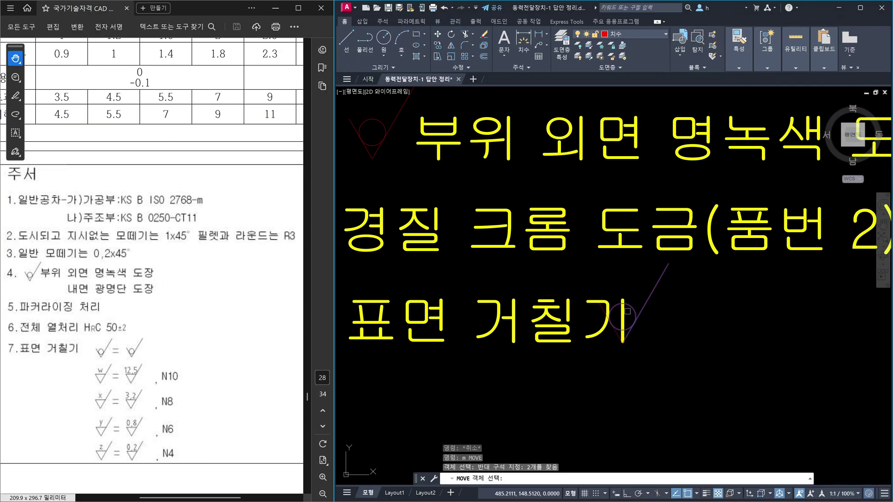
left_click(617, 331)
key("Return")
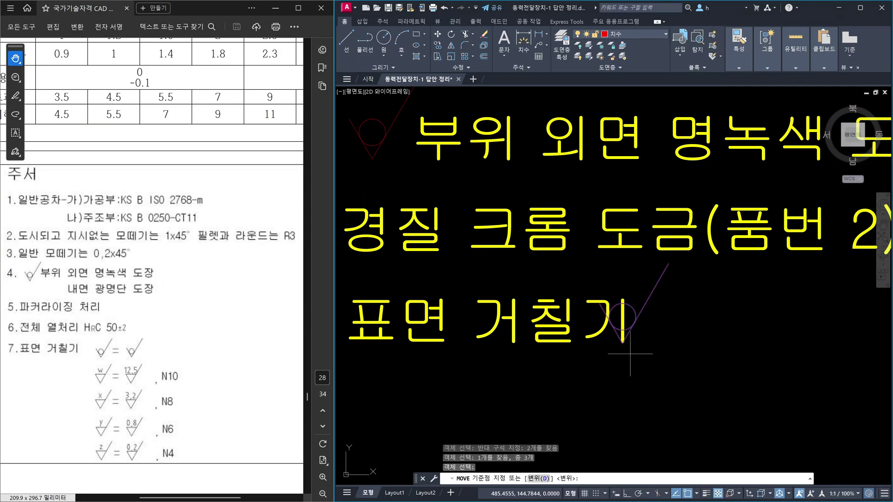
left_click(632, 365)
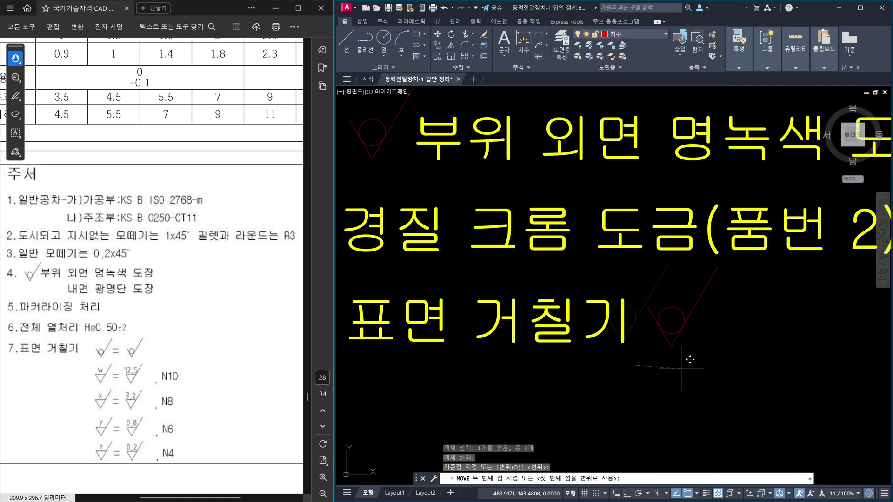
key("F8")
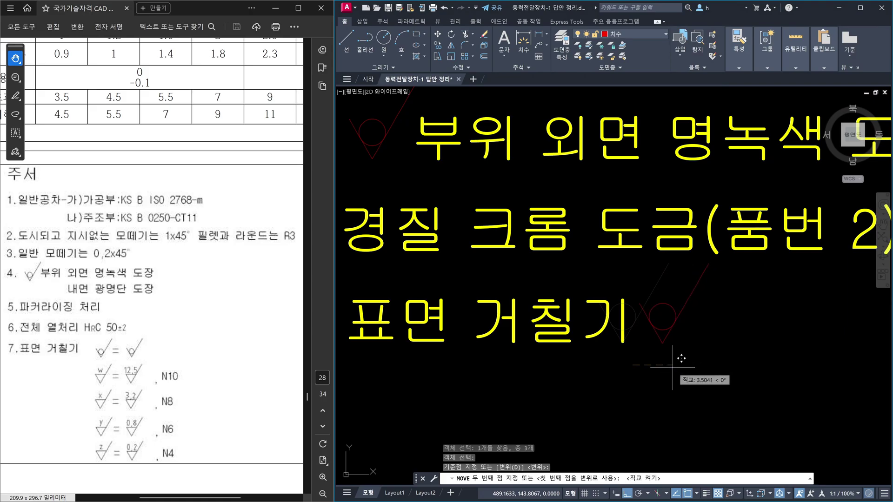
left_click(732, 362)
Step: Draw a vertical guide line down from the circled symbol's tip in four consecutive 8 mm segments
scroll(721, 359, "down", 3)
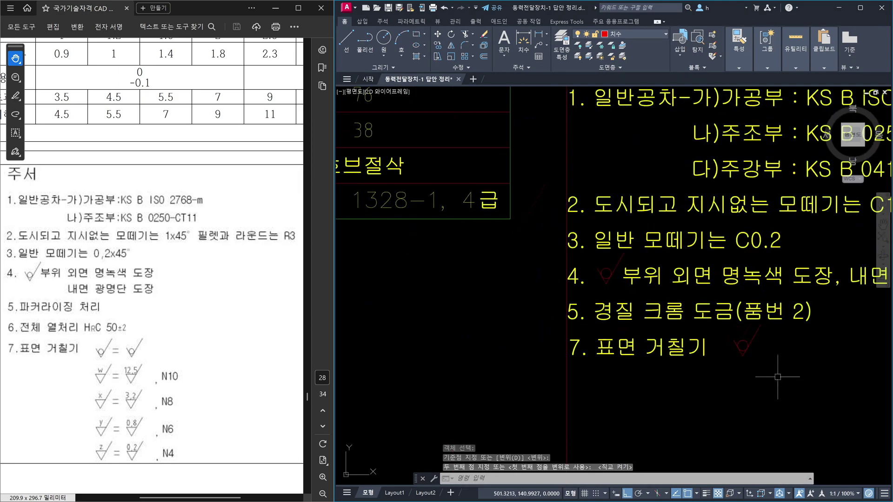
middle_click_drag(721, 359, 671, 326)
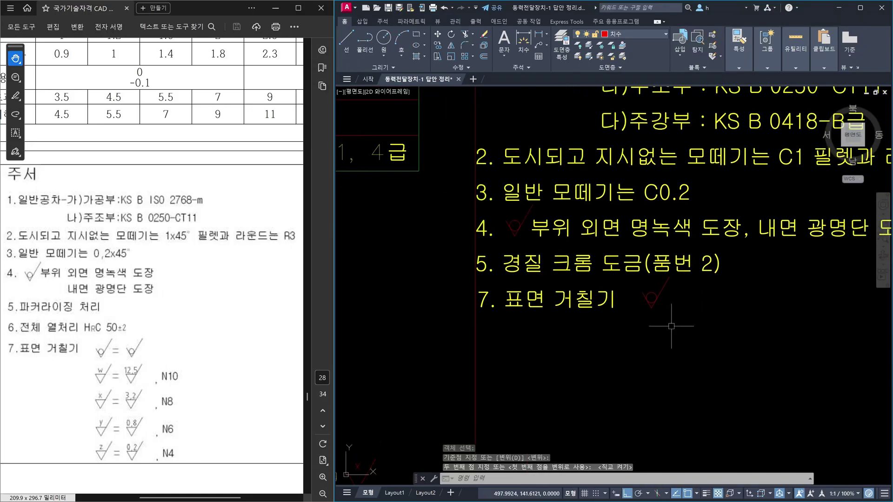
type("l")
key("Return")
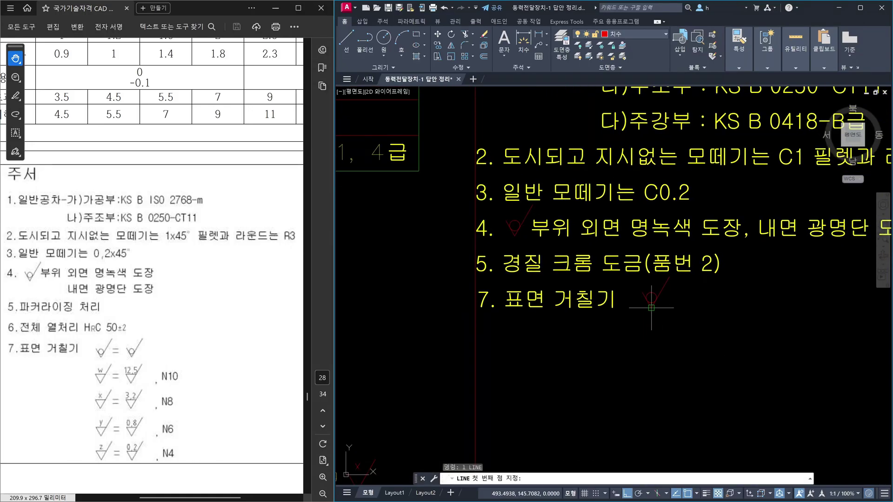
scroll(651, 307, "up", 3)
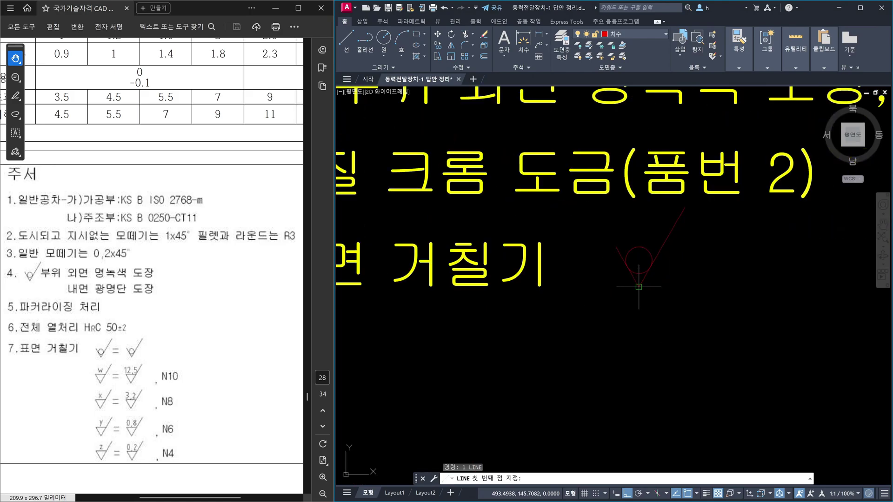
left_click(639, 287)
scroll(638, 287, "down", 3)
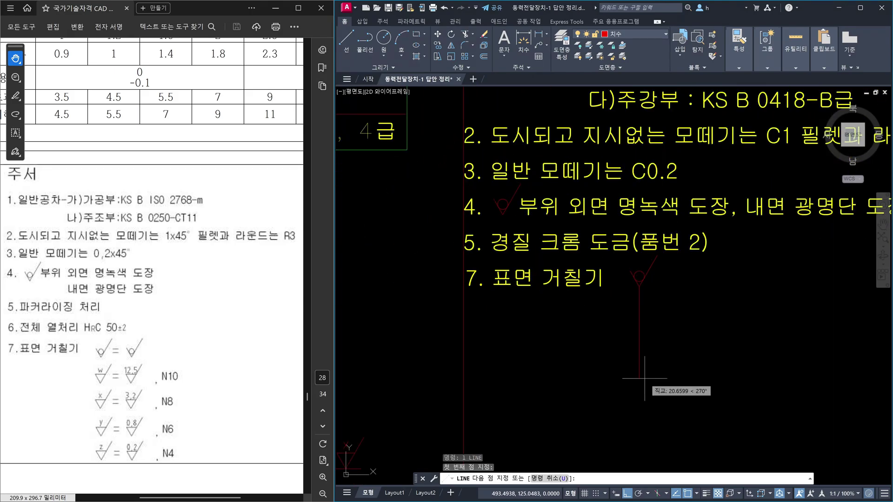
type("8")
key("Return")
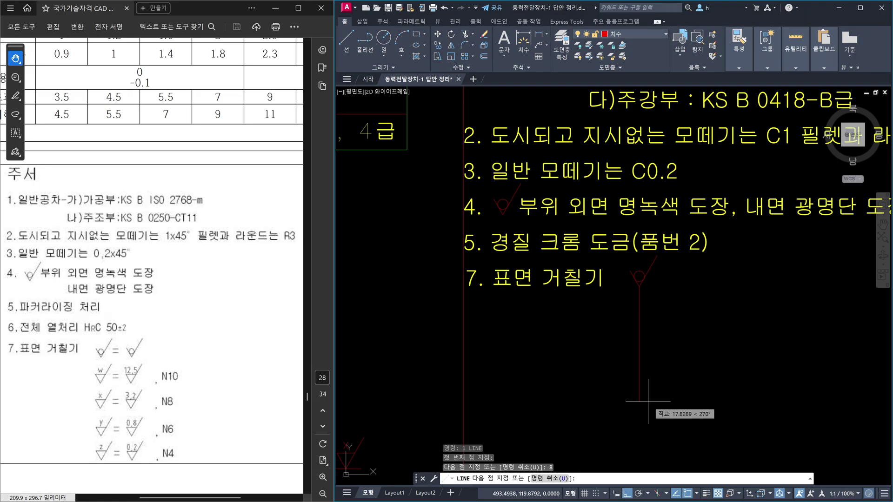
type("8")
key("Return")
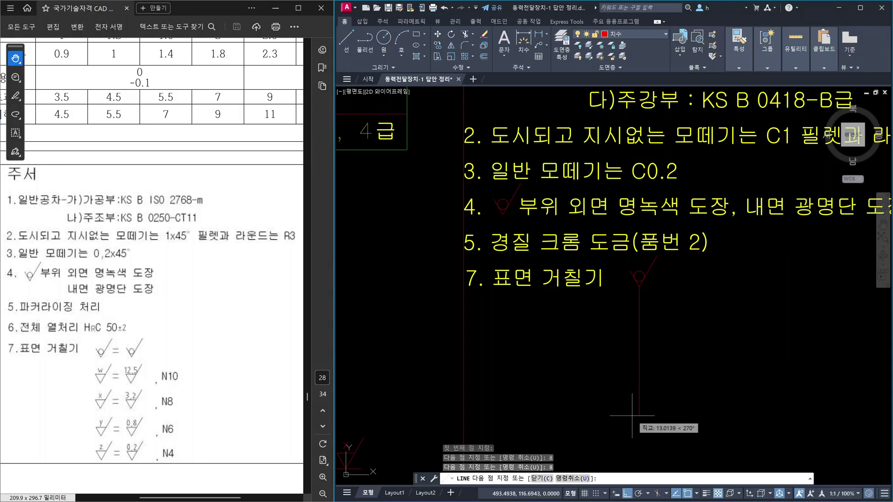
type("8")
key("Return")
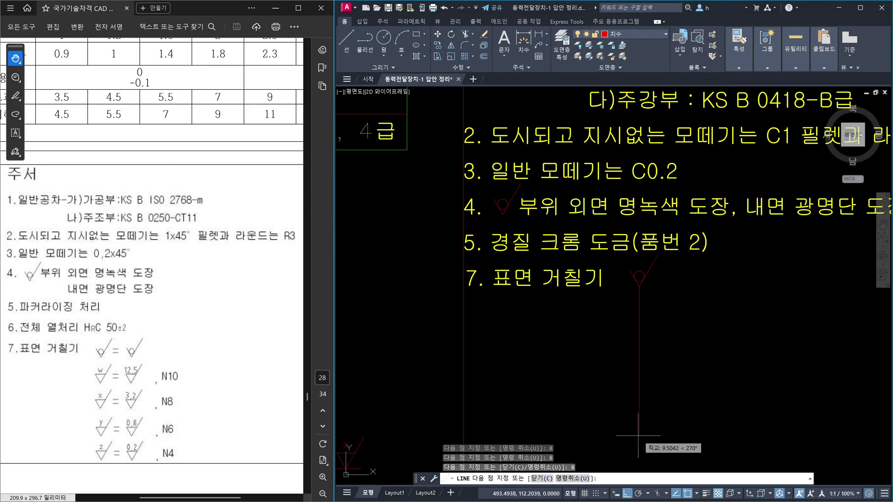
type("8")
key("Return")
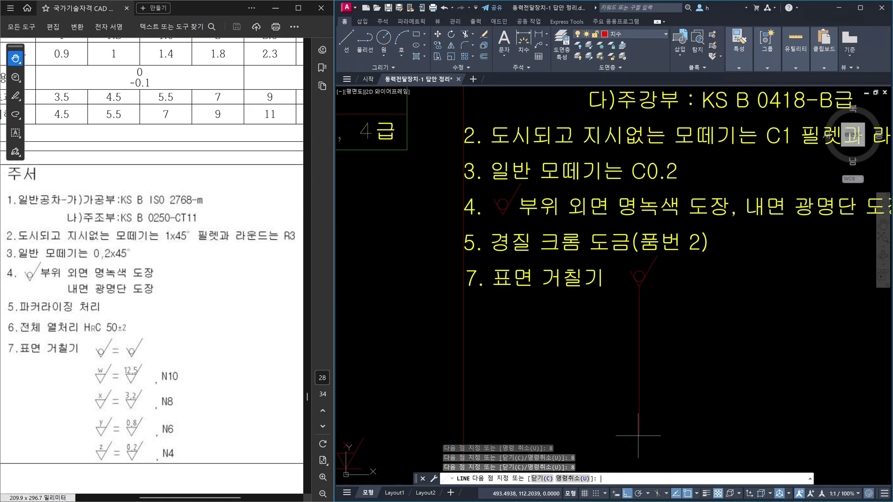
key("Escape")
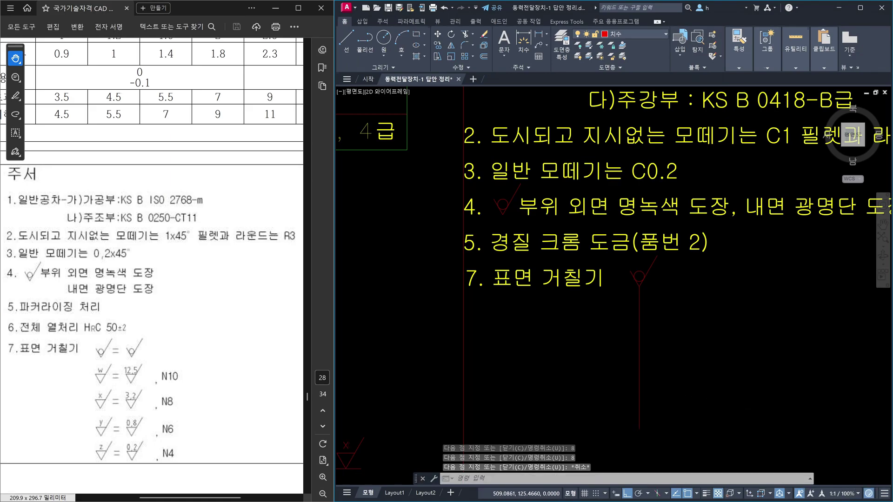
Step: Move the w, x, y and z roughness symbols together so the w symbol's tip sits on the guide line's first 8 mm division
scroll(532, 365, "down", 4)
scroll(710, 385, "up", 3)
scroll(658, 313, "up", 2)
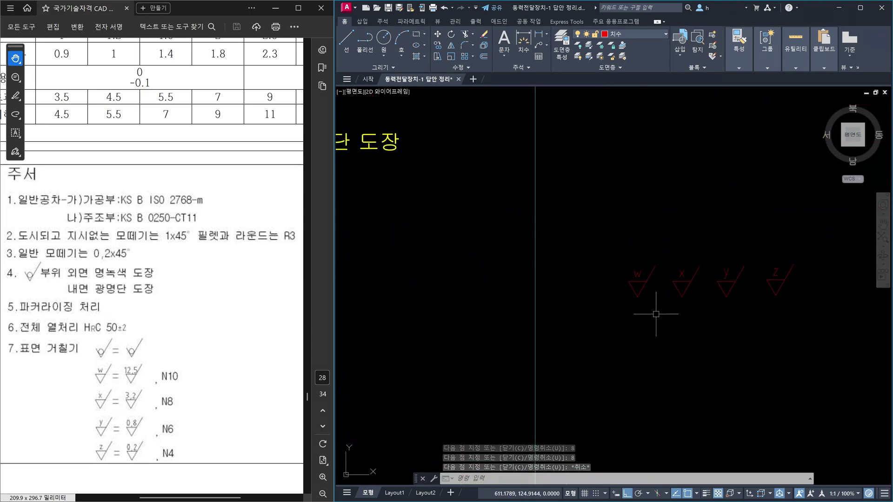
type("m")
key("Return")
left_click(815, 309)
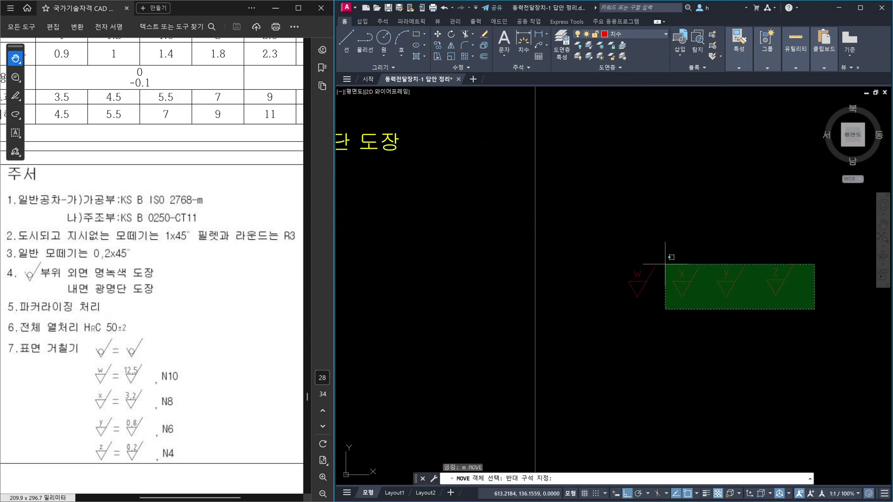
left_click(652, 264)
key("Return")
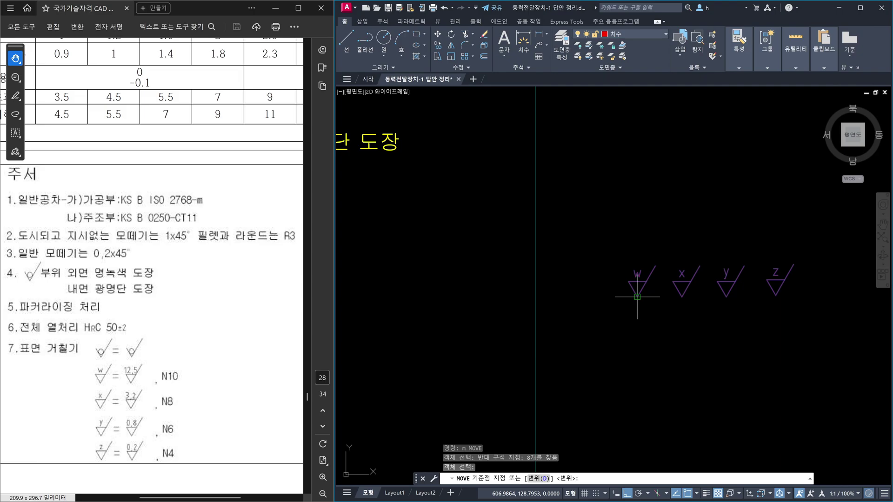
left_click(638, 297)
scroll(463, 299, "down", 3)
scroll(585, 283, "up", 4)
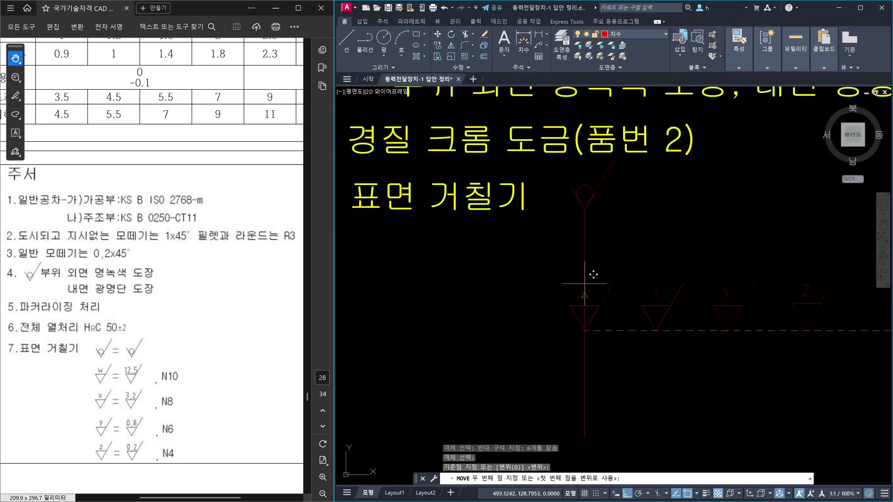
scroll(585, 284, "up", 2)
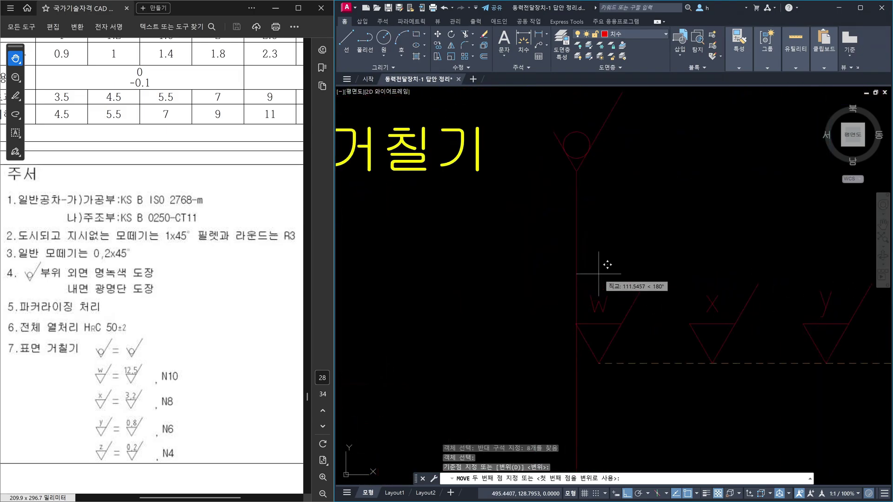
left_click(577, 262)
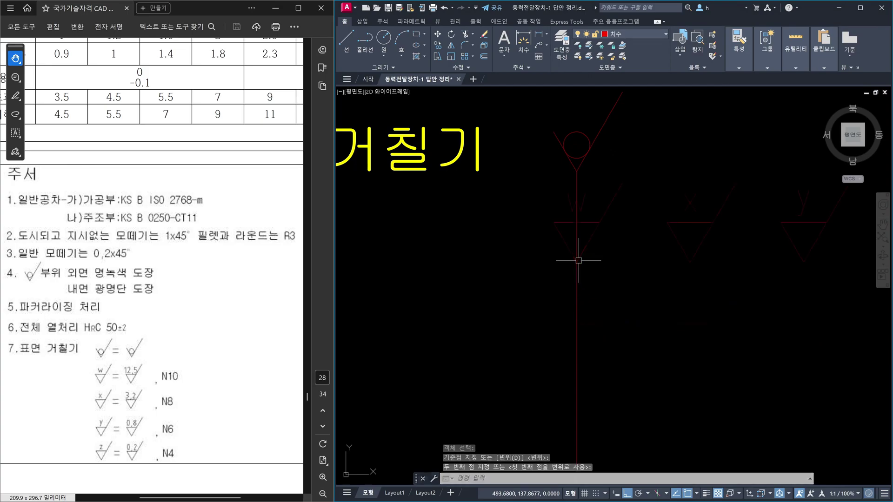
scroll(638, 259, "down", 3)
middle_click_drag(638, 260, 598, 235)
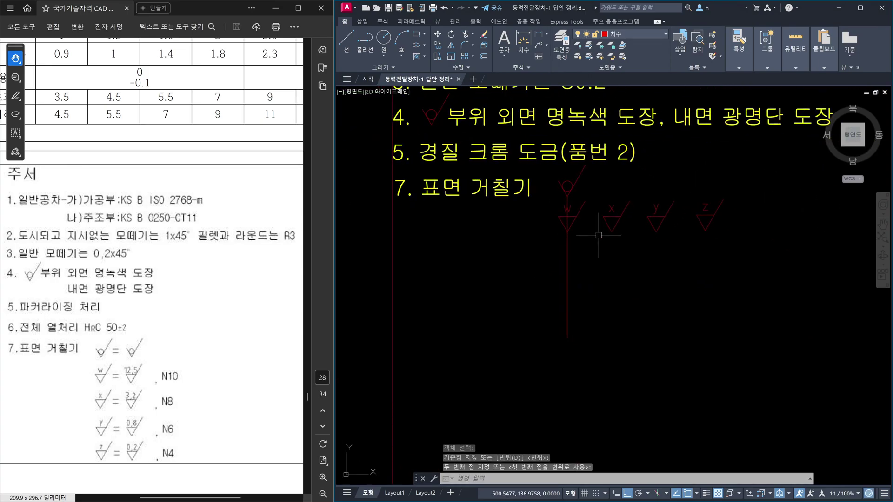
Step: Move the x, y and z roughness symbols together so the x symbol's tip sits on the guide line's second 8 mm division
key("space")
left_click(598, 189)
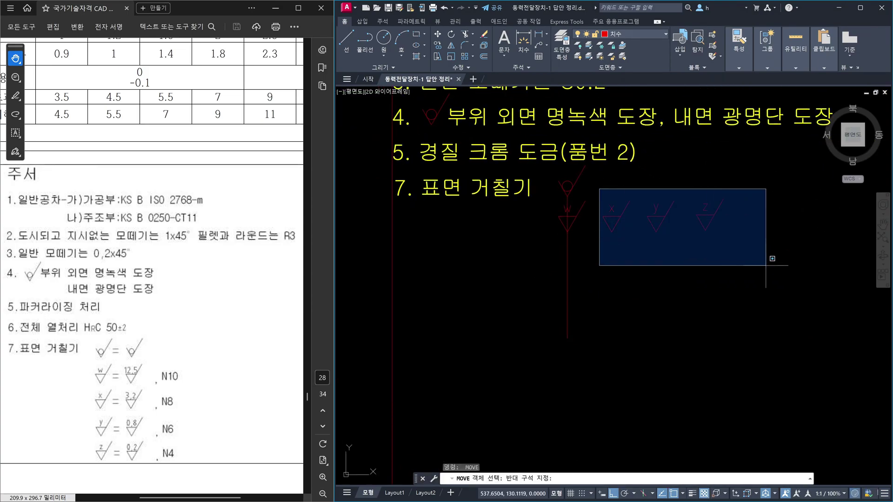
left_click(767, 268)
key("space")
left_click(612, 232)
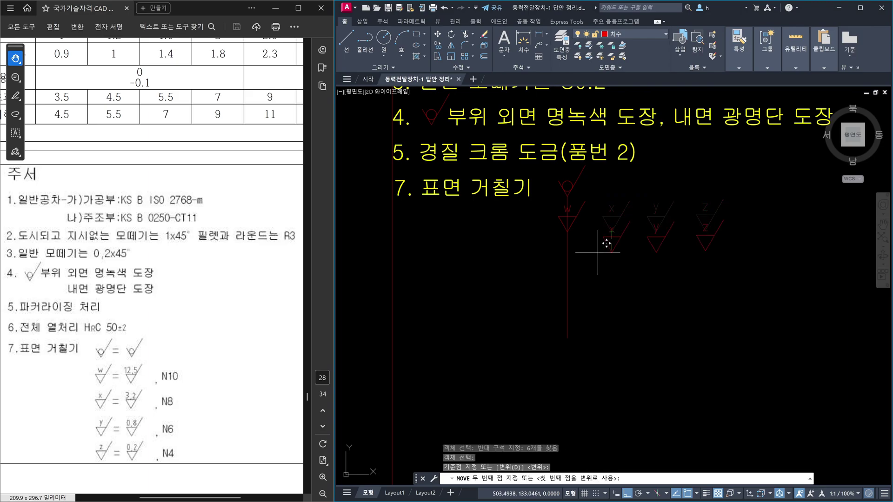
left_click(569, 267)
Step: Move the y and z roughness symbols together so the y symbol's tip sits on the guide line's third 8 mm division
key("space")
left_click(592, 226)
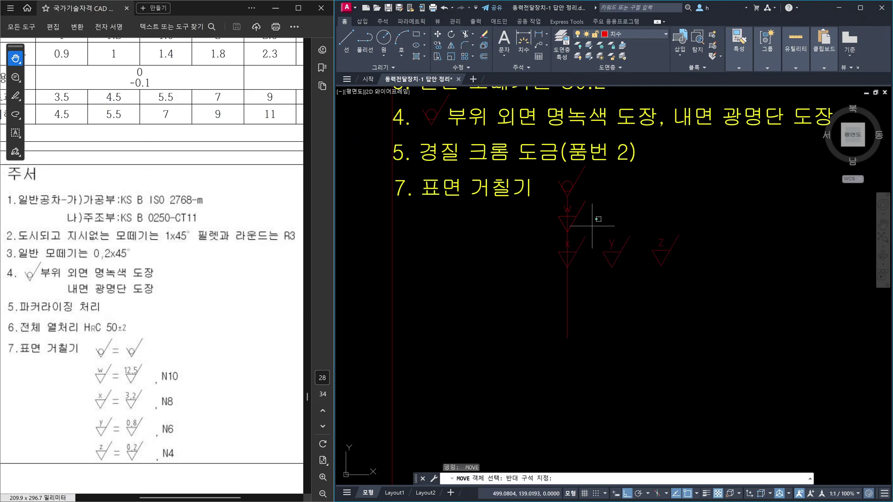
left_click(708, 308)
key("space")
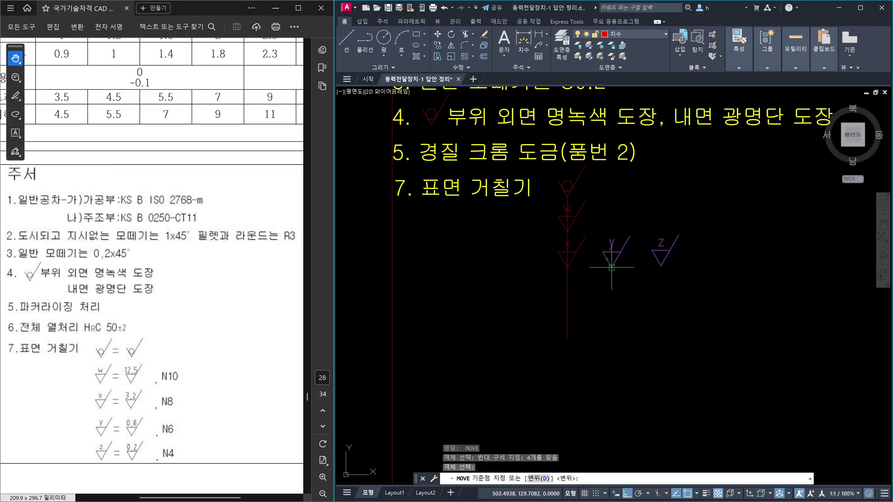
left_click(611, 268)
left_click(567, 303)
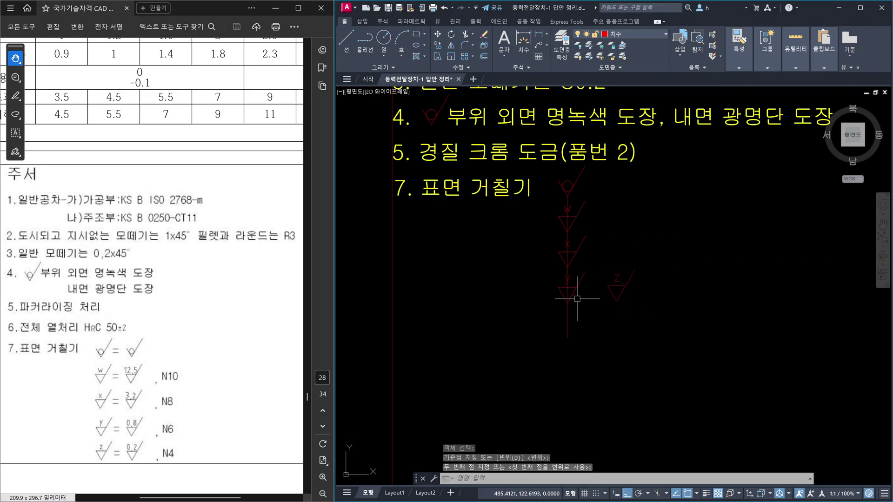
Step: Move the z roughness symbol by its tip to the lower end of the vertical guide line
key("space")
left_click(592, 264)
left_click(692, 342)
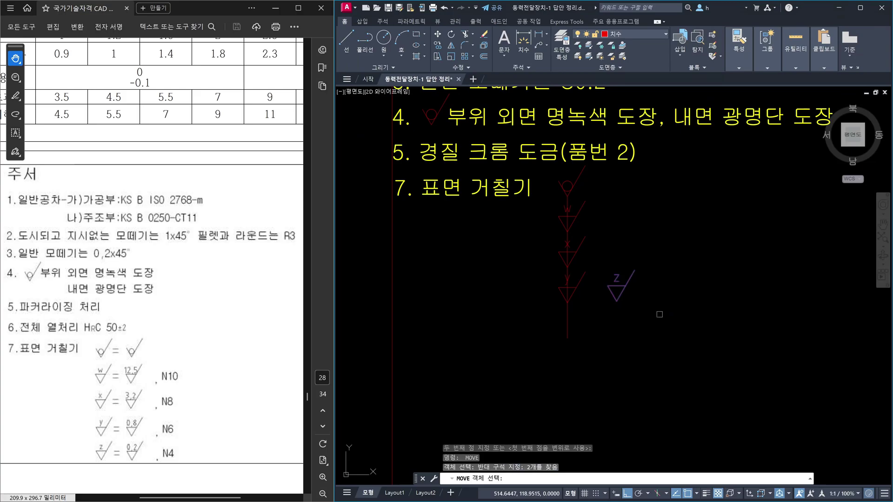
key("space")
left_click(617, 302)
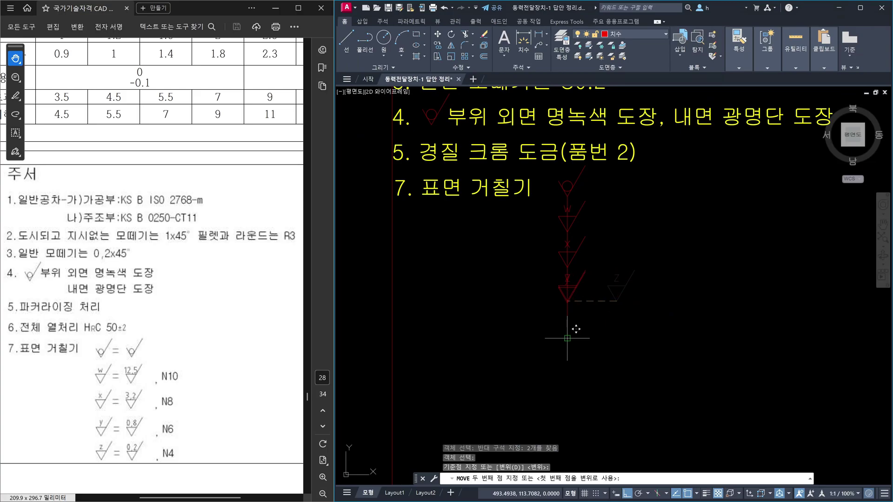
left_click(569, 337)
key("Escape")
Step: Delete all four segments of the vertical guide line running through the roughness symbols
scroll(569, 337, "up", 4)
left_click(567, 308)
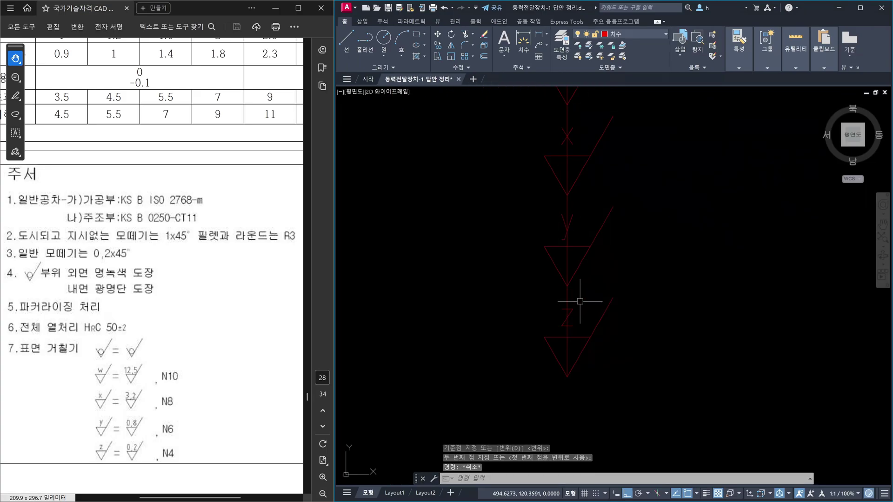
left_click(556, 300)
left_click(564, 207)
middle_click_drag(564, 207, 592, 301)
left_click(579, 300)
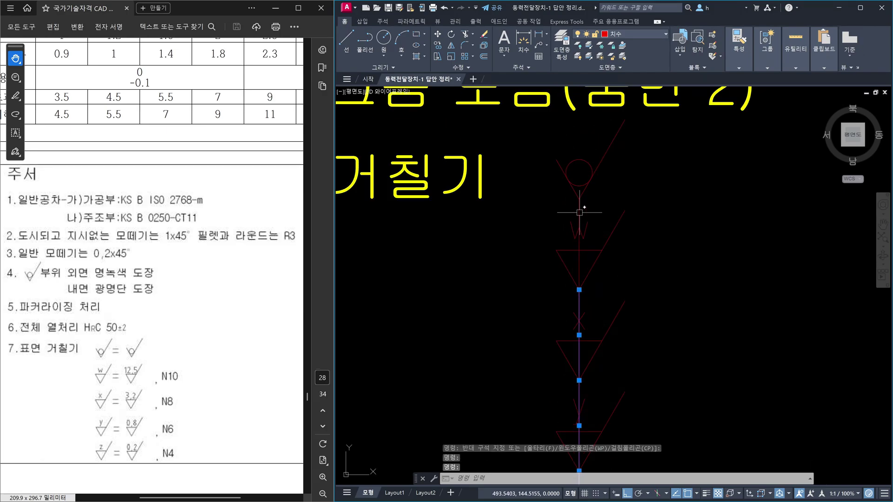
left_click(580, 202)
key("Delete")
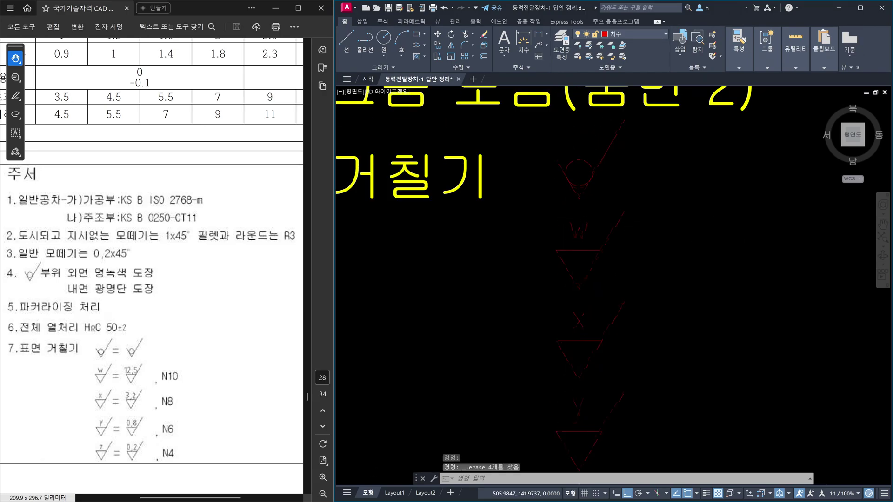
Step: Move the w roughness symbol horizontally out of the column to a spot beneath the "표면 거칠기" text
middle_click_drag(681, 228, 734, 254)
scroll(740, 265, "down", 2)
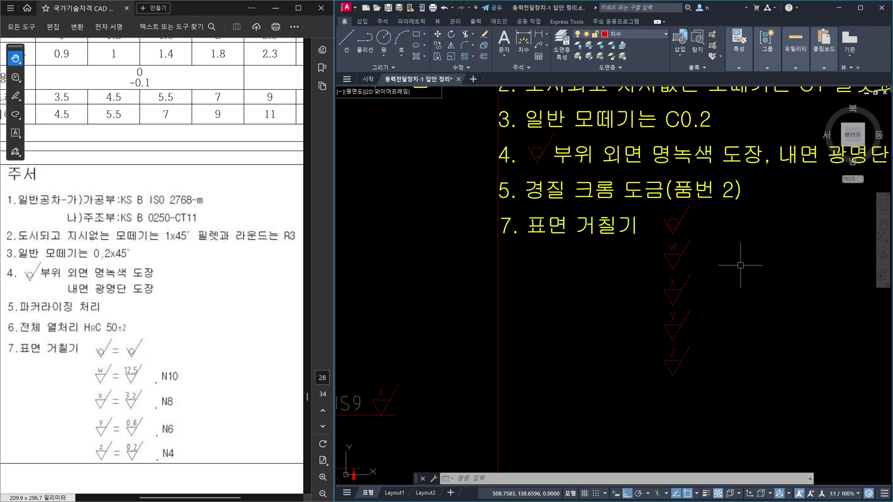
type("m")
key("Return")
left_click(708, 244)
left_click(653, 270)
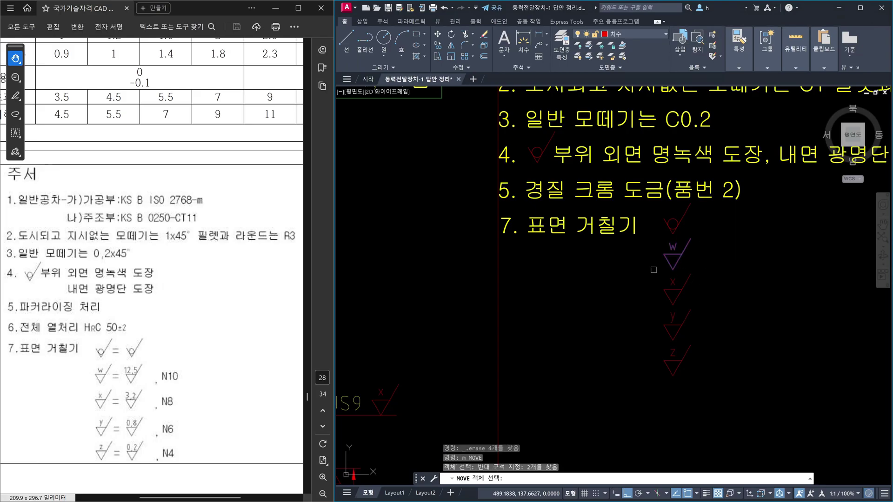
key("Return")
left_click(653, 269)
left_click(590, 305)
Step: Move the x roughness symbol horizontally out of the column, away from the note text
key("Return")
left_click(704, 303)
left_click(651, 275)
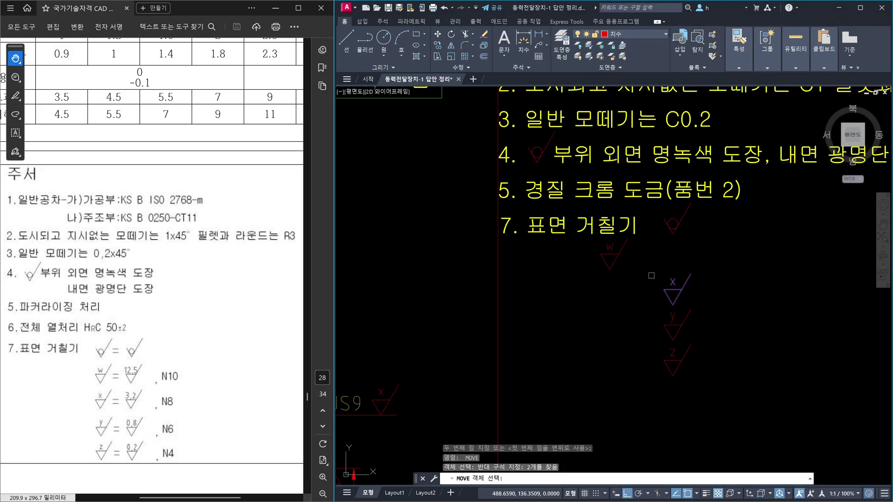
key("Return")
left_click(646, 344)
left_click(770, 344)
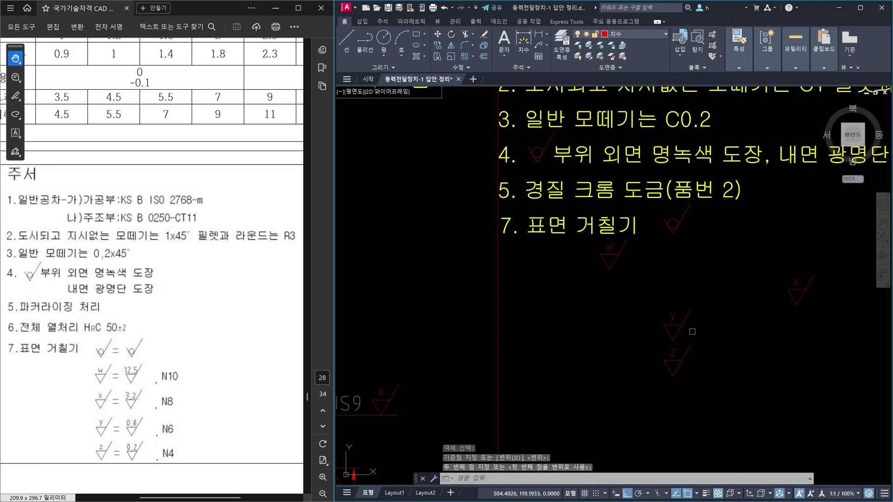
Step: Move the y roughness symbol horizontally out of the column, a short distance towards the note's starting side
key("Return")
left_click(693, 342)
left_click(617, 296)
key("Return")
left_click(638, 367)
left_click(598, 365)
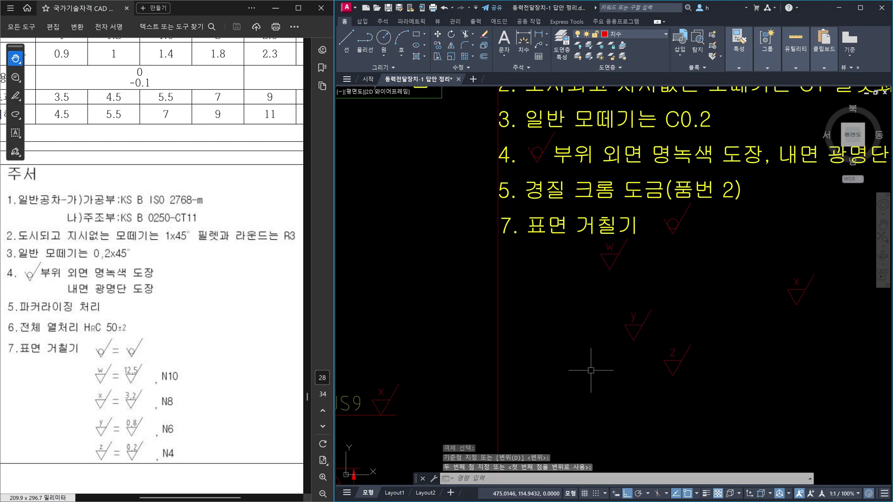
Step: Undo the three separate moves of the w, x and y roughness symbols
key("Escape")
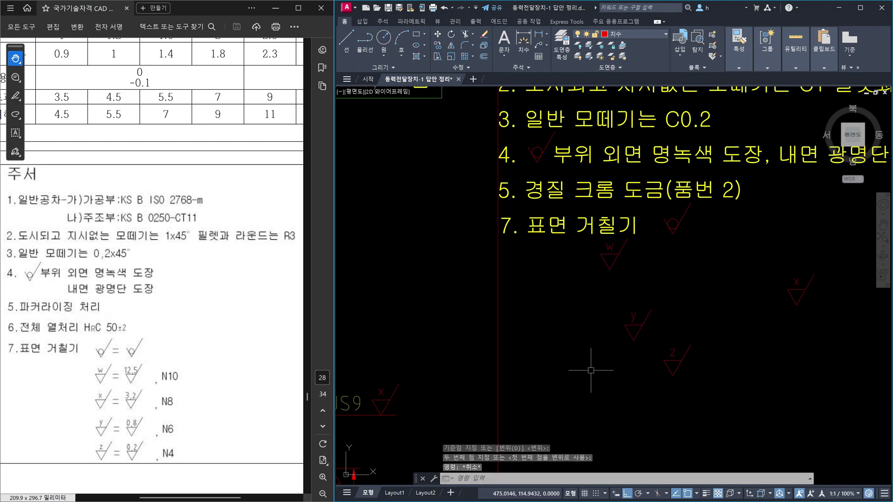
key("ctrl+z")
key("ctrl+z")
key("ctrl+z")
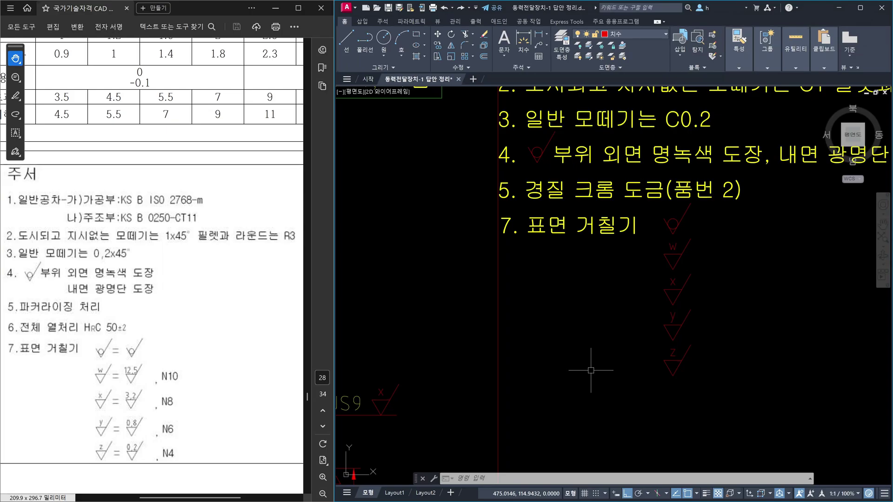
left_click(713, 408)
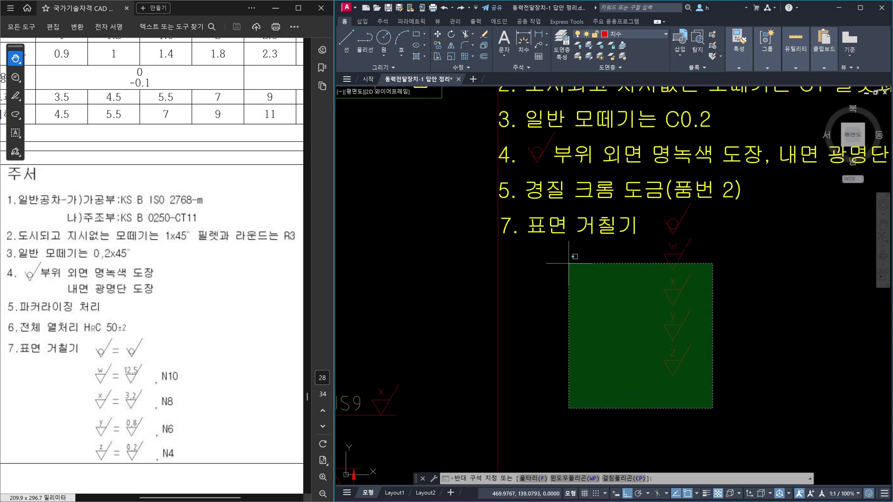
left_click(548, 222)
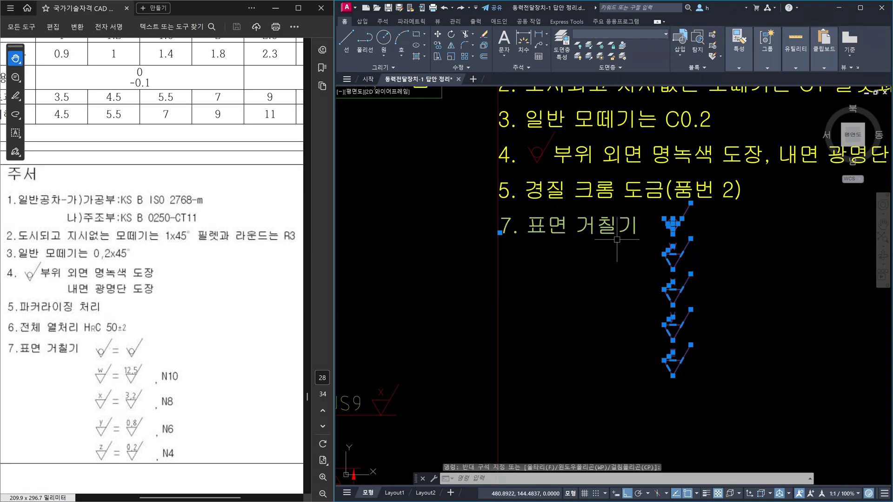
scroll(665, 338, "down", 3)
key("Escape")
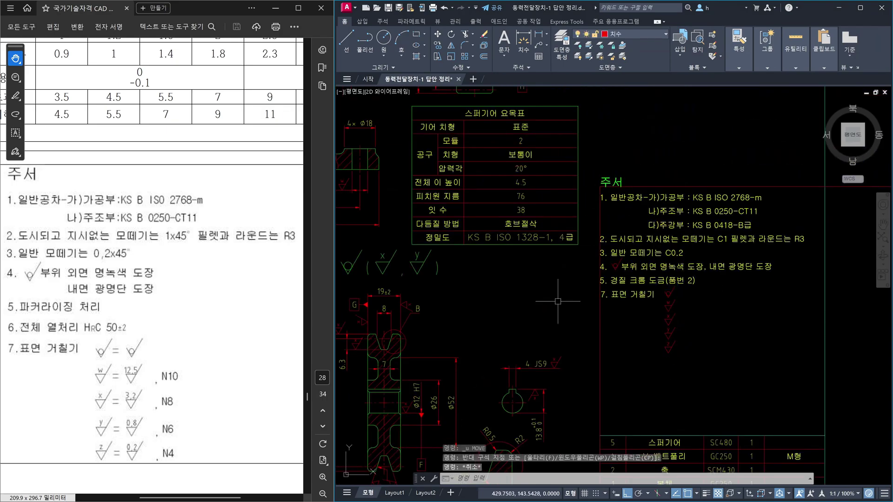
scroll(583, 337, "up", 1)
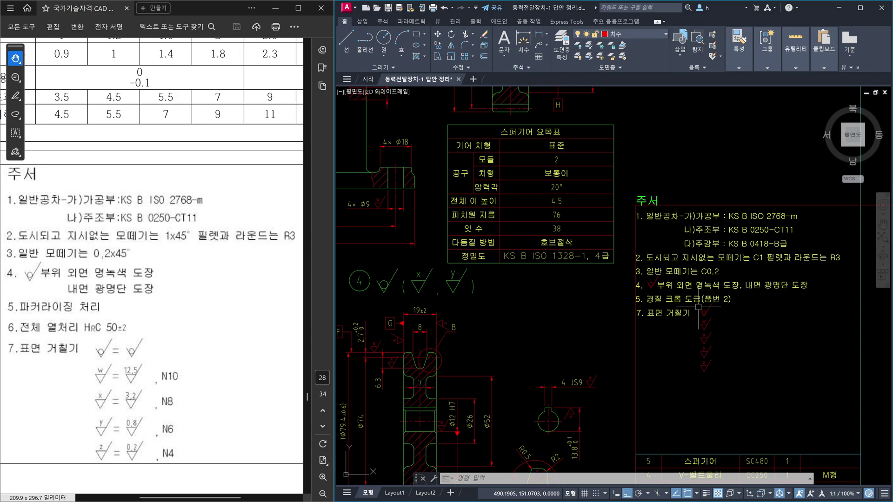
Step: Copy the "7. 표면 거칠기" text horizontally with ortho on so the copy starts just past the circled roughness symbol
scroll(681, 321, "up", 5)
key("Escape")
key("Escape")
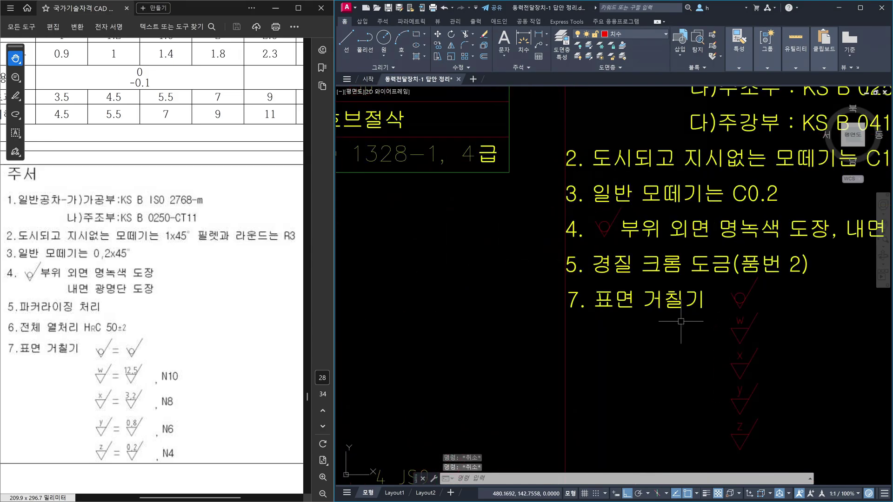
type("co")
key("Return")
left_click(694, 323)
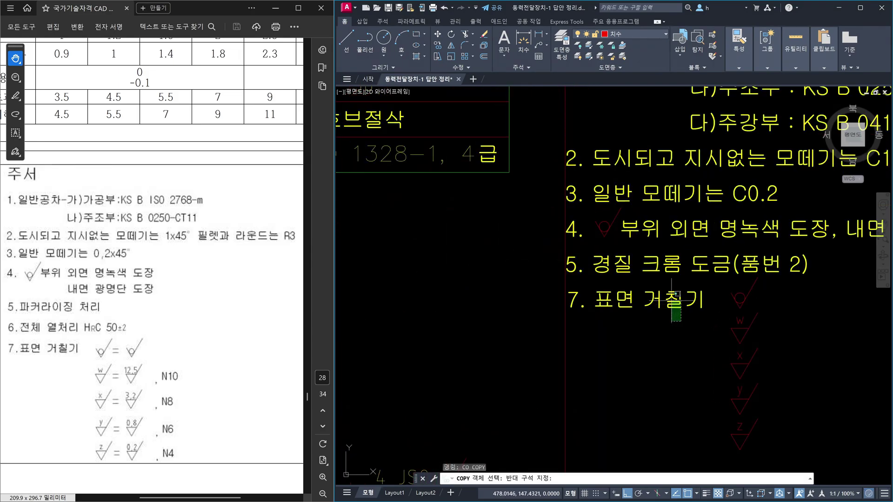
left_click(659, 277)
key("Return")
left_click(648, 343)
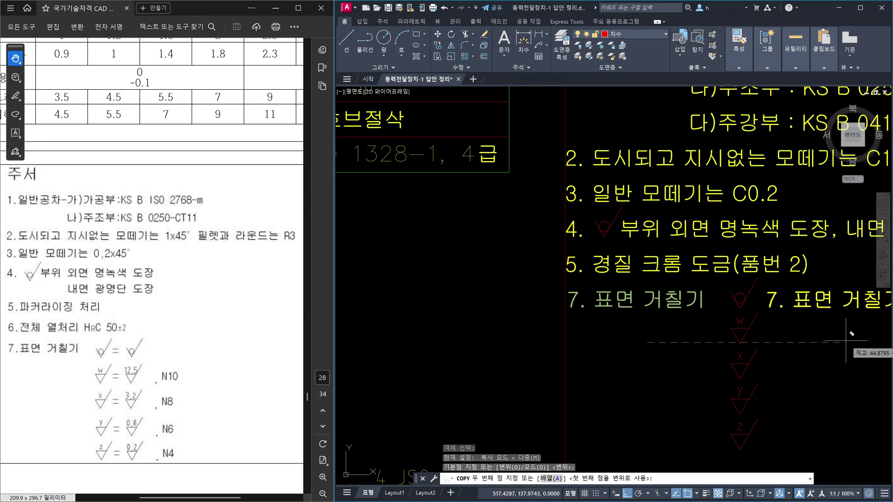
left_click(852, 342)
key("Escape")
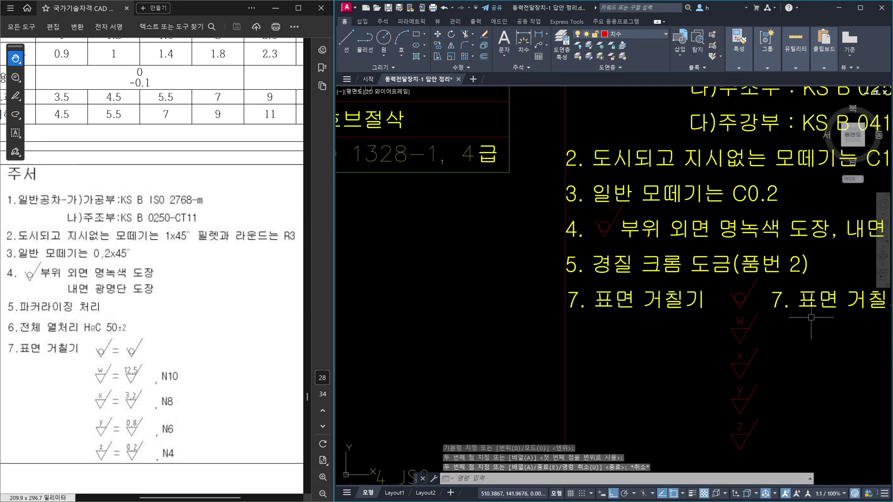
Step: Change the copied "7. 표면 거칠기" text to "="
left_click(809, 307)
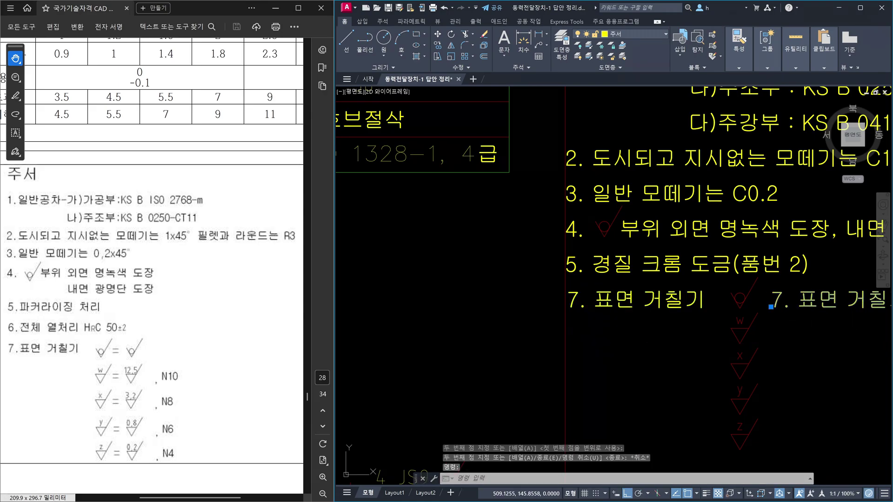
double_click(809, 310)
type("+")
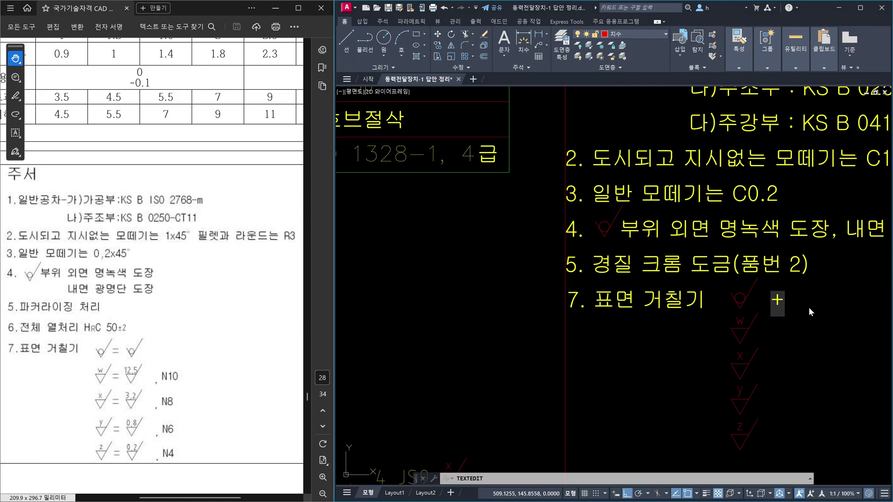
key("BackSpace")
type("=")
left_click(809, 307)
key("Escape")
Step: Copy the "=" text straight down at distances of 8, 16, 24 and 32 mm, one beside each of the w, x, y and z symbols
middle_click_drag(797, 321, 731, 279)
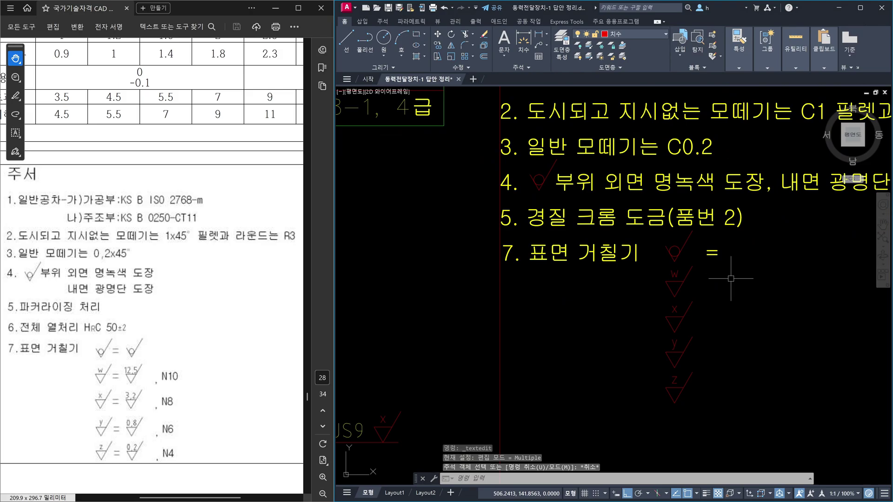
type("co")
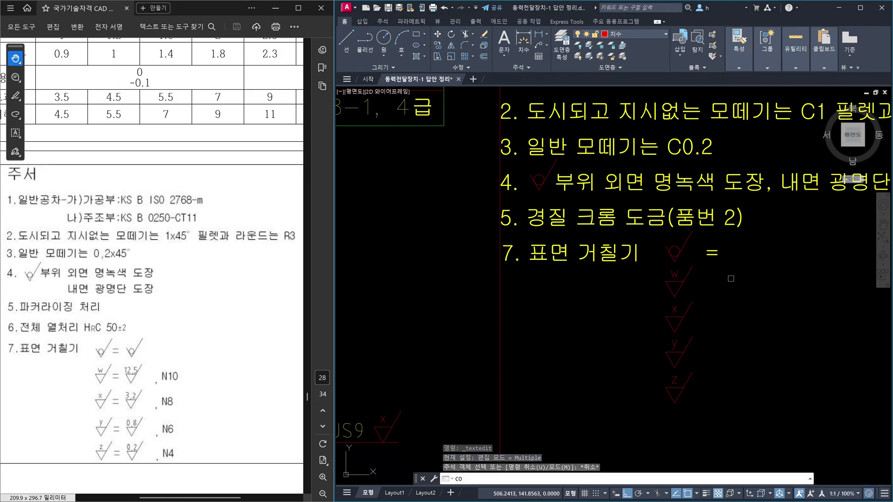
key("Return")
left_click(733, 279)
left_click(684, 225)
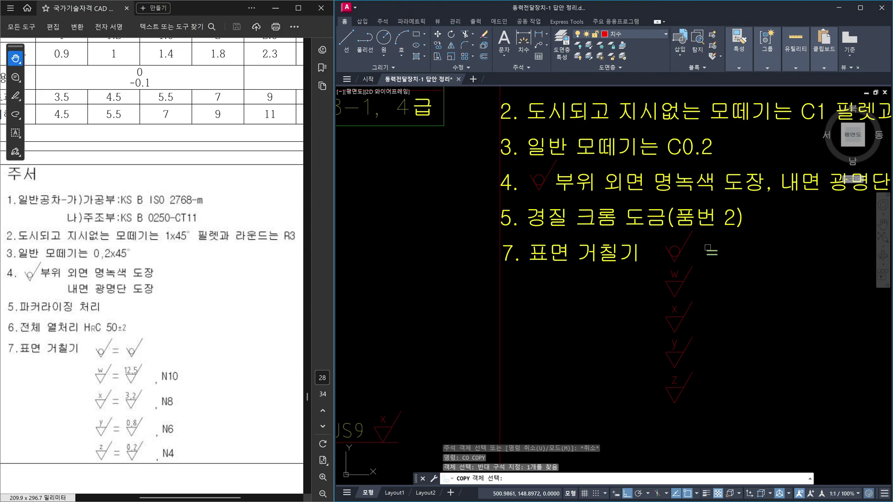
key("Return")
left_click(753, 257)
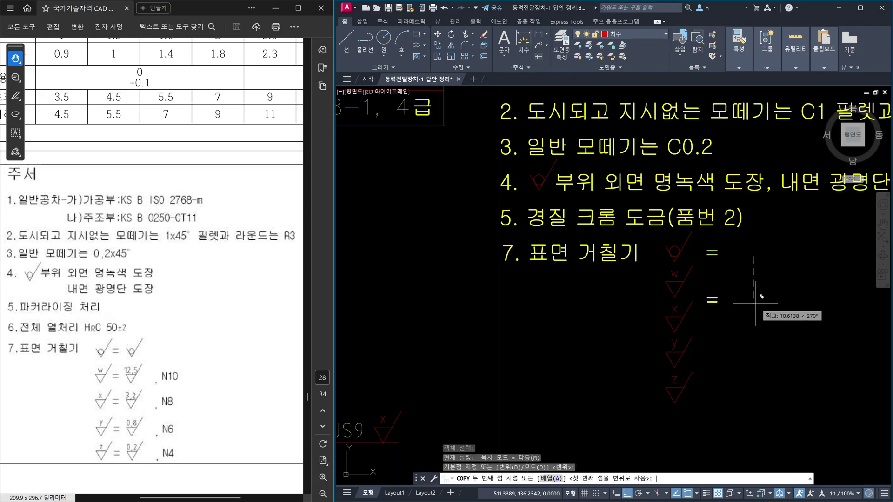
type("8")
key("Return")
type("16")
key("Return")
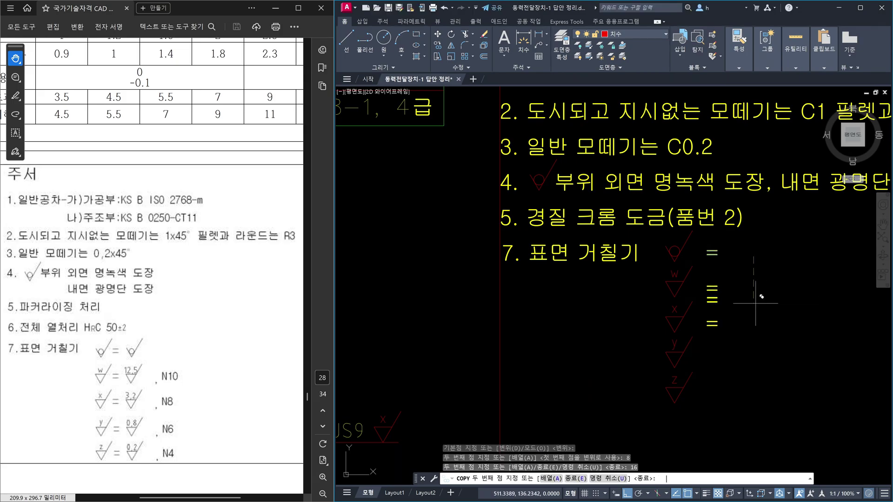
type("24")
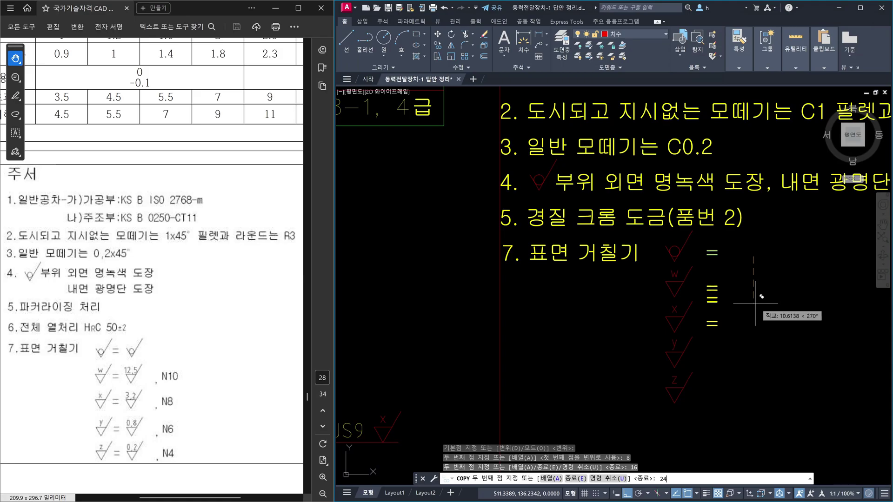
key("Return")
type("32")
key("Return")
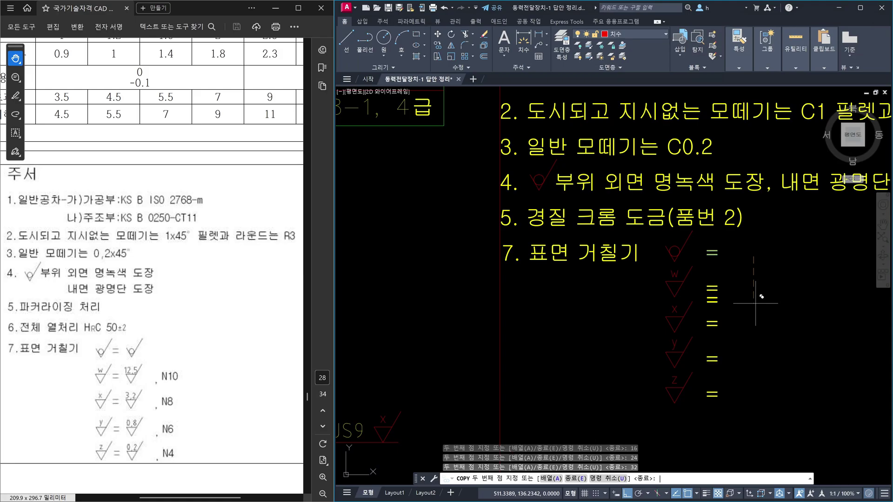
key("Escape")
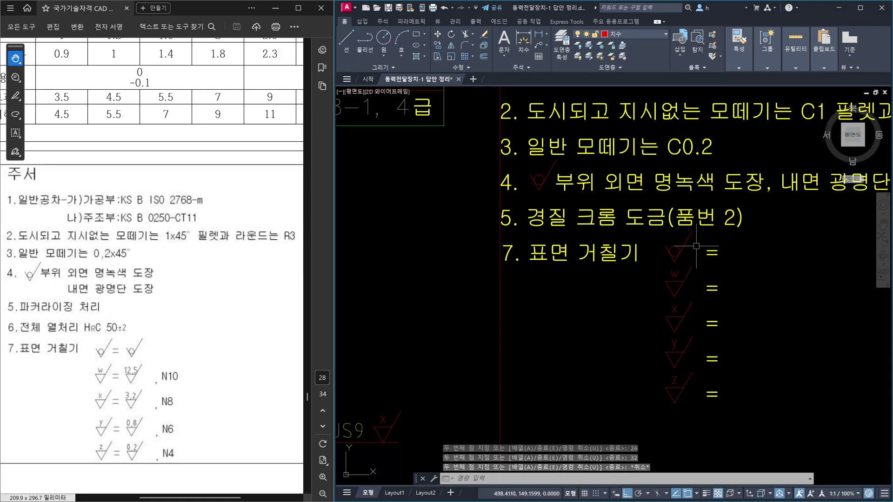
Step: Copy the five roughness symbols of note 7 horizontally about 16 mm, to the other side of the "=" signs
type("co")
key("Return")
left_click(696, 420)
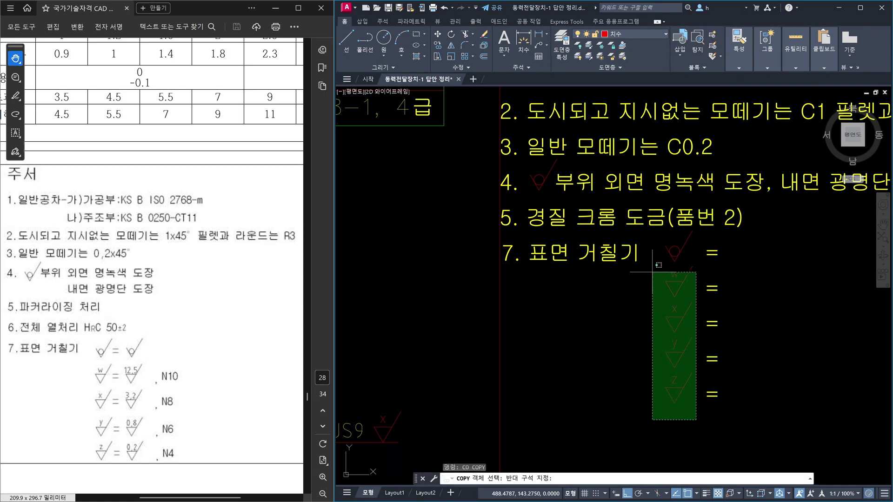
left_click(659, 234)
key("Return")
left_click(686, 421)
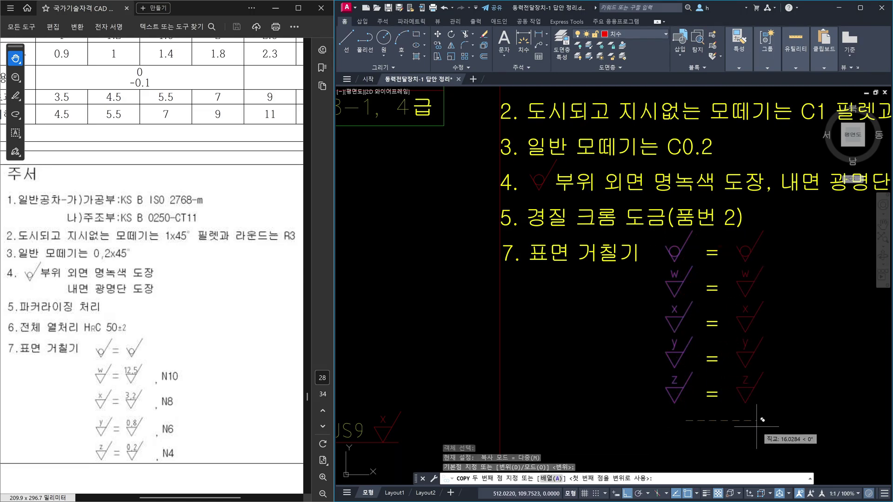
left_click(763, 420)
key("Escape")
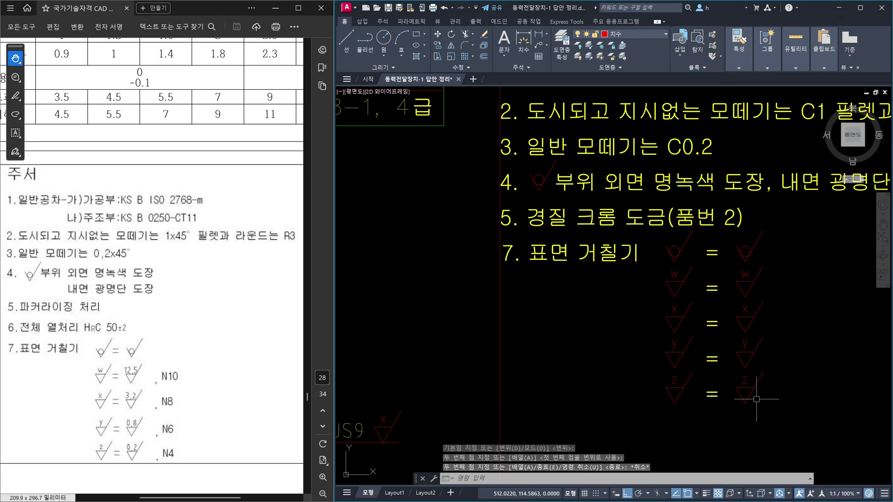
Step: Change the letters on the copied w and x roughness symbols to 12.5 and 3.2
double_click(743, 275)
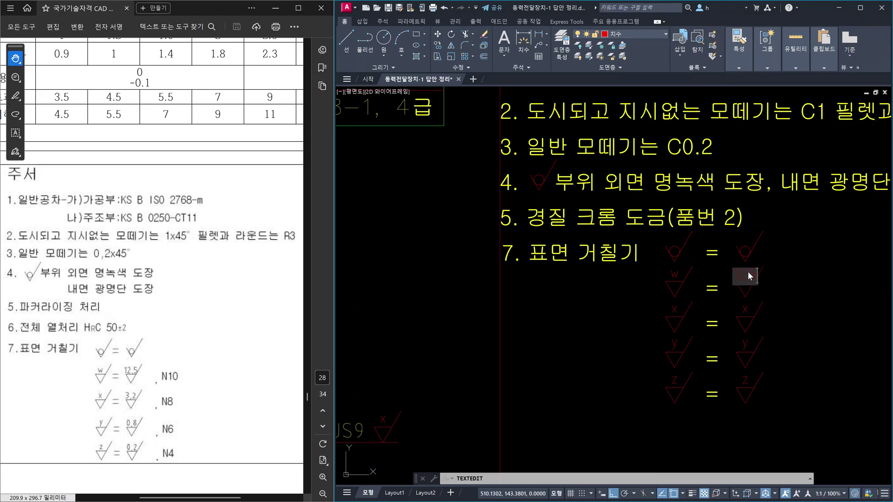
type("12.5")
key("Return")
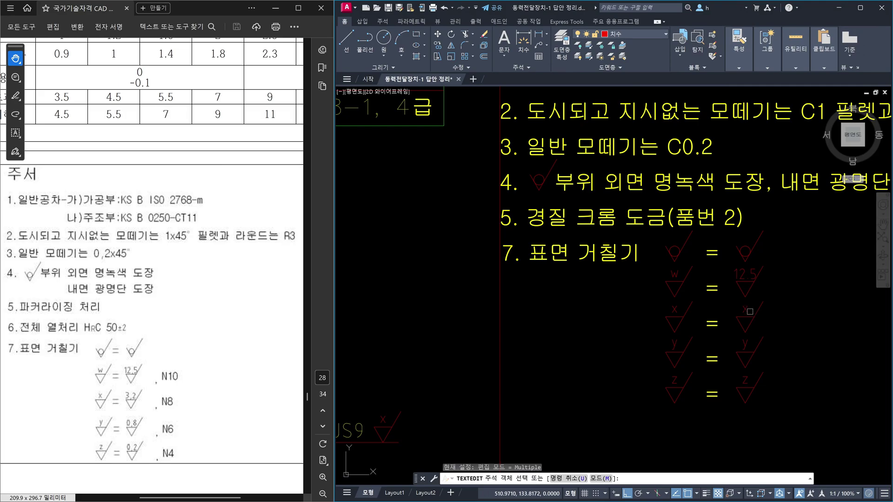
left_click(745, 309)
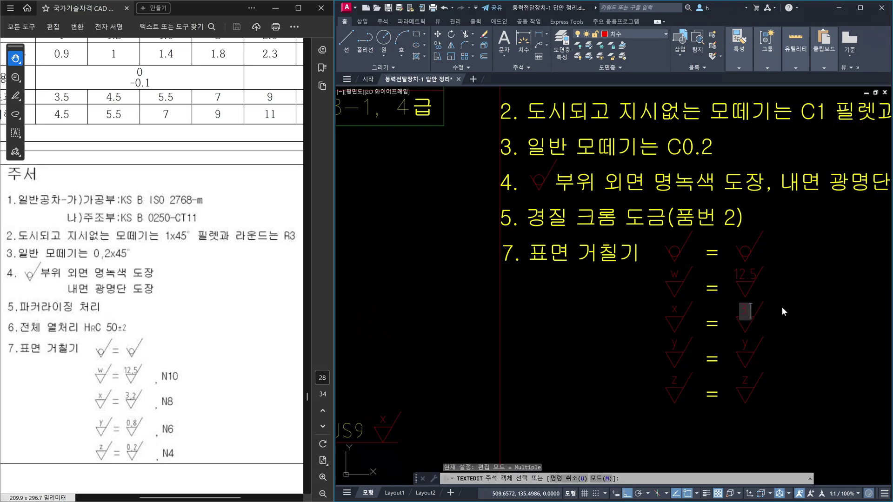
type("3.2")
key("Return")
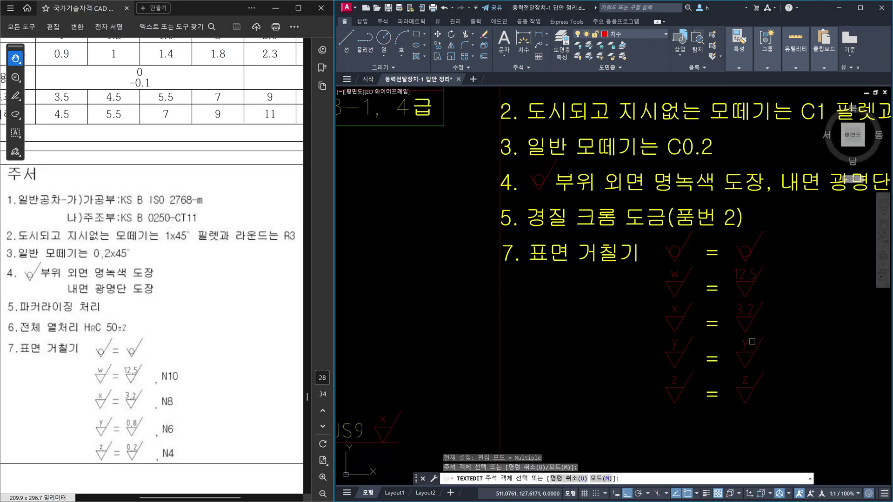
Step: Change the letters on the copied y and z roughness symbols to 0.8 and 0.2
left_click(746, 344)
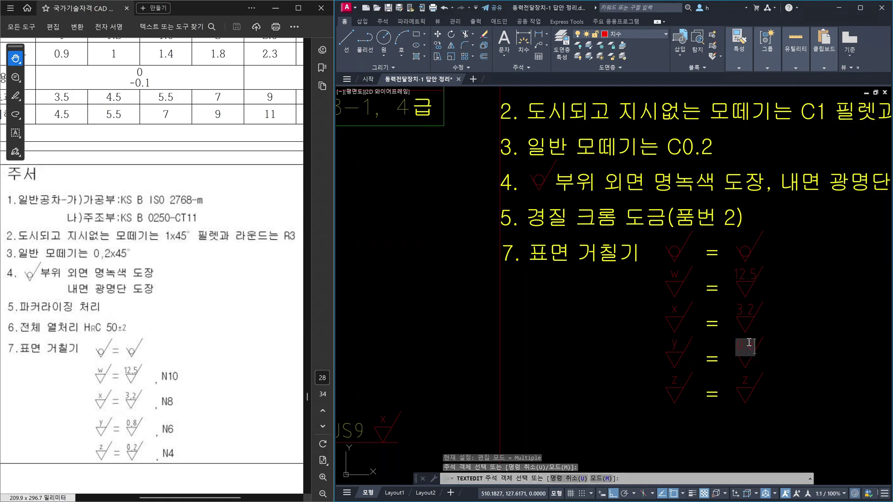
type("0.8")
key("Return")
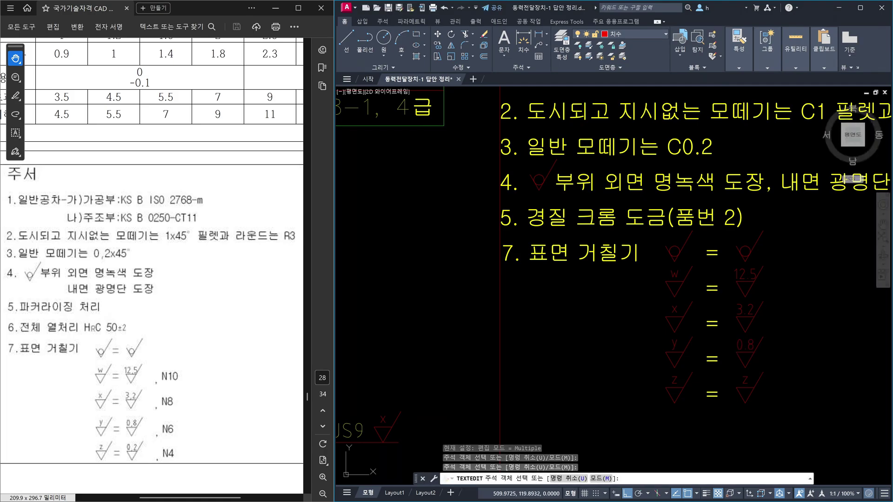
left_click(746, 381)
type("0.2")
key("Return")
key("Escape")
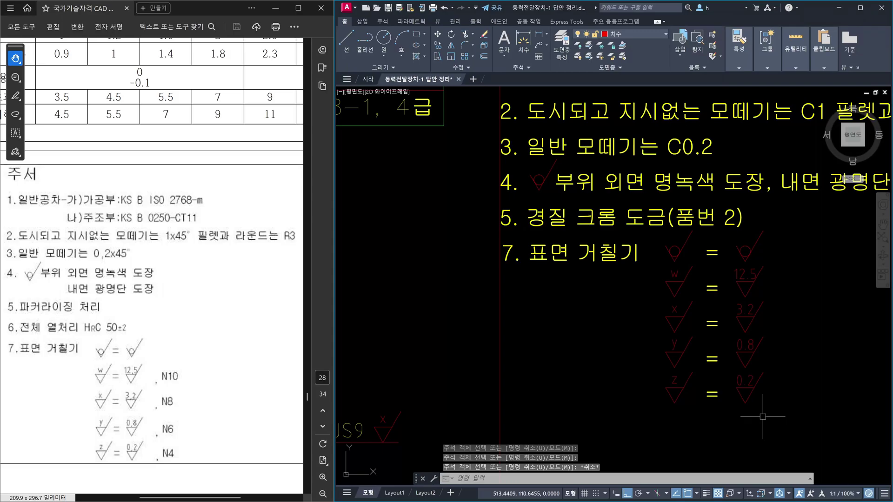
Step: Copy the four "=" texts of the w, x, y and z rows horizontally about 15.5 mm, past the numeric roughness symbols
type("CO")
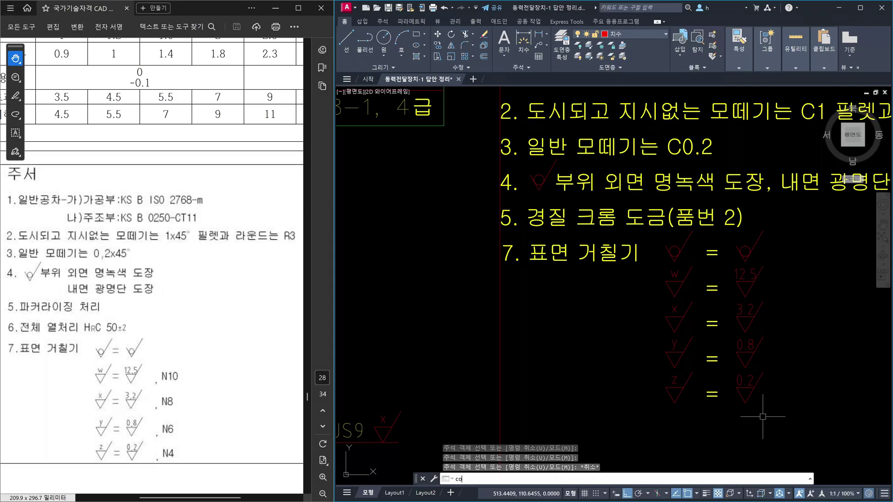
key("Return")
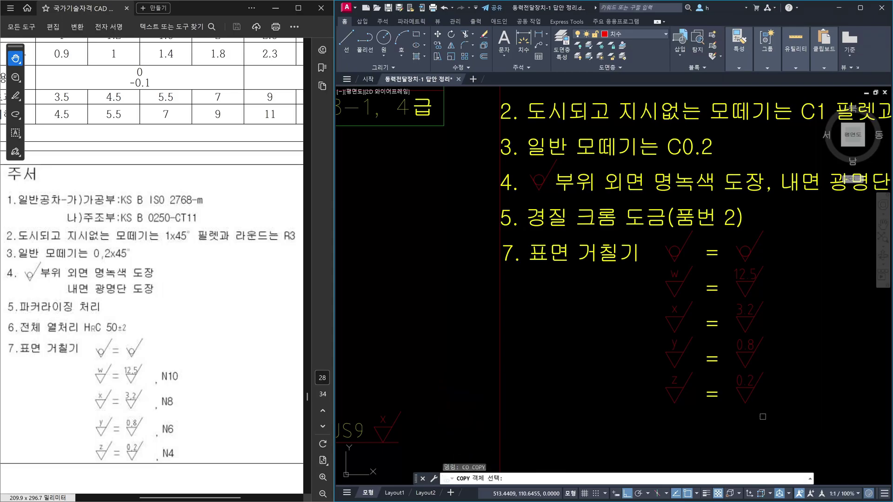
left_click(723, 414)
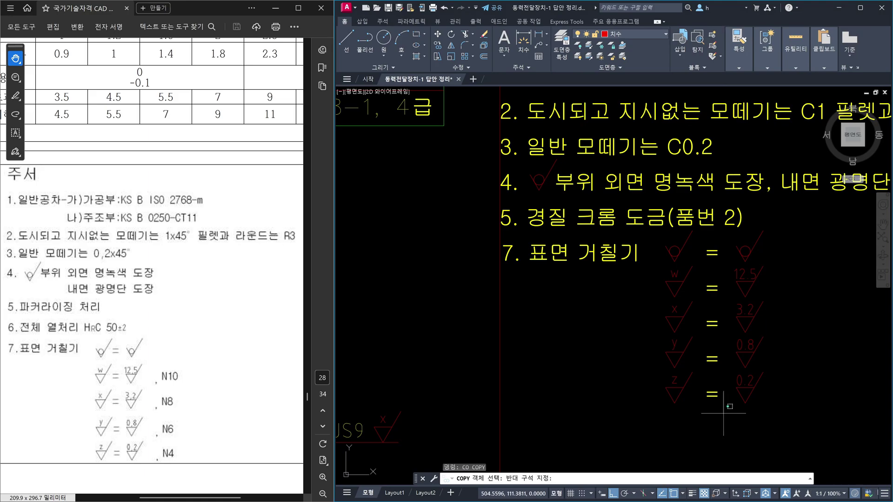
left_click(703, 264)
key("Return")
left_click(742, 431)
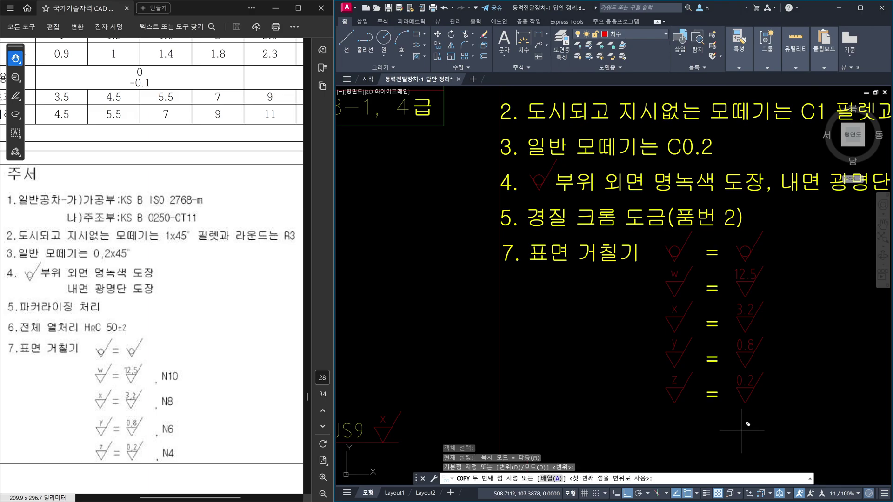
left_click(810, 431)
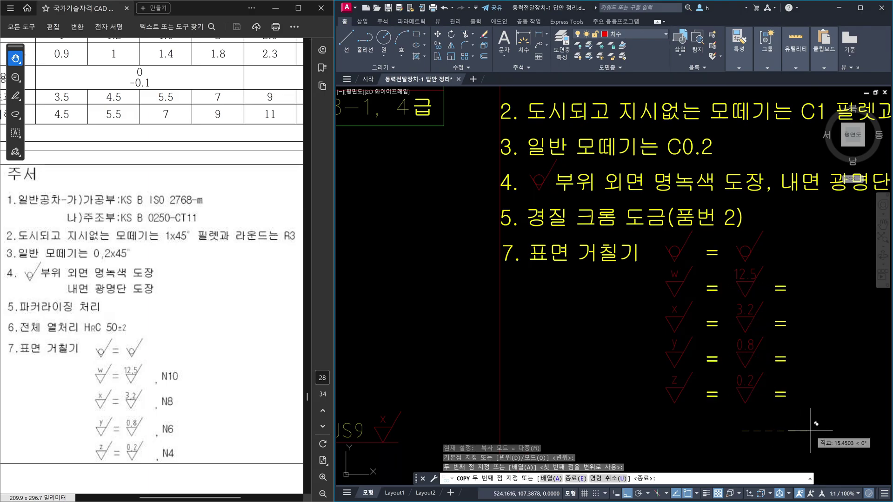
key("Escape")
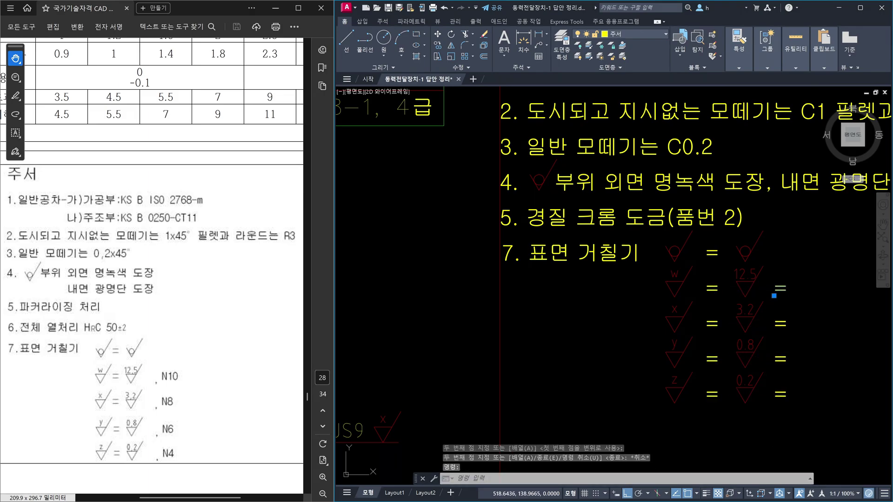
Step: Change the copied "=" texts beside the 12.5 and 3.2 symbols to ", N10" and ", N8"
double_click(784, 291)
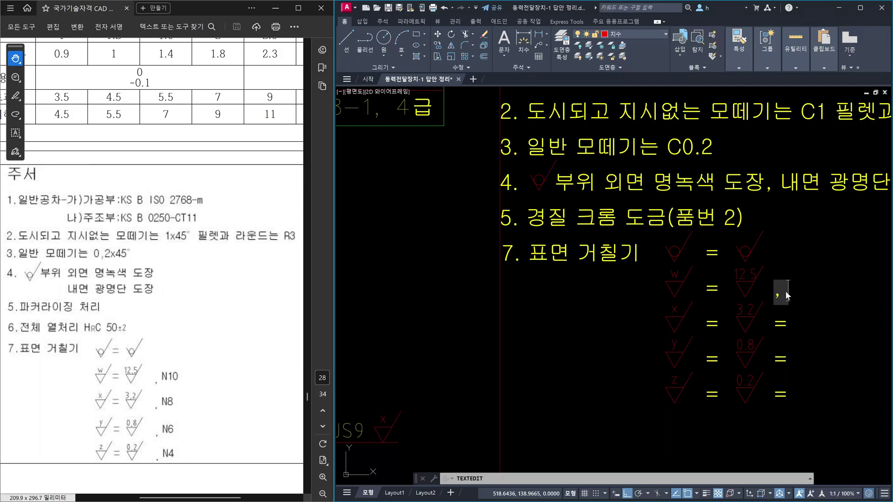
type(", N10")
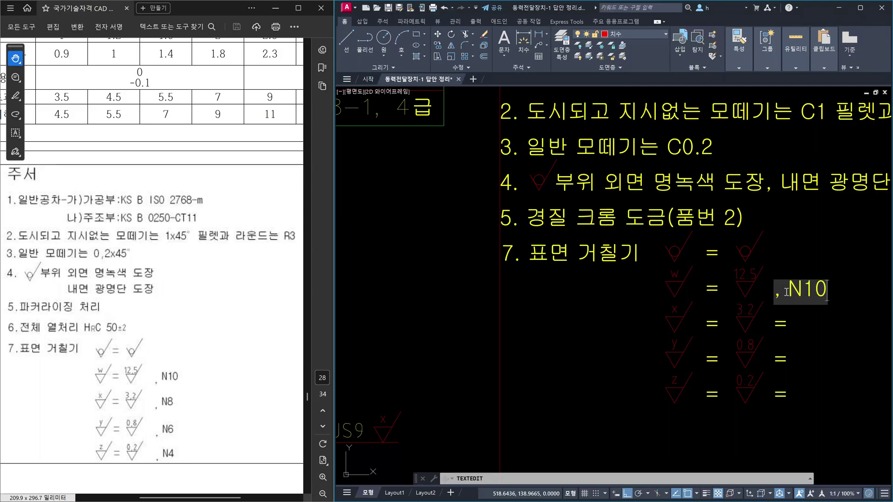
left_click(794, 317)
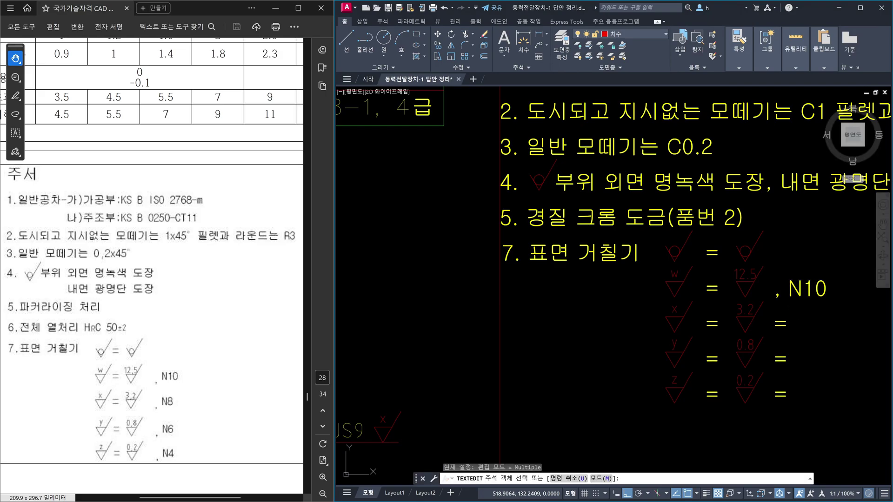
left_click(785, 323)
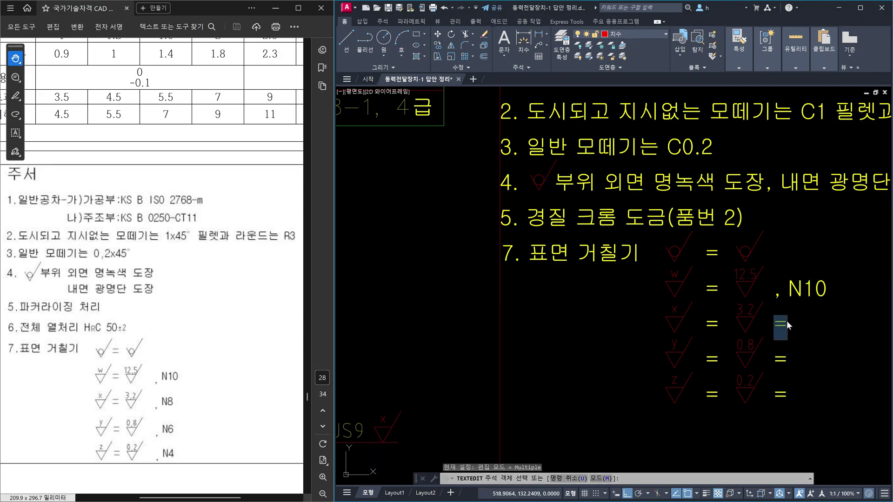
type(",")
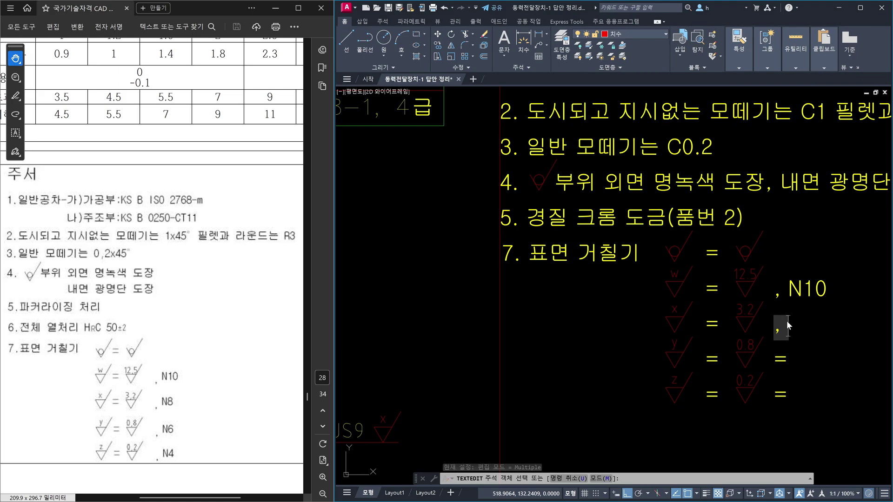
type(" N8")
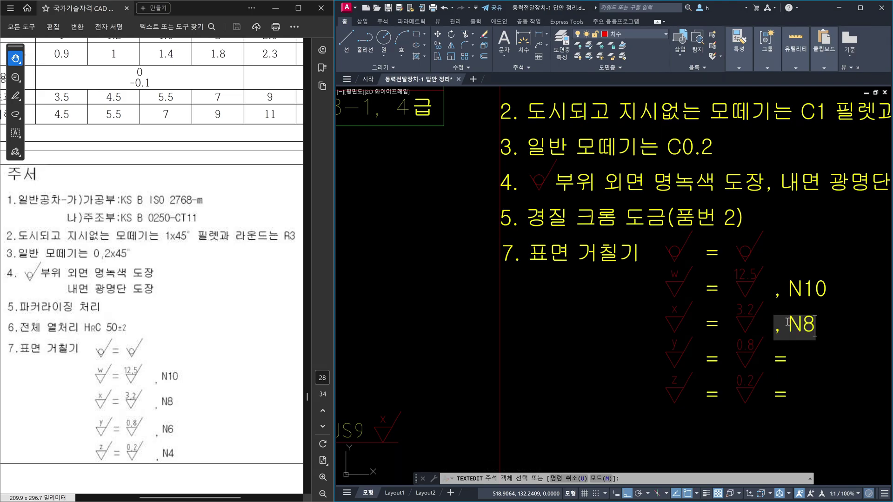
left_click(791, 360)
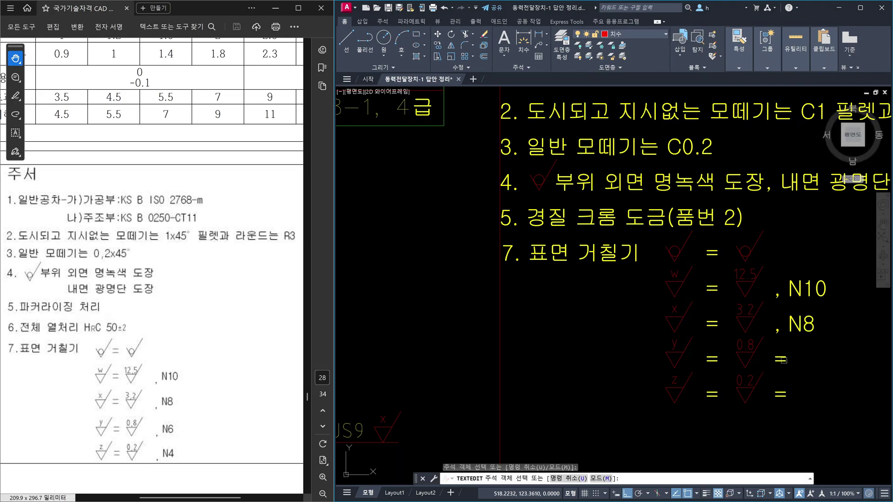
Step: Change the copied "=" texts beside the 0.8 and 0.2 symbols to ", N6" and ", N4"
left_click(784, 360)
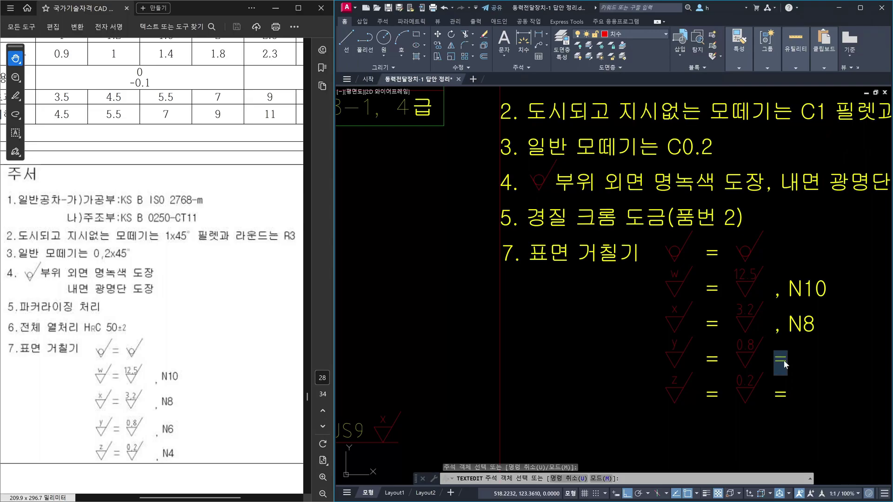
type(", ")
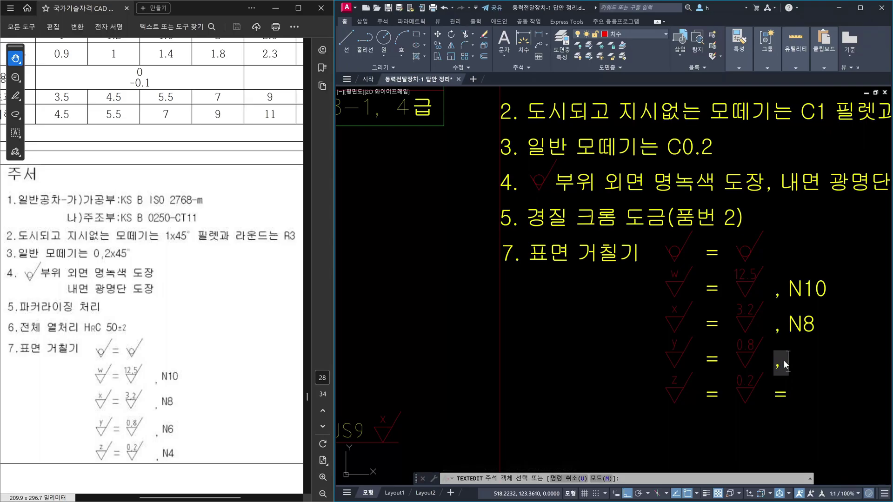
type("N6")
key("Return")
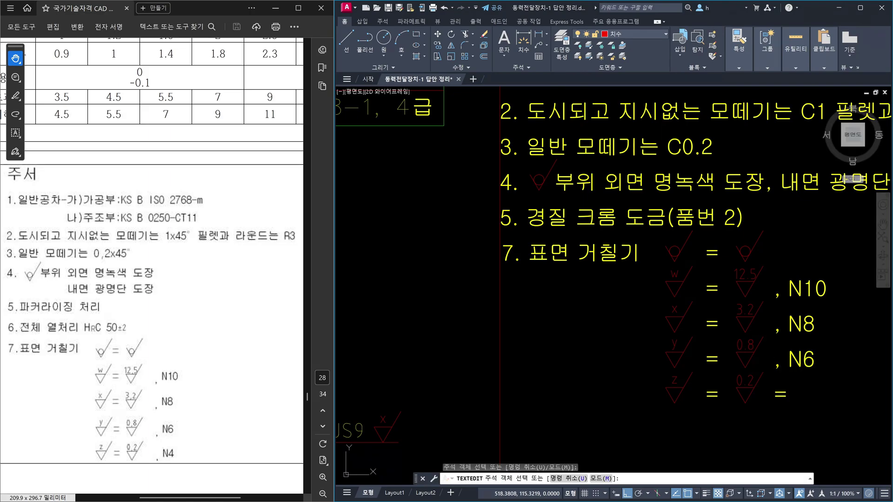
left_click(784, 396)
type(",")
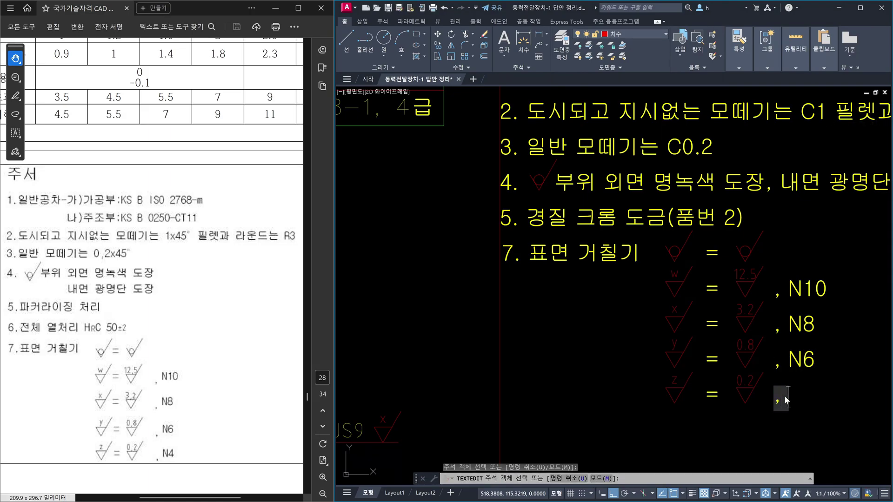
type("4")
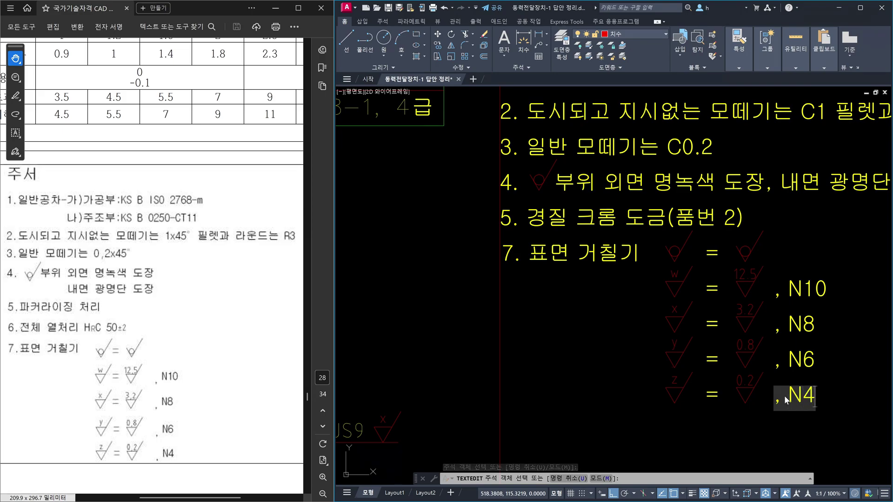
left_click(840, 411)
key("Escape")
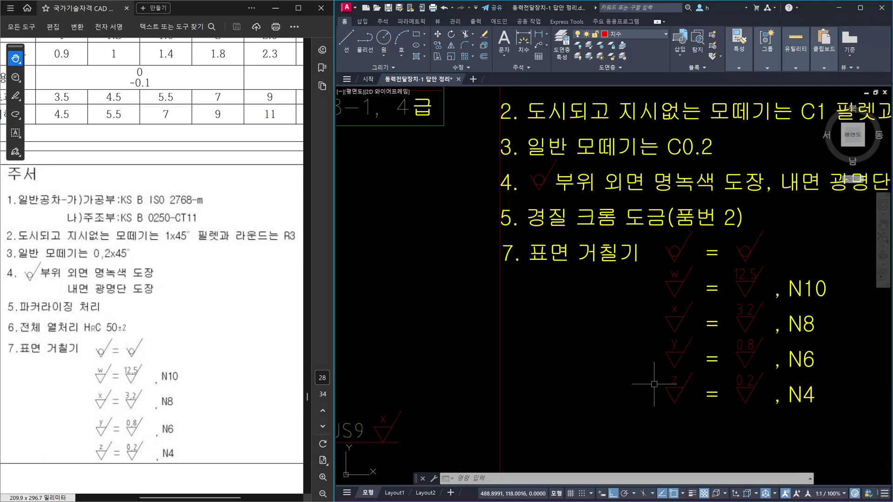
Step: Delete the horizontal and vertical red construction lines used to align the general notes
scroll(654, 384, "down", 2)
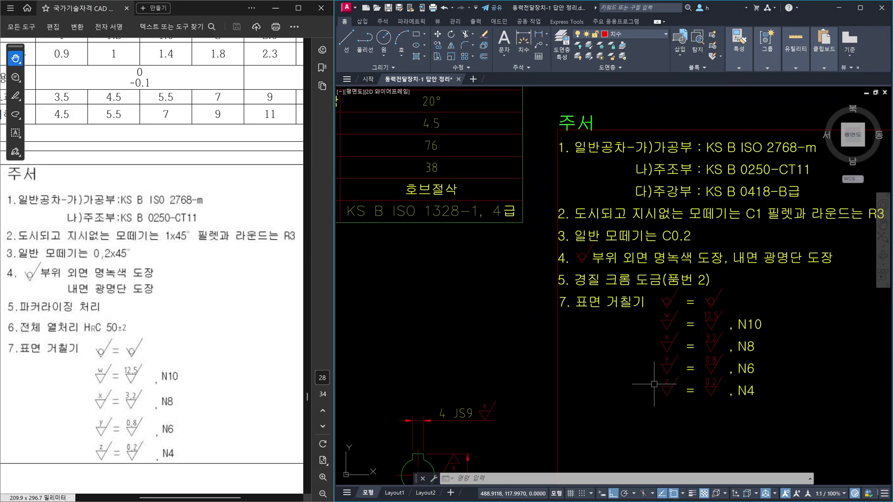
scroll(670, 349, "up", 2)
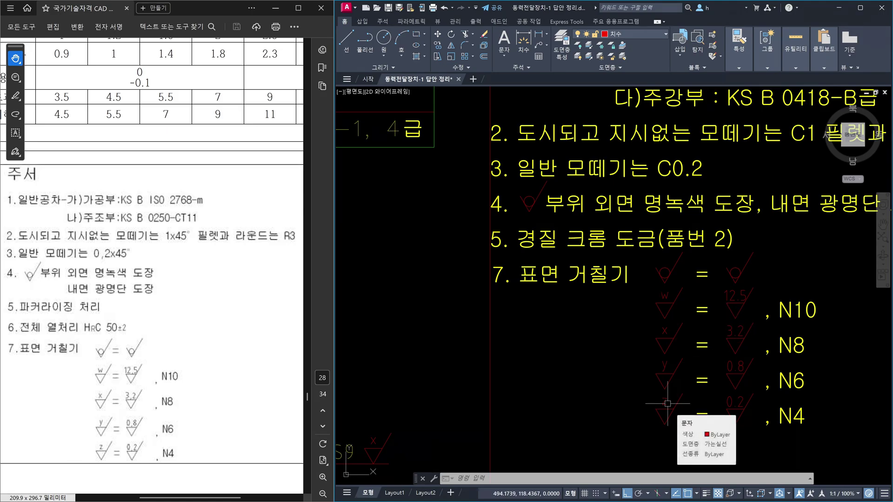
scroll(681, 337, "down", 3)
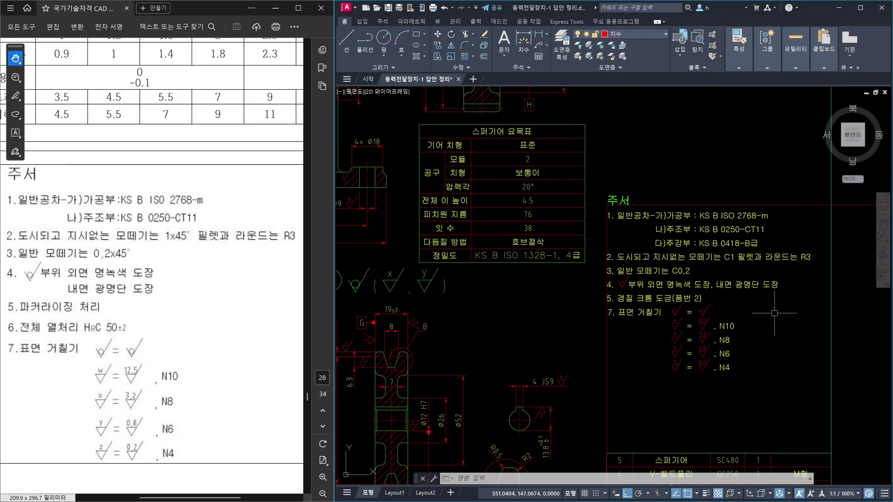
left_click(795, 206)
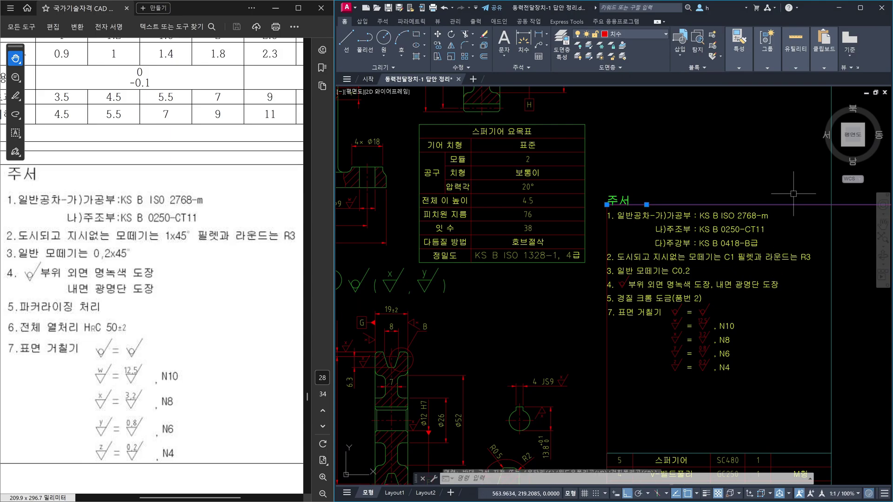
left_click(586, 356)
key("Delete")
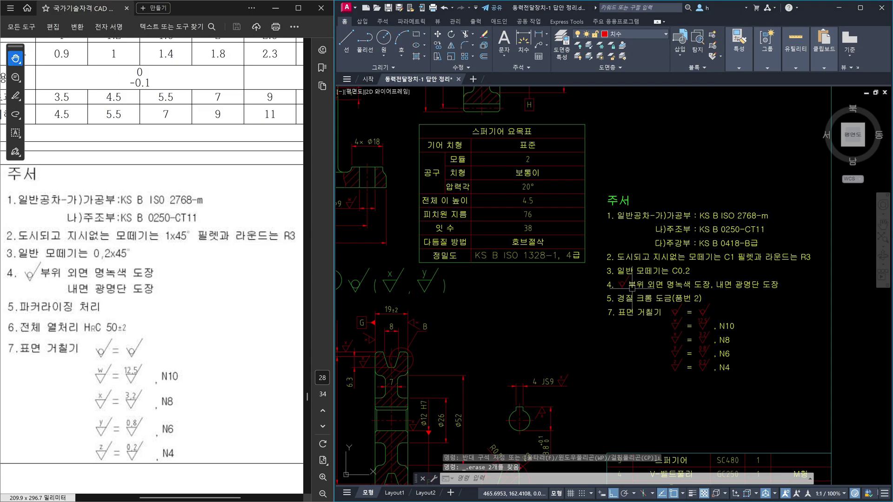
Step: Move the complete general notes block (주서) about 42 mm straight down to sit just above the parts list
middle_click_drag(638, 288, 596, 237)
type("m")
key("Return")
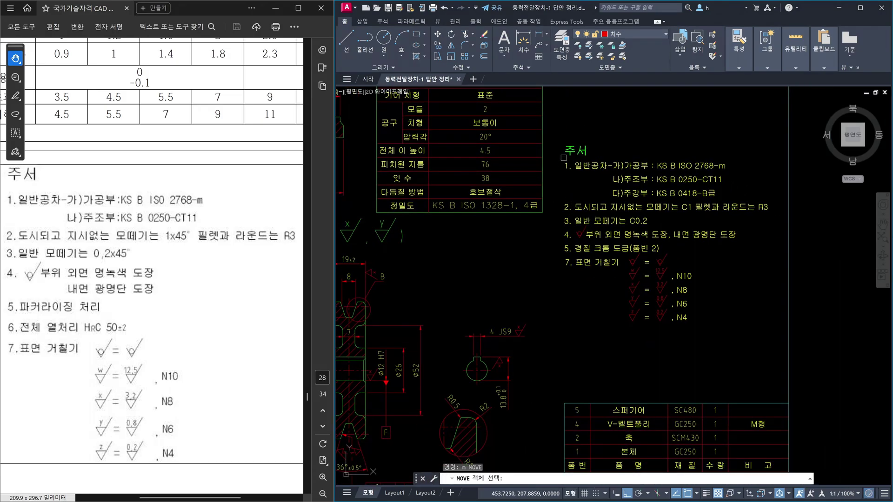
left_click(563, 137)
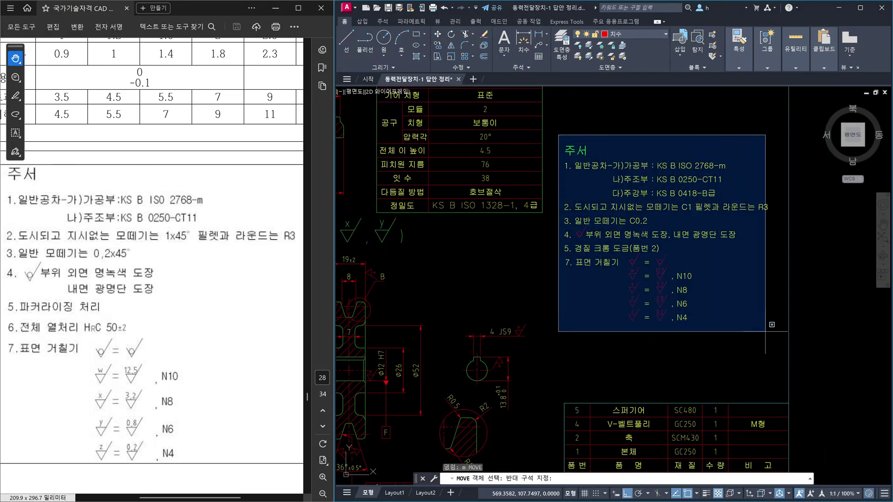
left_click(772, 334)
key("Return")
left_click(833, 288)
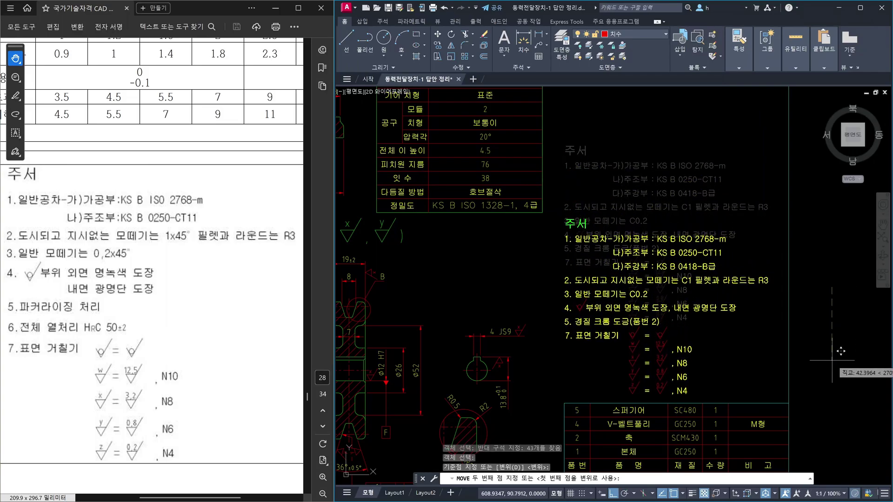
key("Escape")
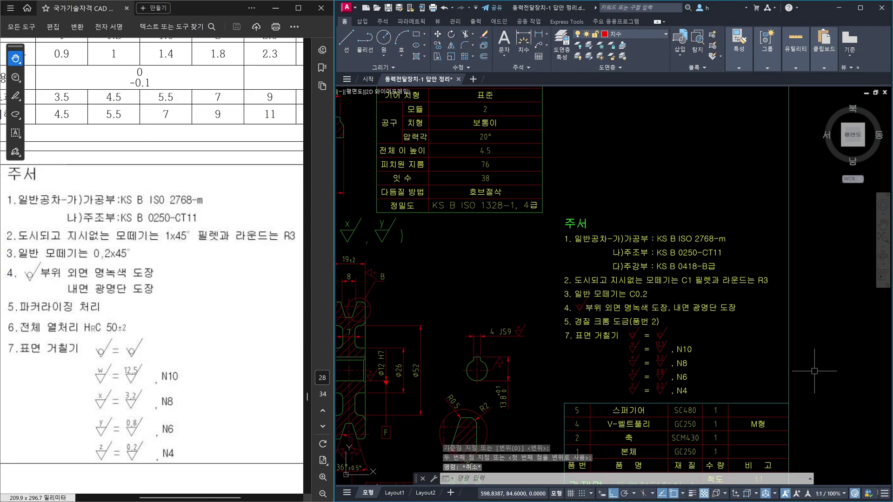
Step: Mirror the left border's centre mark about the sheet's vertical centreline onto the right border, keeping the original
scroll(815, 372, "down", 5)
scroll(695, 276, "down", 1)
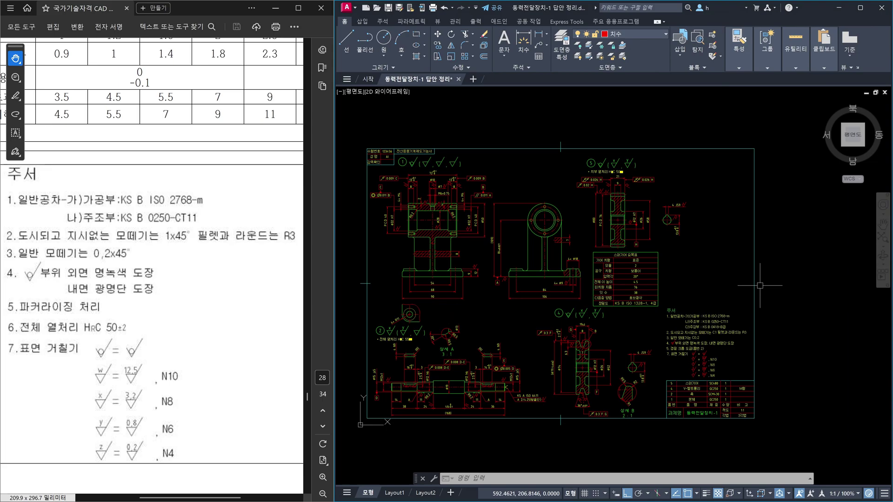
type("MI")
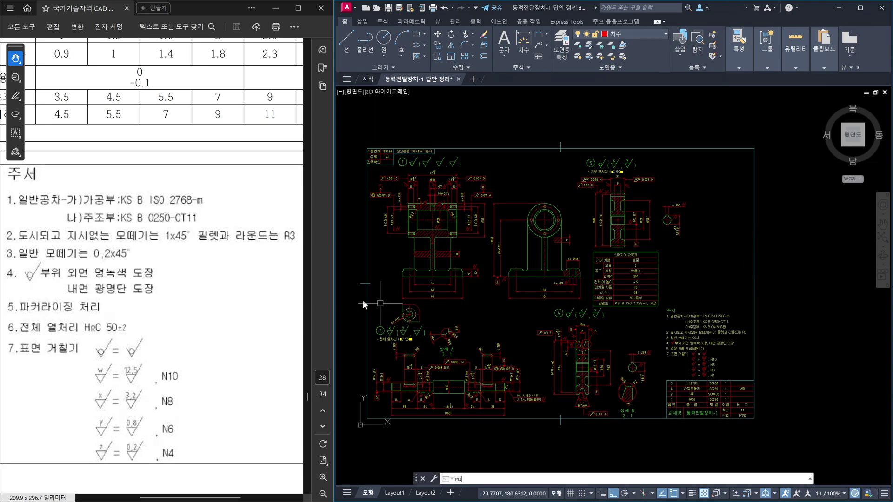
key("Return")
left_click(353, 272)
left_click(376, 296)
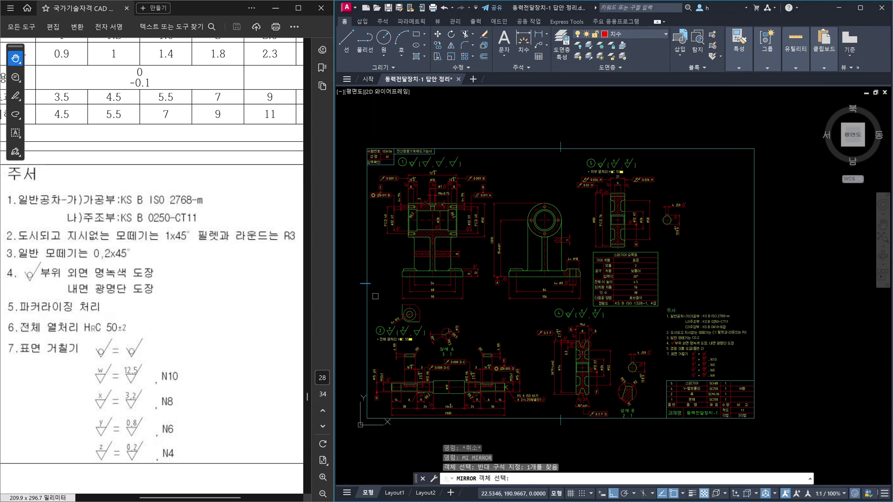
key("Return")
left_click(570, 418)
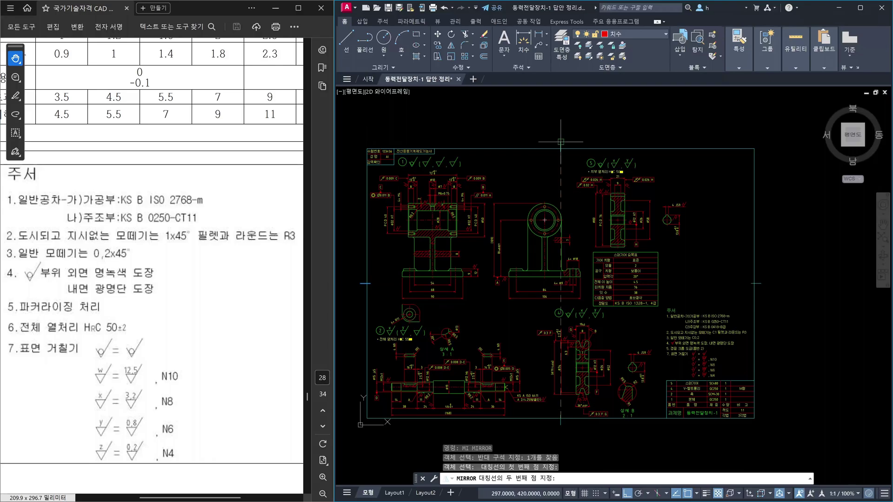
left_click(561, 122)
key("Return")
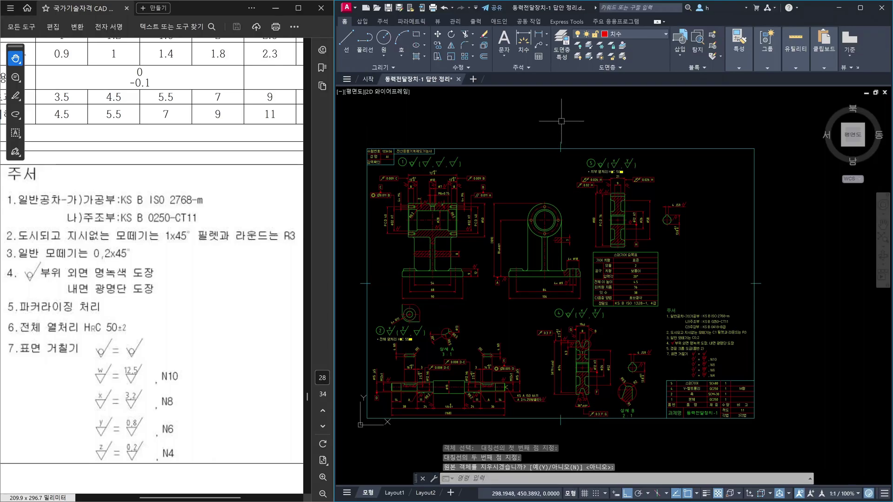
key("Escape")
Step: Examine the centre marks on the upper, right and lower borders and check which layer they are on
scroll(556, 157, "up", 3)
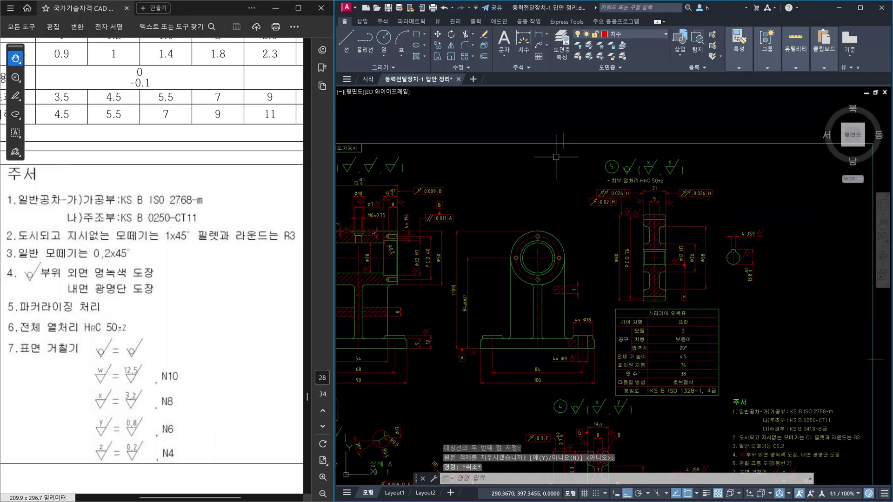
scroll(557, 157, "down", 3)
scroll(568, 149, "up", 7)
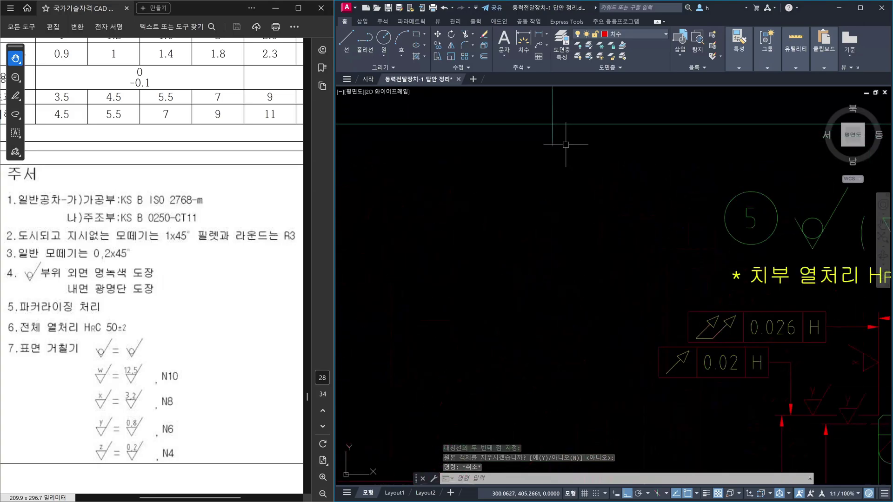
scroll(566, 144, "down", 4)
scroll(565, 145, "down", 2)
left_click(564, 140)
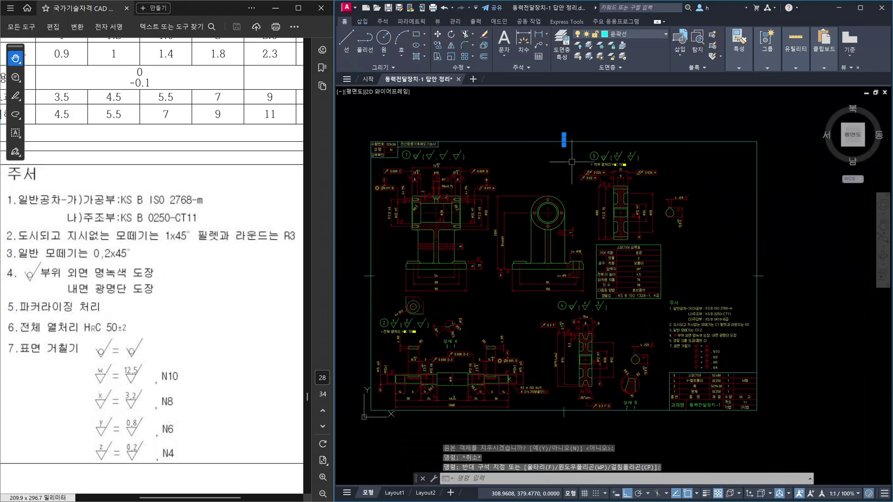
left_click(810, 316)
left_click(751, 270)
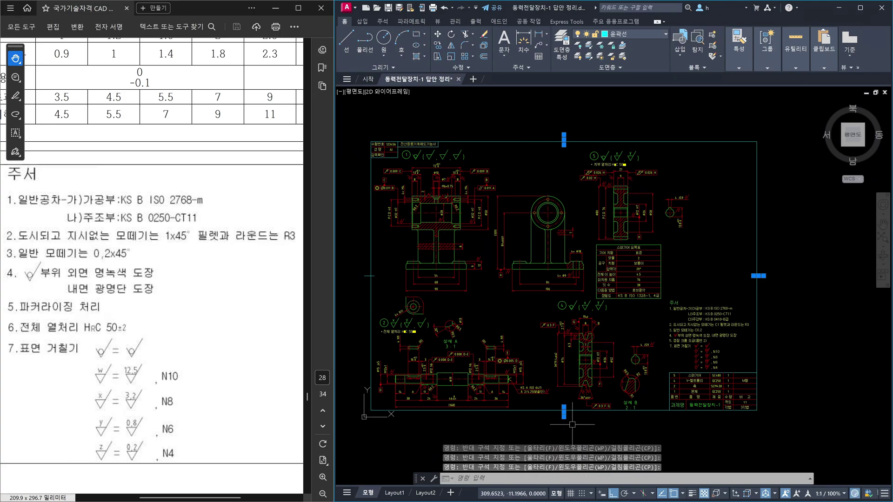
key("Escape")
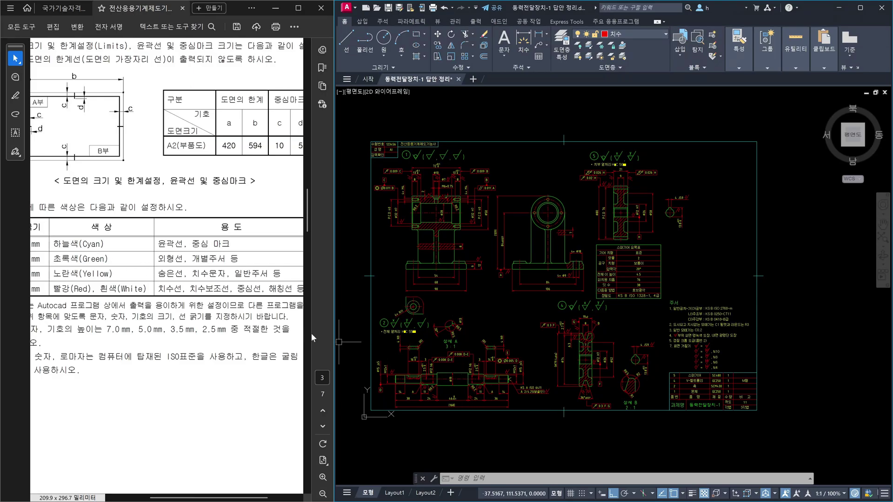
Step: Check the layer and colour of the heat-treatment notes under the part 2 and part 5 balloons
scroll(393, 328, "up", 6)
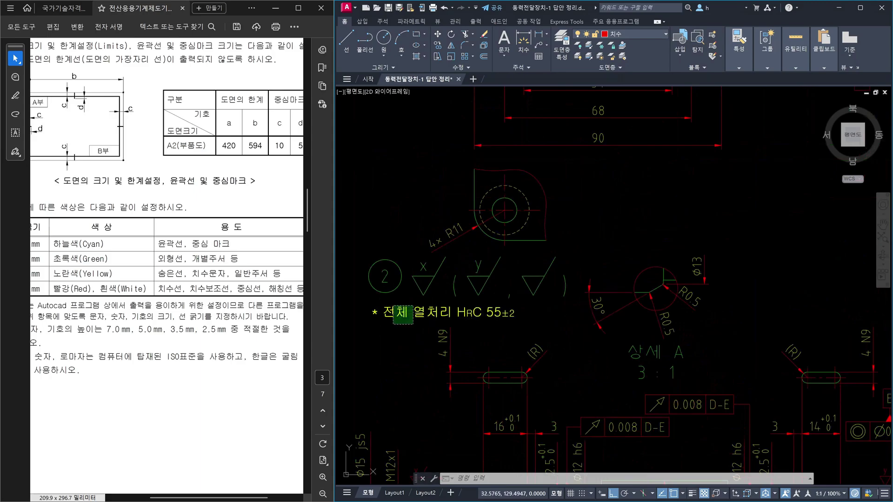
left_click(372, 316)
scroll(419, 323, "down", 4)
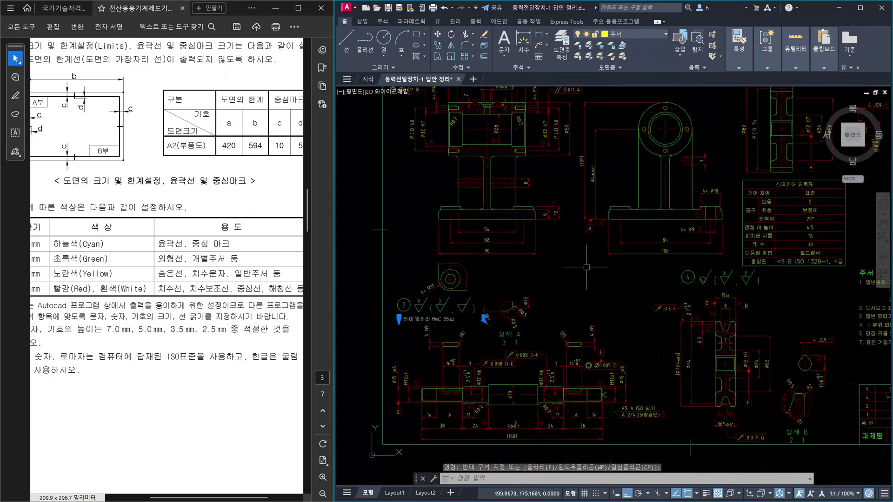
scroll(605, 279, "down", 2)
scroll(707, 214, "up", 6)
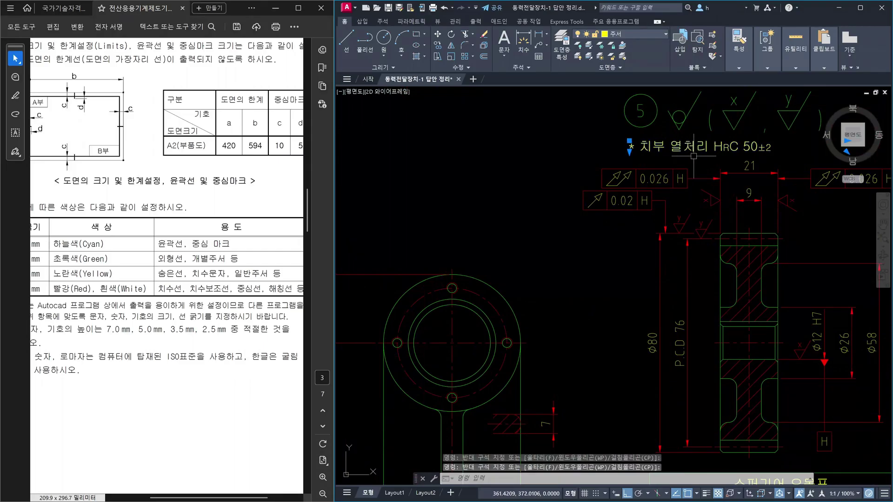
scroll(694, 156, "down", 4)
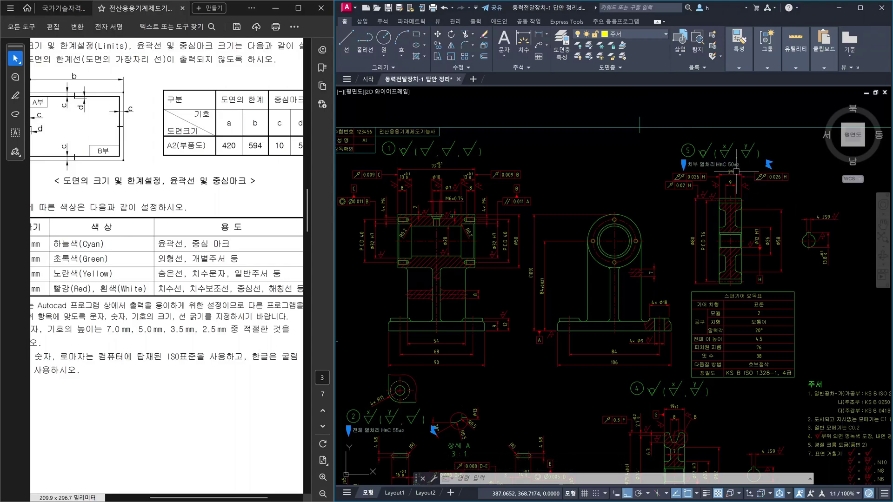
left_click(773, 162)
key("Escape")
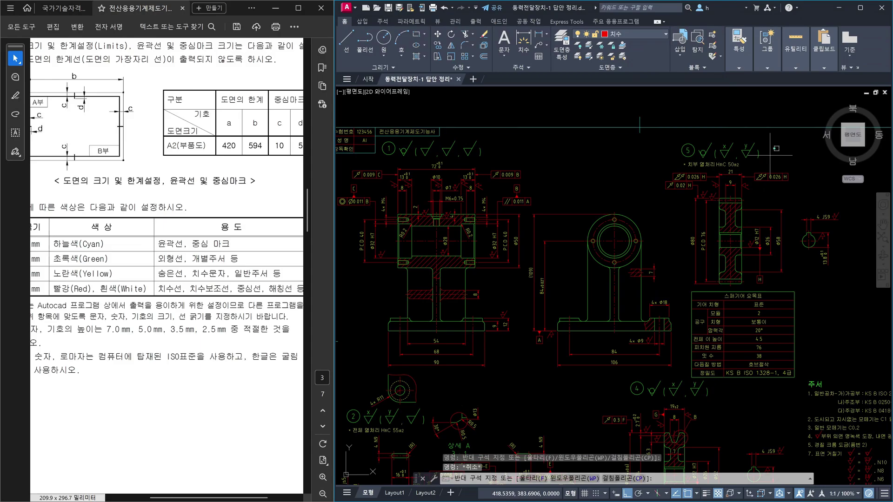
left_click(791, 178)
left_click(651, 129)
key("Escape")
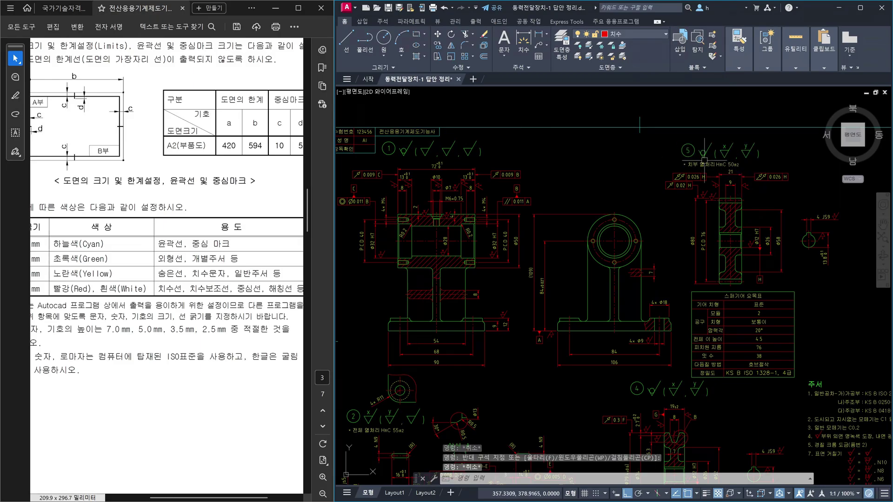
middle_click_drag(487, 367, 549, 231)
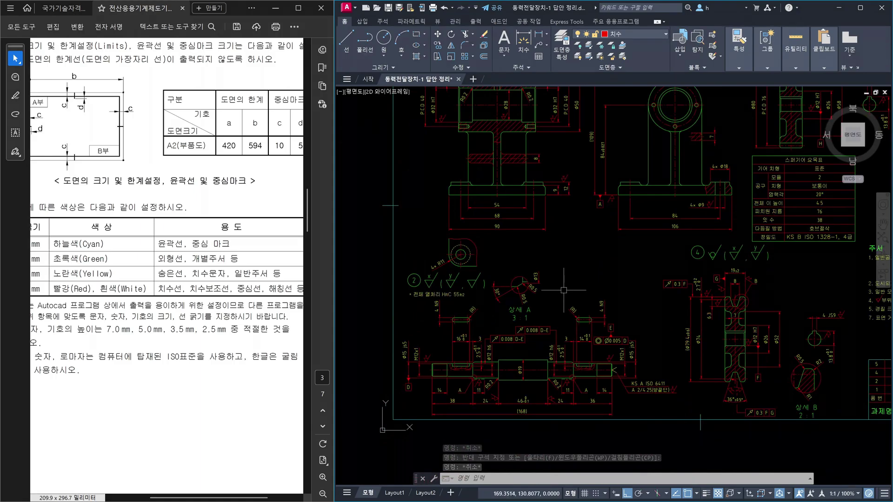
key("Escape")
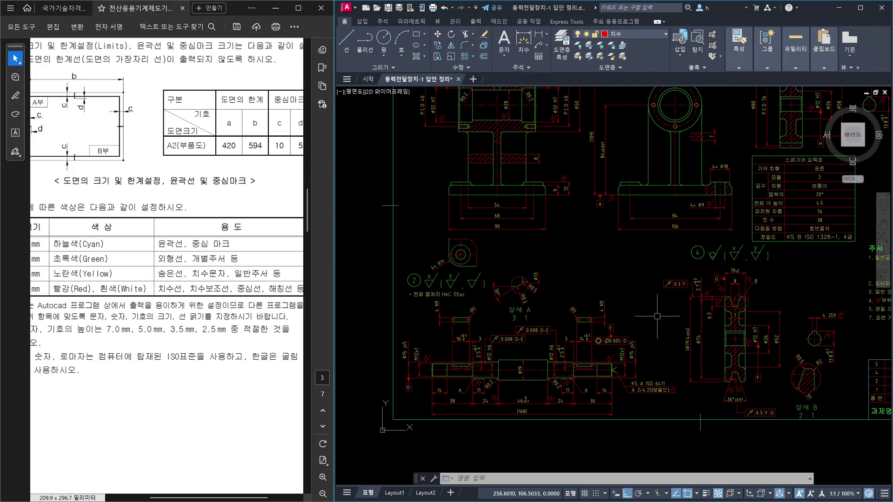
key("Escape")
key("Escape")
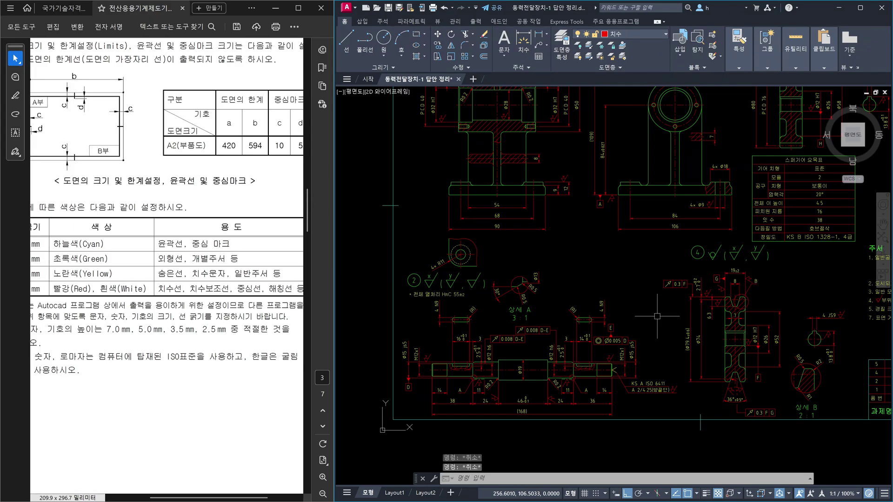
type("mi")
key("Return")
type("ㅋ미")
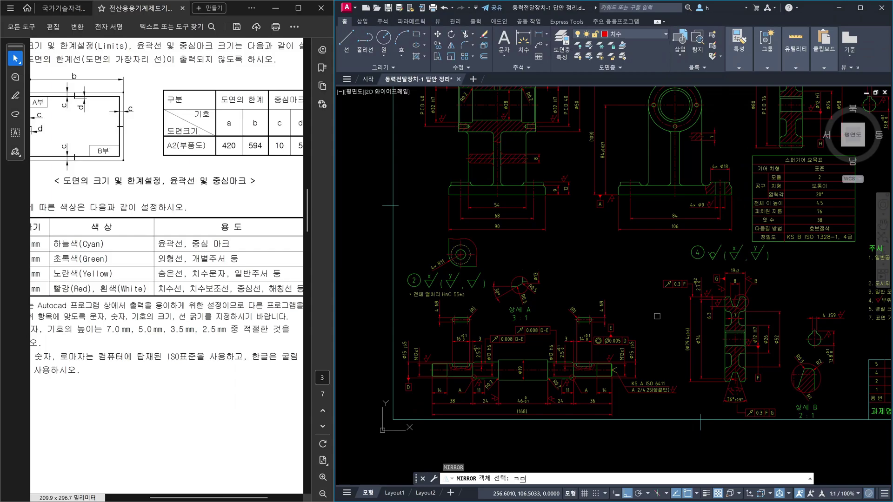
key("Escape")
key("Escape")
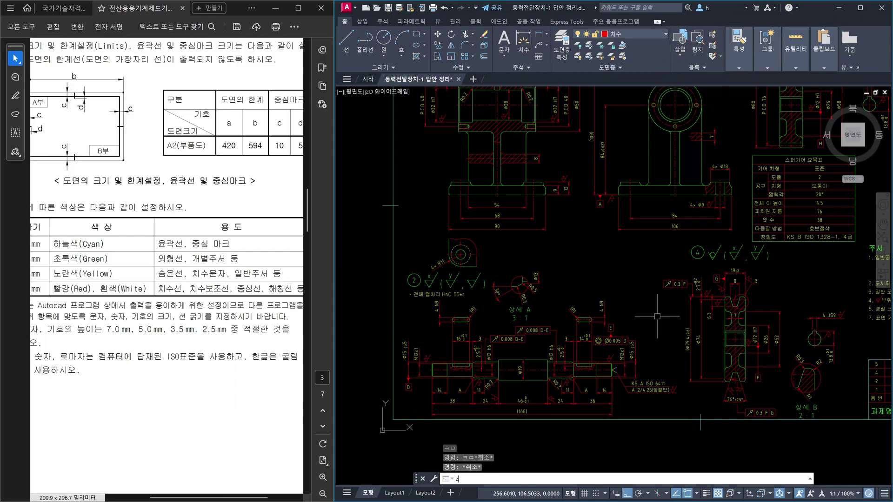
Step: Zoom to All so that the whole drawing sheet is in view
key("Return")
type("a")
key("Return")
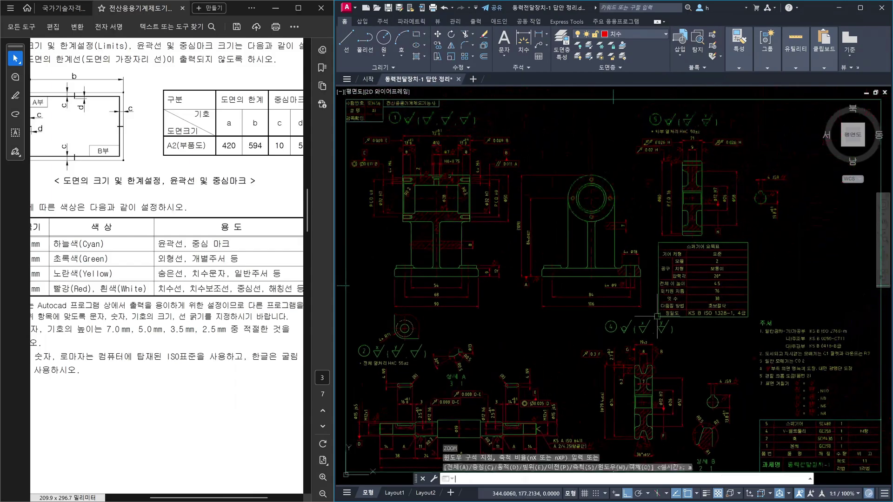